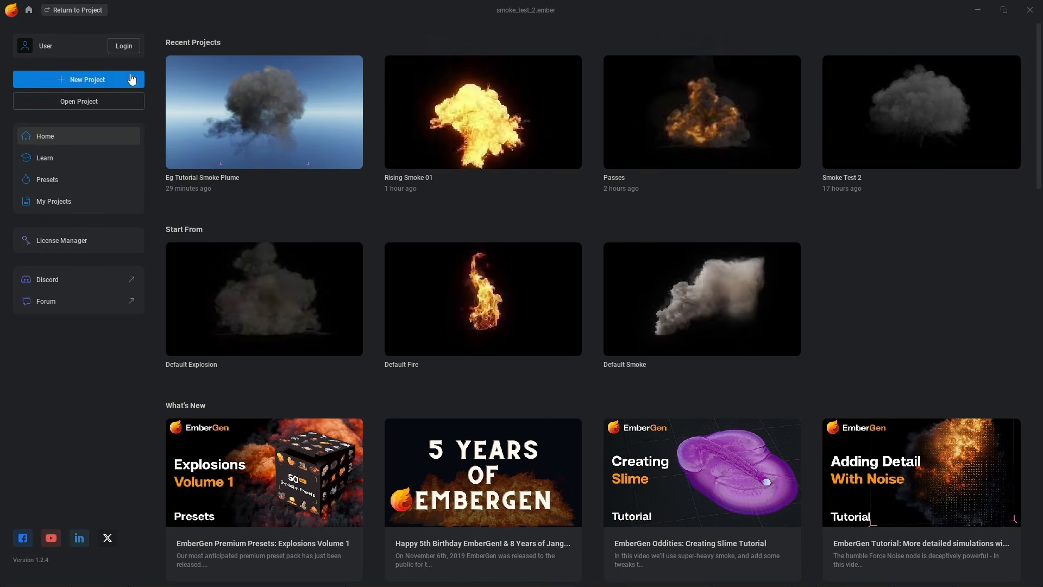
Step: Create a new project and delete the Export: Particles and Export: VDB nodes with their comment frames from the node graph
left_click(99, 80)
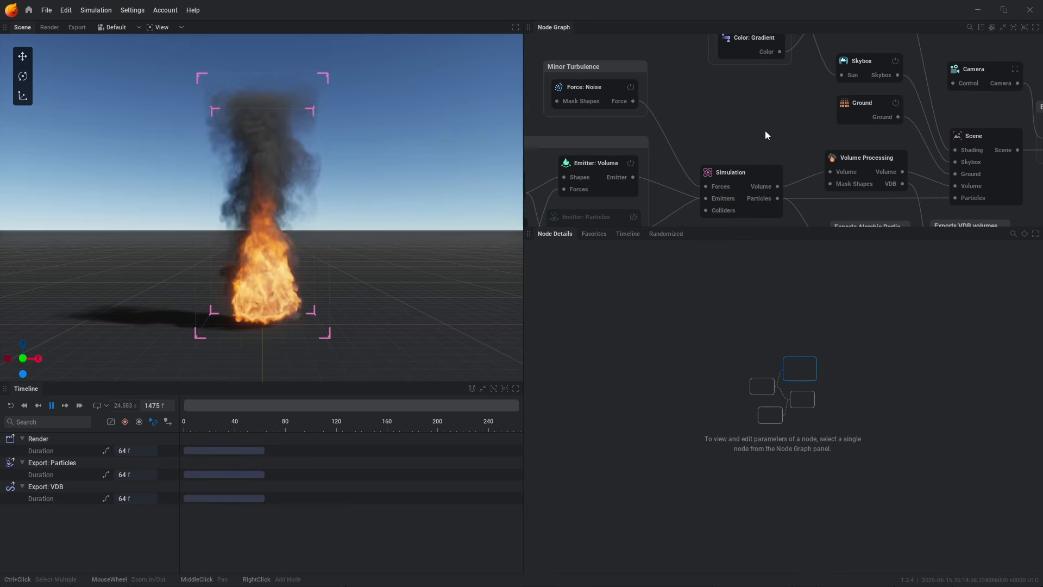
middle_click_drag(763, 217, 790, 180)
left_click_drag(763, 226, 761, 271)
middle_click_drag(683, 252, 755, 227)
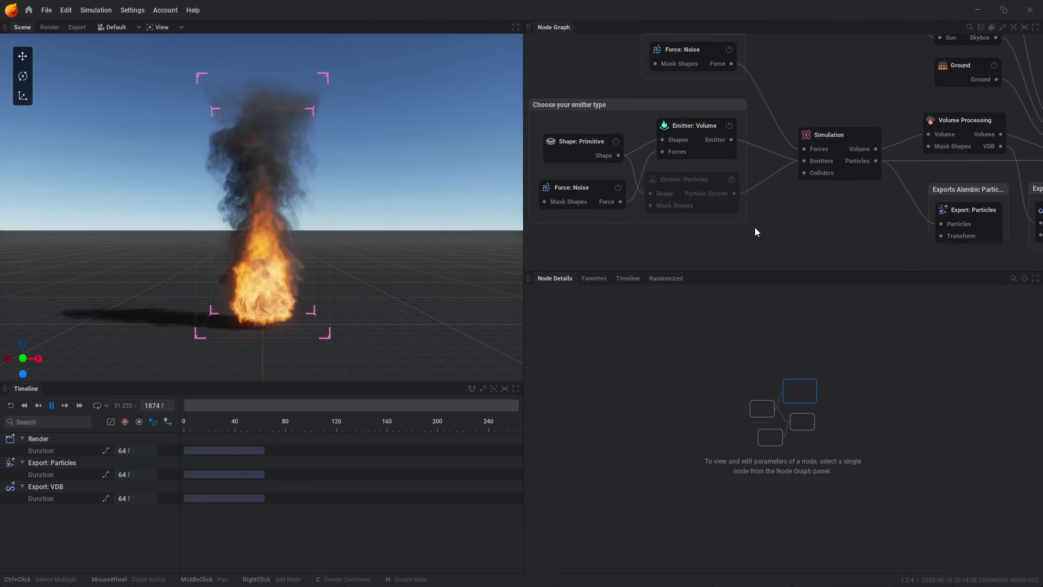
scroll(831, 224, "down", 3)
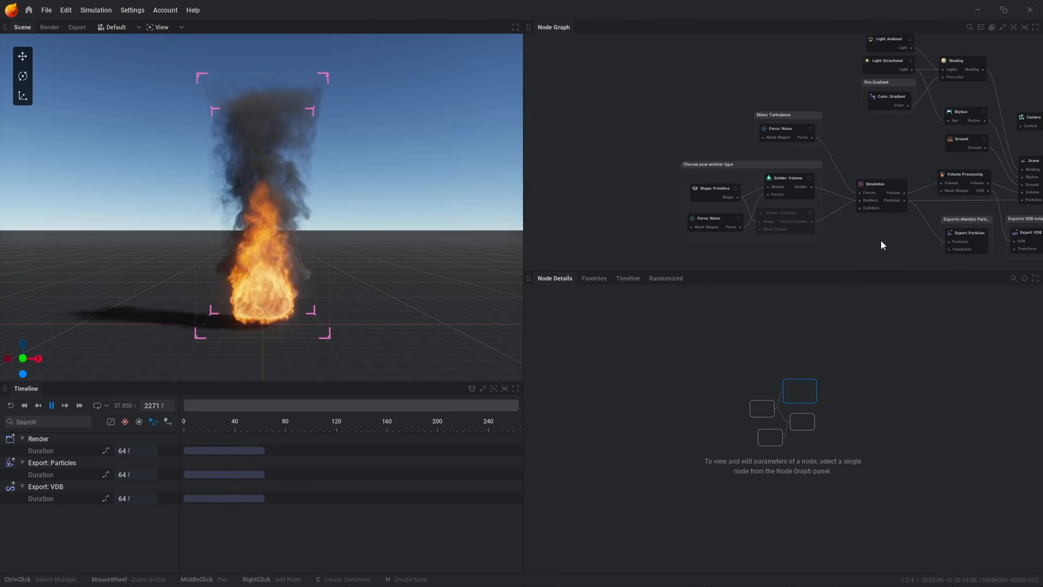
middle_click_drag(881, 244, 788, 220)
left_click_drag(990, 257, 848, 193)
key("Delete")
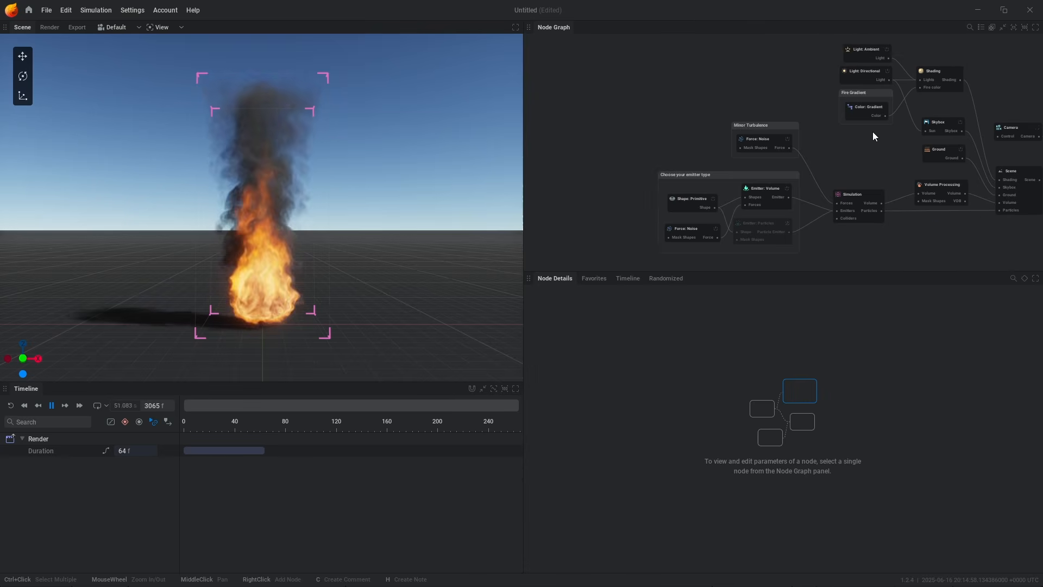
Step: Delete the Skybox and Ground nodes and the Fire Gradient group with its Color: Gradient node
scroll(872, 132, "up", 3)
middle_click_drag(884, 143, 859, 191)
left_click_drag(900, 144, 960, 210)
key("Delete")
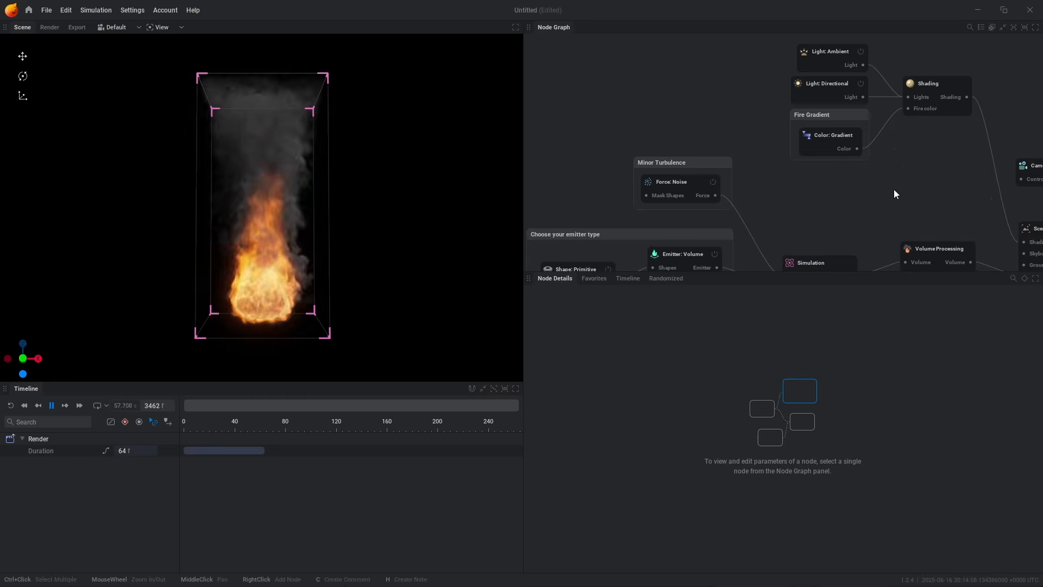
left_click_drag(881, 189, 790, 117)
key("Delete")
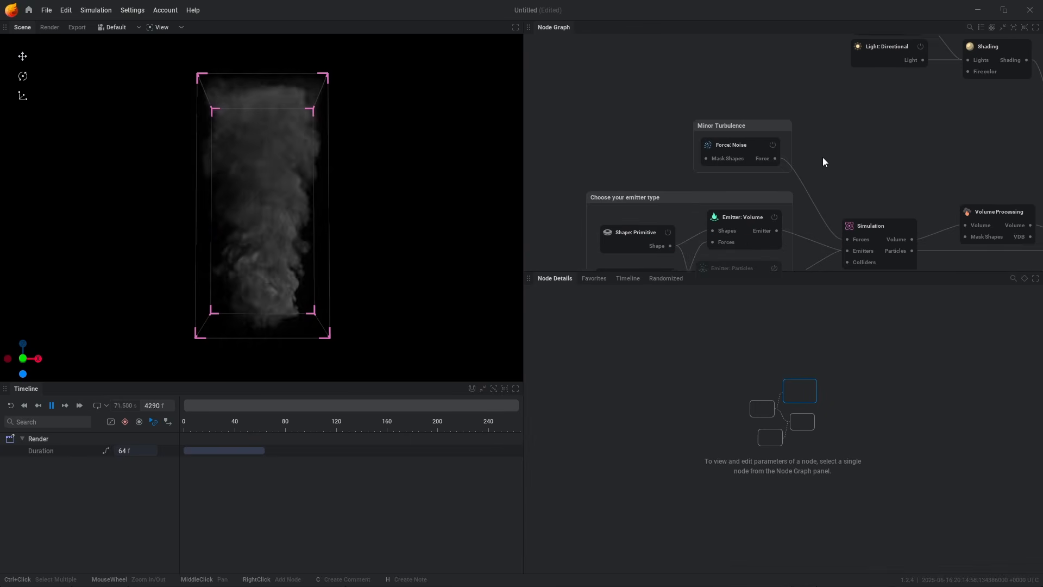
Step: Delete the Force: Noise node feeding the volume emitter and the disabled Emitter: Particles node
left_click(650, 227)
key("Delete")
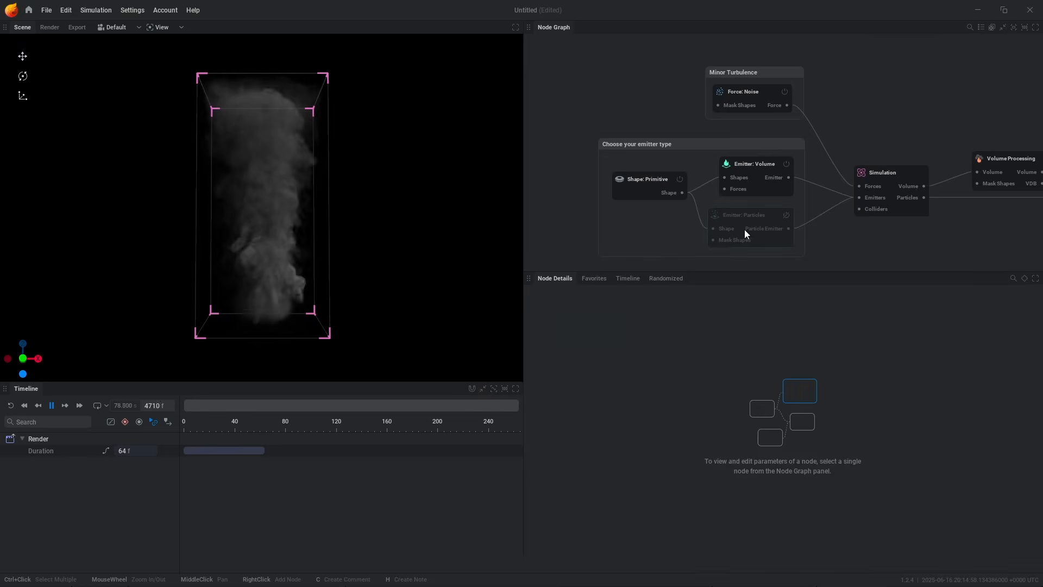
left_click(756, 217)
key("Delete")
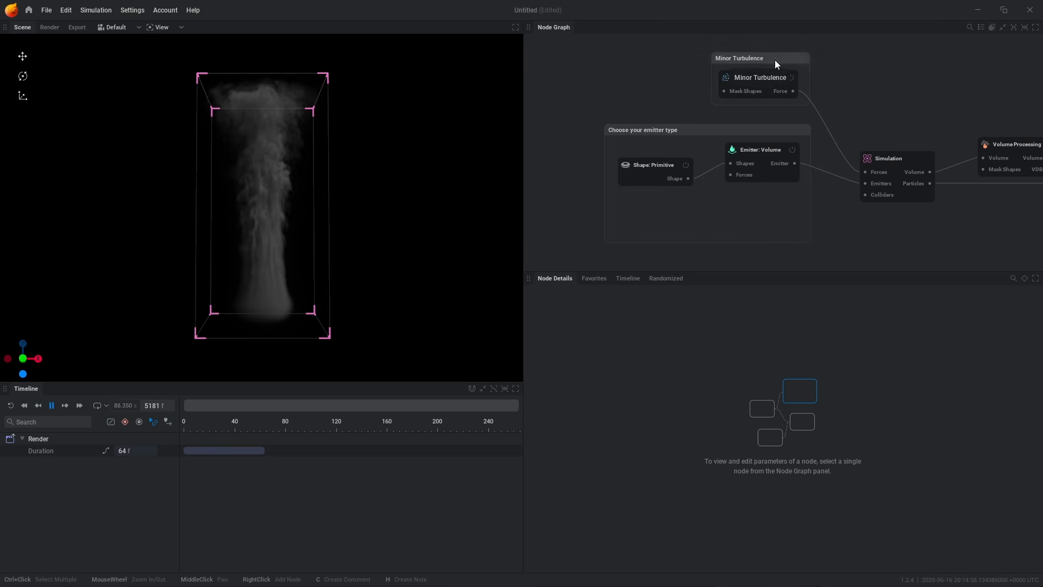
Step: Remove the "Choose your emitter type" and "Minor Turbulence" comment frames while keeping the nodes inside them
left_click(793, 135)
key("Delete")
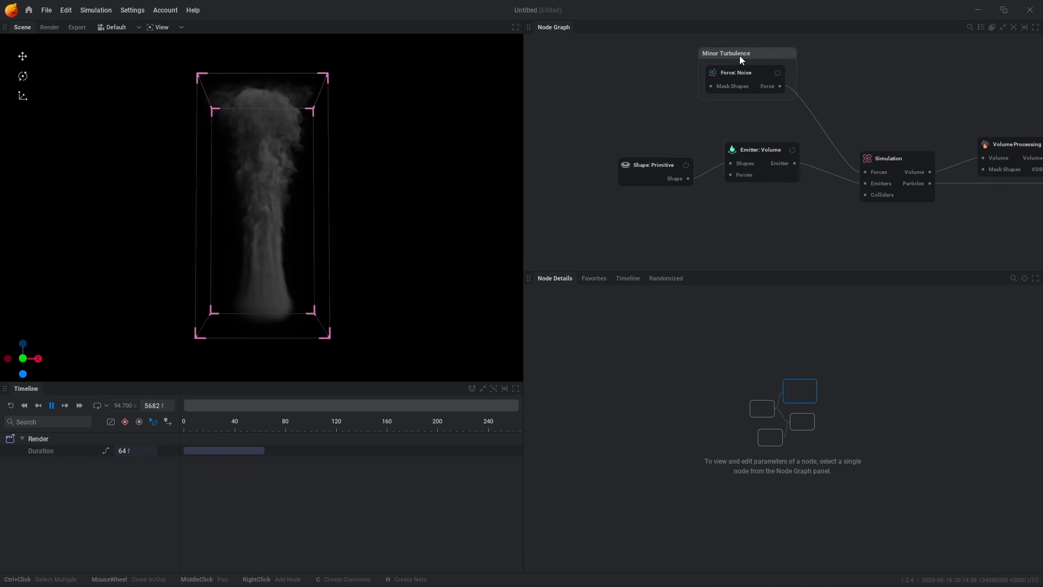
left_click(738, 54)
key("Delete")
Step: Auto-arrange all nodes except Render into a compact layout and clear the selection
scroll(848, 133, "down", 2)
scroll(808, 158, "down", 2)
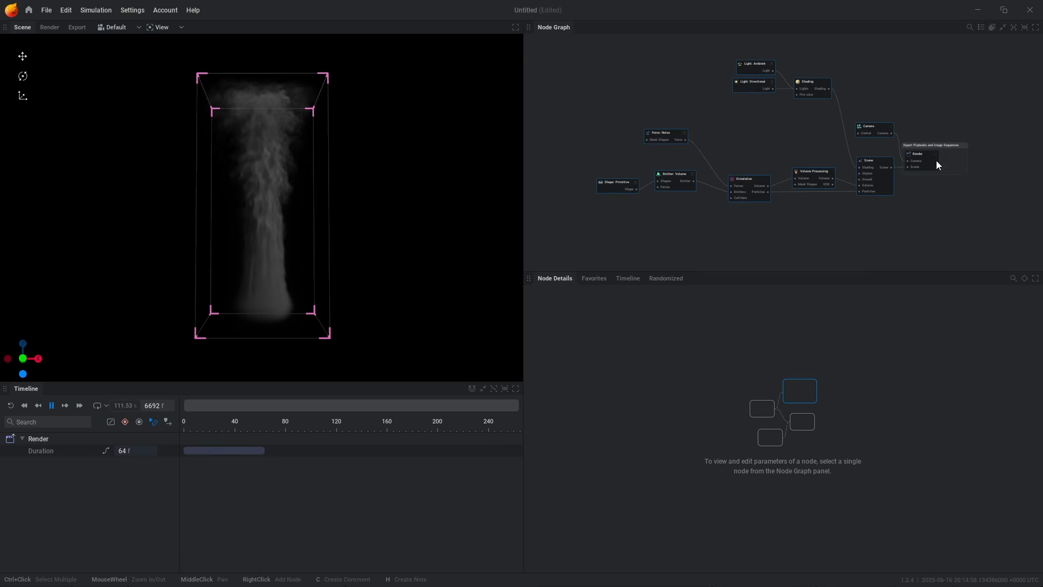
key("l")
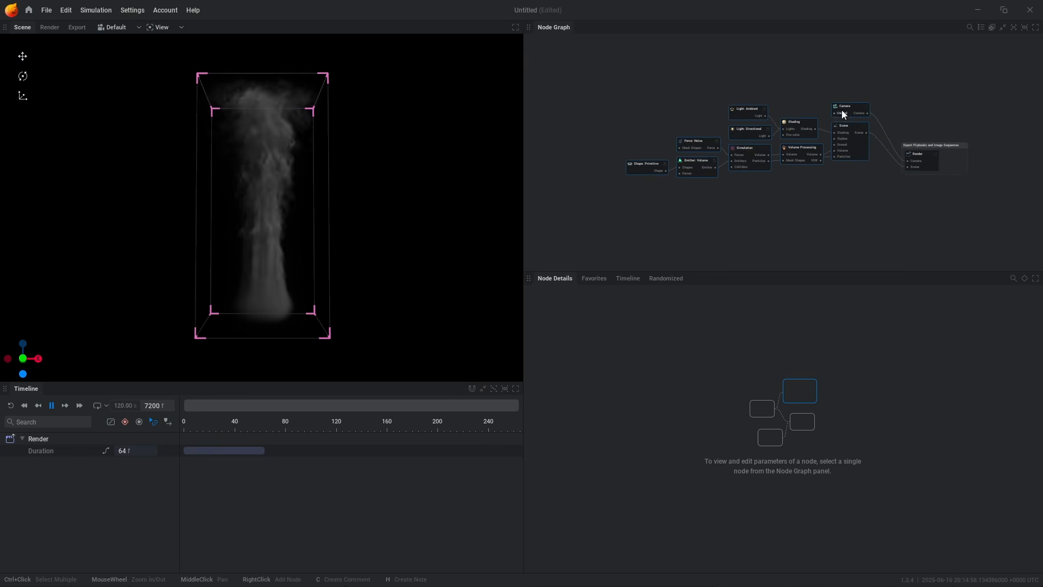
scroll(715, 115, "up", 5)
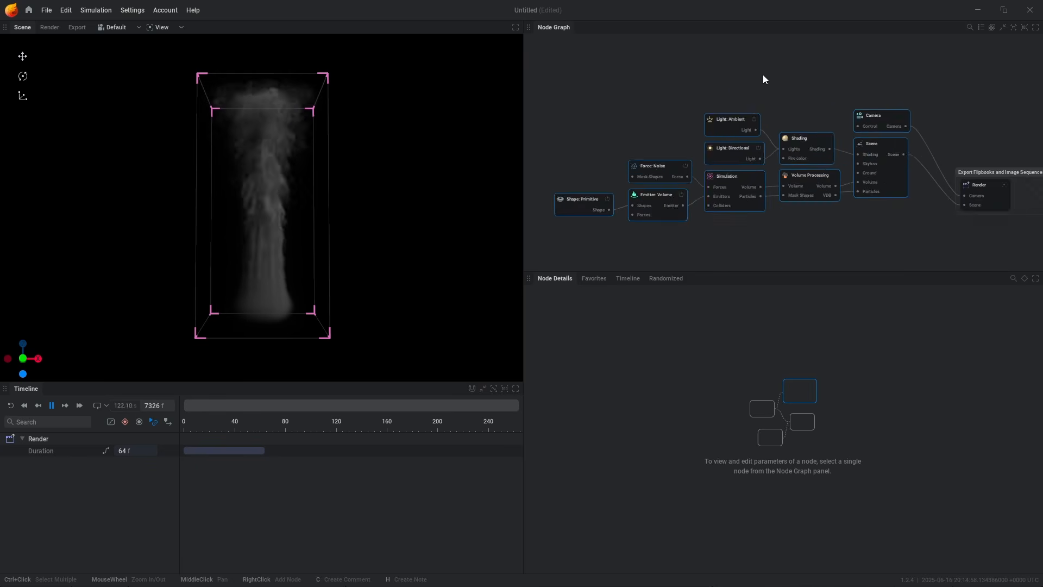
left_click(723, 109)
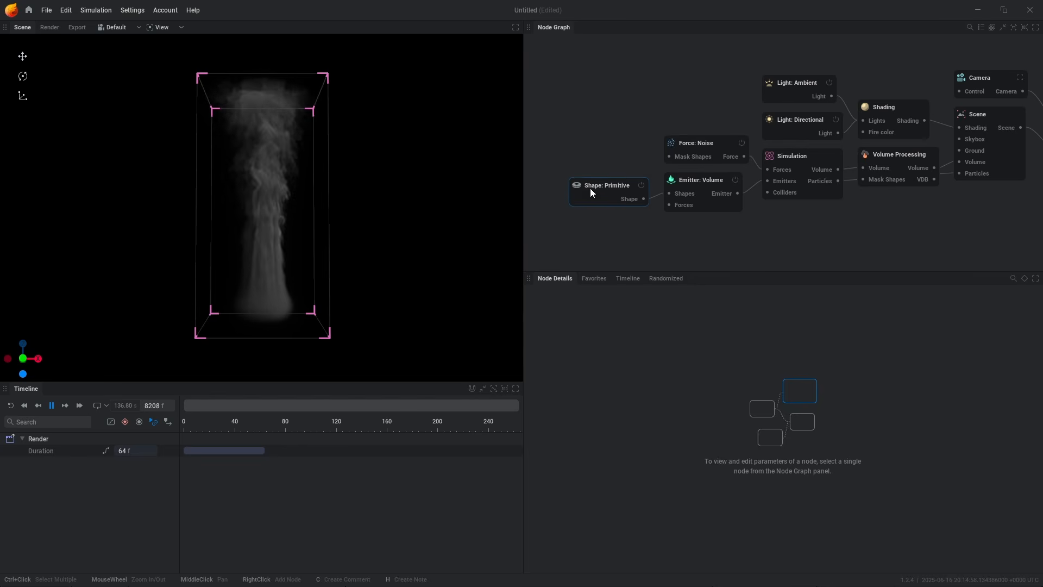
Step: Change the Shape: Primitive node's type to Sphere and frame the base of the plume in the viewport
left_click(617, 189)
left_click(701, 389)
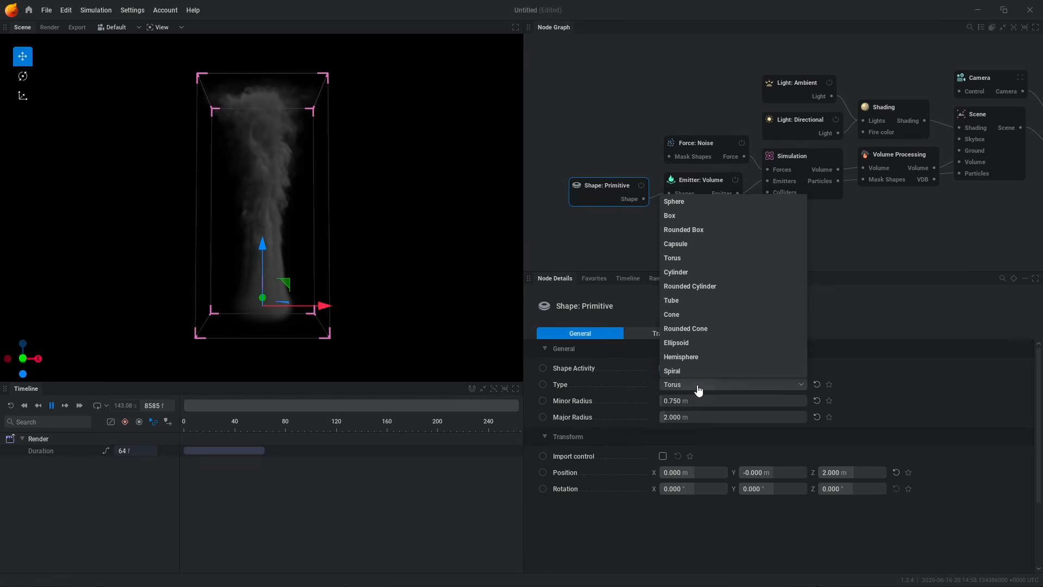
left_click(674, 202)
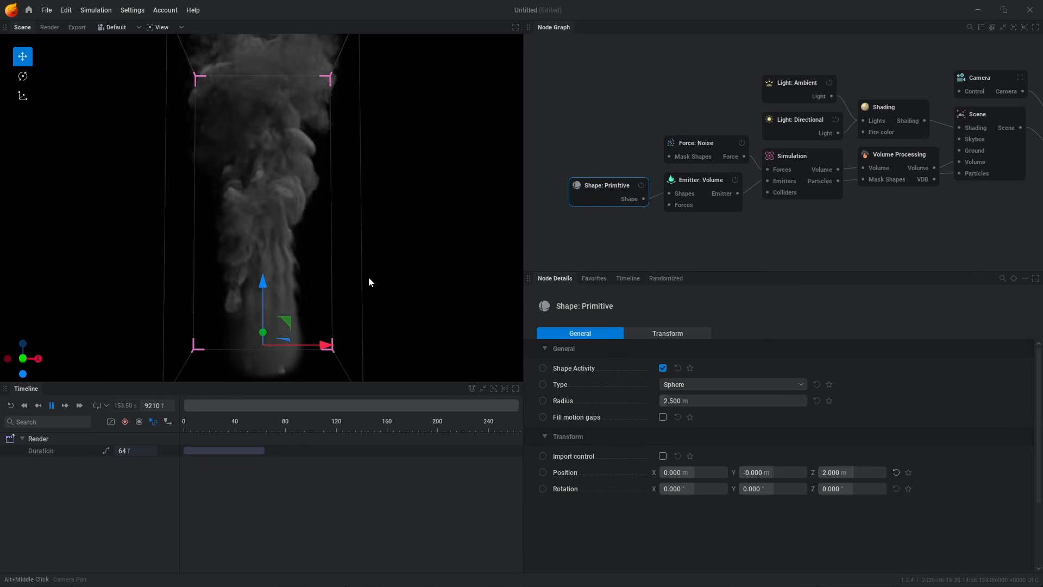
middle_click_drag(385, 255, 374, 190, "alt")
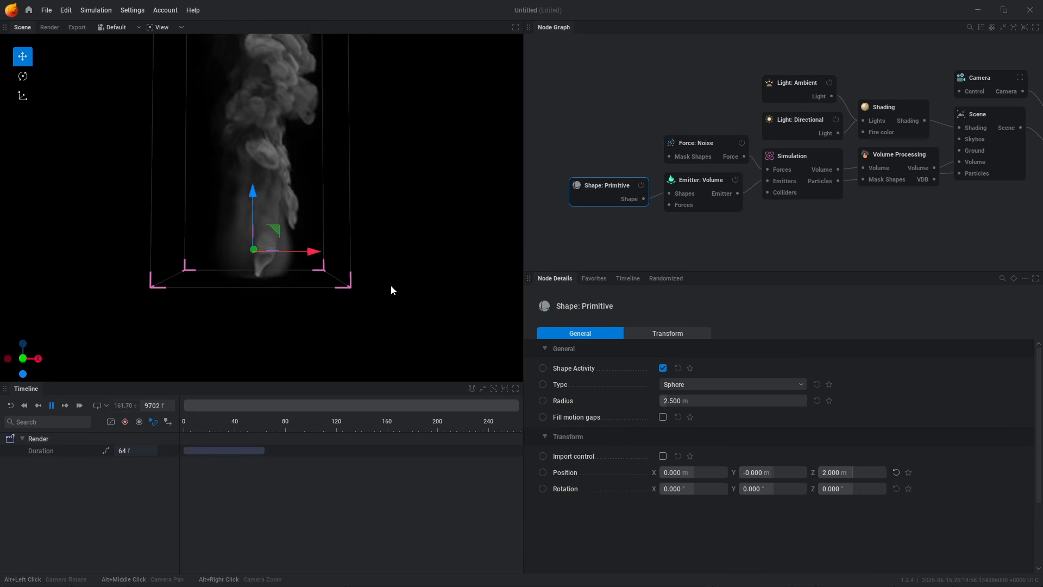
middle_click_drag(389, 262, 394, 283, "alt")
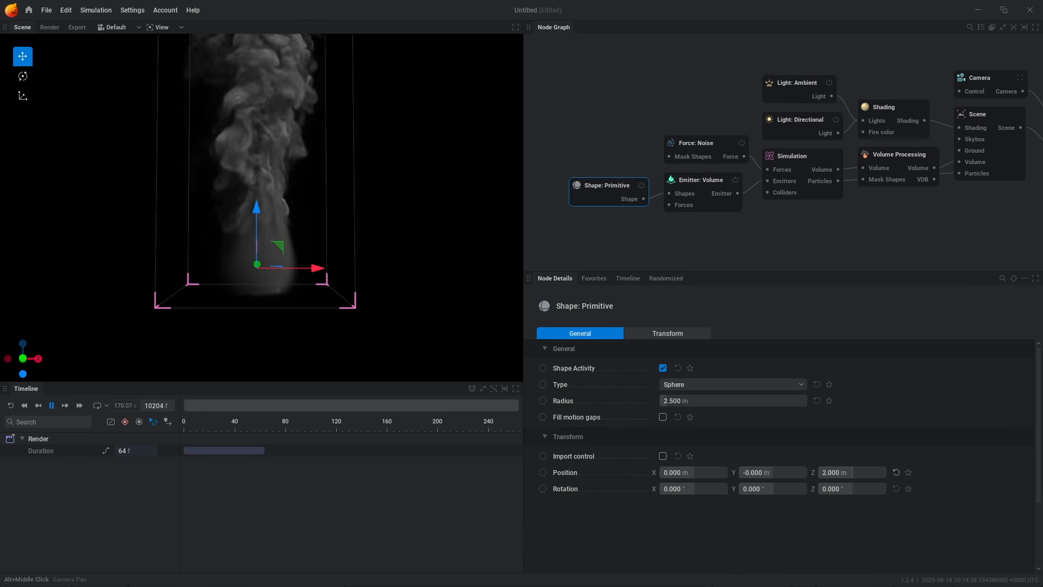
scroll(309, 263, "up", 2)
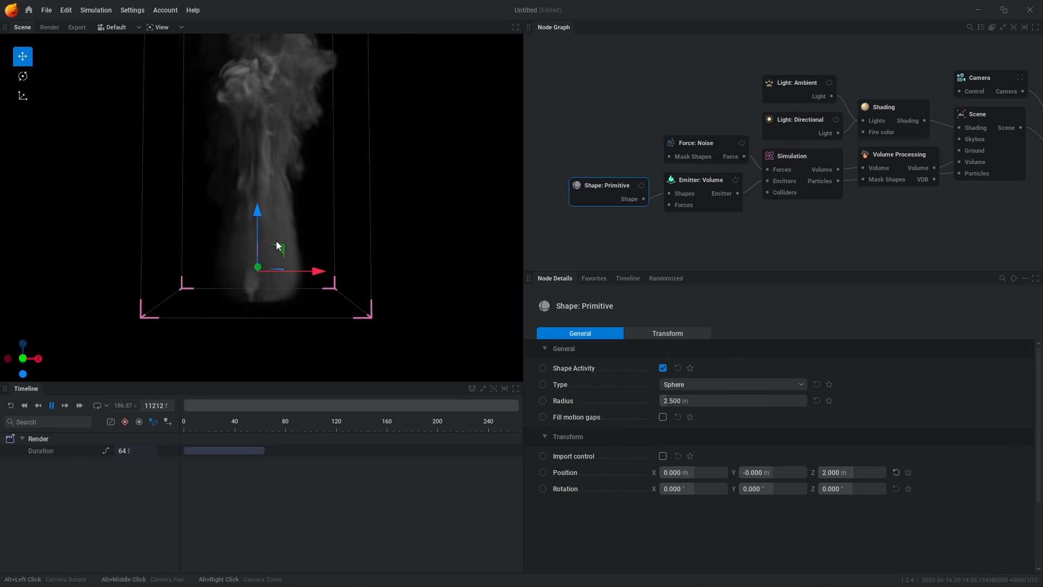
Step: Set the Simulation domain's voxel count to 256 on X and Y and apply the new resolution
left_click(789, 159)
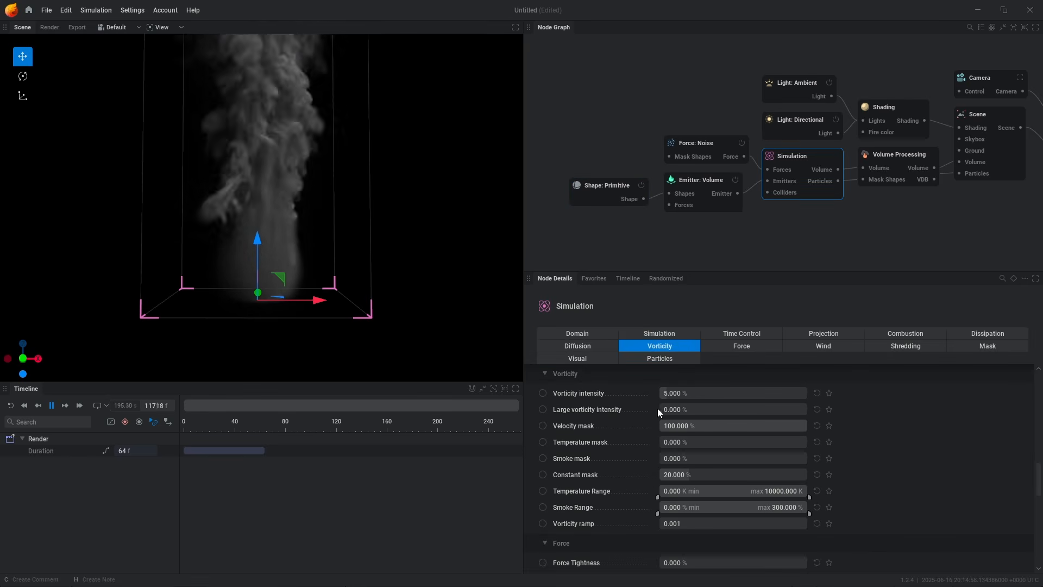
left_click(570, 333)
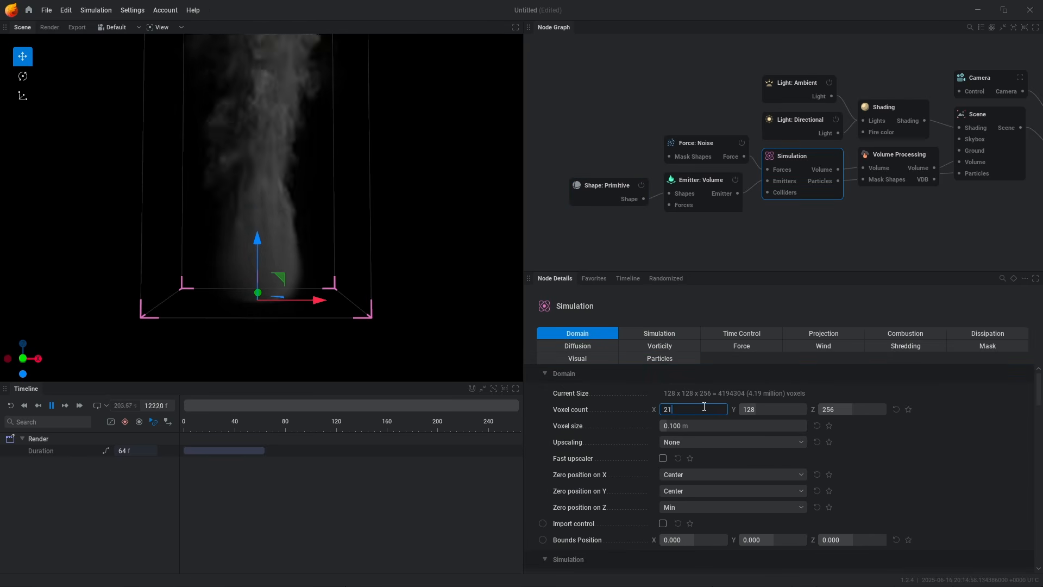
key("Tab")
type("256")
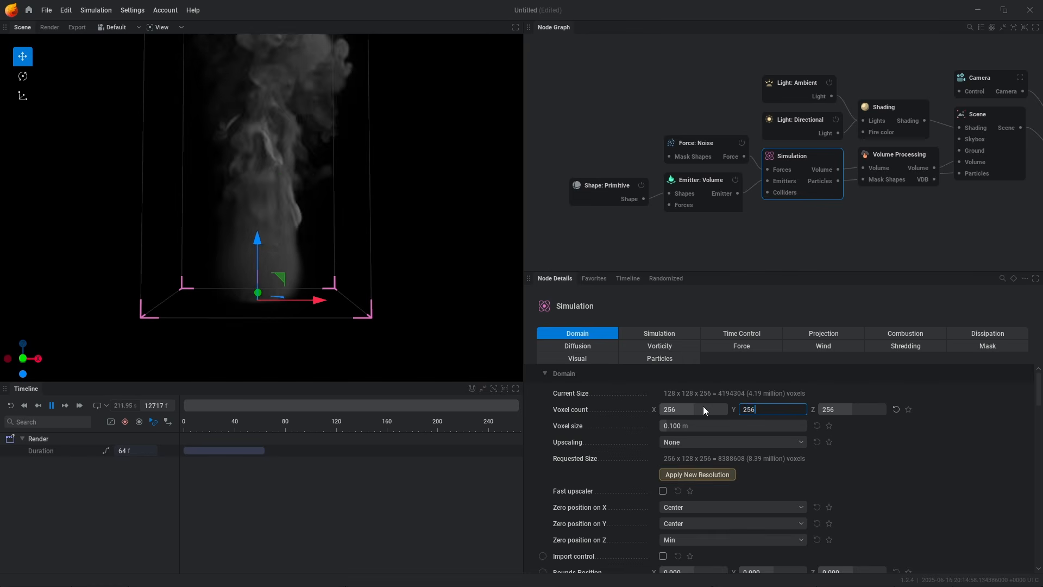
key("Return")
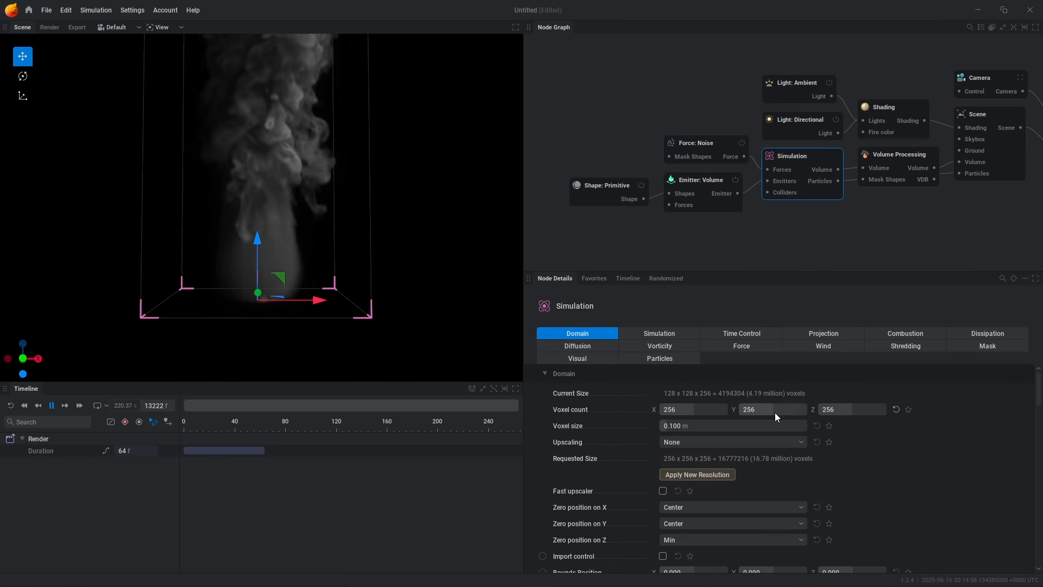
left_click(700, 475)
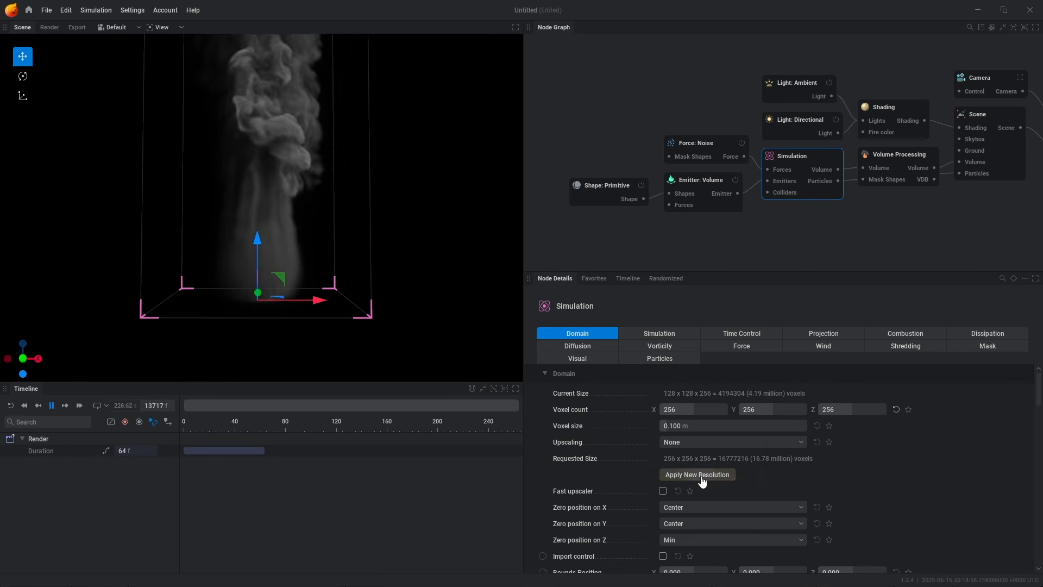
Step: Set the Shape: Primitive sphere's radius to 5.5 m
left_click(607, 155)
left_click(624, 189)
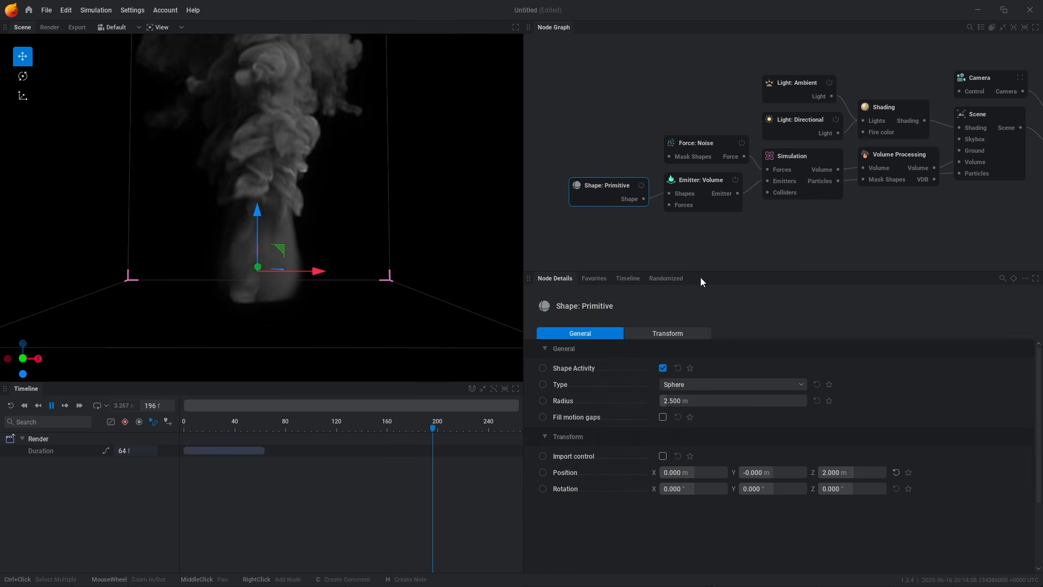
left_click(774, 404)
type("5.5")
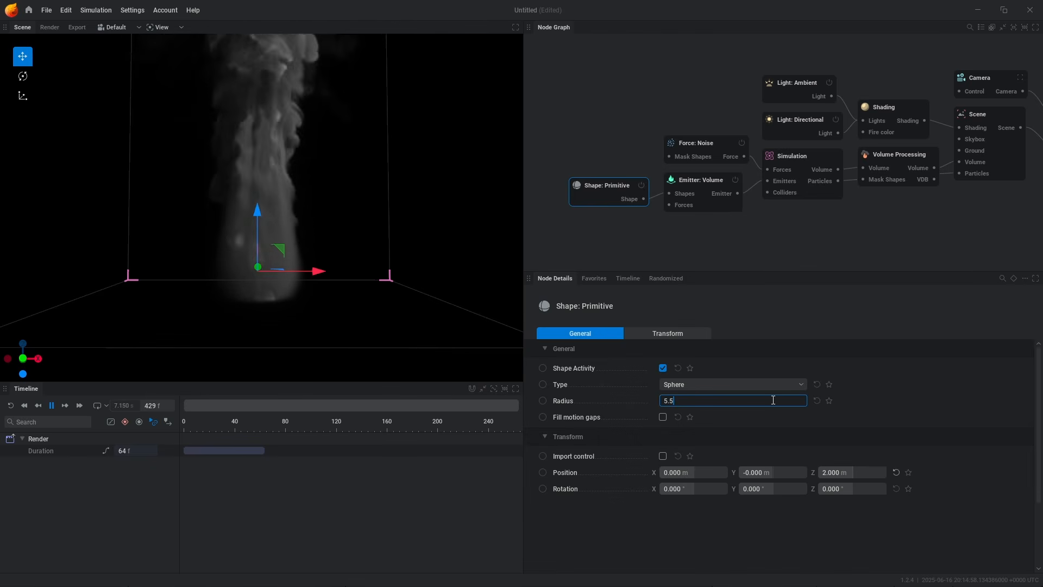
key("Return")
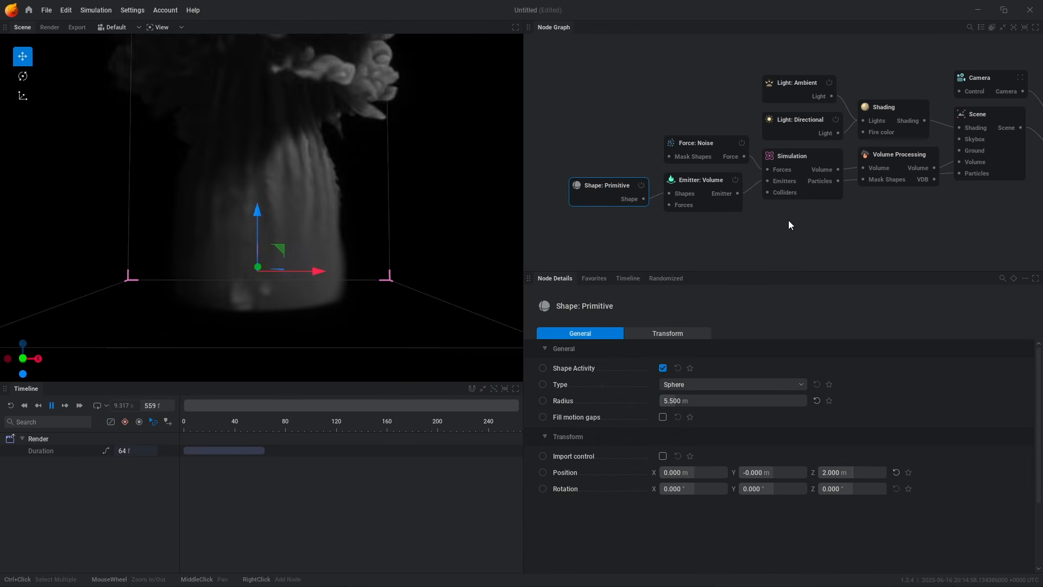
Step: Set the Emitter: Volume node's fuel emission to No Emission and its smoke rate to 495 %/s
left_click(699, 187)
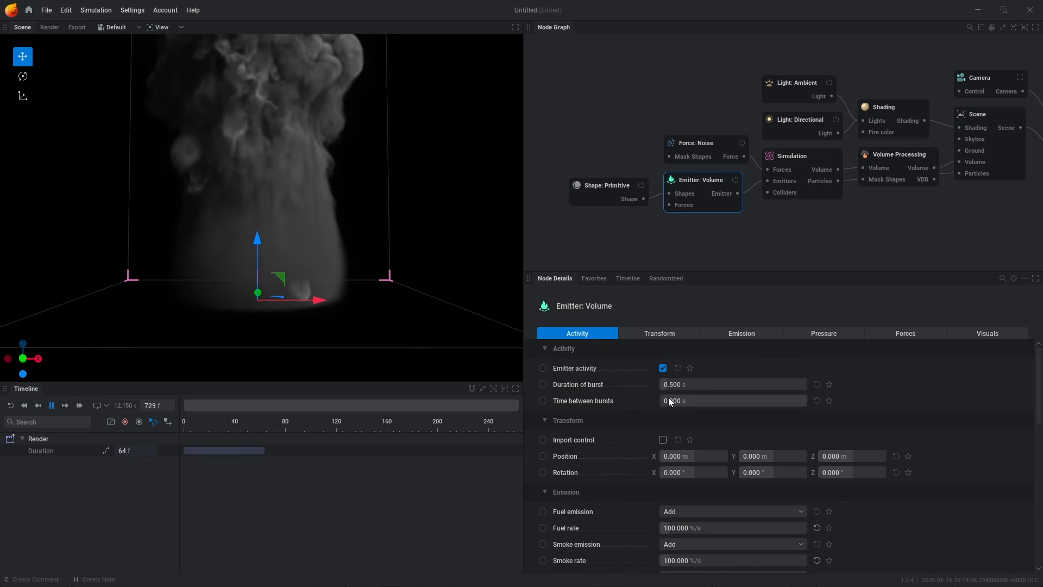
scroll(652, 462, "down", 1)
left_click(686, 467)
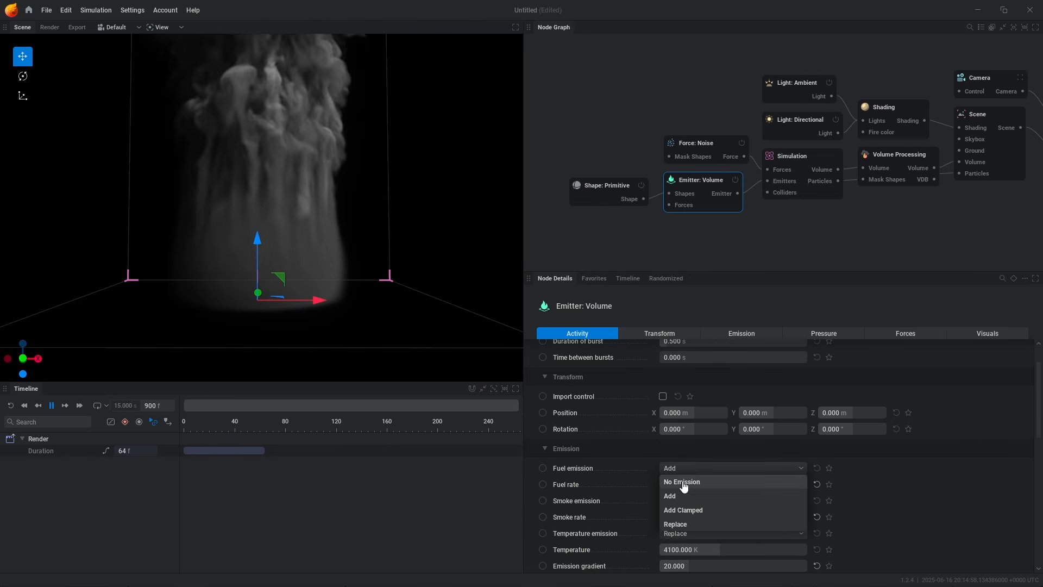
left_click(688, 481)
left_click(699, 501)
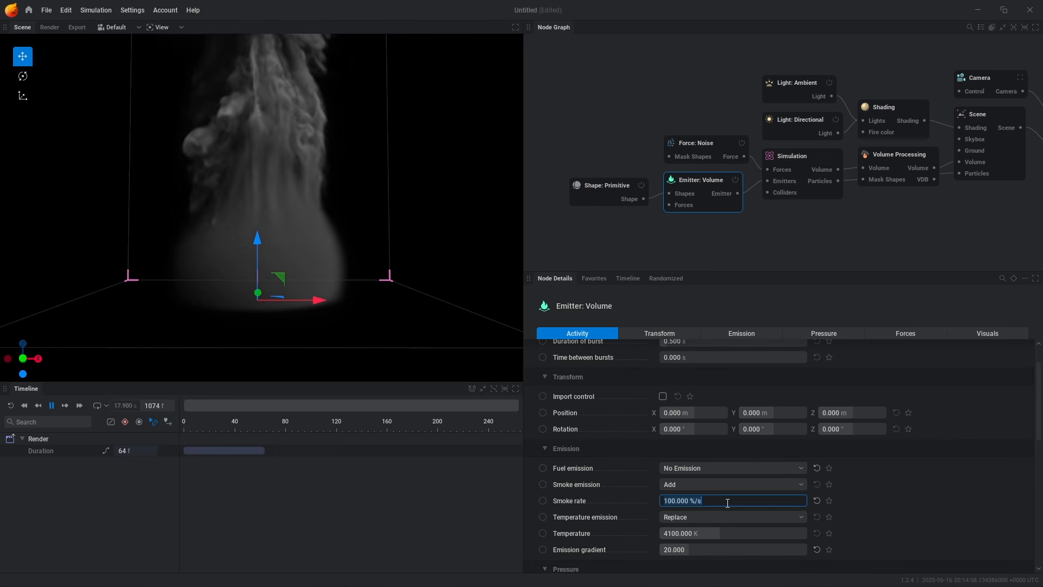
type("495")
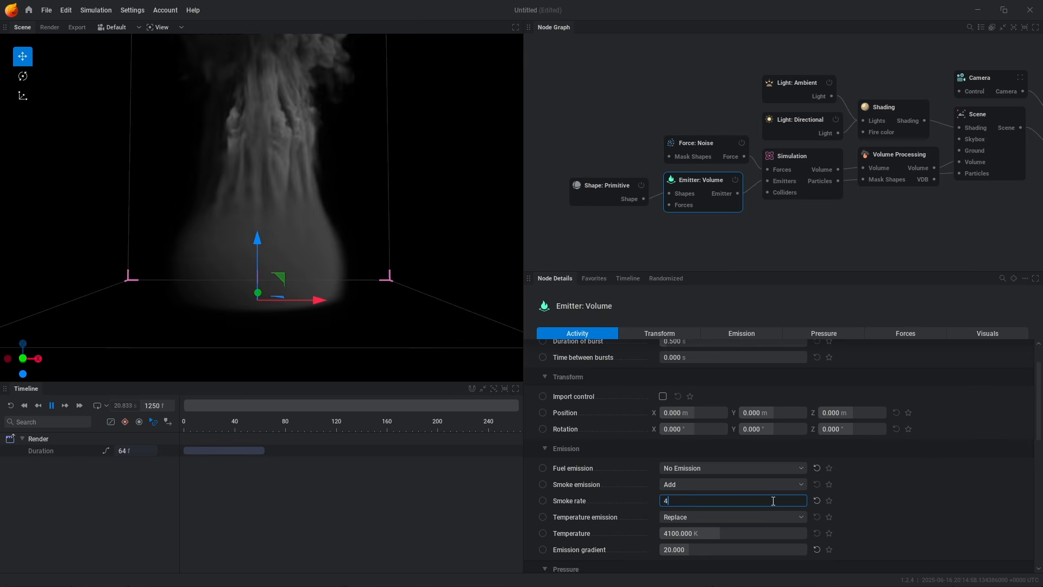
key("Return")
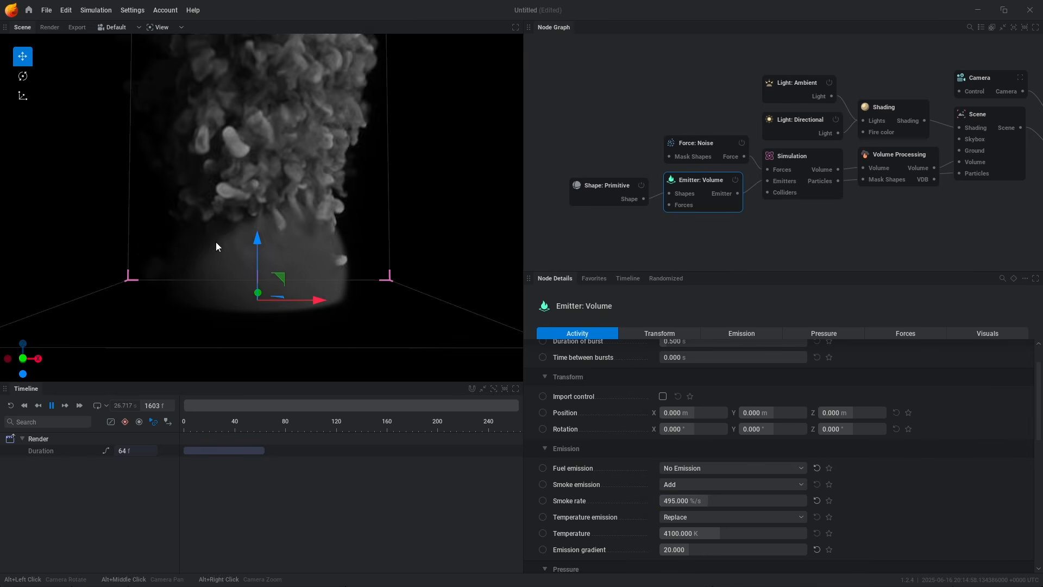
Step: Restart the simulation several times to examine how the smoke plume rises and develops from the emitter
key("r")
key("r")
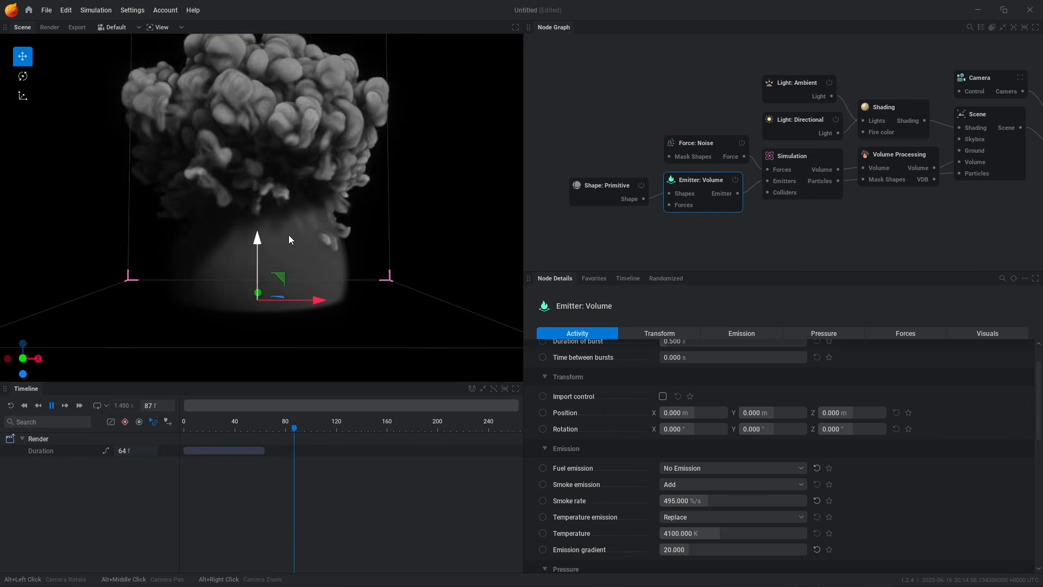
key("r")
key("r")
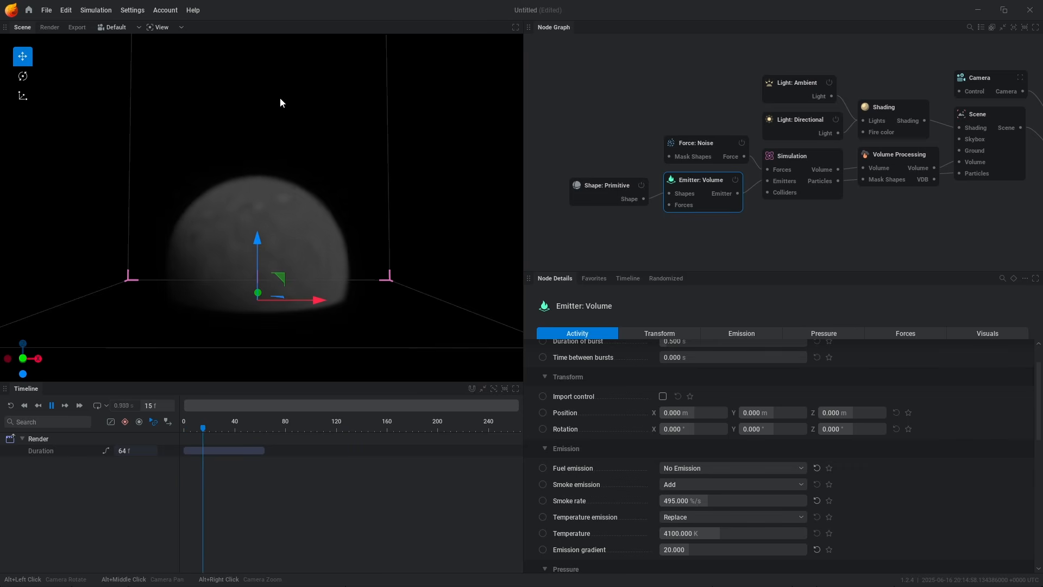
key("r")
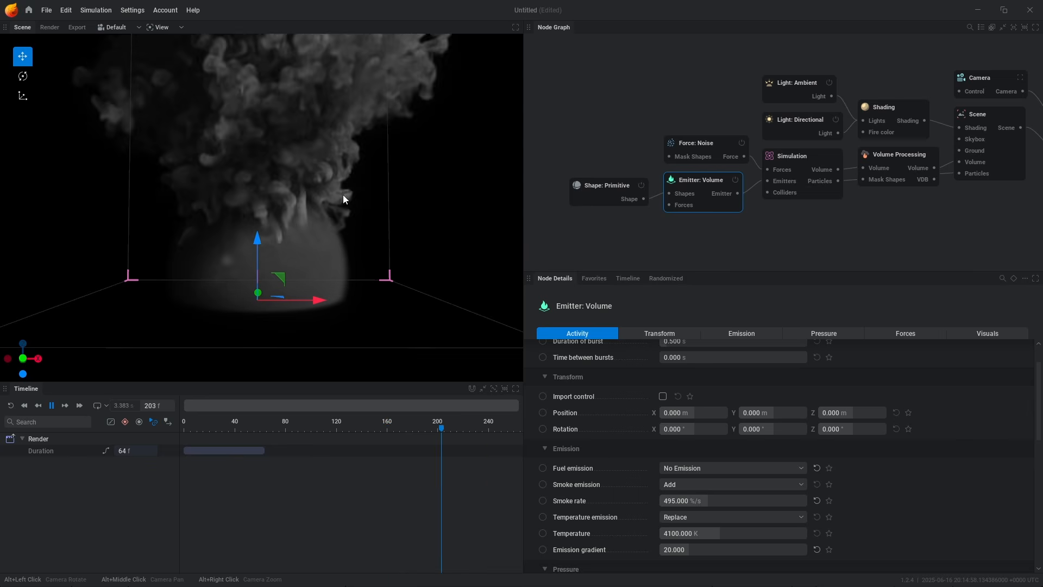
key("r")
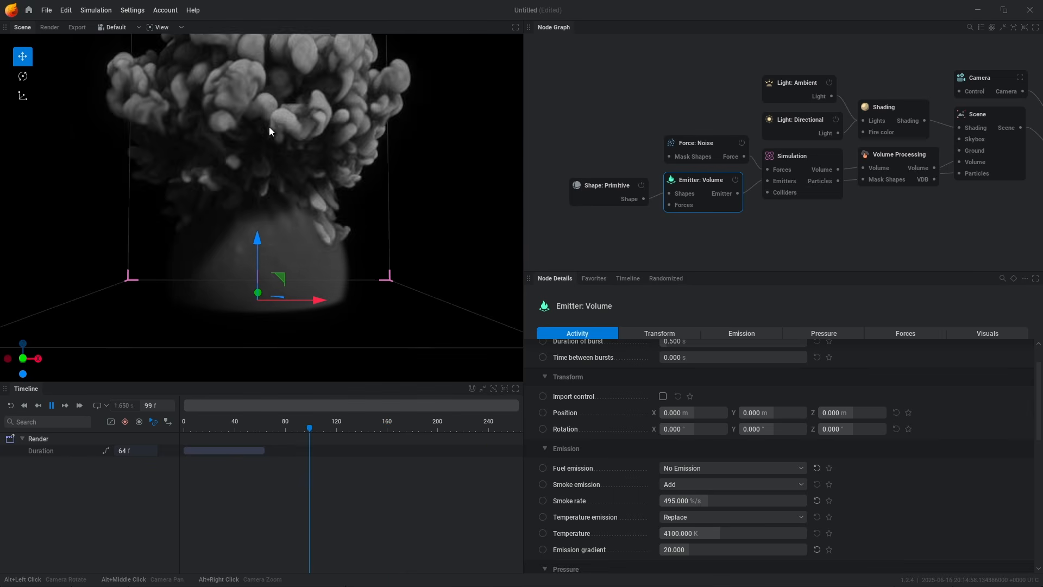
Step: Replay the simulation and examine the plume at both the ceiling and the base of the domain
key("r")
scroll(270, 123, "down", 2)
middle_click_drag(270, 123, 280, 255, "alt")
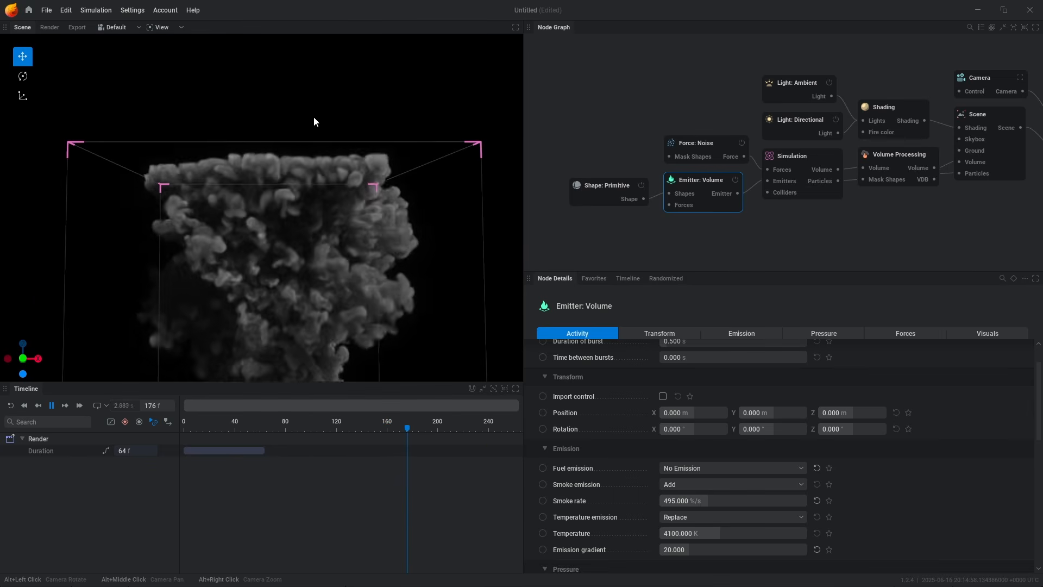
key("r")
middle_click_drag(343, 236, 341, 137, "alt")
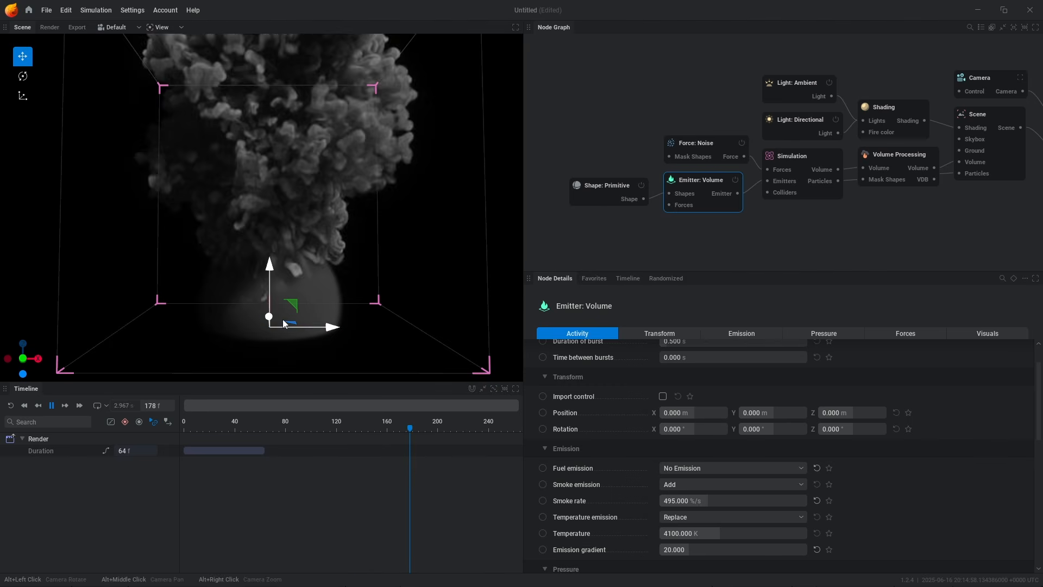
middle_click_drag(282, 319, 304, 308, "alt")
Step: Keyframe the Emitter: Volume node's emitter activity and add a second keyframe at frame 17
scroll(574, 474, "up", 1)
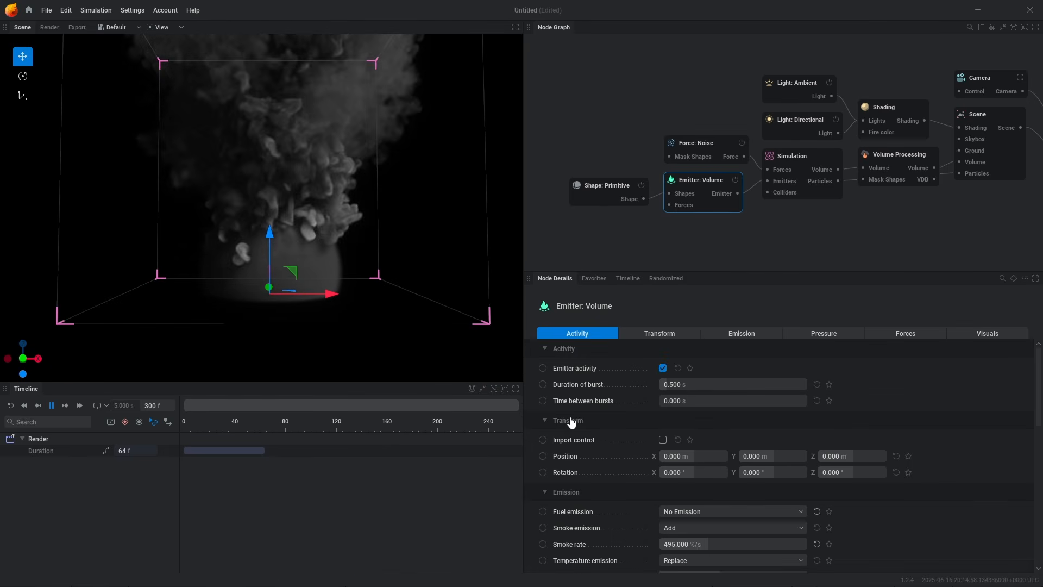
left_click(542, 369)
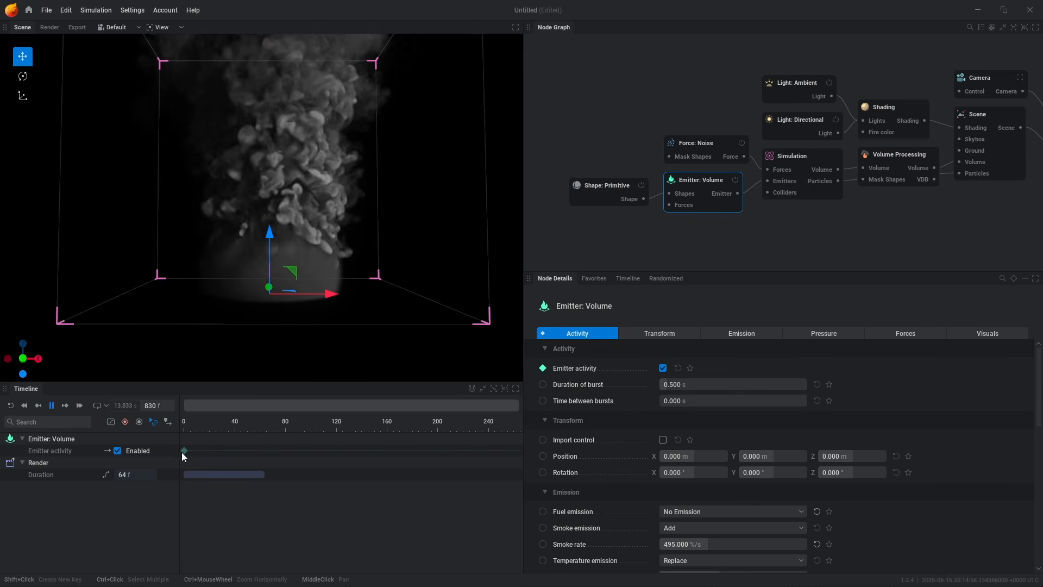
left_click(184, 451, "shift")
left_click(211, 450, "shift")
right_click(211, 451)
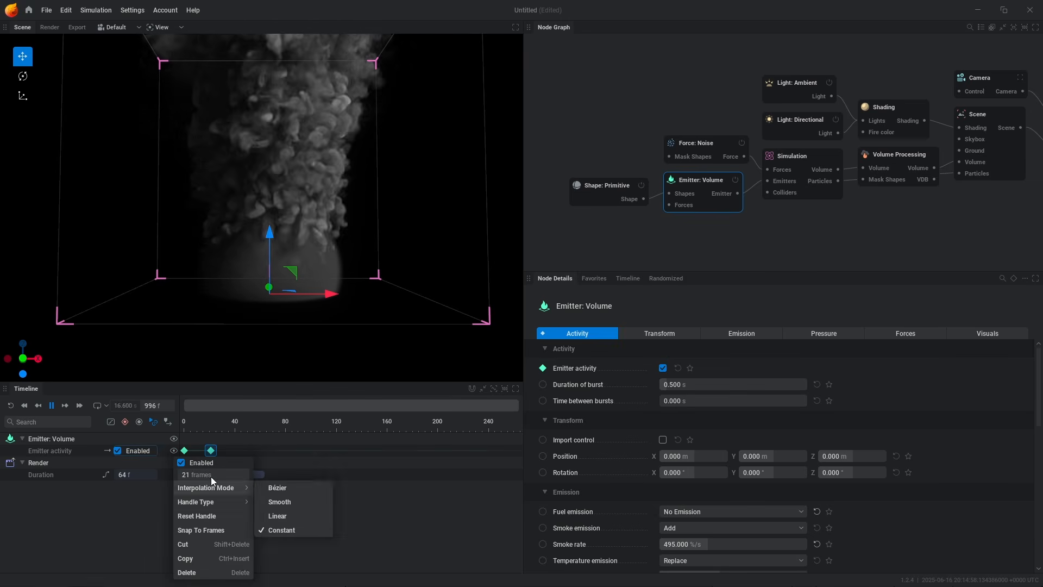
left_click(210, 474)
type("17")
key("Return")
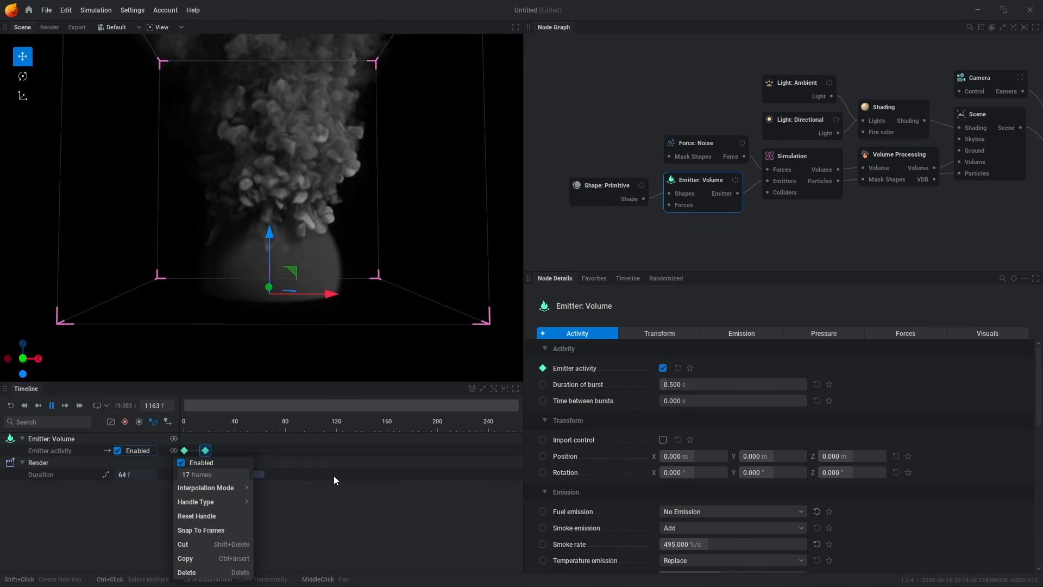
left_click(333, 477)
Step: Disable emitter activity at the frame 17 keyframe and restart the simulation to check the short smoke burst
left_click(205, 451)
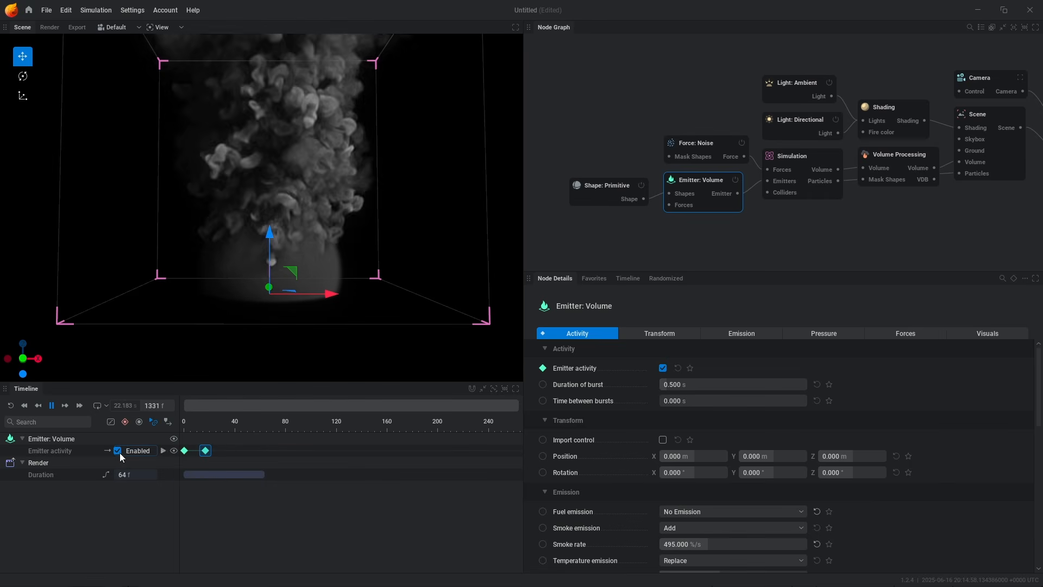
left_click(118, 451)
left_click(308, 507)
key("r")
key("r")
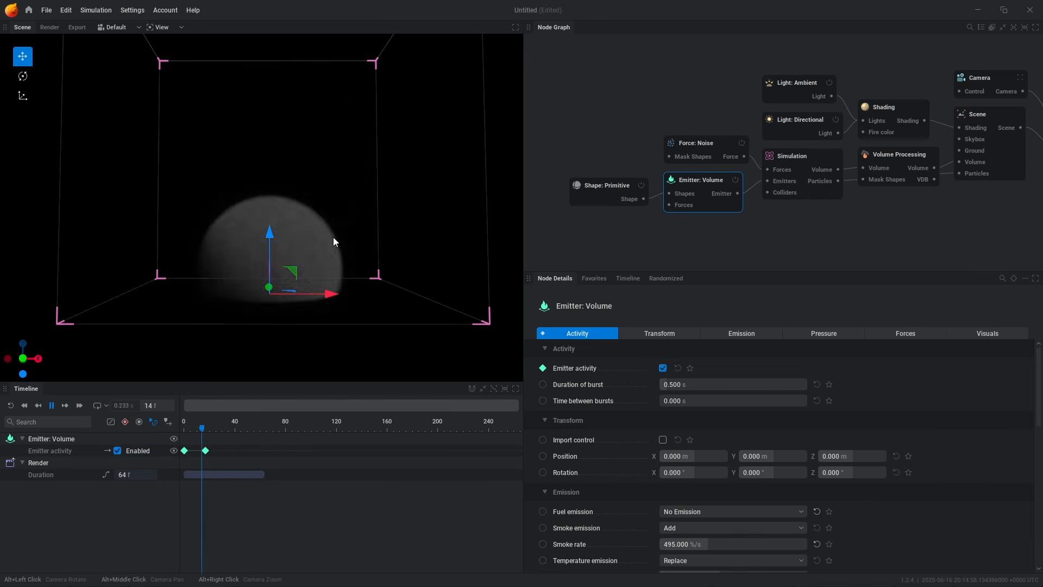
left_click(718, 262)
left_click(716, 210)
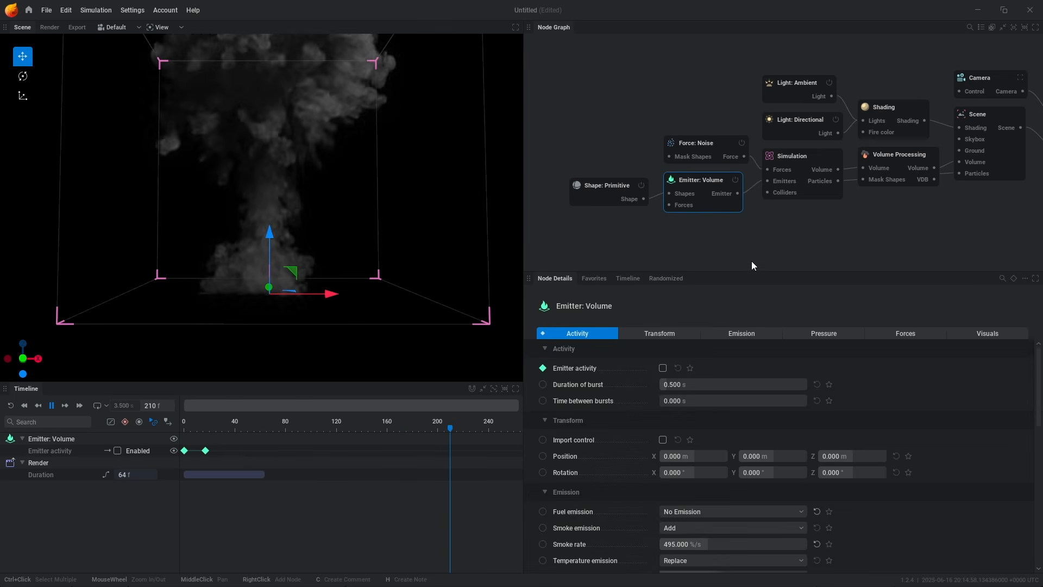
left_click(805, 248)
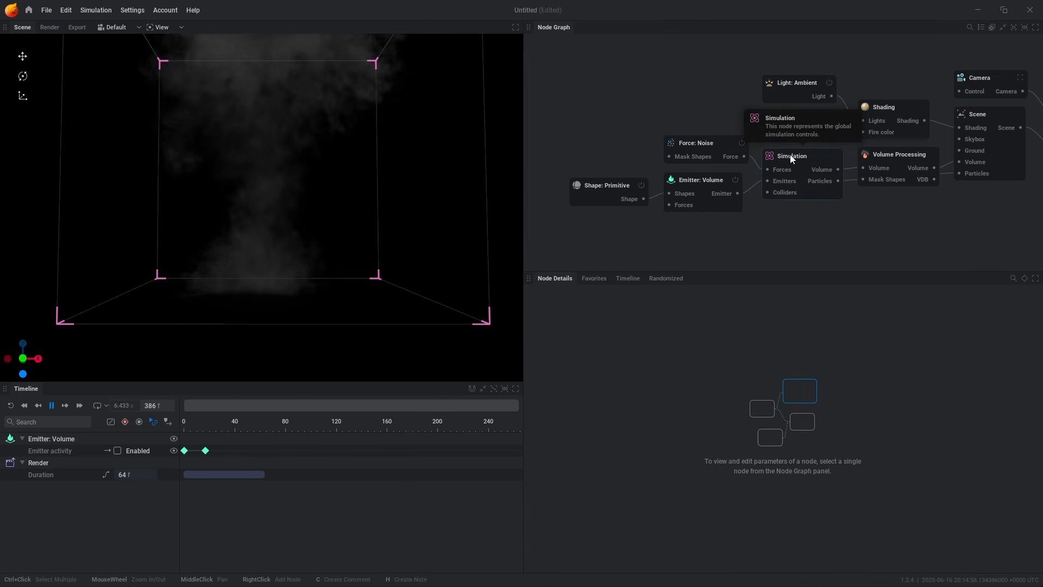
Step: Review the Force: Noise parameters and the Simulation node's Force settings, and restart the simulation to compare the plume
left_click(715, 143)
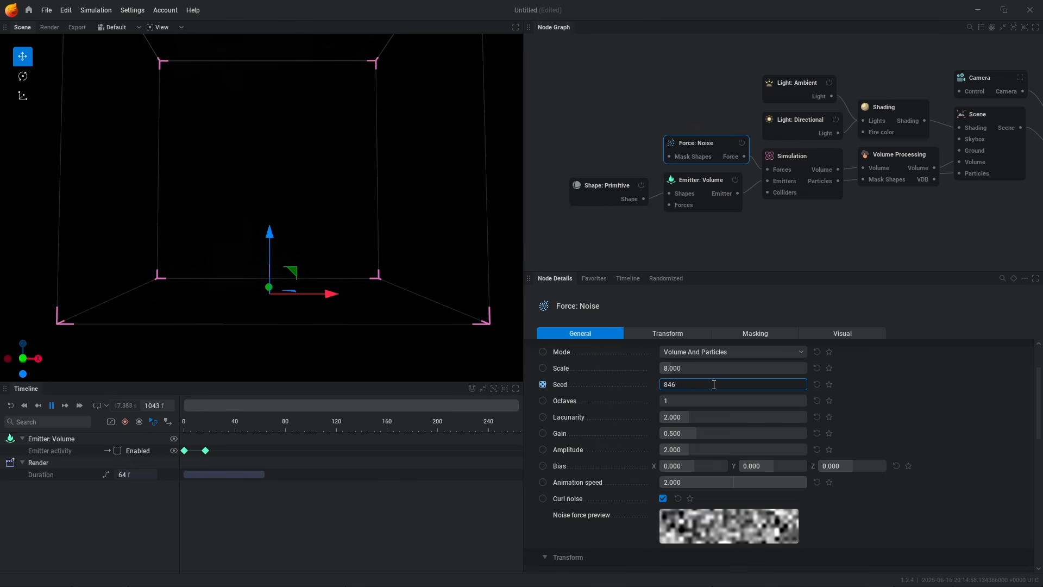
key("Return")
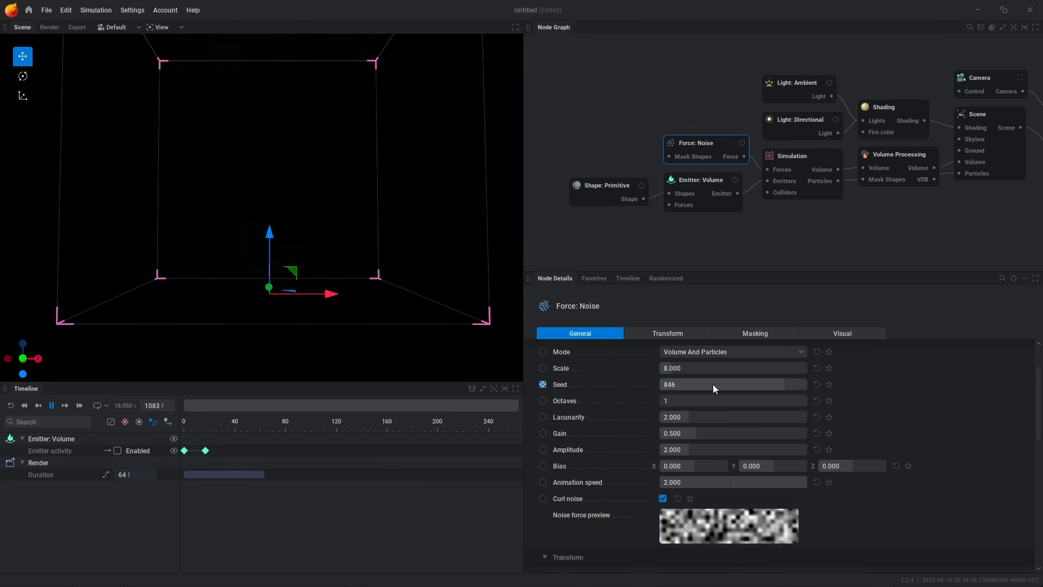
left_click(808, 158)
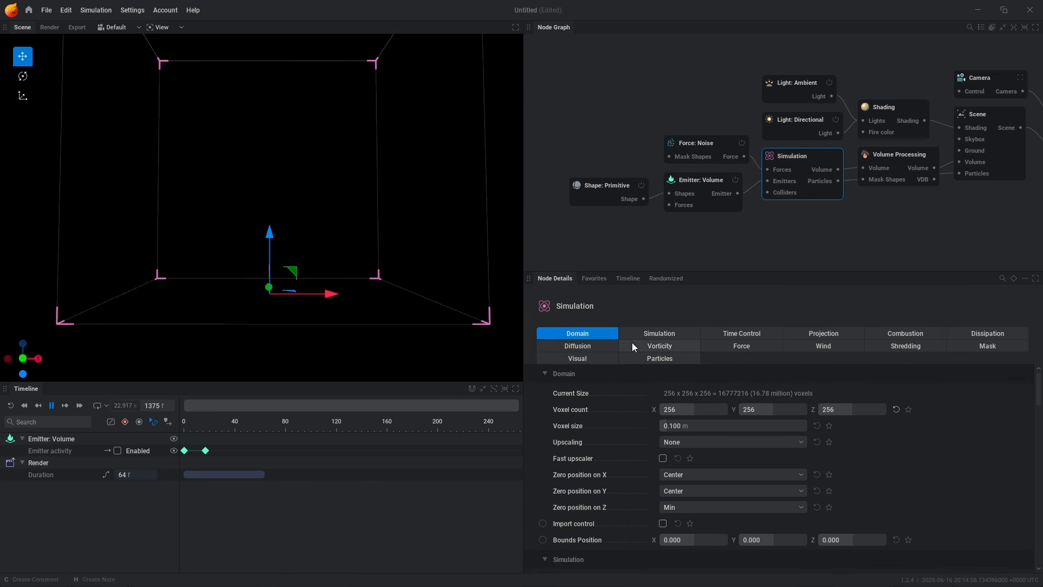
left_click(741, 347)
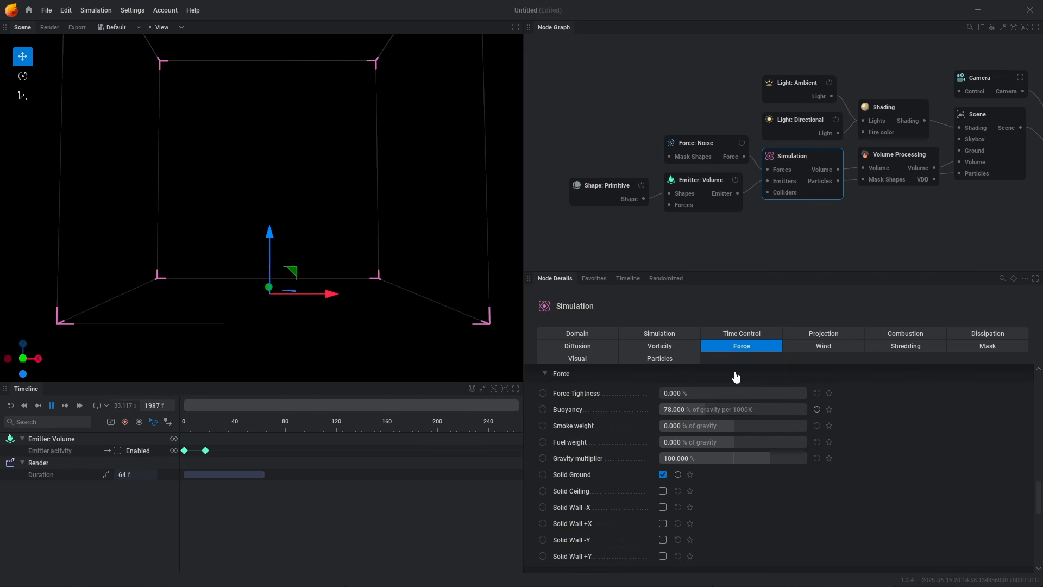
key("r")
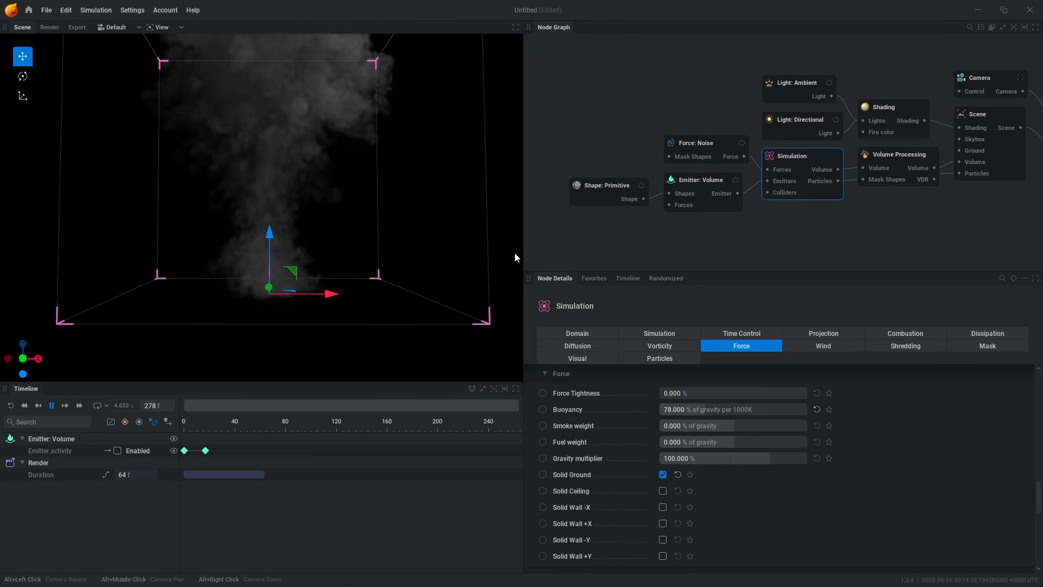
Step: Review the Simulation node's Dissipation settings and replay the burst, pausing it to inspect how the smoke fades
left_click(970, 333)
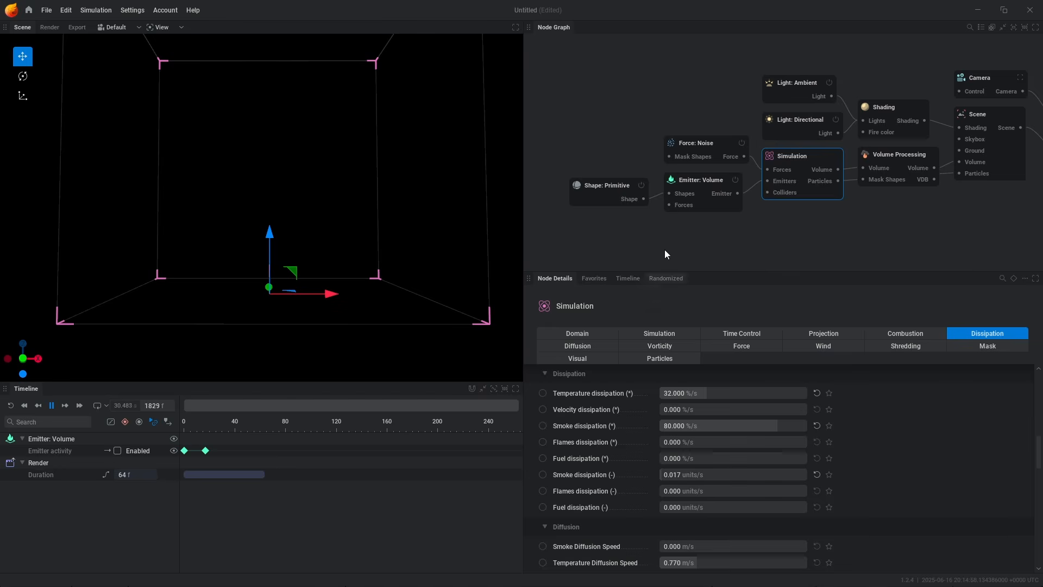
left_click(647, 233)
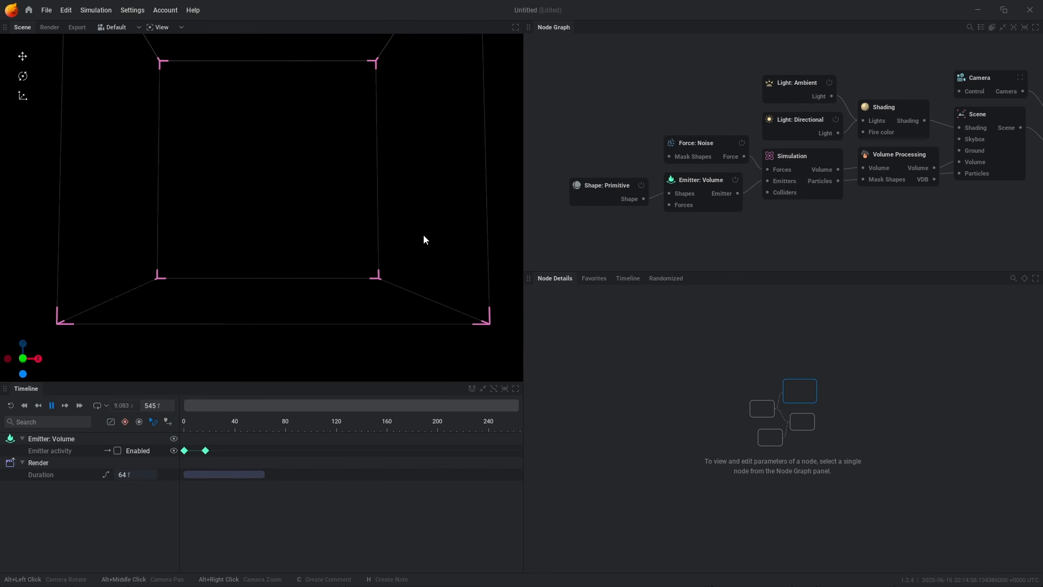
key("r")
key("r")
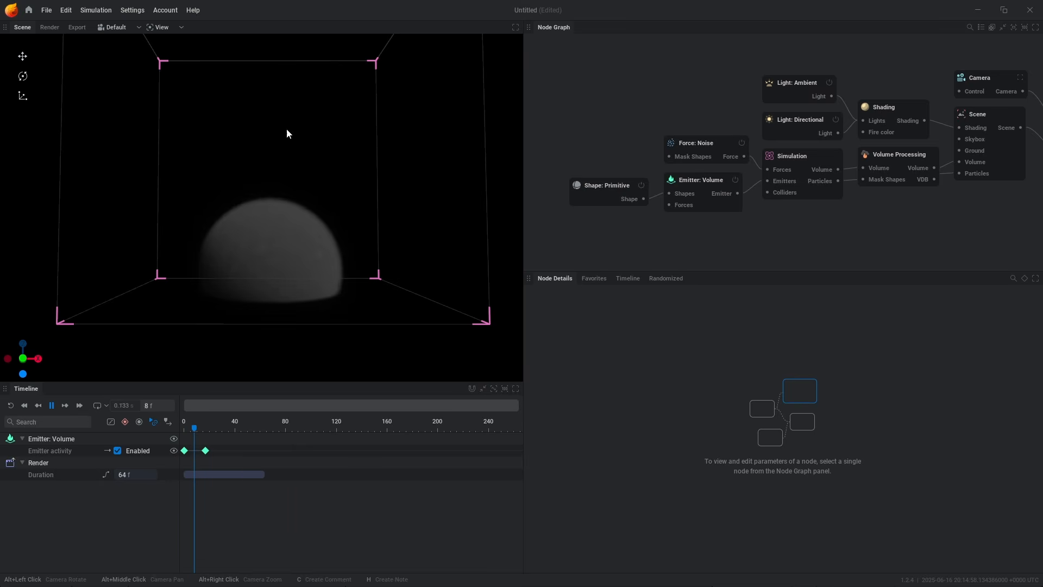
key("space")
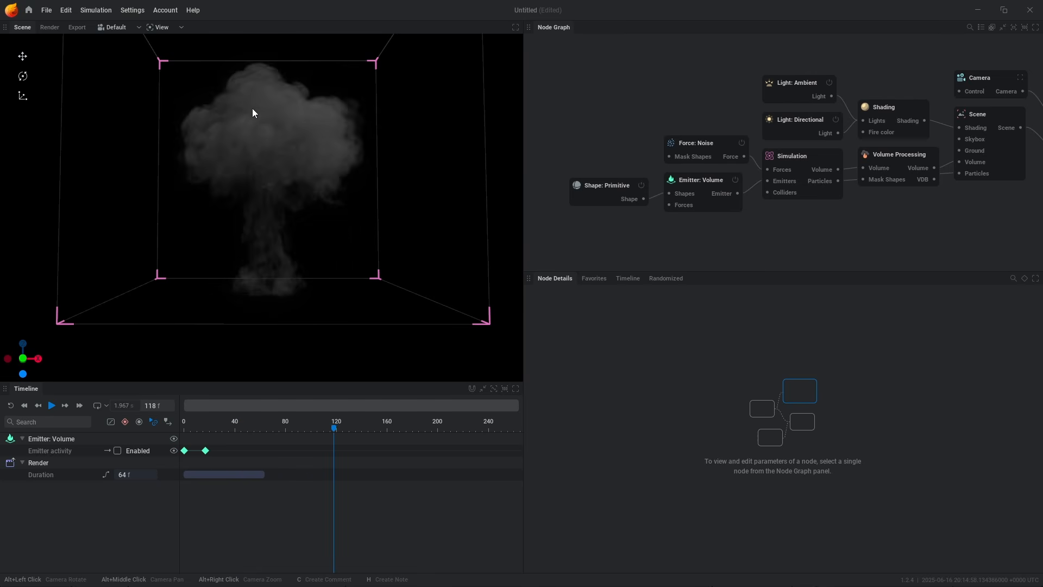
key("space")
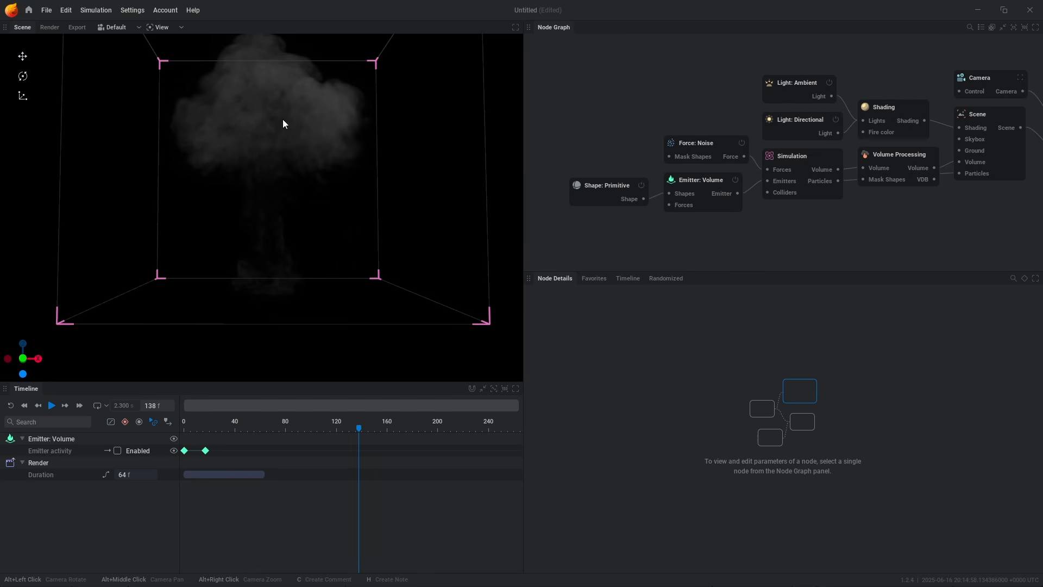
Step: Keyframe the Simulation node's vorticity intensity and place a second keyframe at frame 160
left_click(809, 158)
left_click(665, 350)
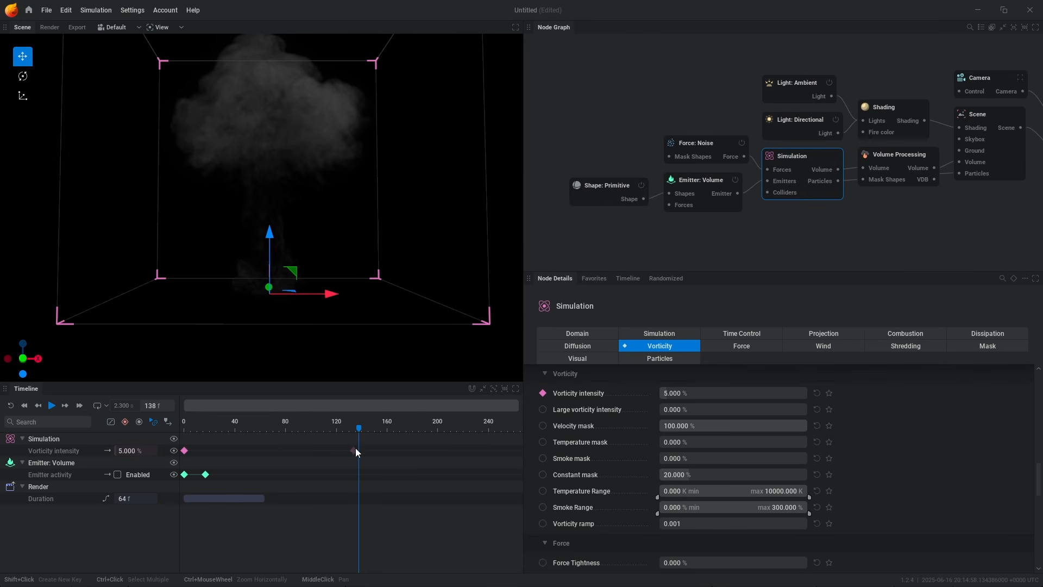
left_click(384, 450, "shift")
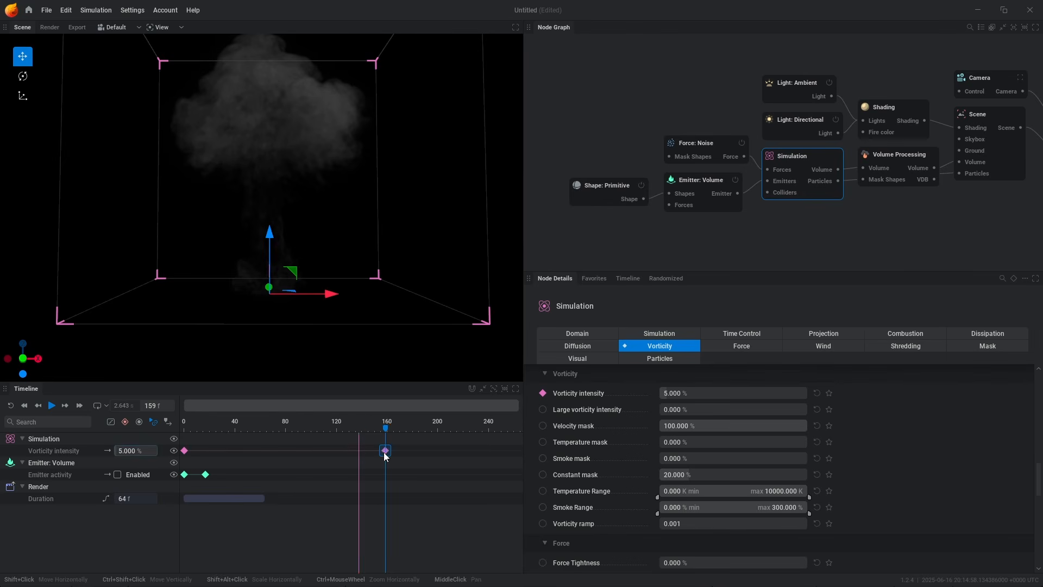
right_click(385, 450)
left_click(380, 473)
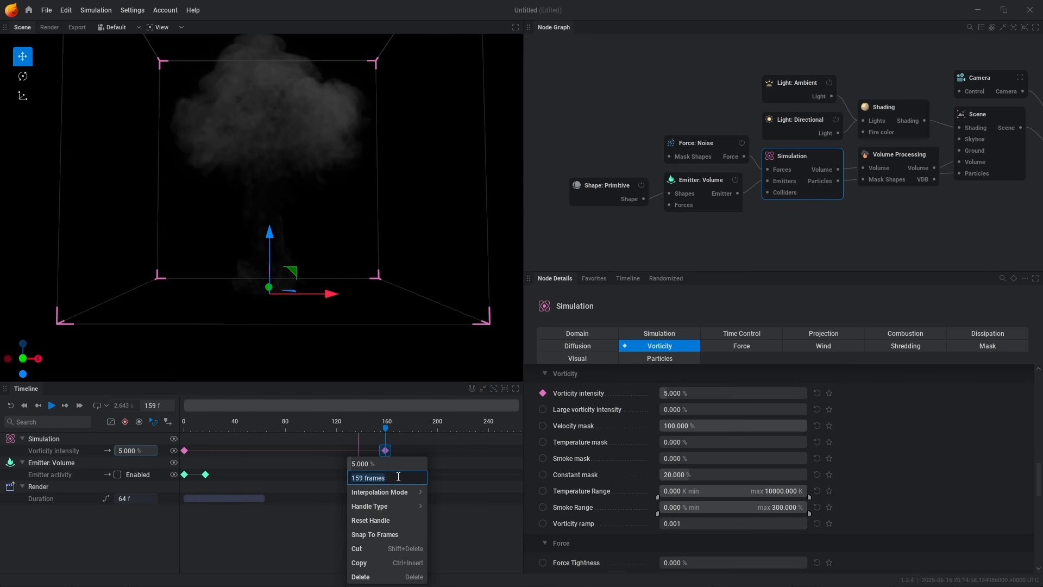
type("160")
key("Return")
Step: Set the vorticity intensity to 12% at the frame 160 keyframe and to 30% at the frame 0 keyframe
left_click(374, 463)
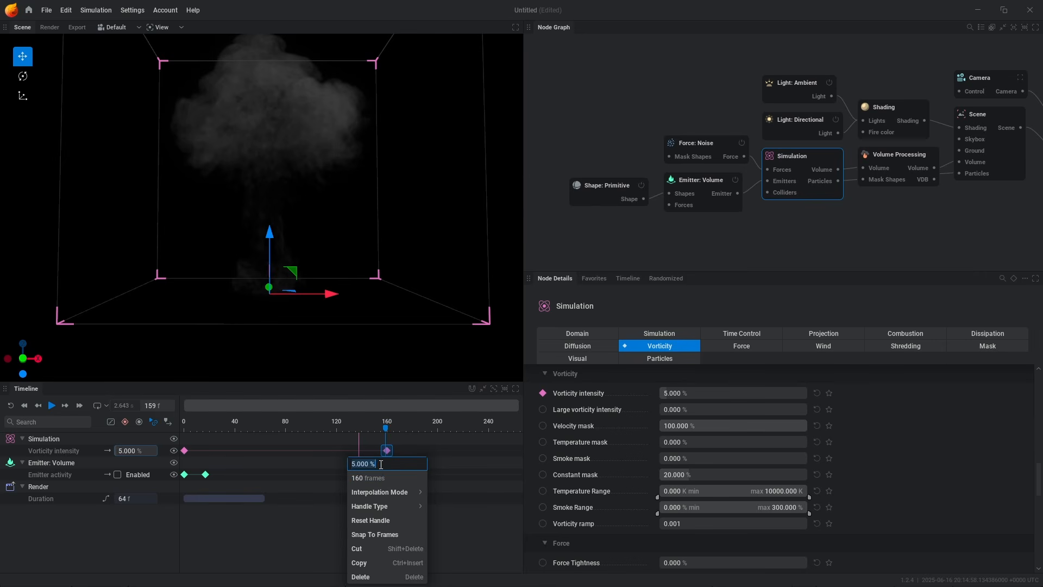
type("12")
key("Return")
left_click(184, 450)
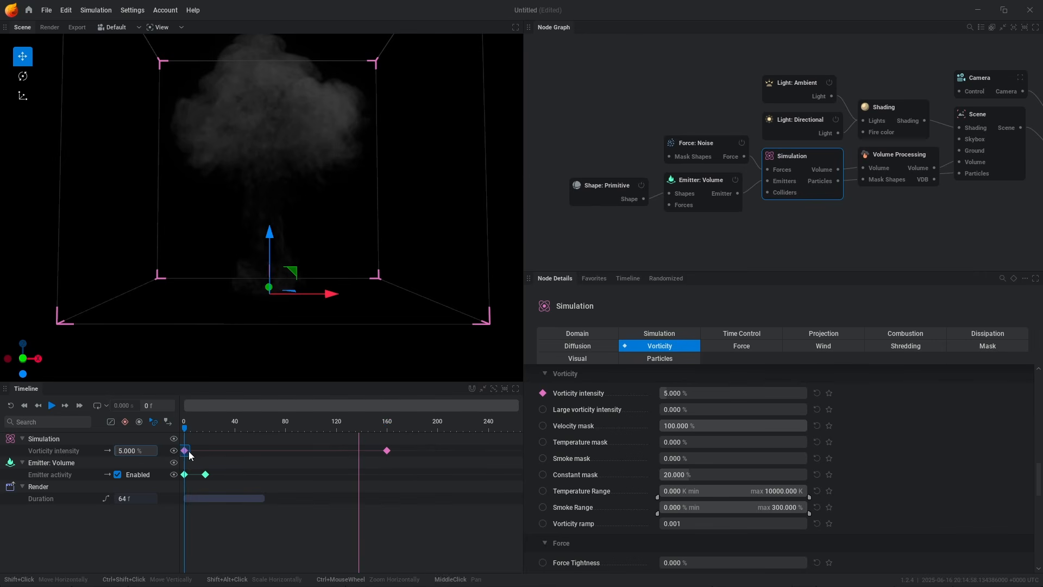
right_click(185, 450)
left_click(182, 464)
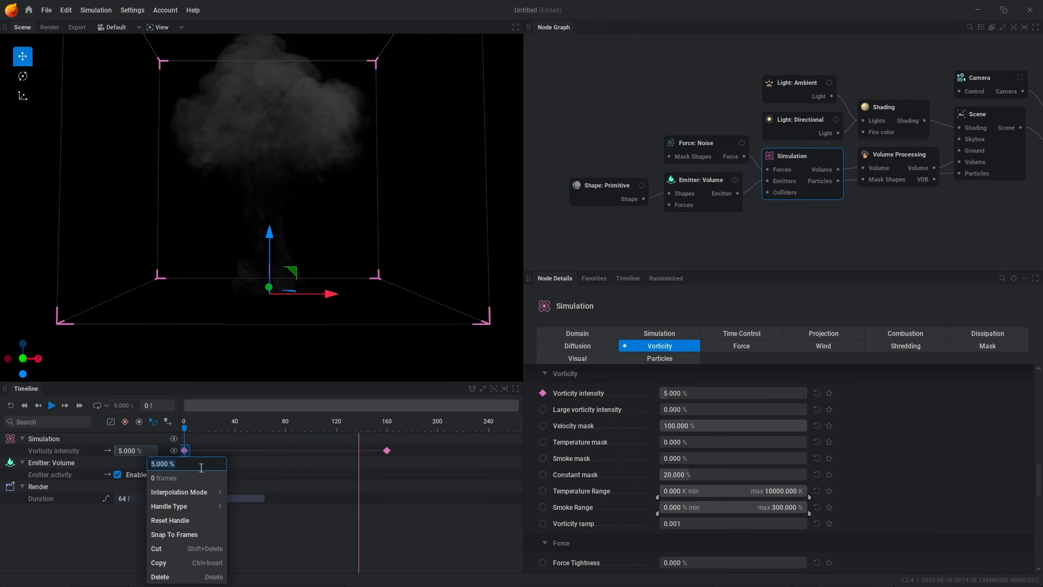
type("30")
key("Return")
left_click(591, 232)
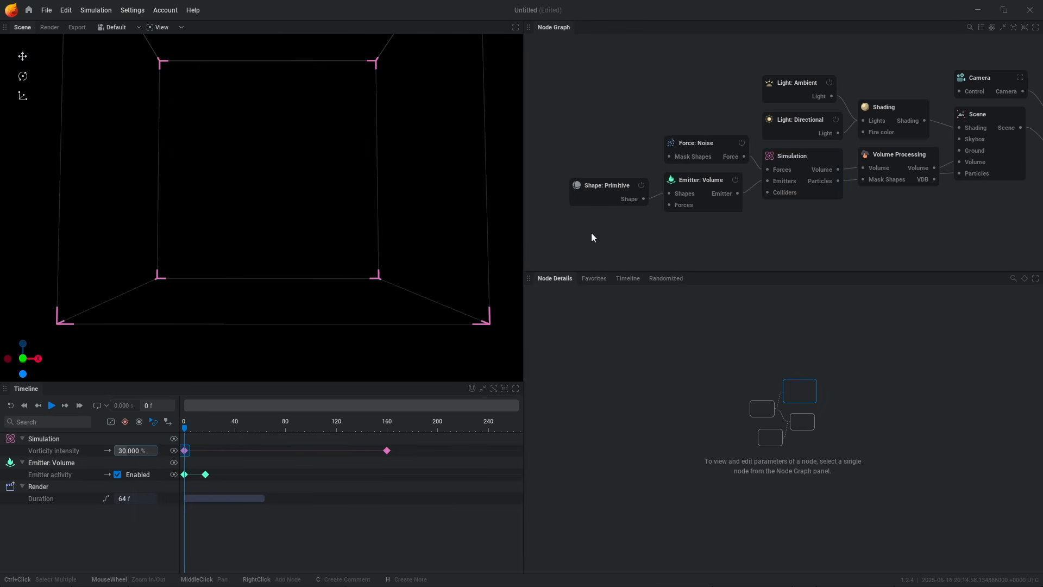
Step: Play the simulation with the animated vorticity and examine the smoke through the whole height of the domain
key("space")
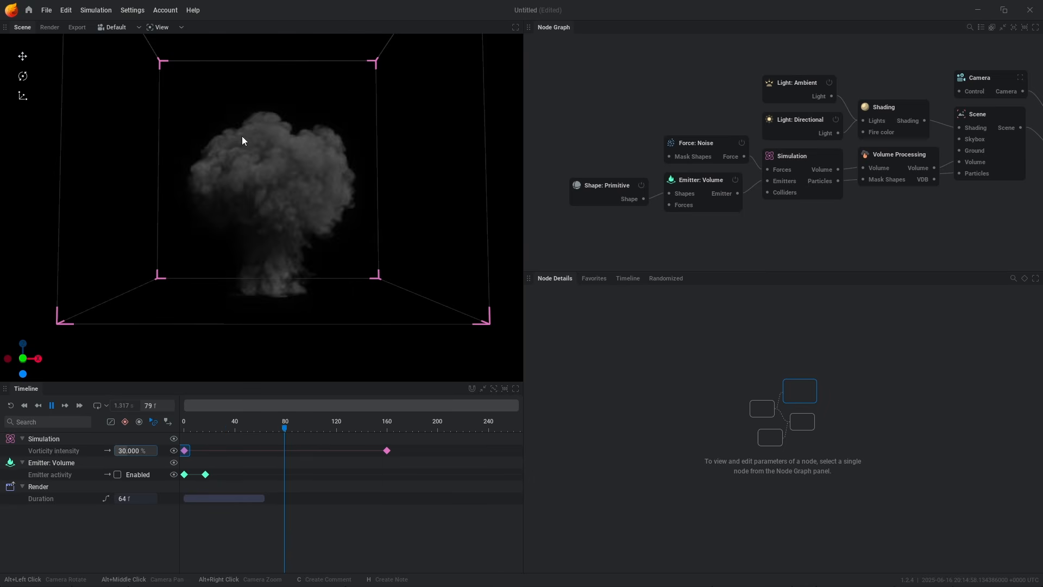
scroll(310, 159, "down", 2)
middle_click_drag(308, 164, 308, 272, "alt")
scroll(308, 272, "down", 1)
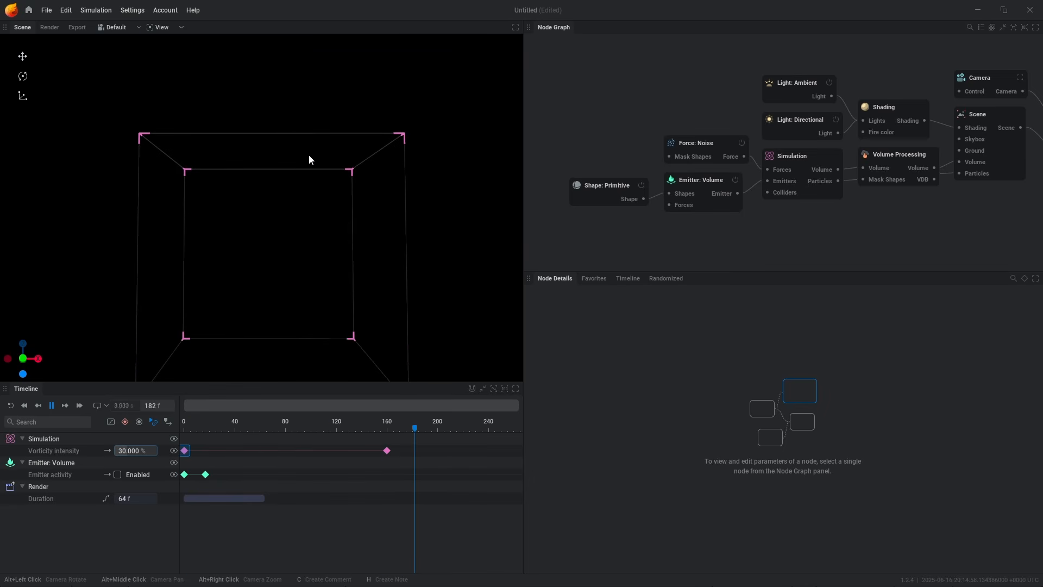
middle_click_drag(312, 138, 313, 191, "alt")
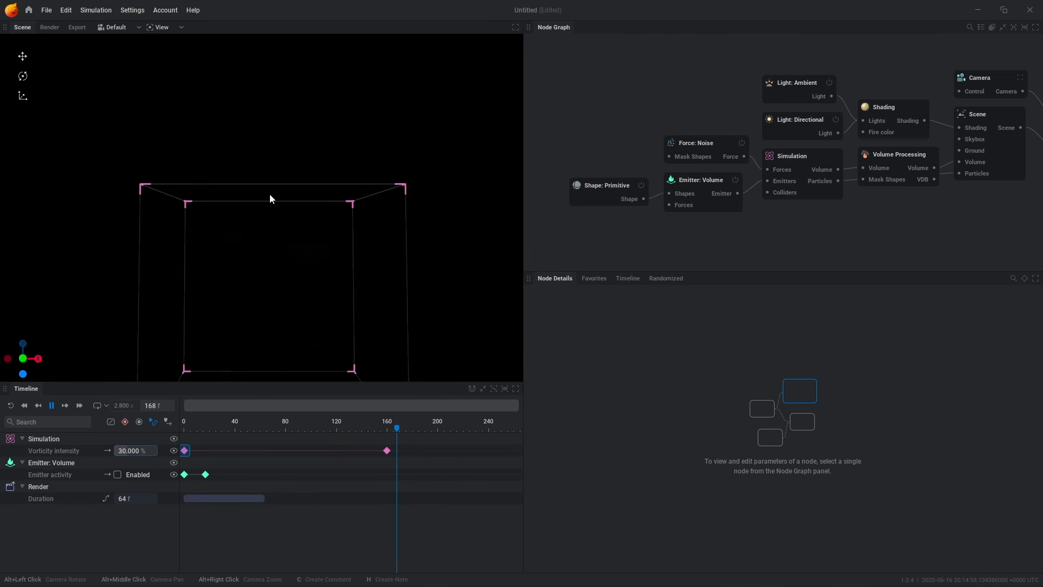
middle_click_drag(328, 298, 323, 164, "alt")
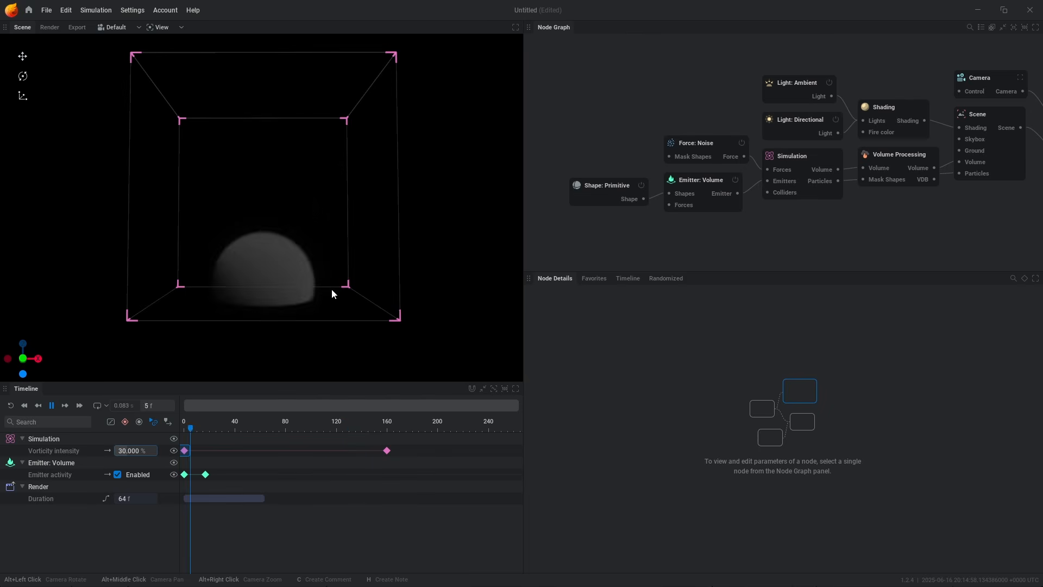
Step: Inspect the Simulation node's animated vorticity on a close-up replay and check its Force settings
left_click(798, 158)
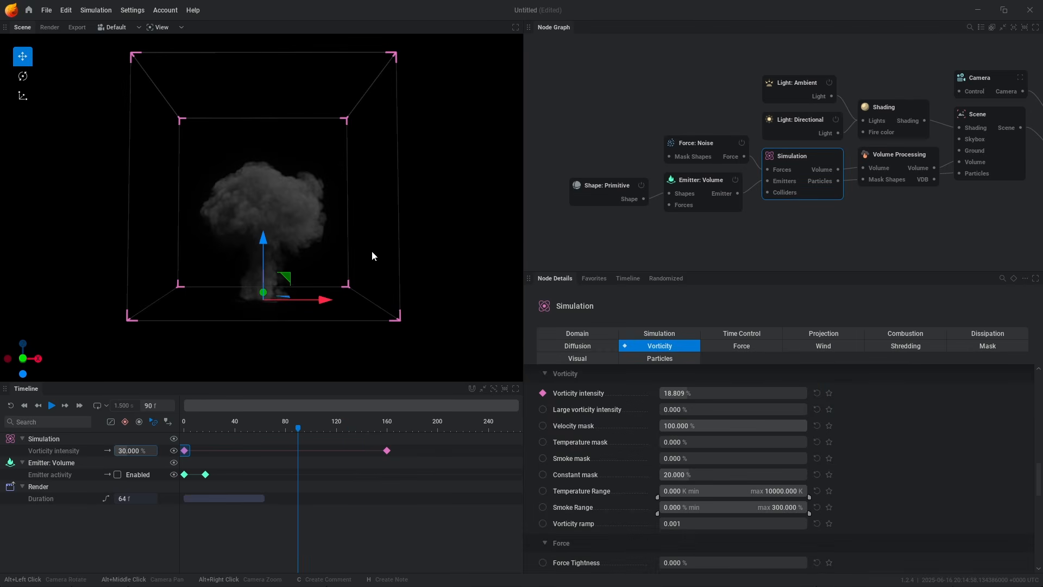
scroll(473, 230, "up", 4)
key("space")
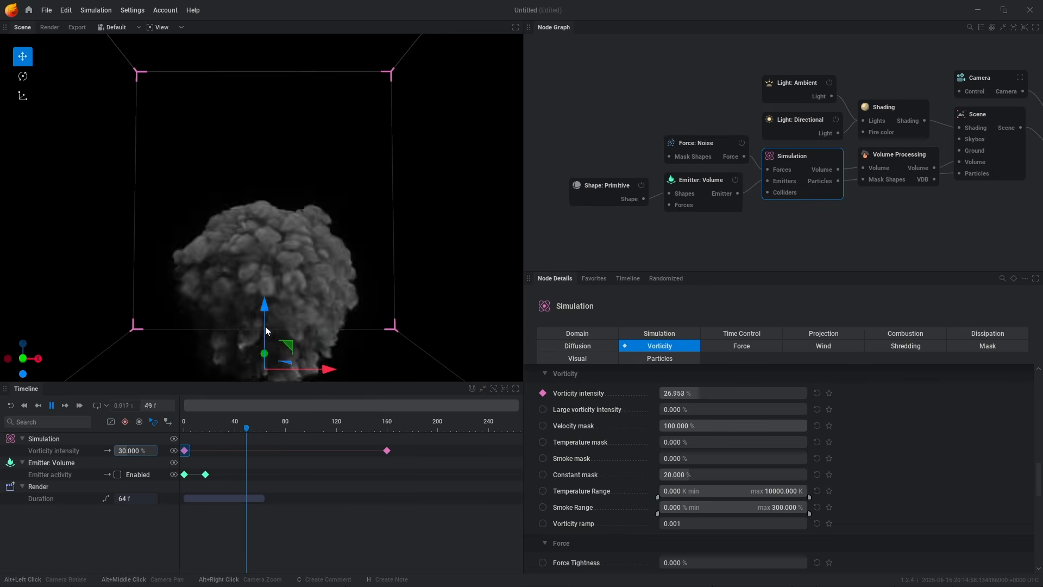
left_click(774, 345)
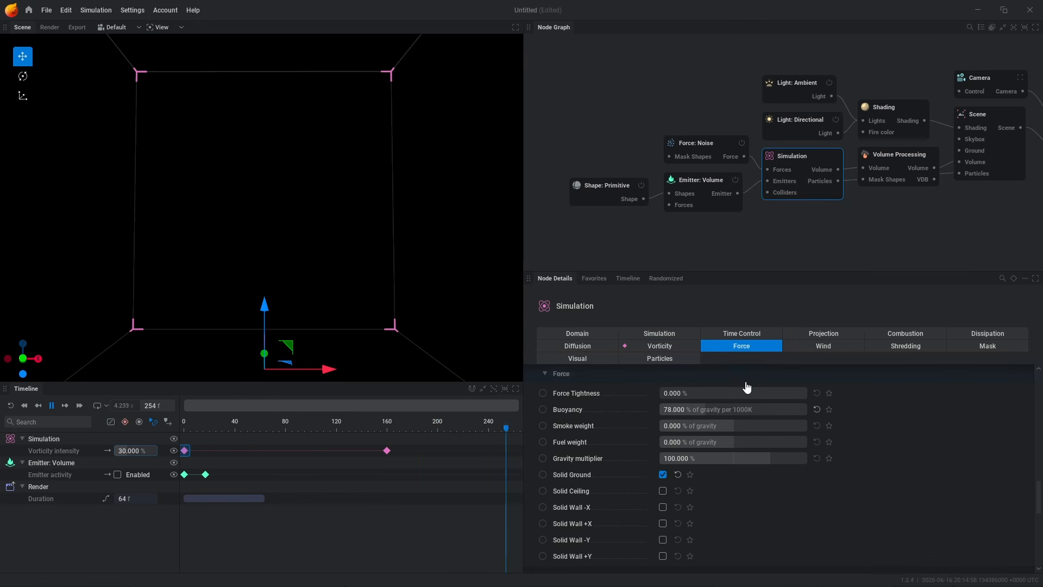
left_click(701, 252)
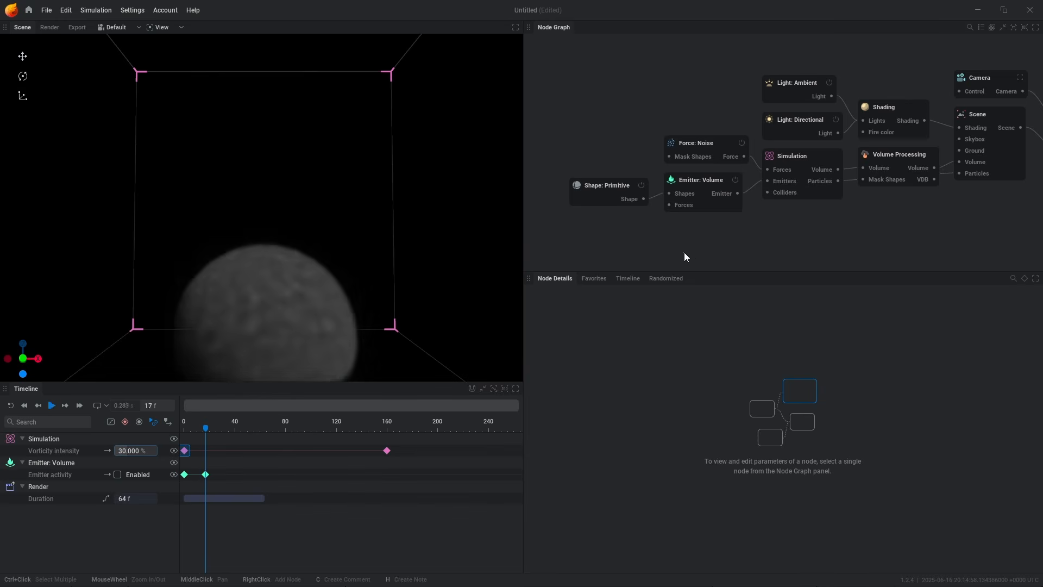
Step: Replay the simulation from a wider view and check the smoke's framing in the render output
scroll(470, 256, "down", 2)
scroll(378, 266, "down", 1)
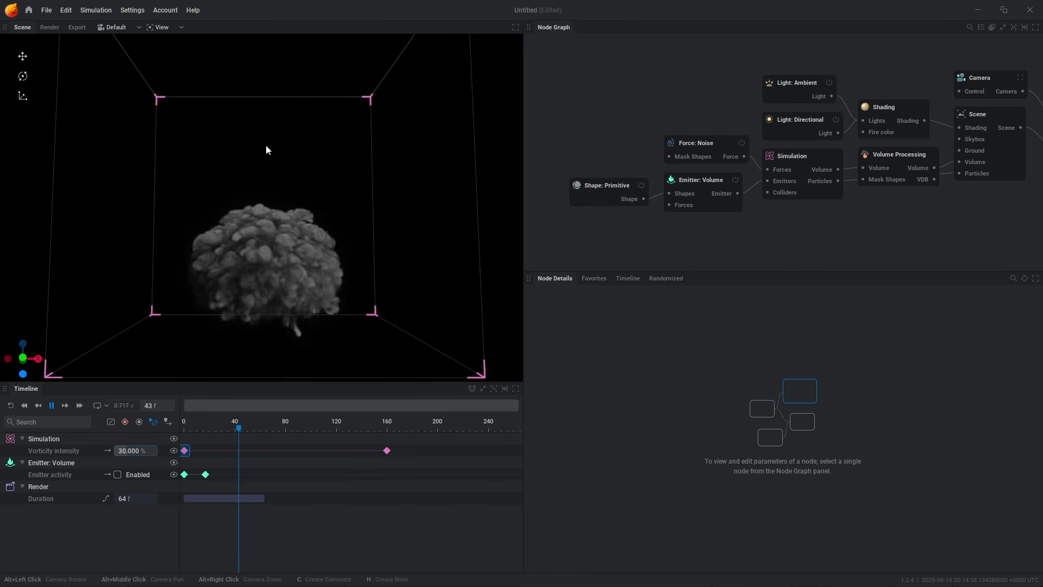
scroll(286, 151, "up", 1)
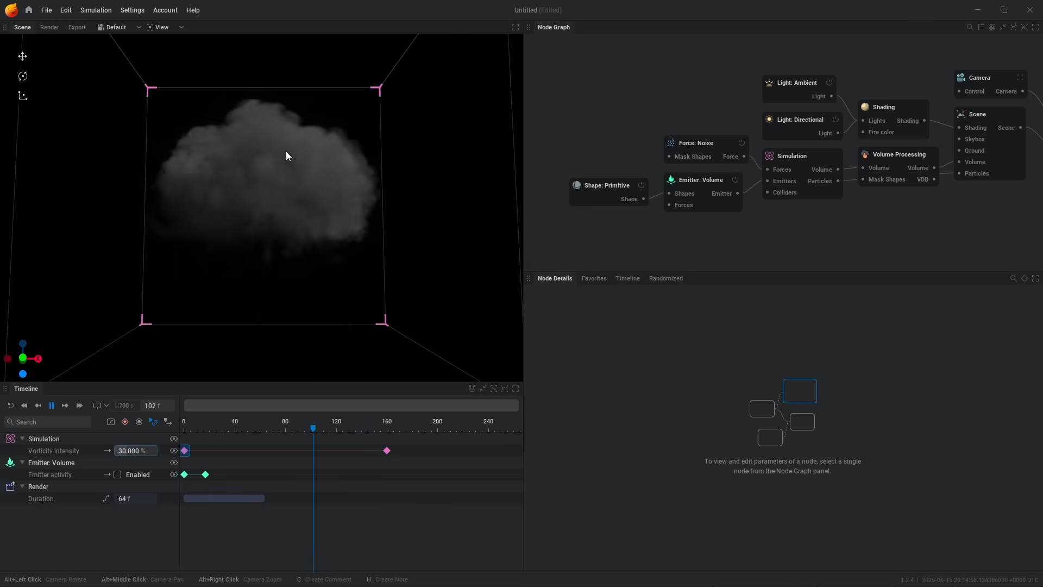
left_click(49, 27)
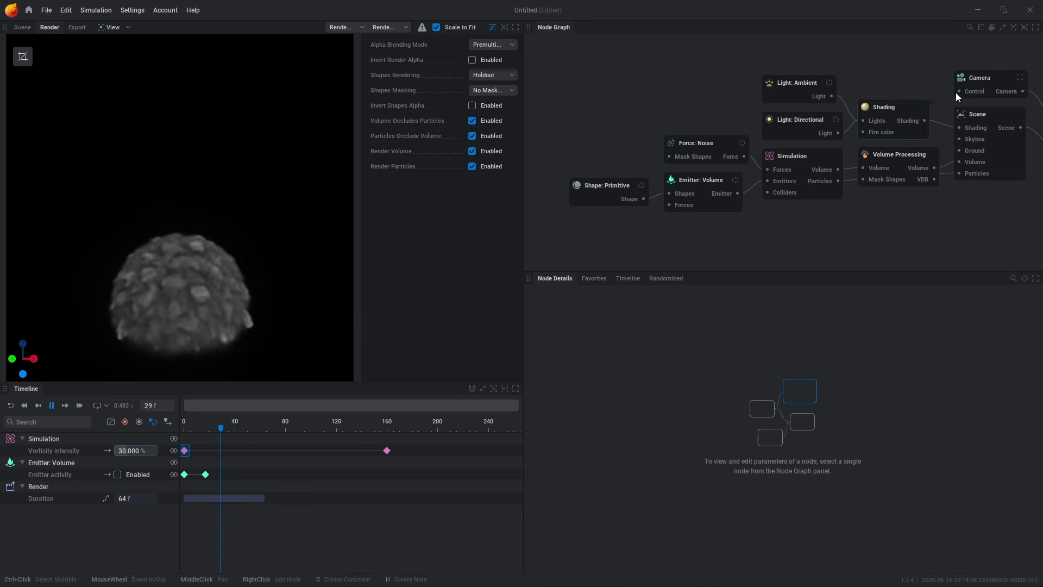
left_click(24, 28)
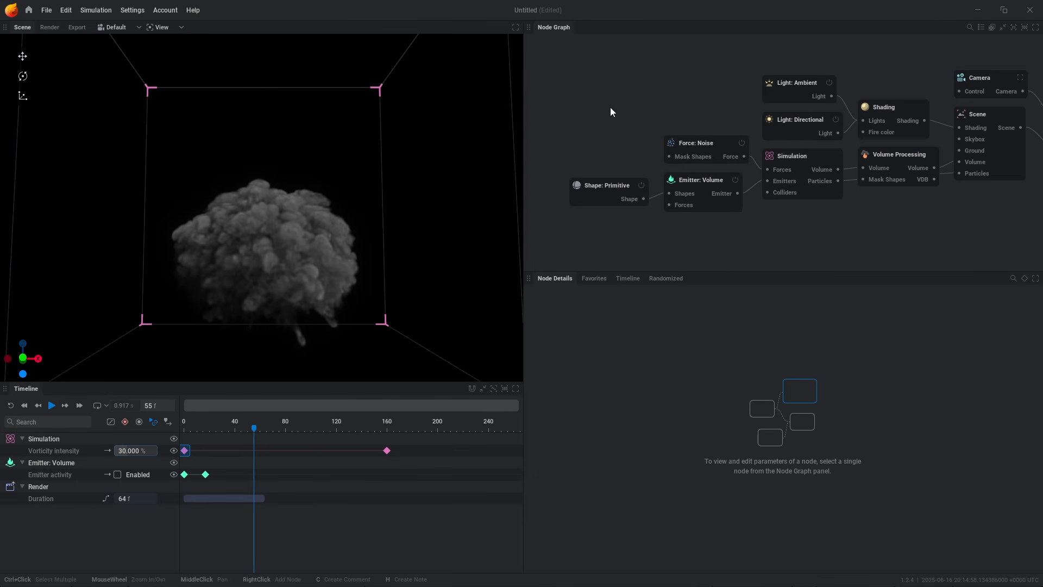
Step: Copy the active view's placement to the Camera node and set its X position to 0.6 m
middle_click_drag(916, 113, 846, 81)
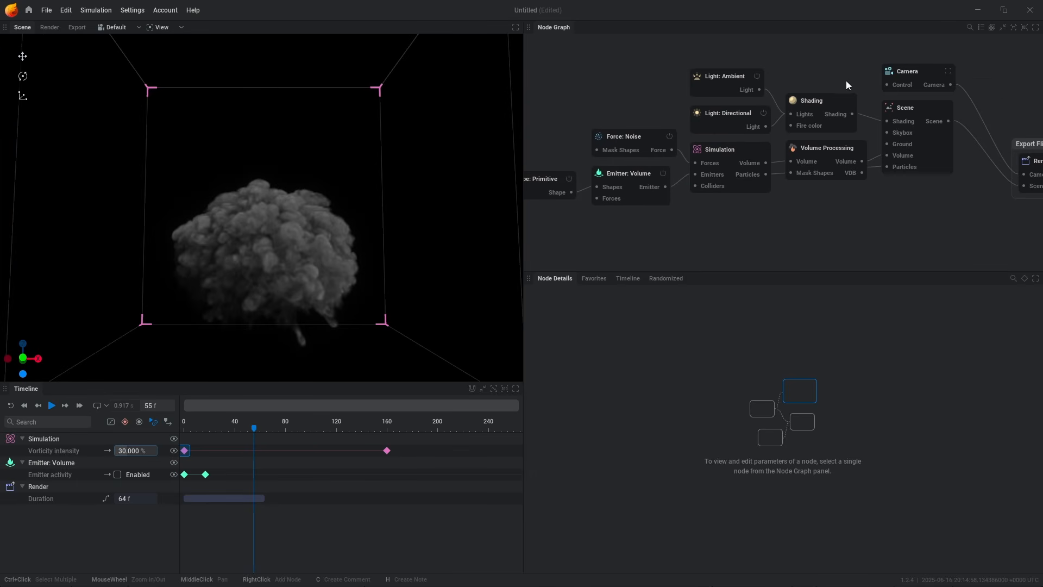
middle_click_drag(931, 60, 849, 76)
left_click(849, 76)
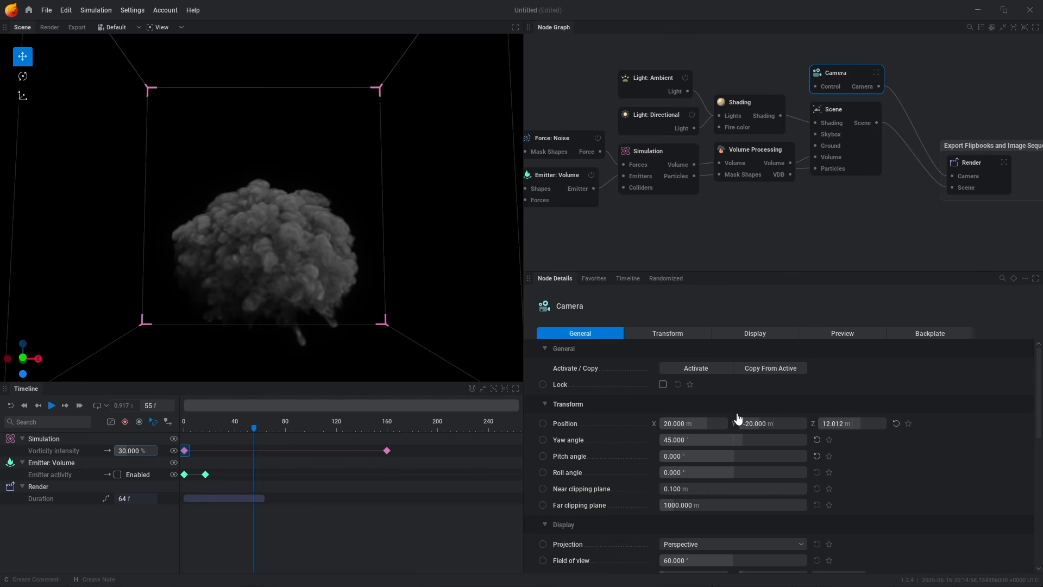
left_click(777, 370)
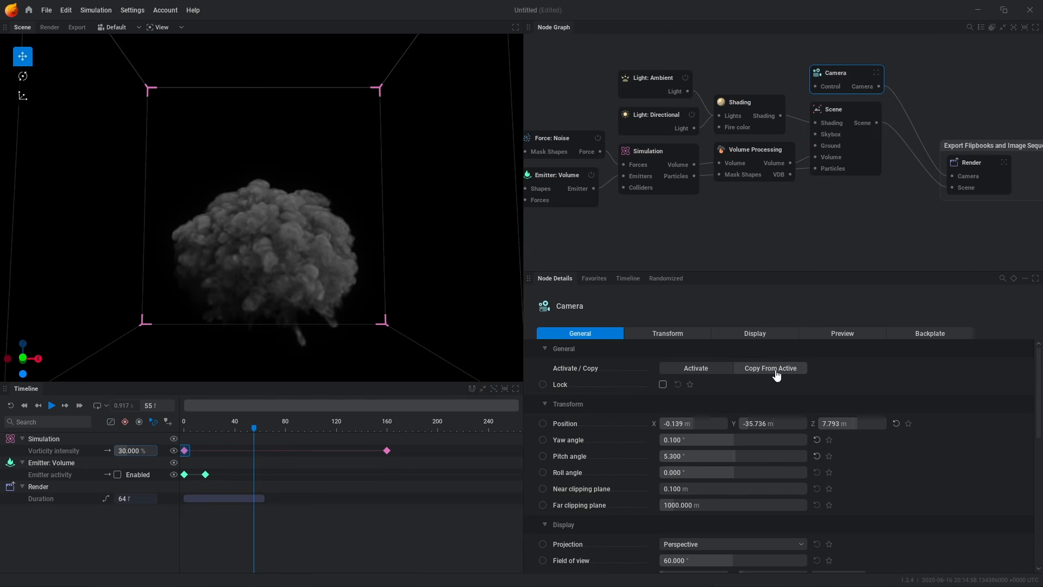
left_click(690, 423)
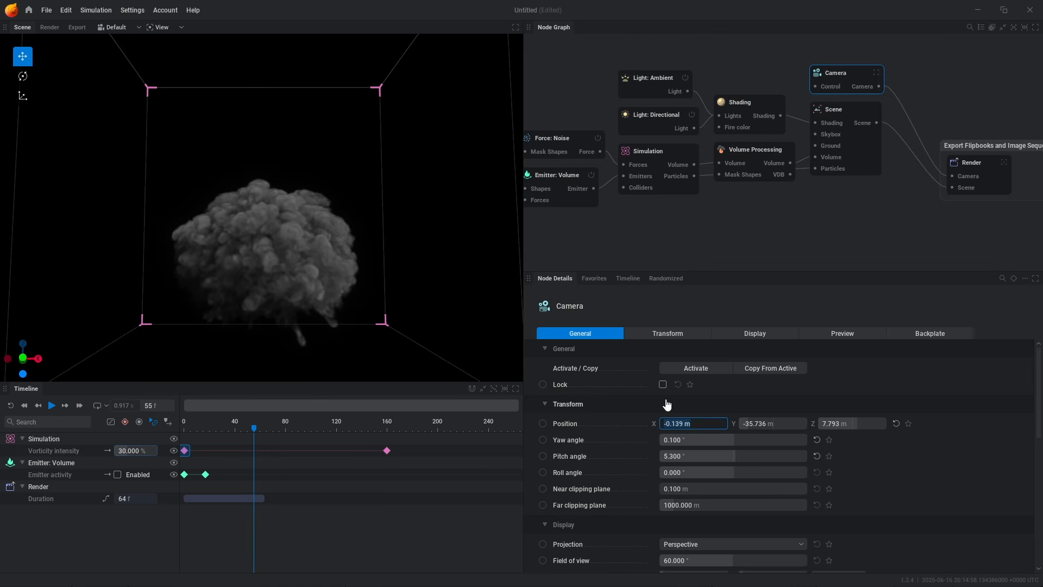
type("0.6")
key("Return")
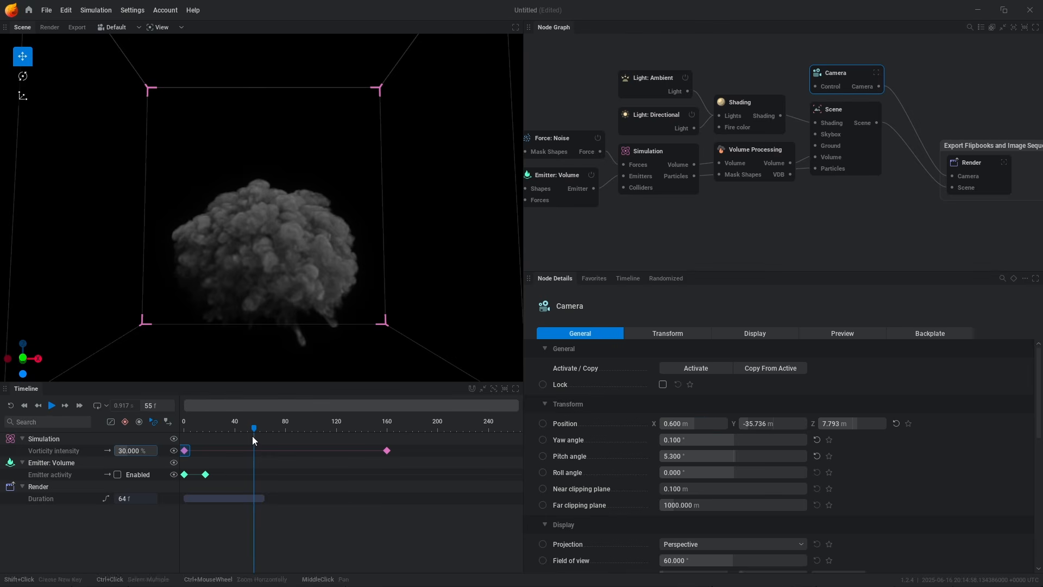
Step: Switch the scene view to Camera 1 and set the camera's Y position to -16 m
left_click(117, 27)
left_click(122, 51)
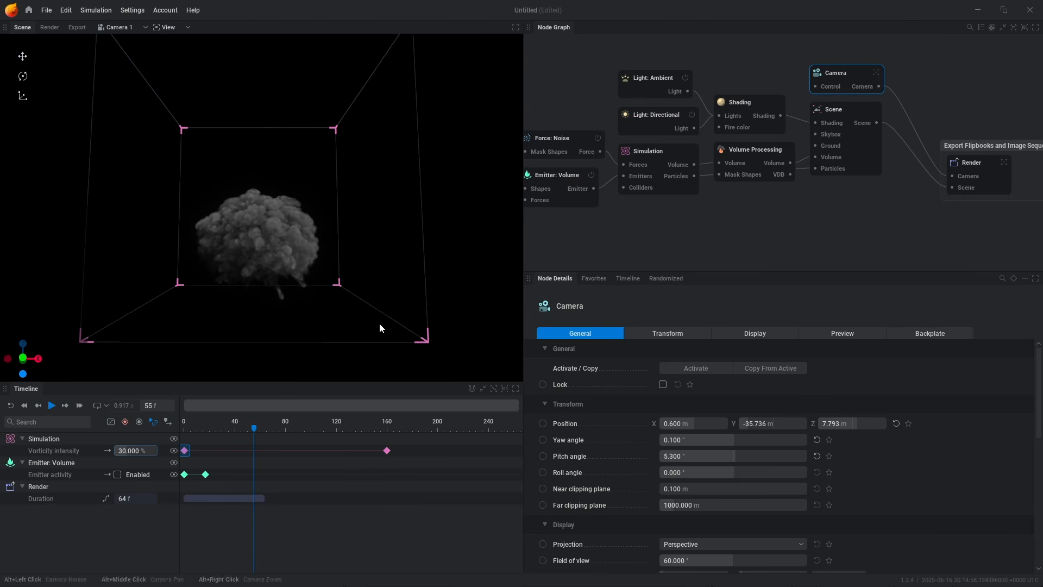
left_click(754, 425)
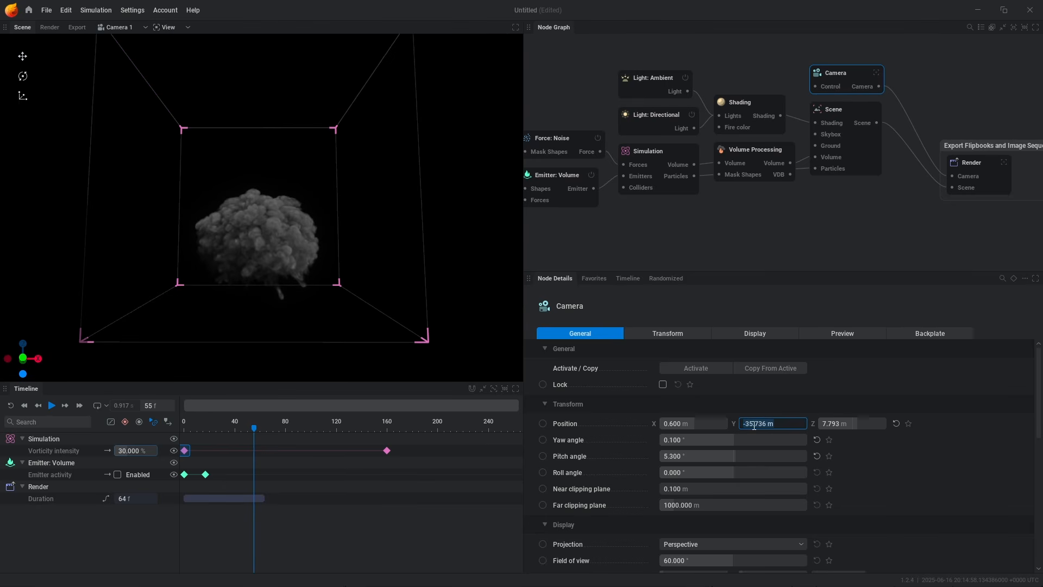
type("-16")
key("Return")
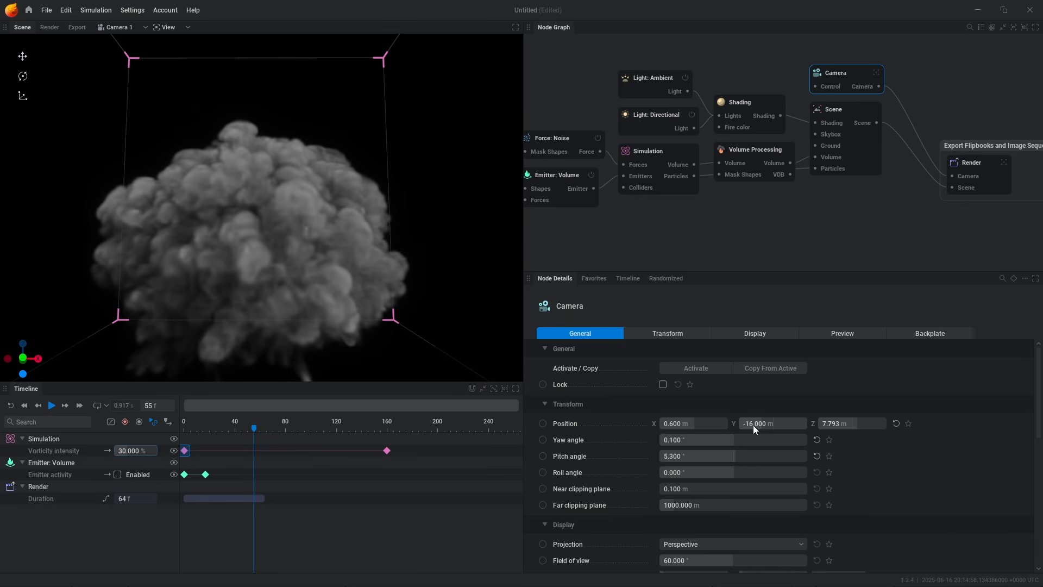
Step: Restart the simulation and set the camera's Z position to 2.5 m
key("r")
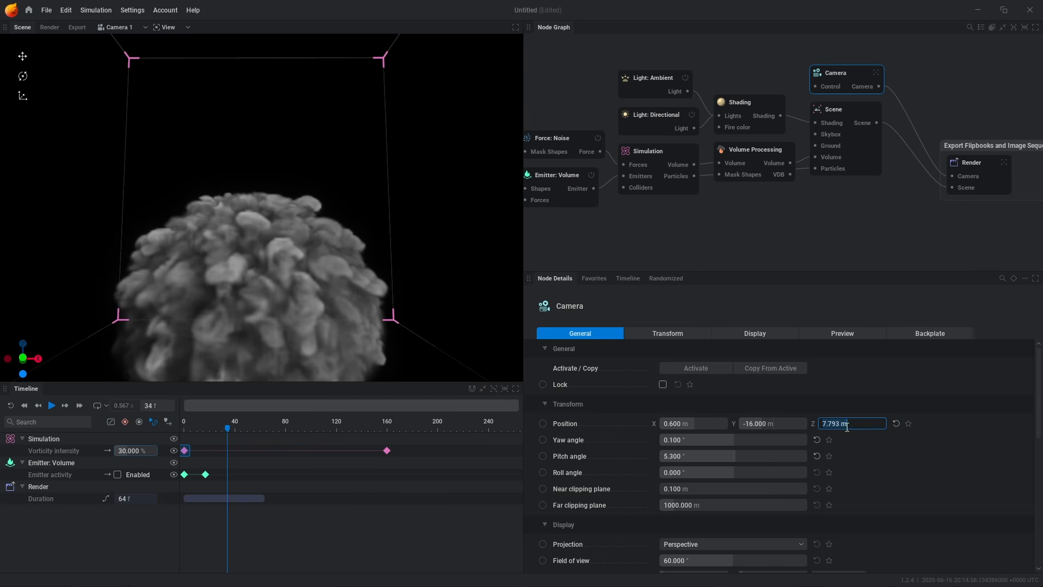
type("2.5")
key("Return")
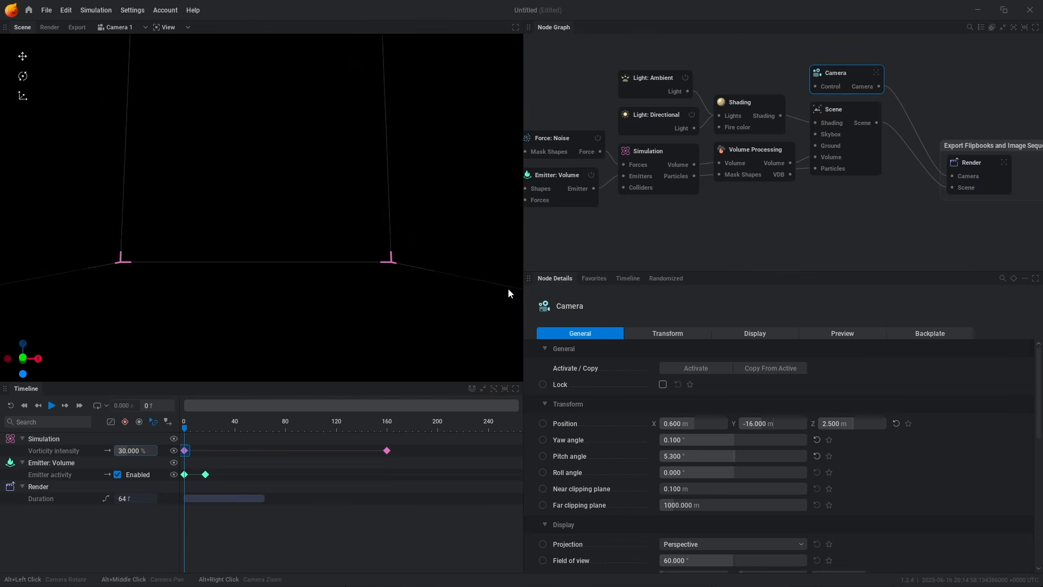
Step: Try the camera's X position at 0 m and play the simulation to check the centering
left_click_drag(690, 423, 691, 423)
left_click(693, 424)
type("0")
key("Return")
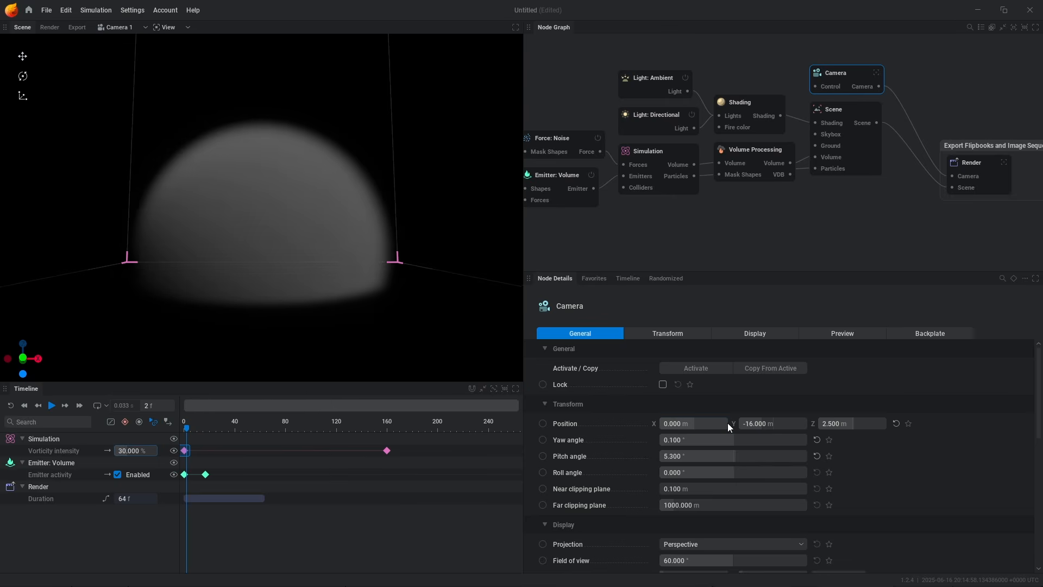
key("space")
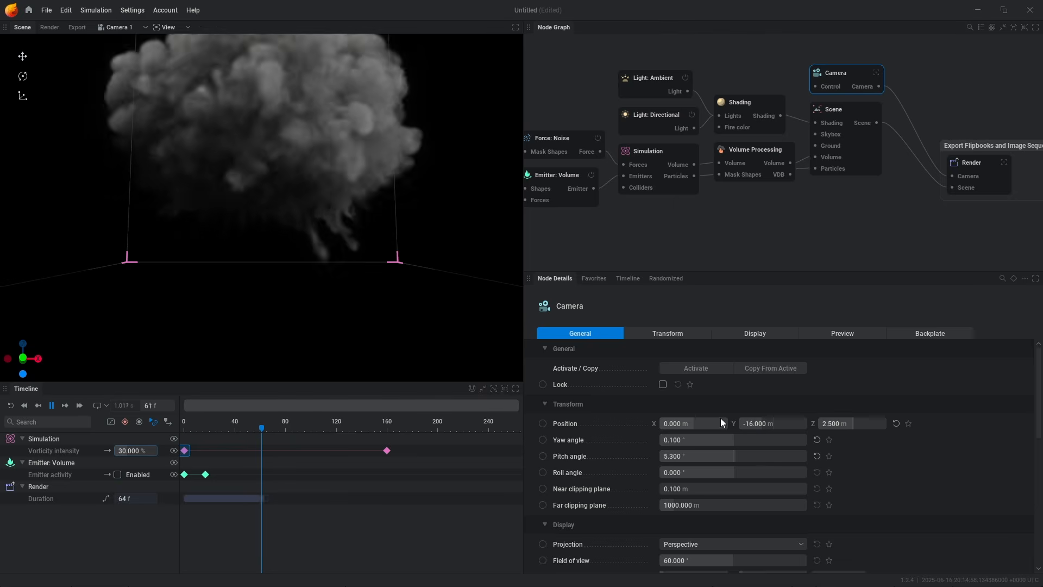
key("space")
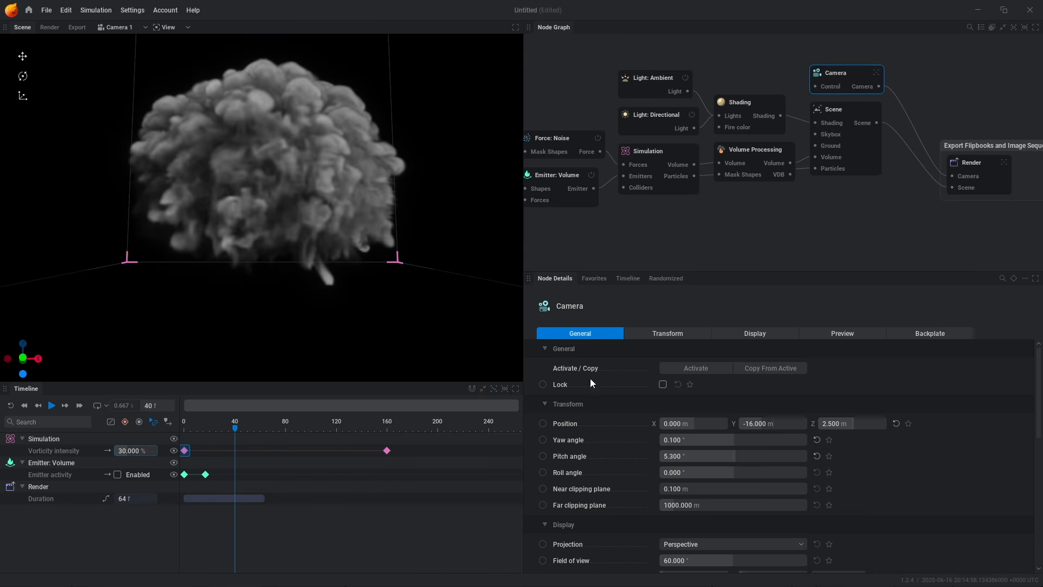
Step: Set the camera's X position to 0.6 m and play the simulation to check how the smoke leaves the frame
left_click(701, 424)
type(".63")
key("BackSpace")
key("Return")
key("space")
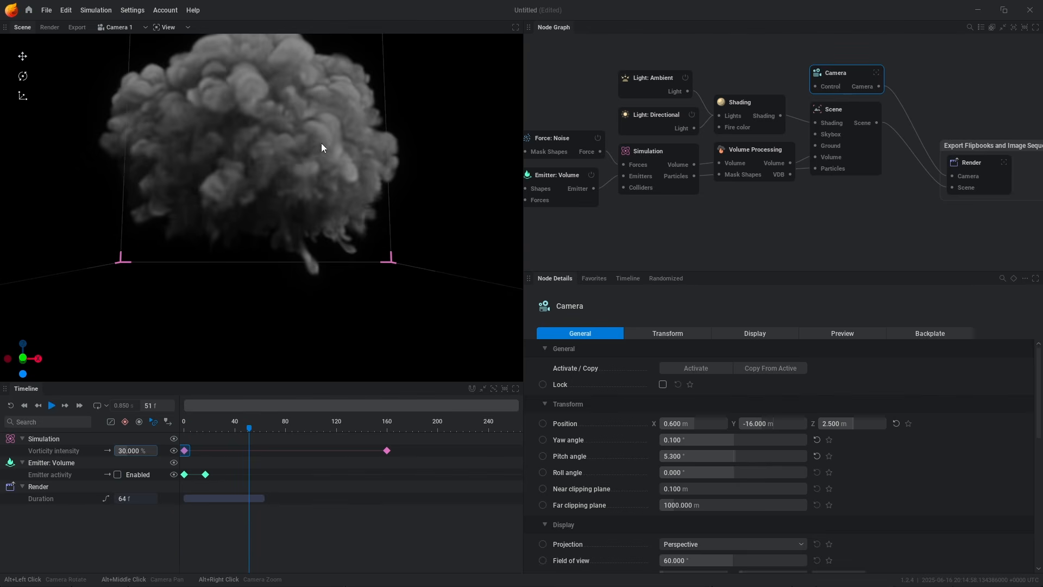
key("space")
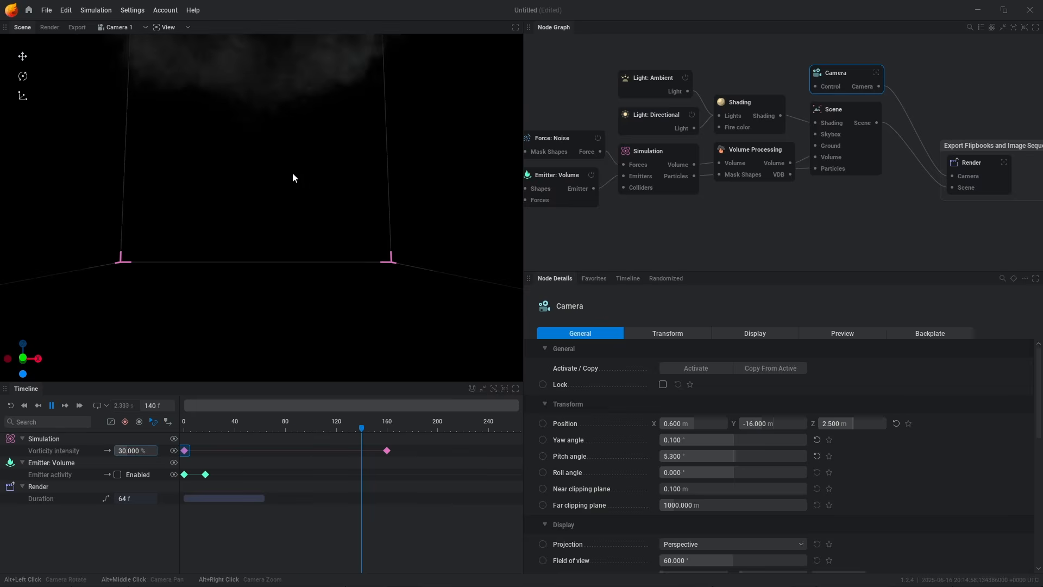
key("space")
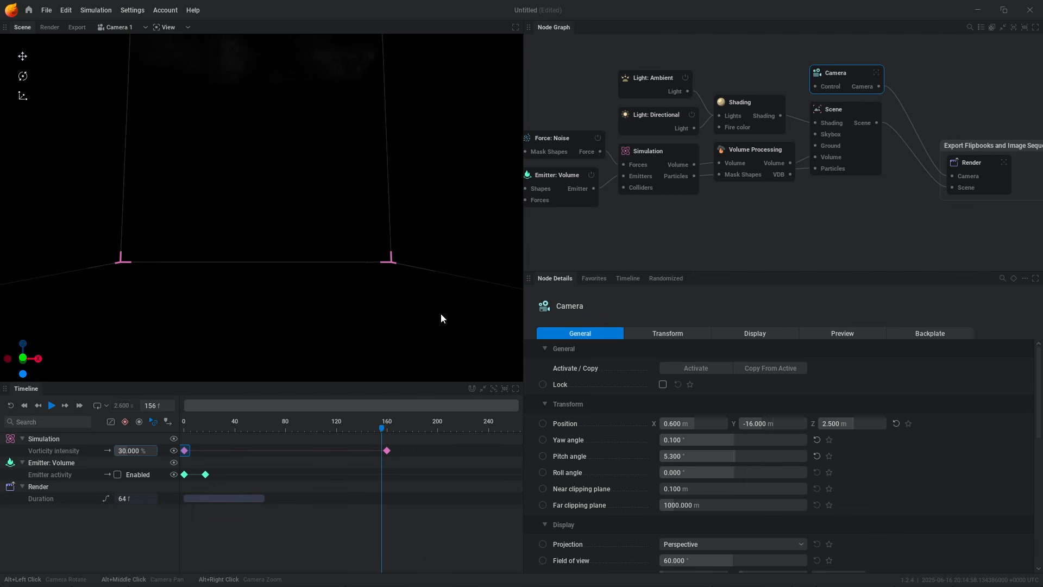
Step: Locate frame 160 as the end of the camera move, then keyframe the camera's position at frame 0 with X at 0.6 m
key("Right")
key("Right")
key("Right")
key("Right")
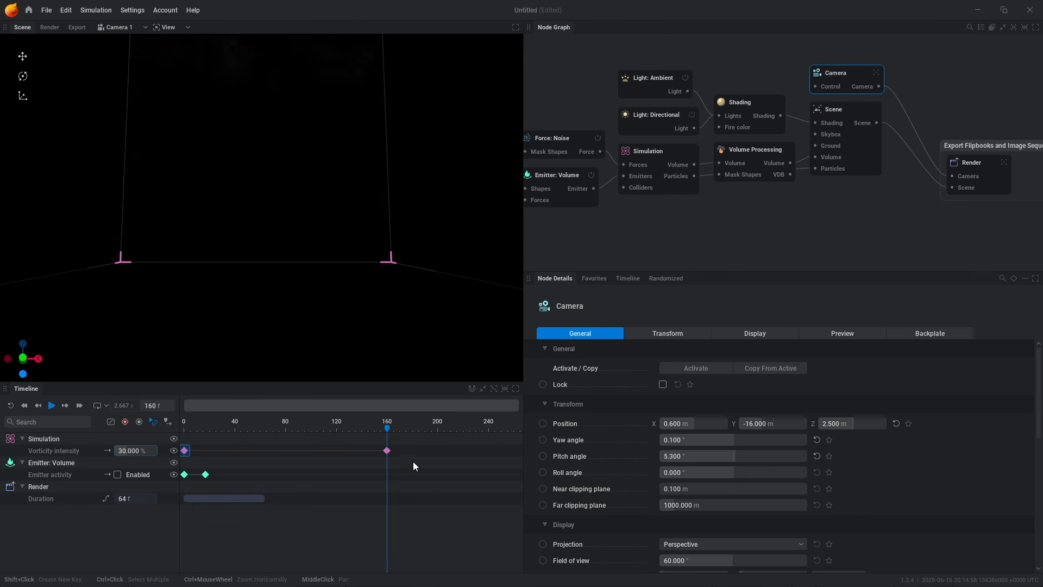
left_click(388, 428)
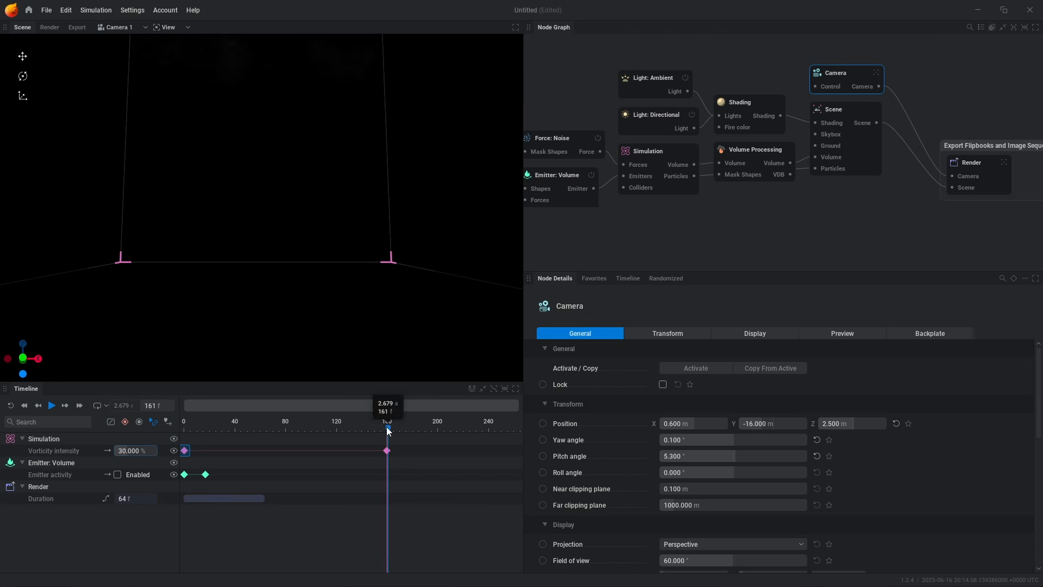
left_click_drag(387, 429, 148, 445)
left_click(542, 423)
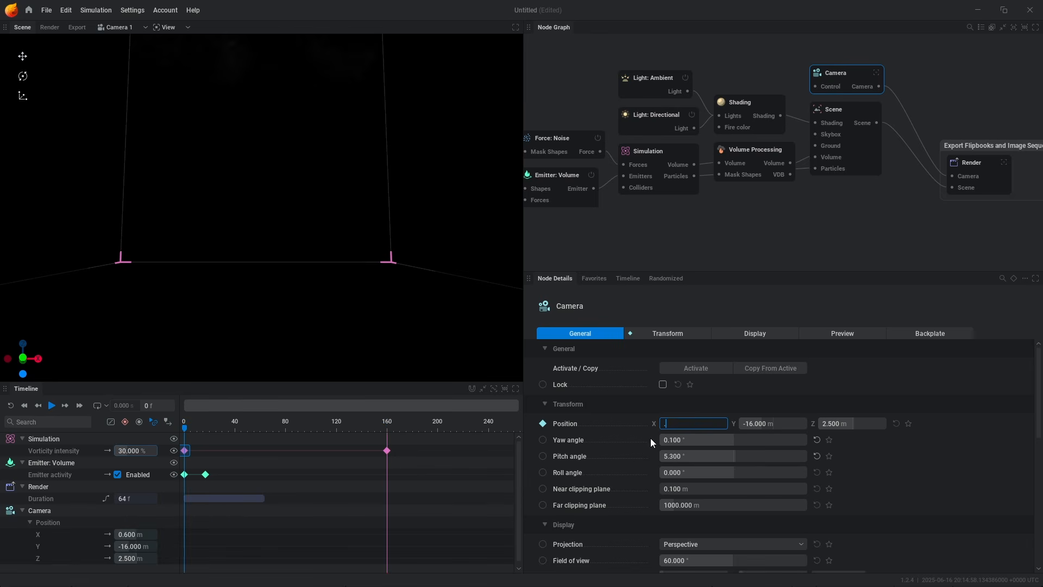
key("Return")
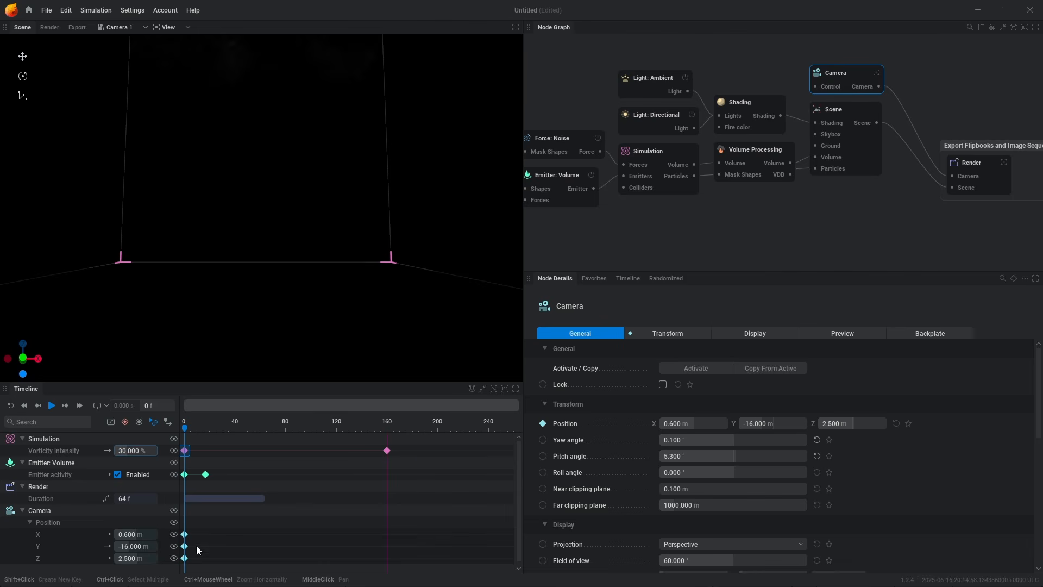
scroll(190, 554, "down", 1)
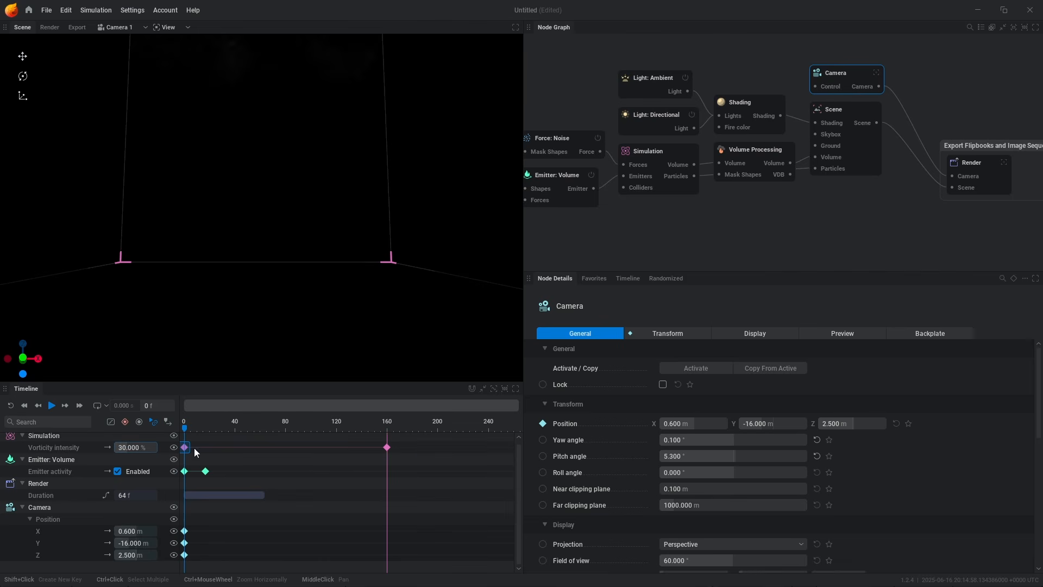
Step: Keyframe the camera's position at frame 160 with Y at -23.4 m and Z at 9.7 m
left_click_drag(185, 429, 387, 429)
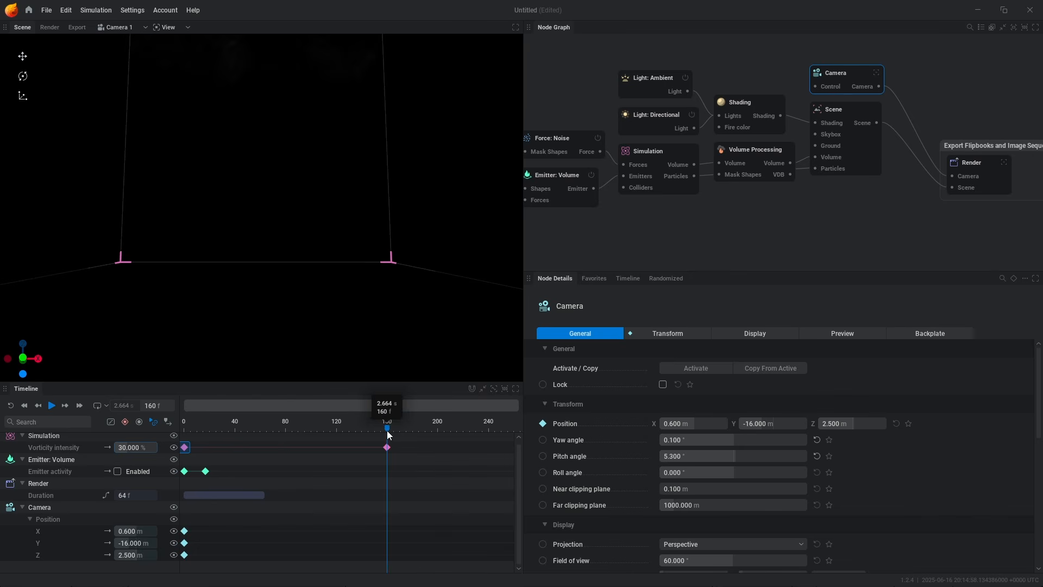
left_click(764, 423)
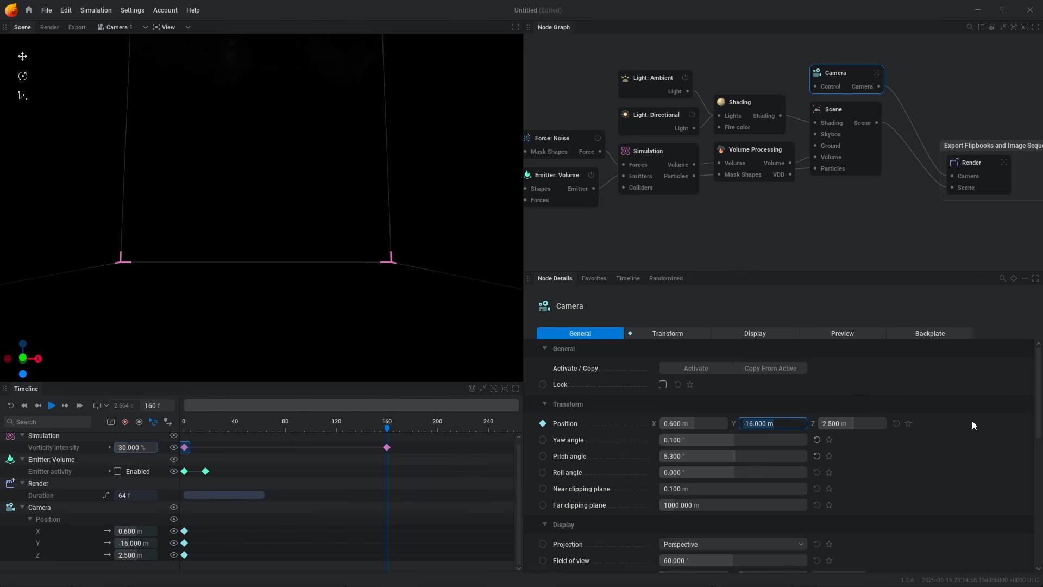
type("-23.4")
key("Return")
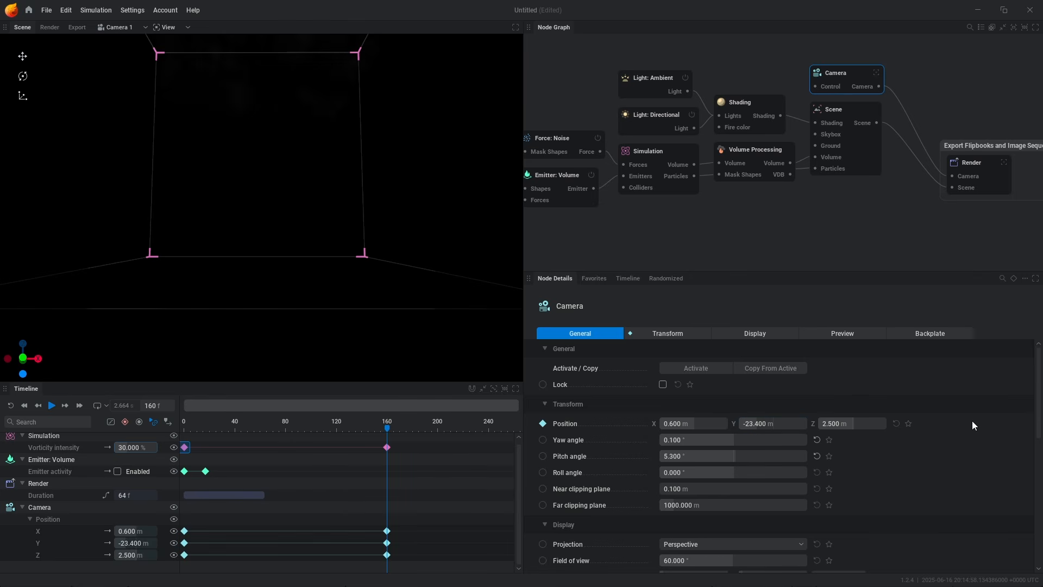
left_click(827, 426)
type("*")
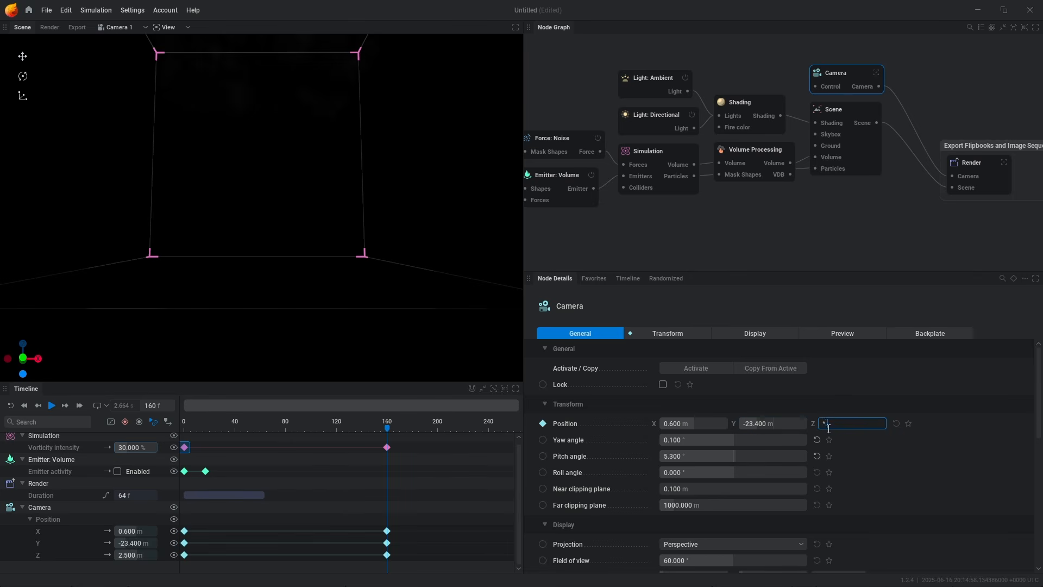
type(".7")
key("Return")
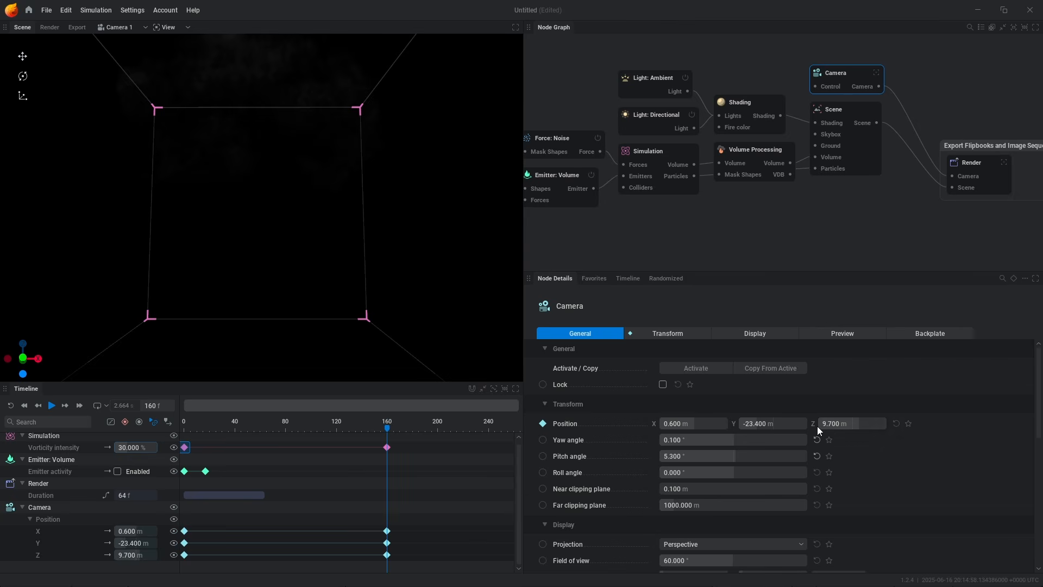
Step: Try the frame 160 camera position with Y and Z at 0 m and replay the camera move
left_click(853, 425)
type("0")
key("Return")
left_click(783, 425)
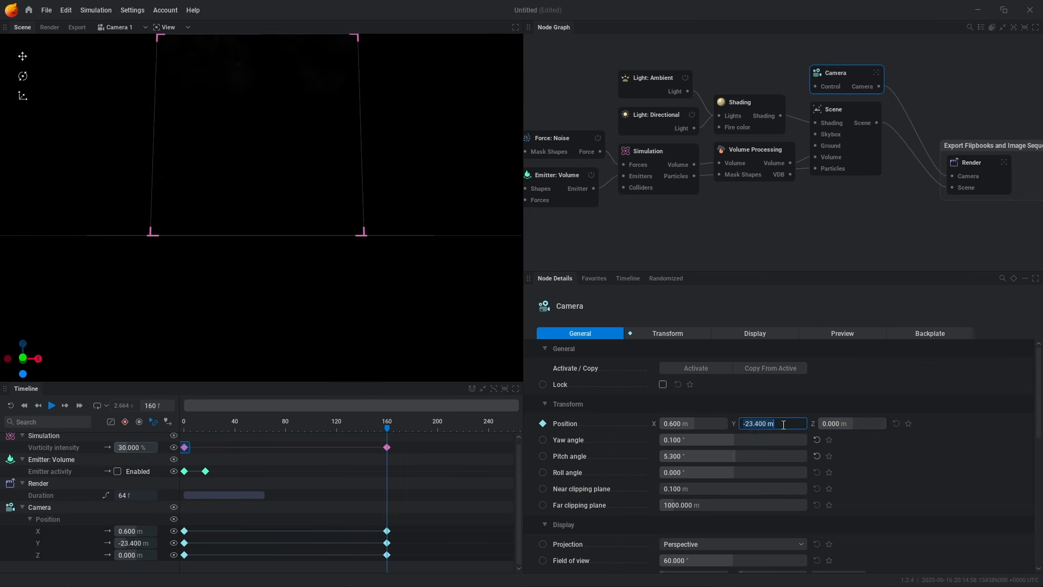
type("0")
key("Return")
key("r")
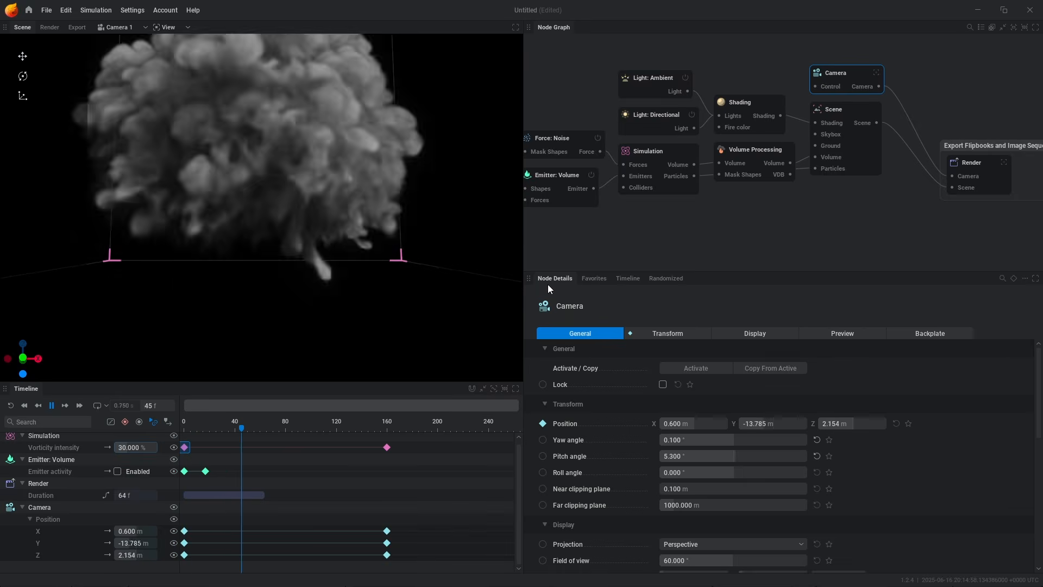
key("space")
Step: Go to frame 160 and reframe the camera in the viewport at about X -0.66 m, Y -21.64 m and Z 17.88 m
key("Right")
key("Right")
key("Right")
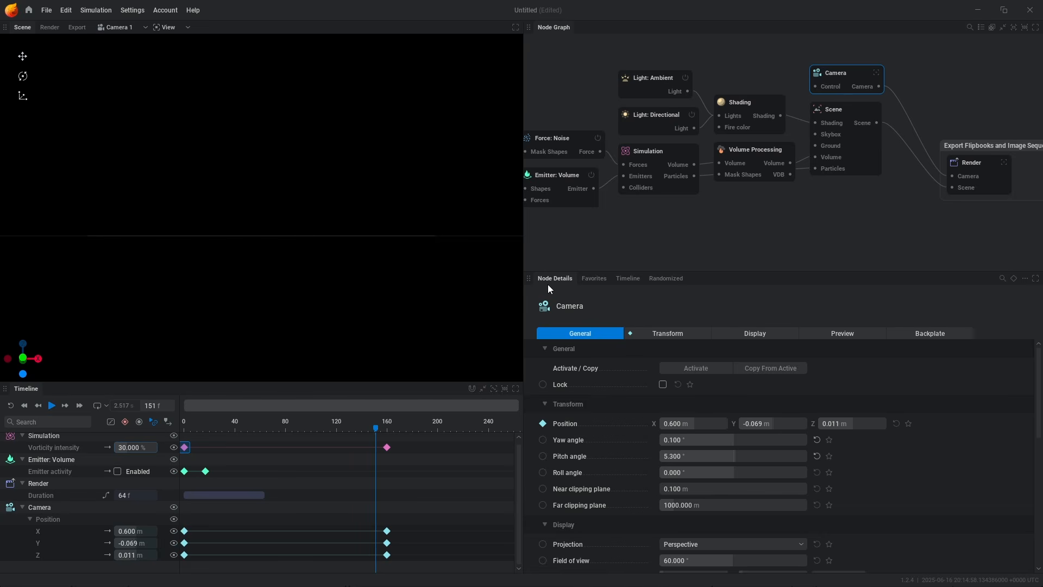
key("Right")
key("Right")
key("Right")
key("Right")
key("Right")
key("Right")
key("Right")
key("Right")
key("Right")
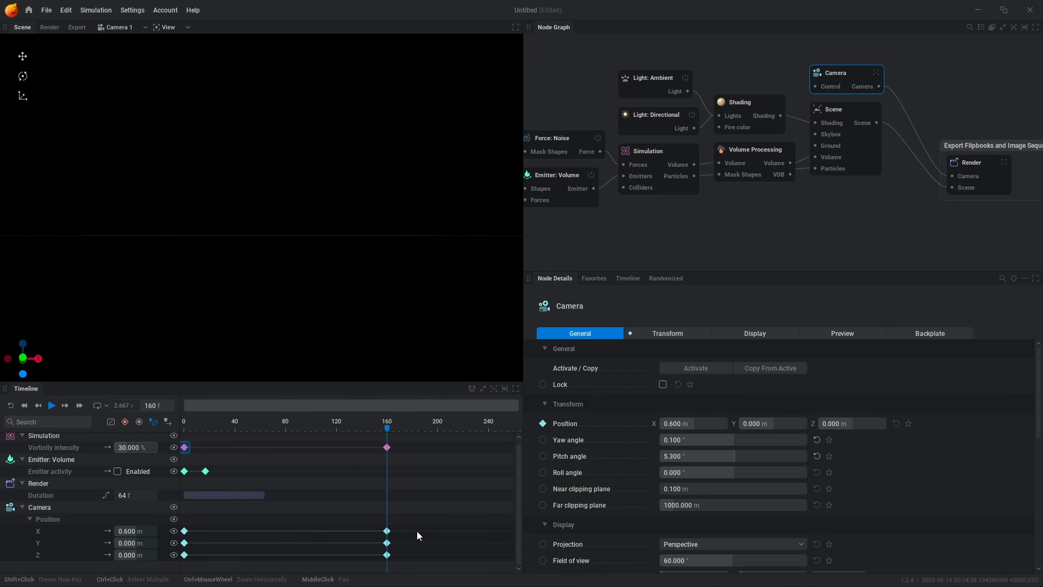
left_click(387, 531)
scroll(368, 239, "down", 5)
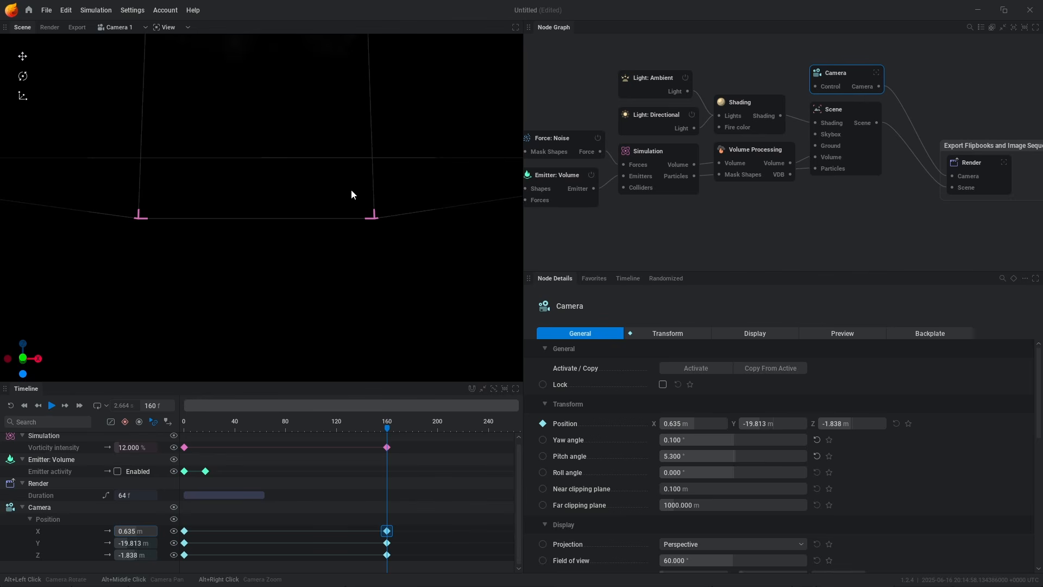
middle_click_drag(351, 194, 340, 169, "alt")
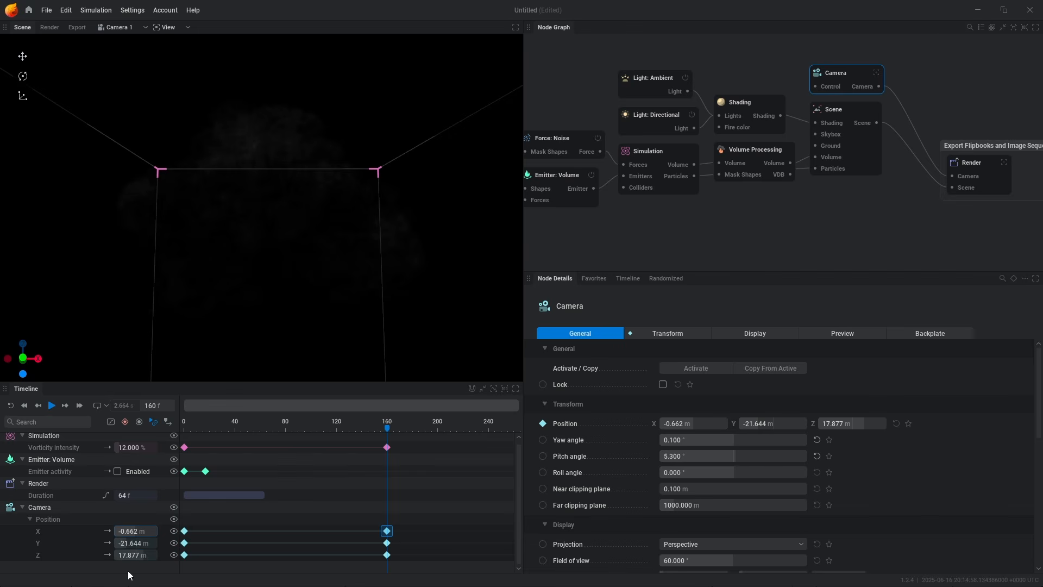
Step: Set the camera's frame 160 position to Z 9.7 m and Y -23 m, and replay the camera move
left_click(138, 556)
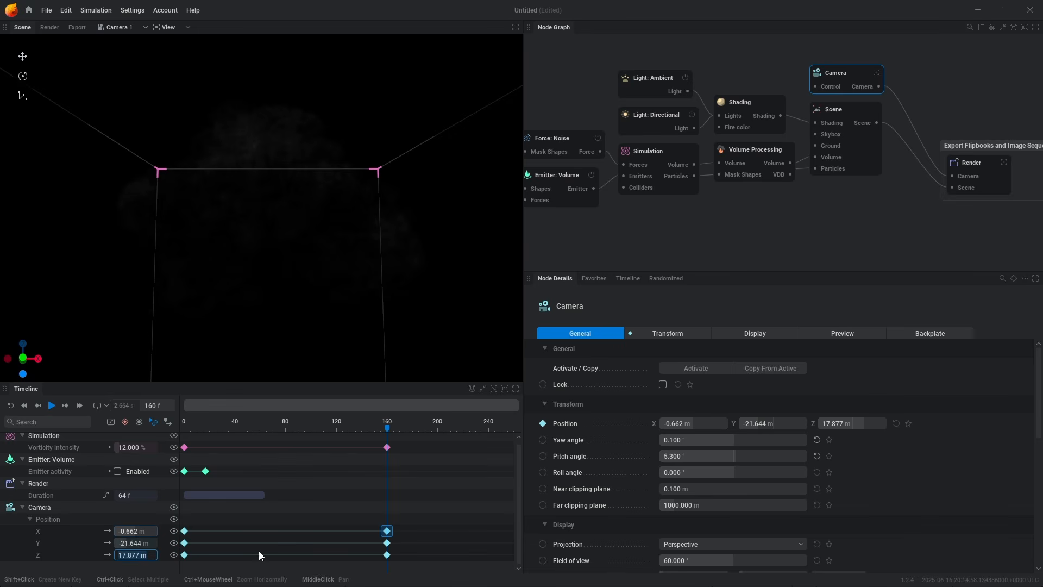
type("9.7")
key("Return")
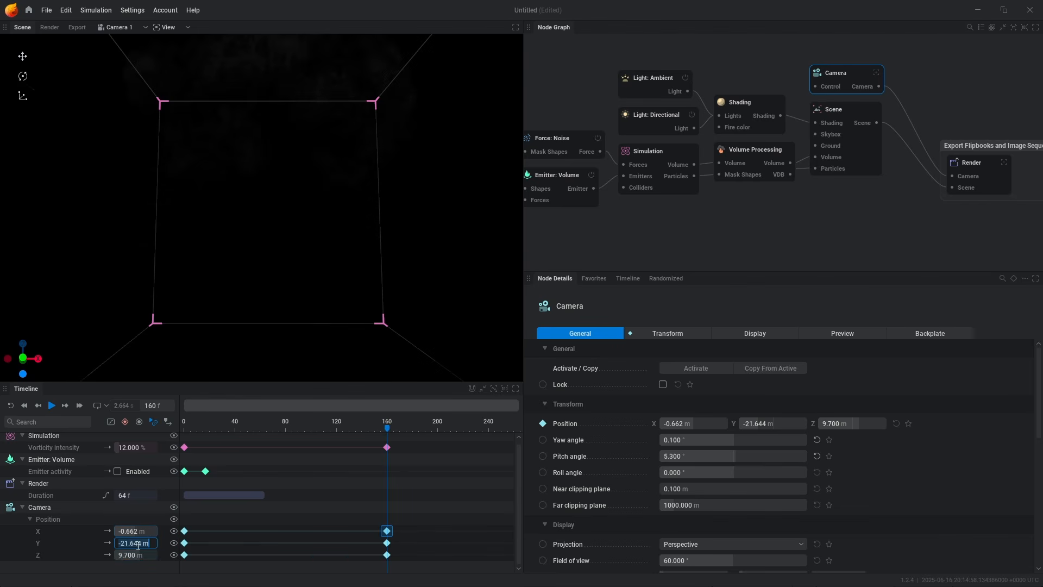
type("-23")
key("Return")
key("r")
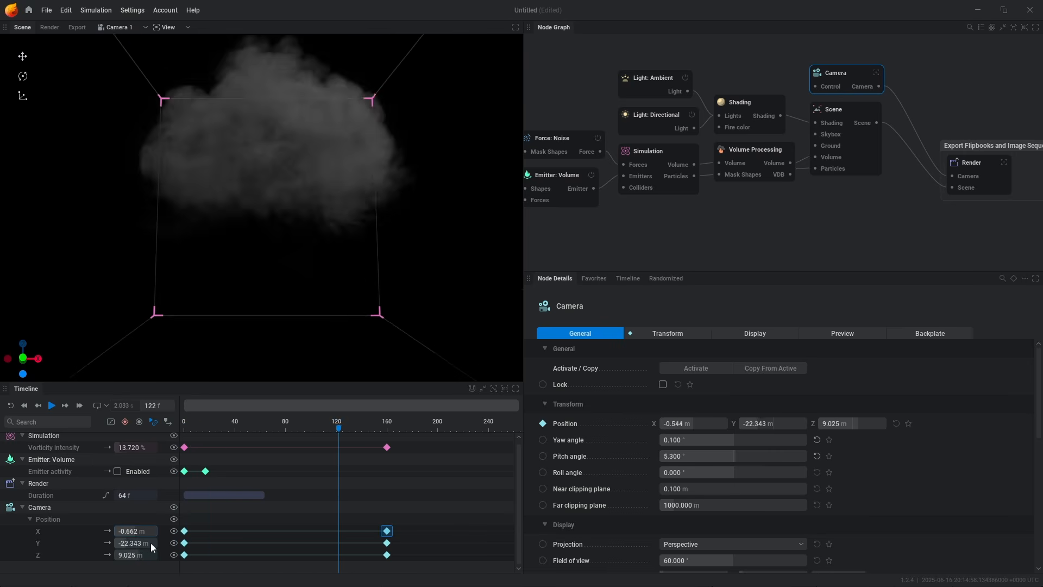
Step: Set the interpolation mode of all camera position keyframes to Linear and clear the keyframe selection
left_click_drag(426, 555, 186, 526)
right_click(186, 527)
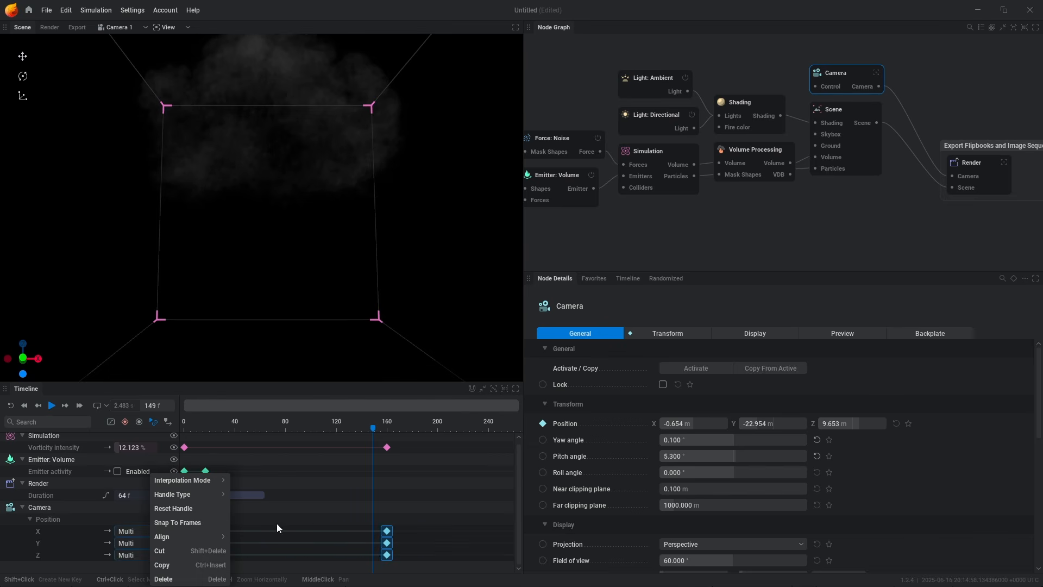
mouse_move(190, 480)
left_click(270, 506)
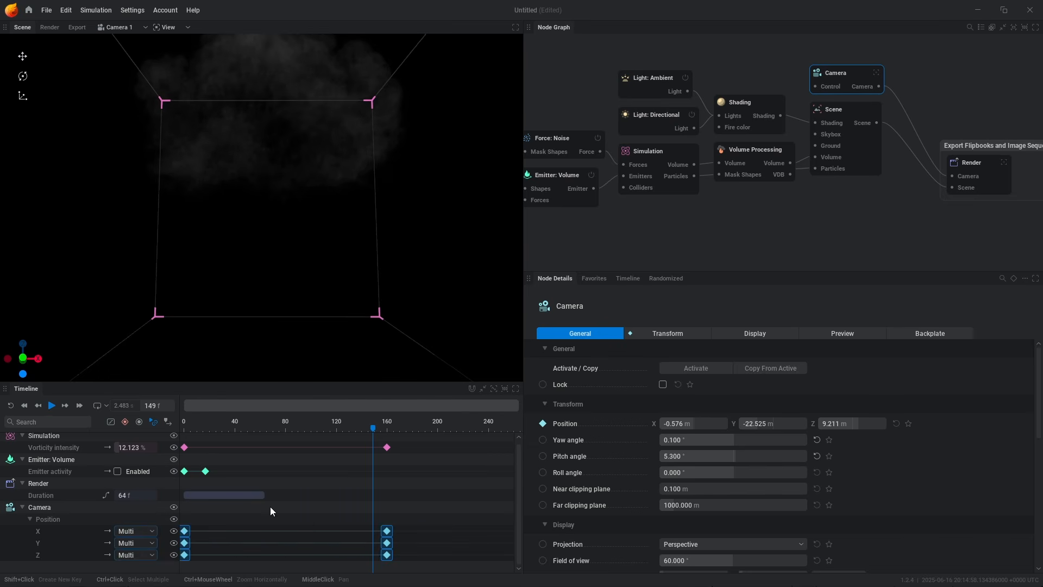
left_click(448, 546)
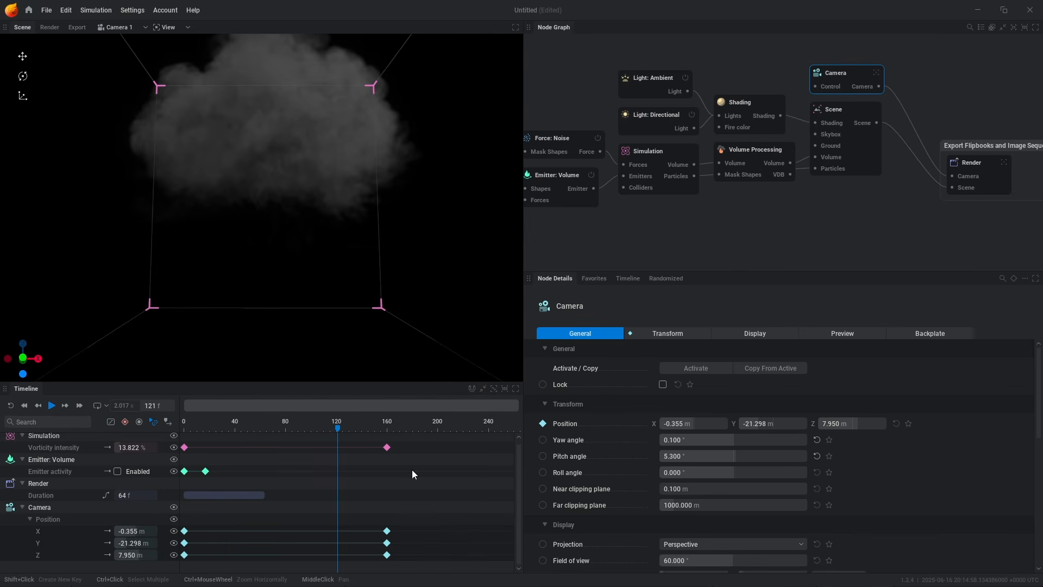
Step: Switch to the render preview, raise the camera's Z position at frame 160 to about 13.03 m and replay the simulation
left_click(54, 27)
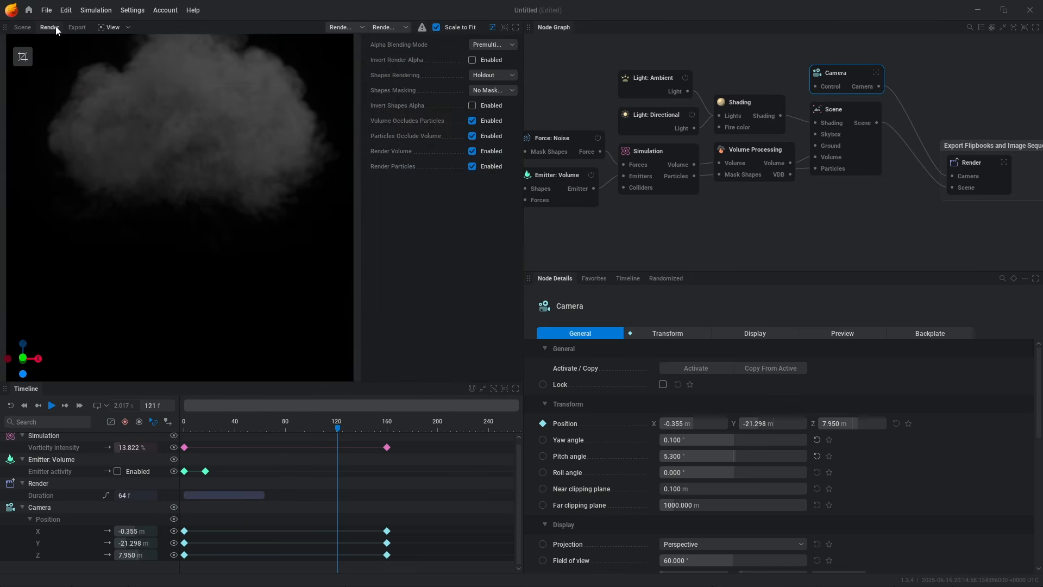
left_click(386, 555)
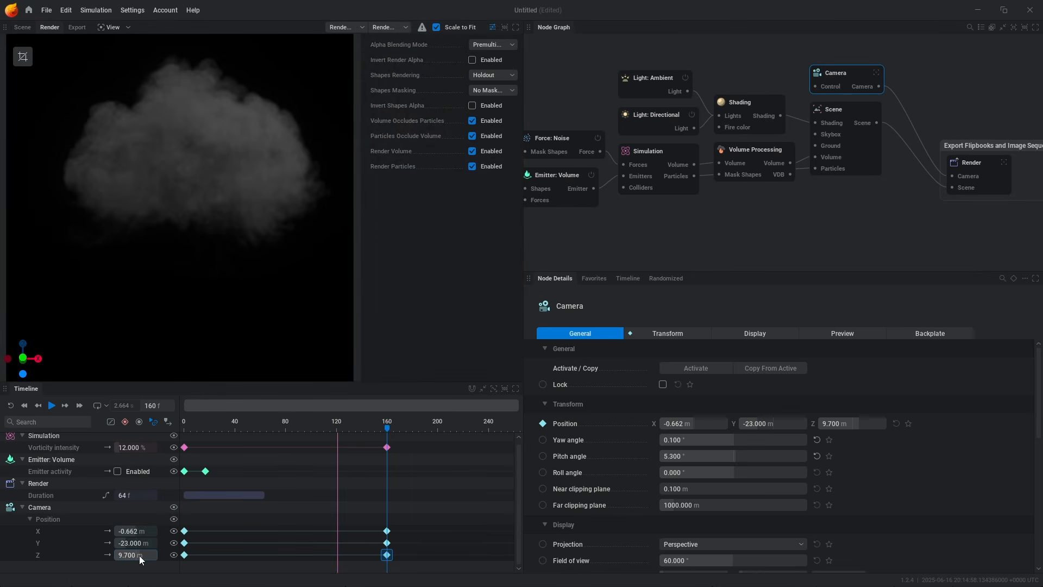
left_click_drag(136, 555, 170, 558)
key("r")
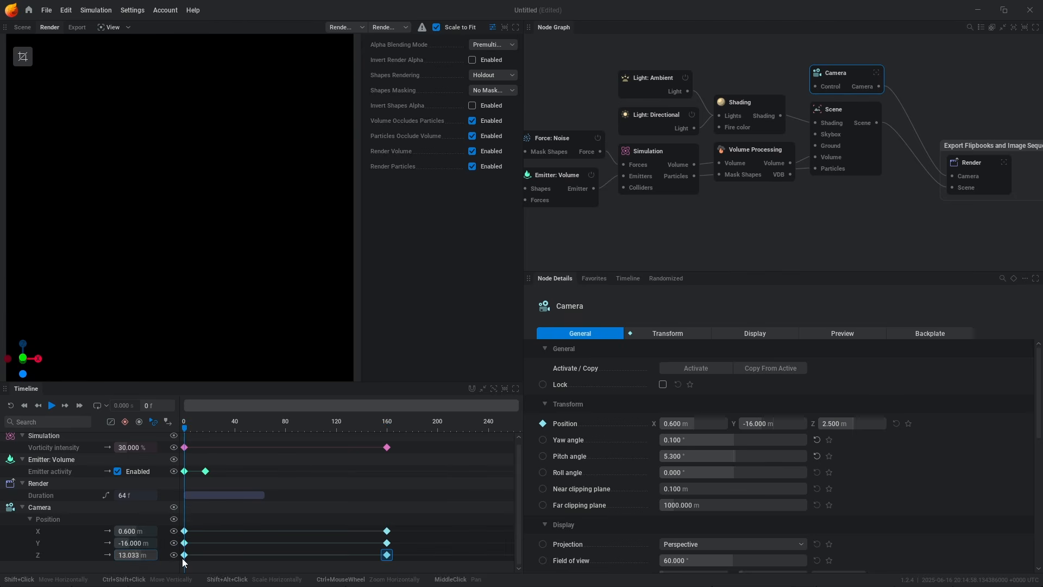
key("space")
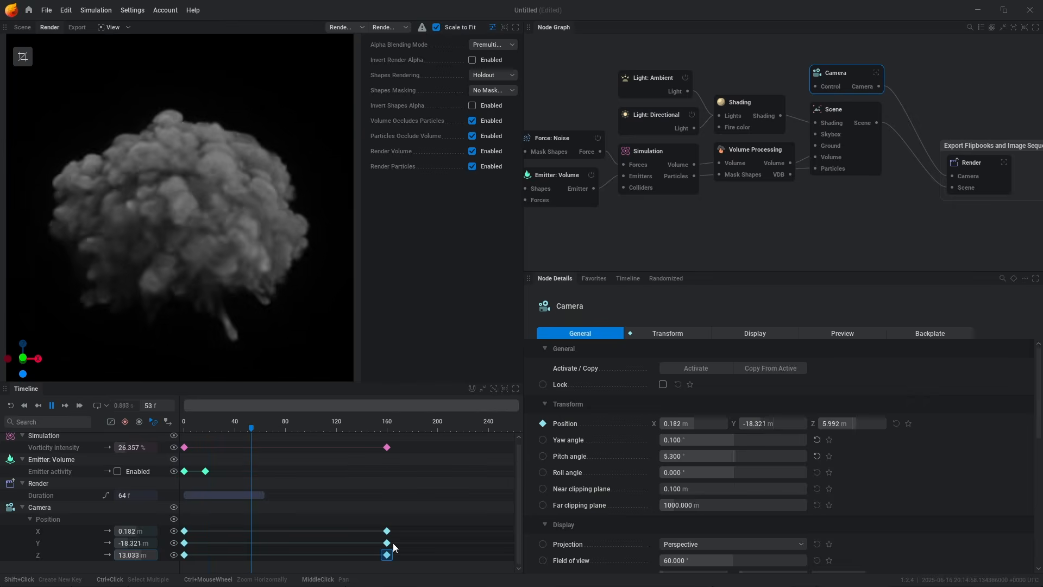
mouse_move(390, 543)
key("space")
left_click(347, 531)
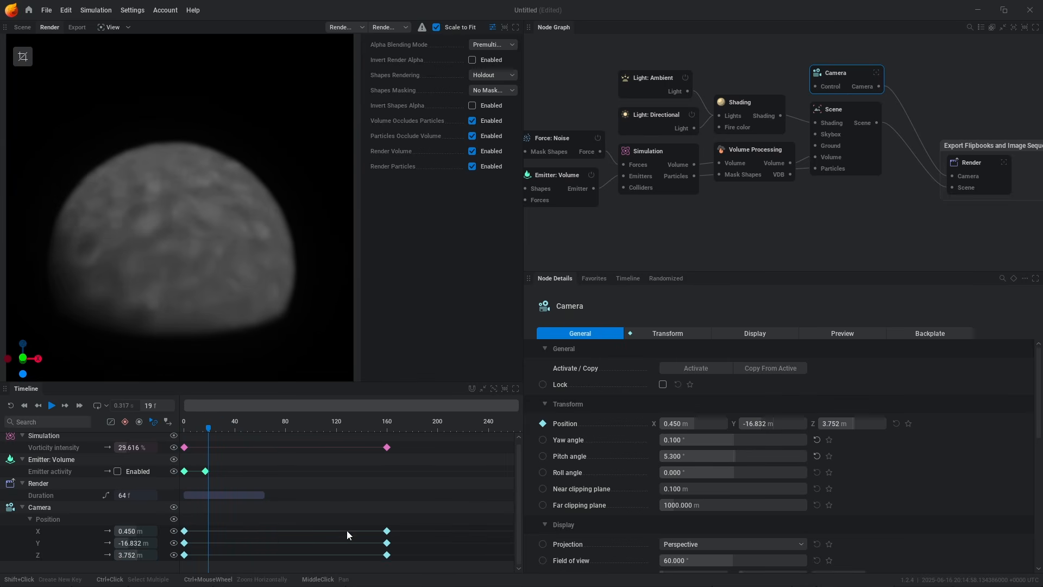
Step: Return to frame 0, reapply Linear interpolation to the camera's X, Y and Z position keyframes and start playback
key("Home")
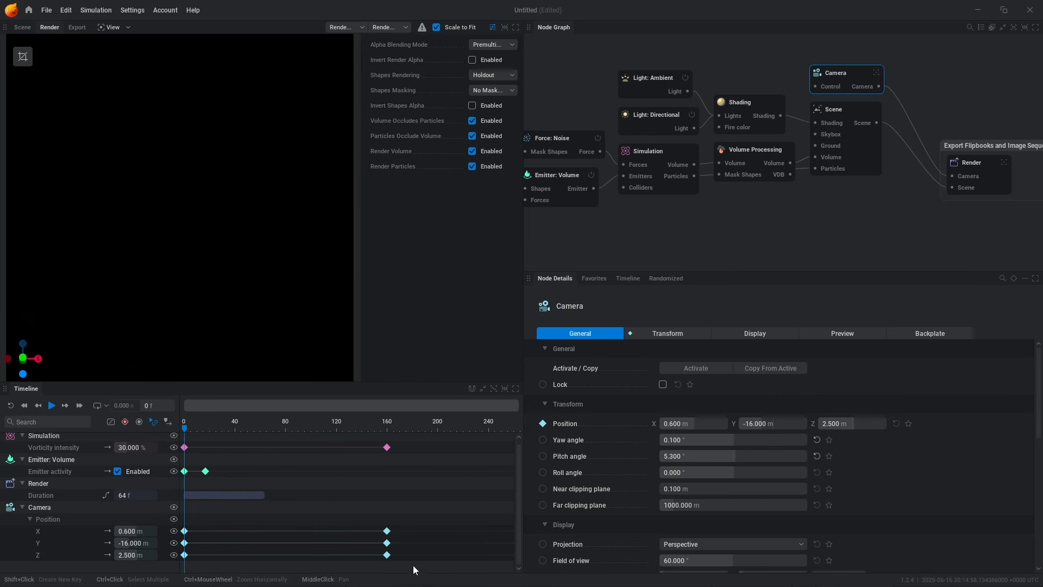
left_click_drag(413, 569, 180, 525)
right_click(146, 471)
mouse_move(195, 480)
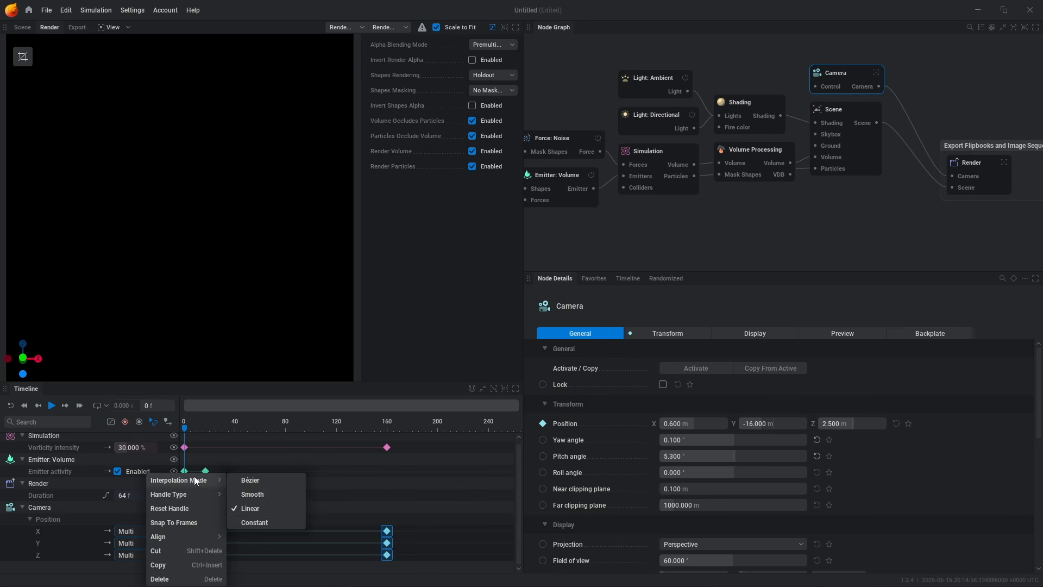
left_click(254, 510)
left_click(408, 551)
key("space")
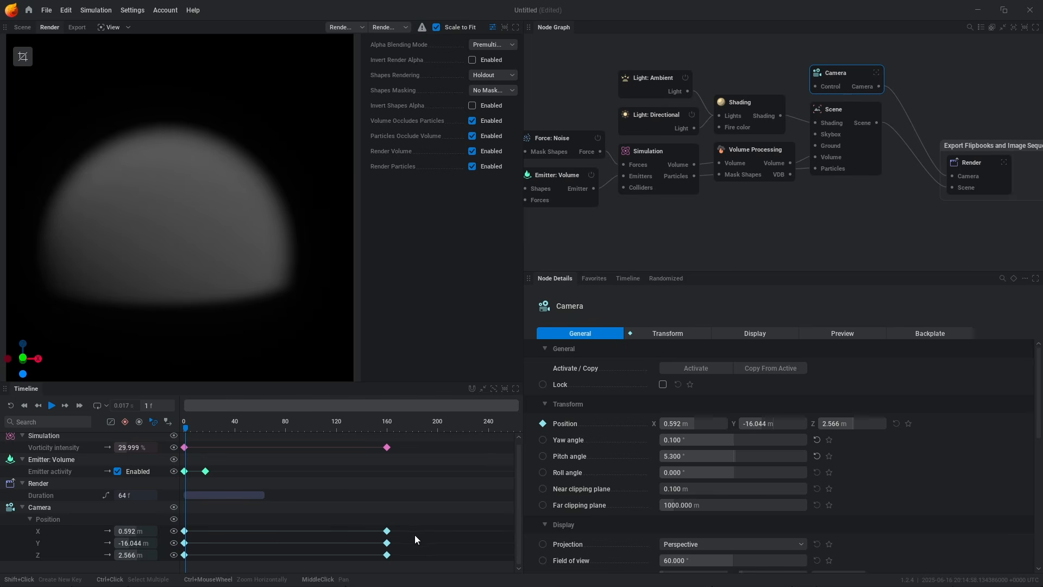
Step: Stop playback, check the first frames of the camera move and replay it from frame 0
key("space")
left_click(186, 531)
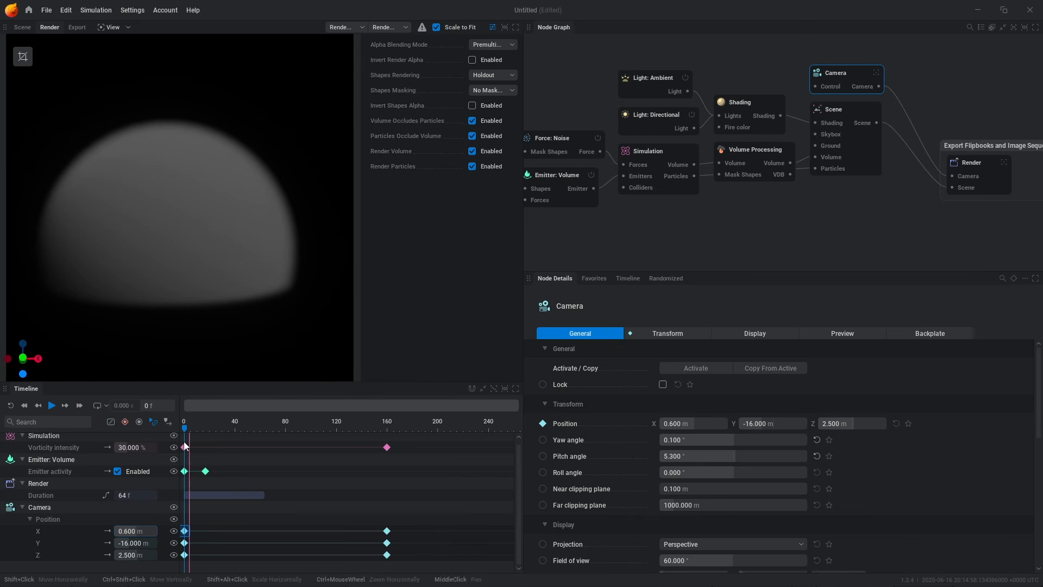
left_click(205, 430)
left_click_drag(205, 431, 143, 440)
key("space")
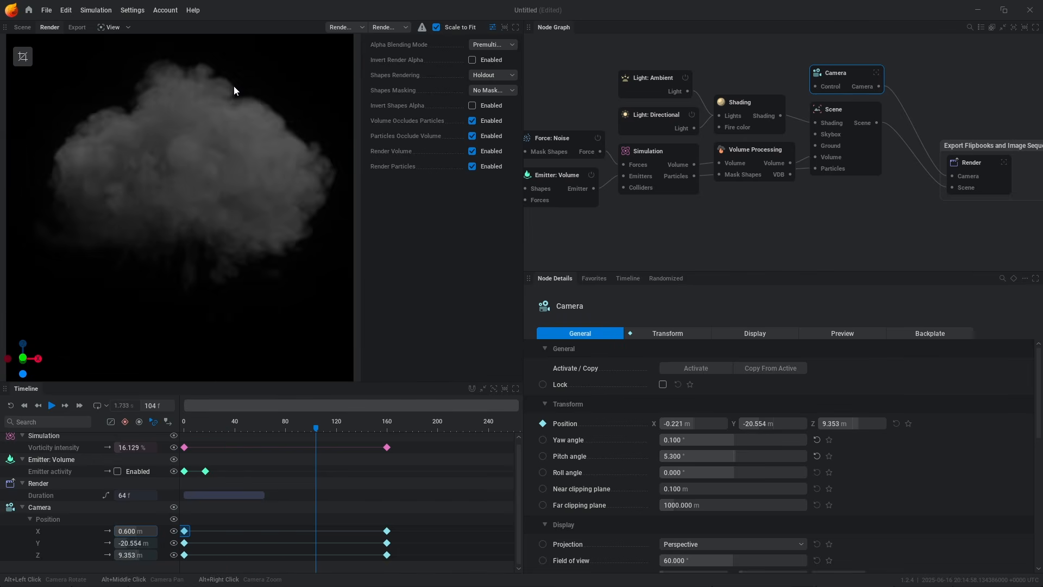
Step: Raise the camera's Z position at frame 160 to 14.7 m and replay the simulation from the start
left_click(386, 555)
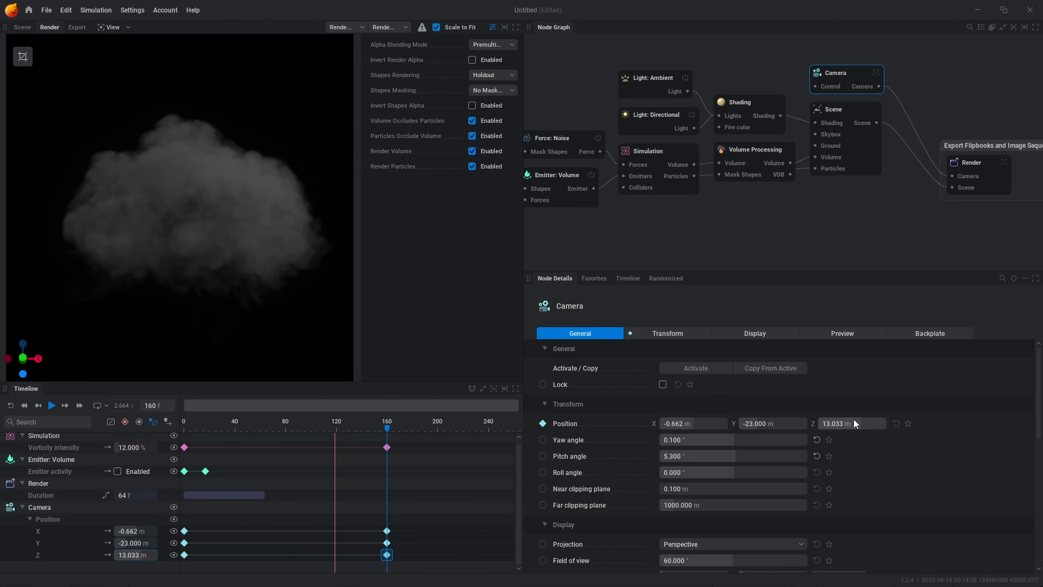
left_click_drag(854, 424, 862, 424)
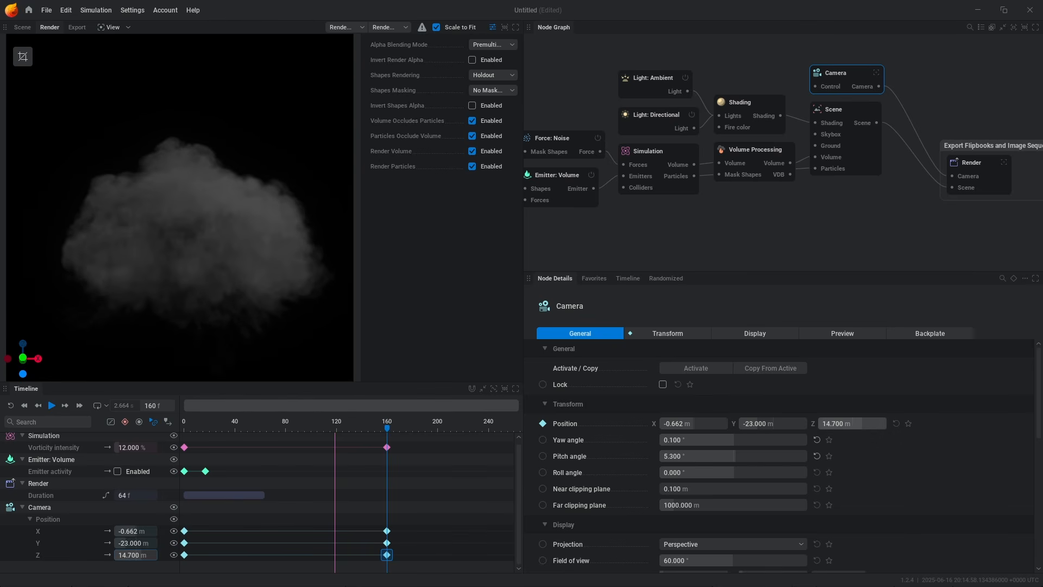
key("r")
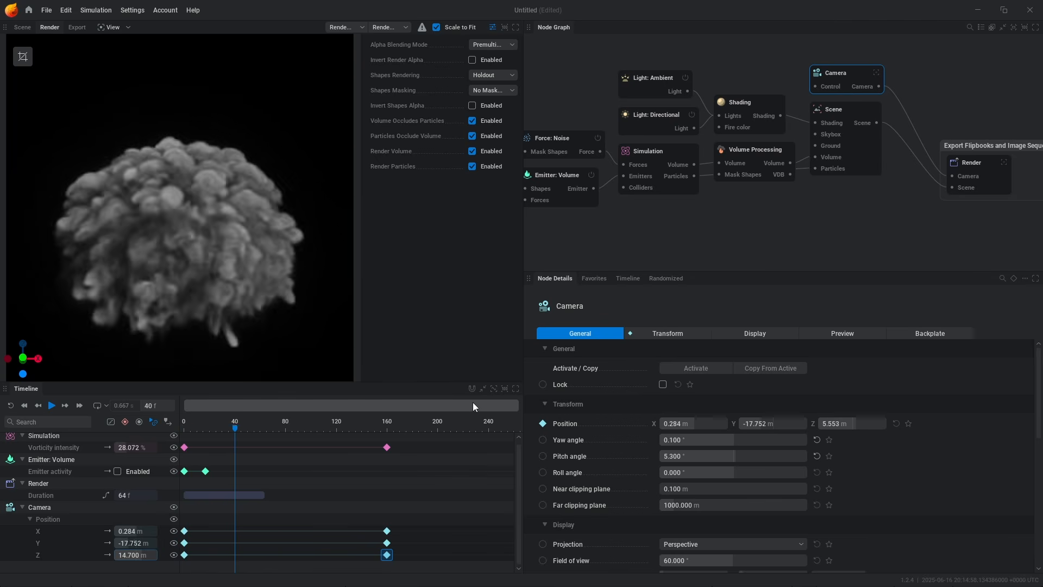
key("r")
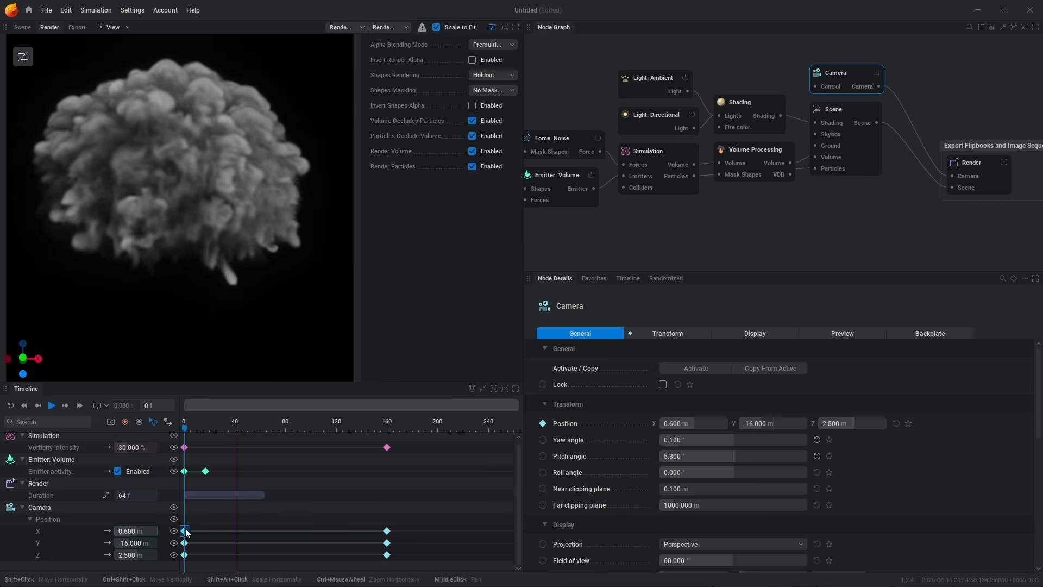
Step: Compare the camera's X keyframes at frames 0 and 160, and try 0.3 m and 0.6 m for X at frame 160
left_click(387, 531)
left_click(188, 530)
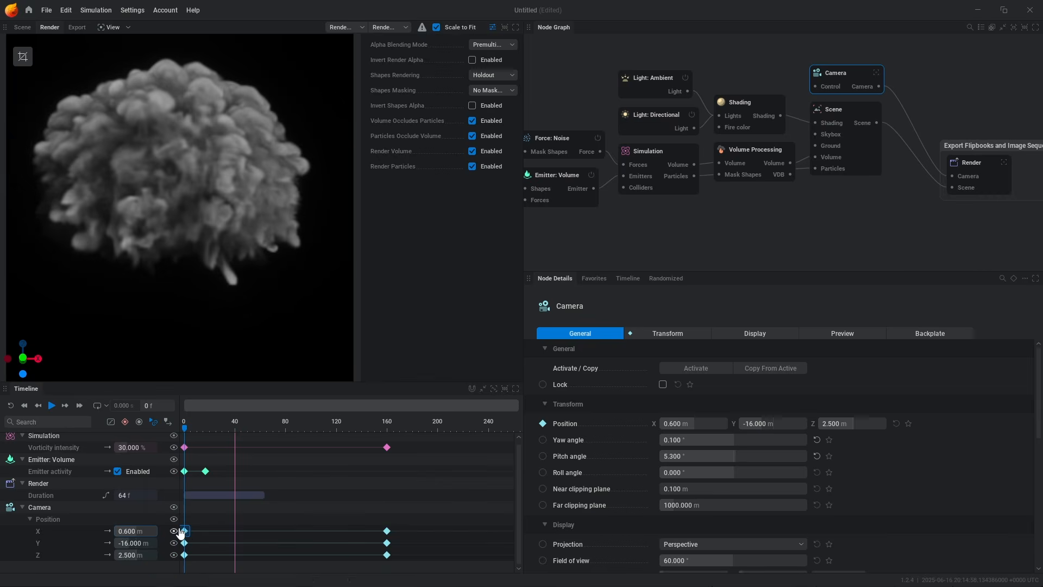
left_click(389, 532)
left_click(143, 531)
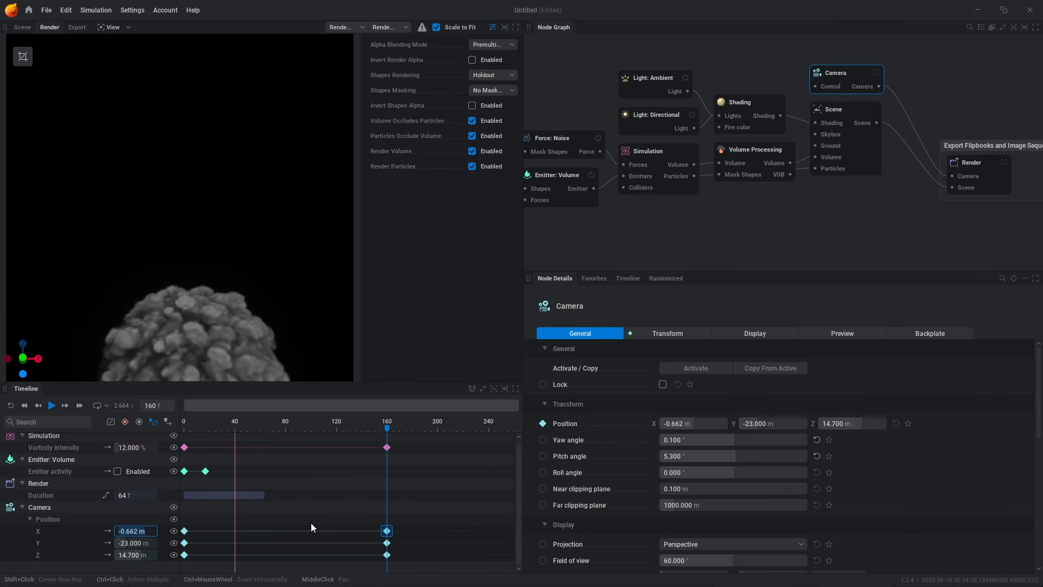
type("0.3")
key("Return")
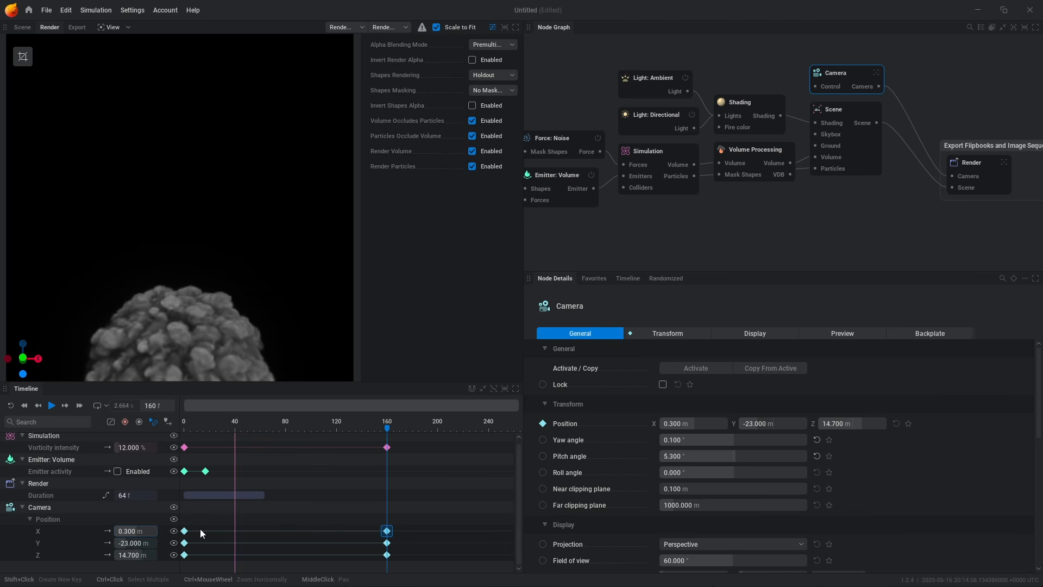
left_click(139, 529)
type(".6")
key("Return")
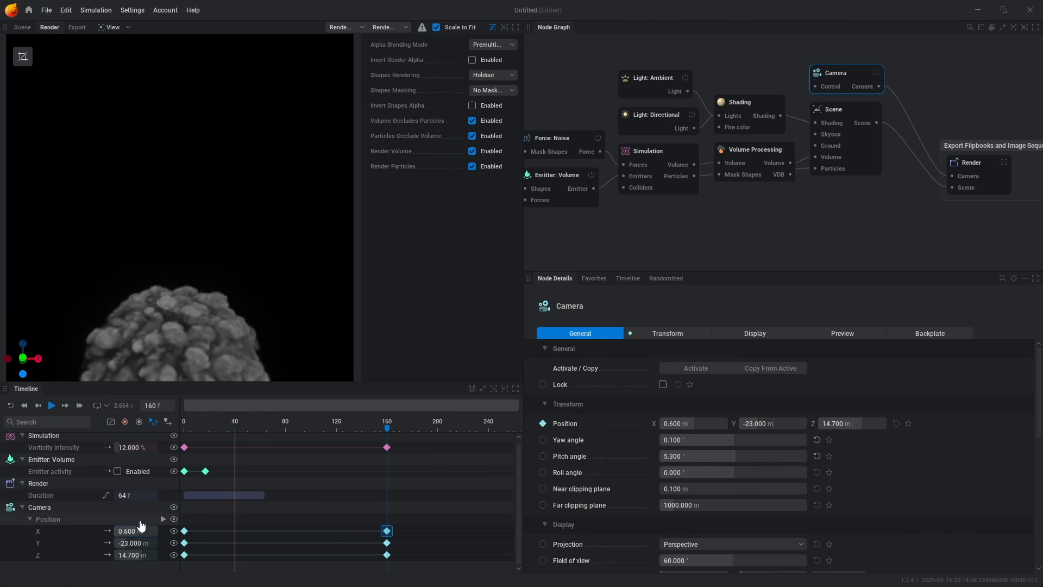
Step: Set the camera's X position to 0 m at both frame 0 and frame 160
left_click(185, 532)
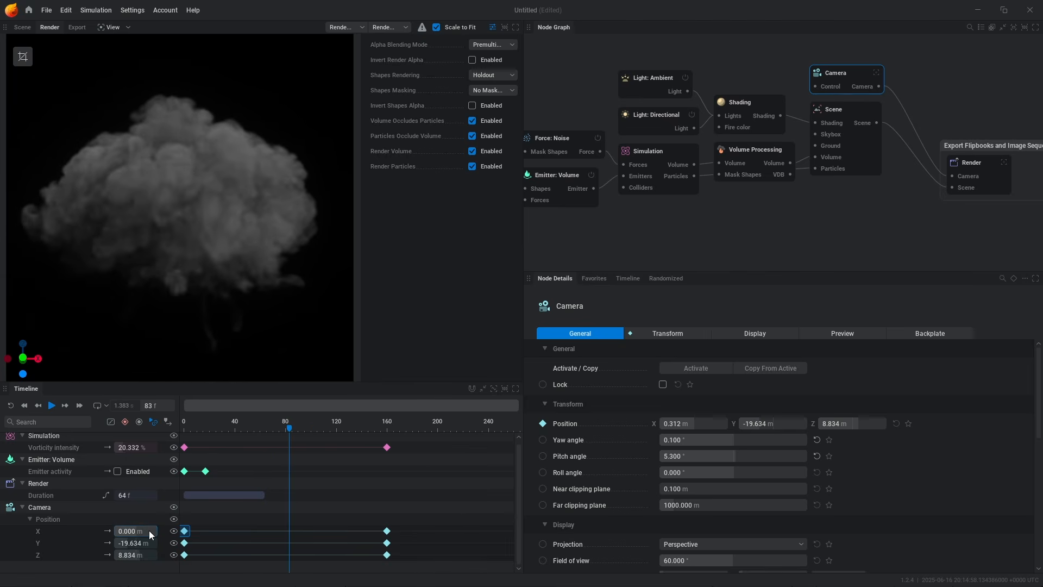
left_click(387, 531)
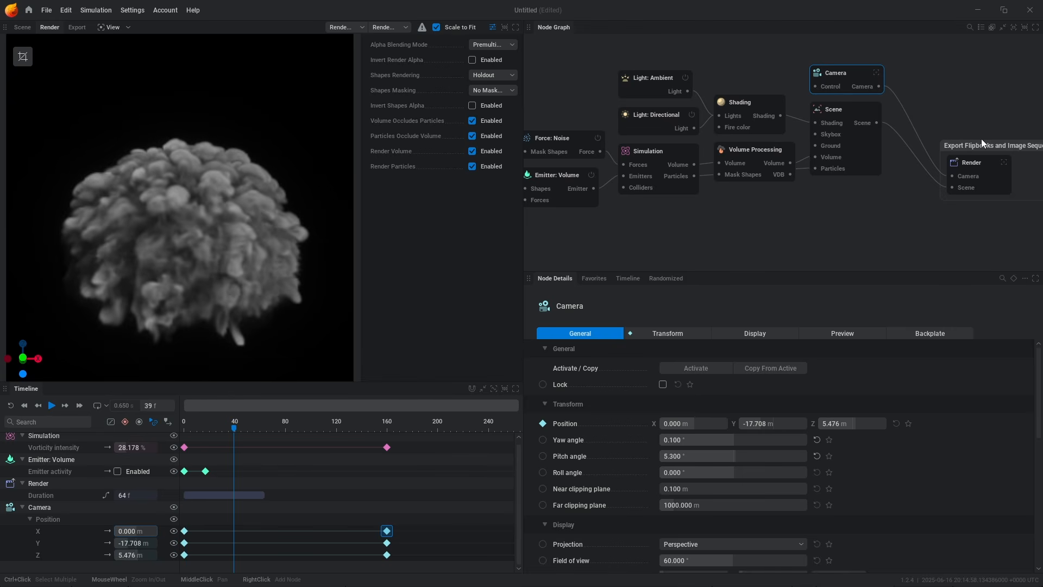
Step: Move the Export Flipbooks and Image Sequences group closer to the Scene node and show the Render node's render pass mapping
left_click_drag(981, 143, 951, 94)
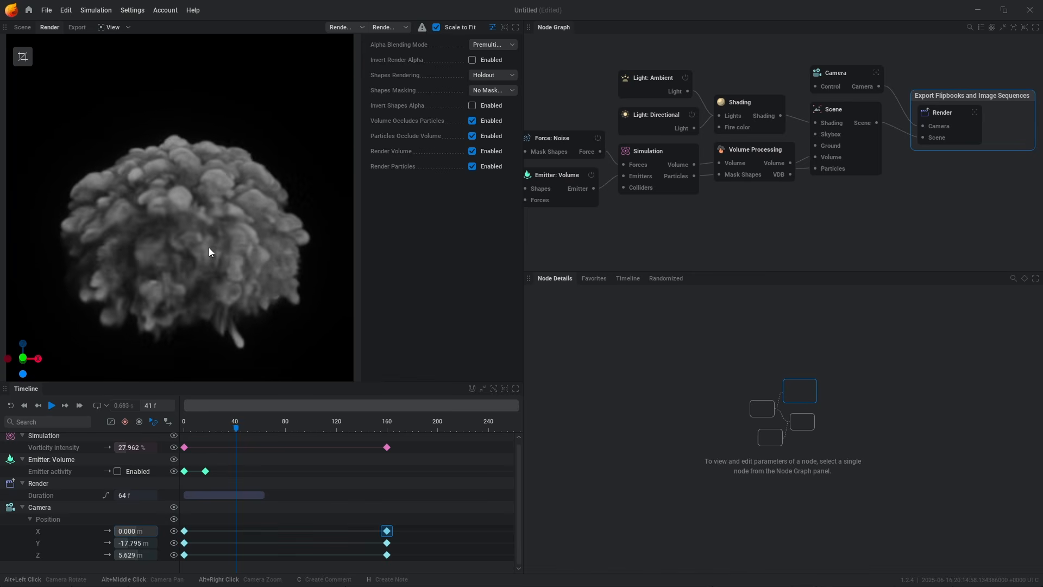
left_click(966, 119)
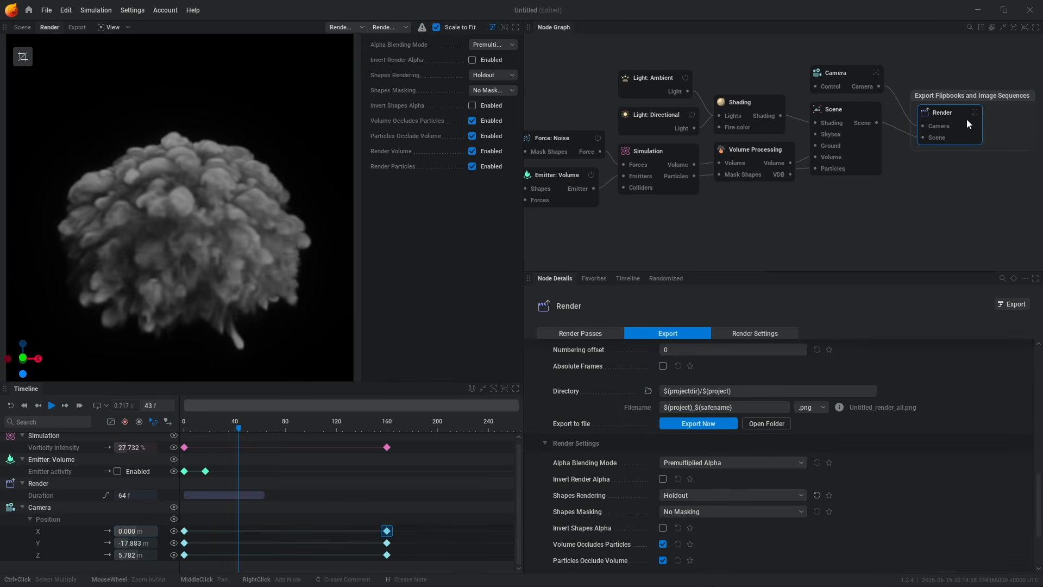
scroll(706, 450, "up", 3)
scroll(709, 470, "up", 5)
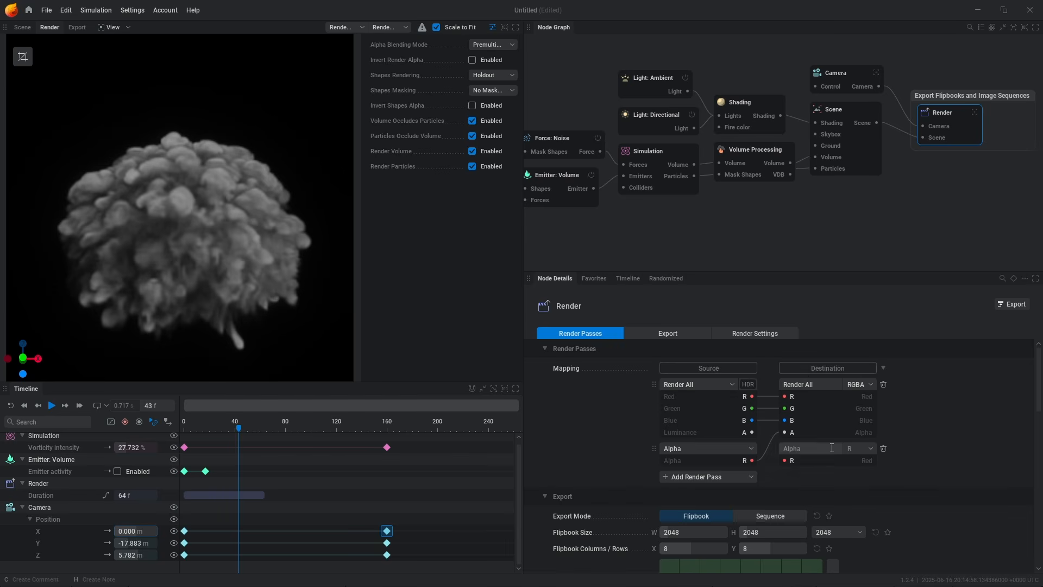
Step: Delete the Alpha pass feeding the Render All alpha channel and add a new Alpha render pass with its own destination
left_click(883, 448)
left_click(737, 451)
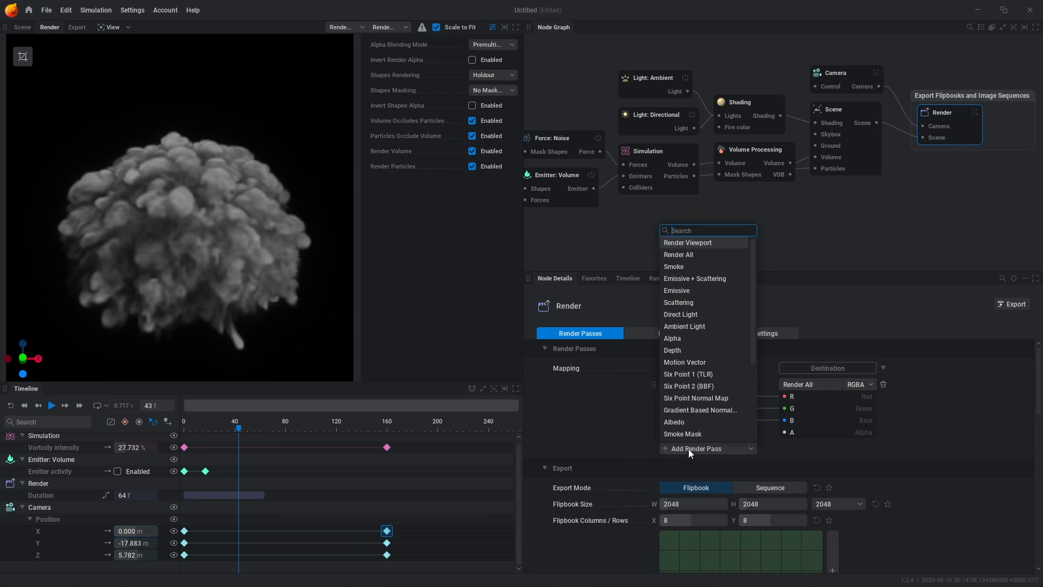
left_click(697, 352)
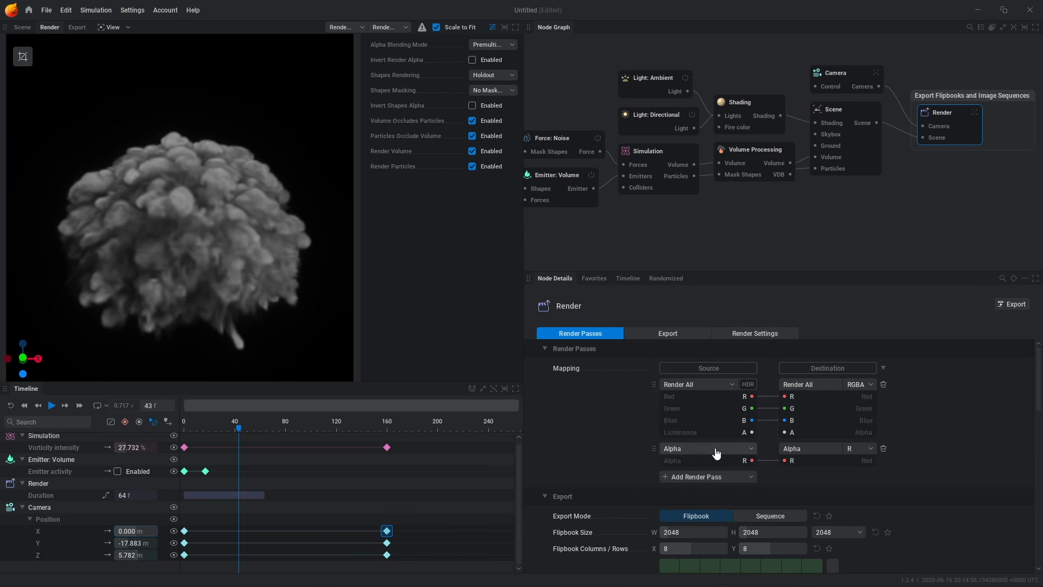
Step: Route the Alpha pass into the Render All alpha channel instead of its own destination, and add a Motion Vector render pass
left_click_drag(745, 462, 785, 434)
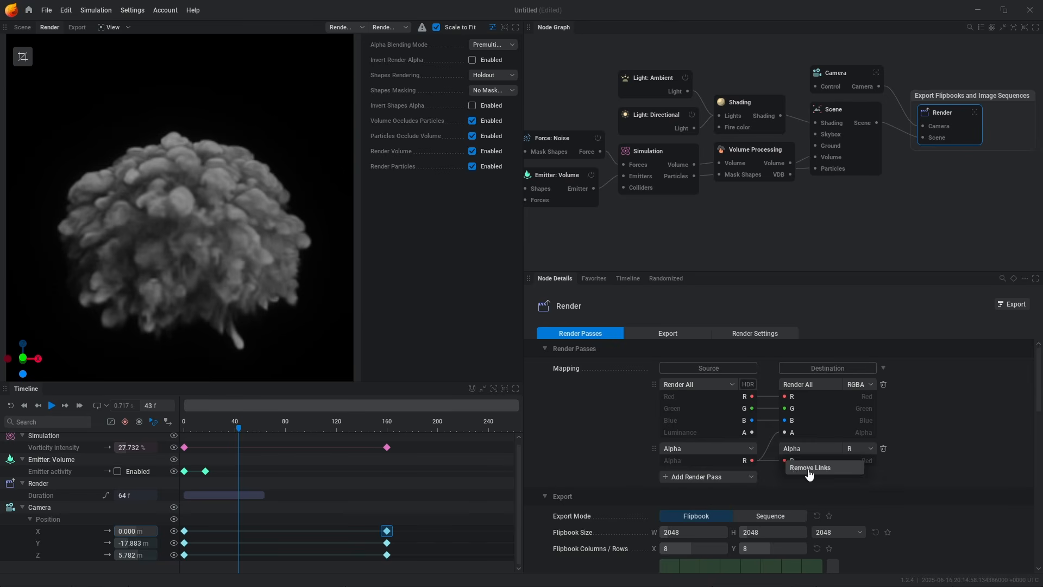
scroll(785, 461, "down", 1)
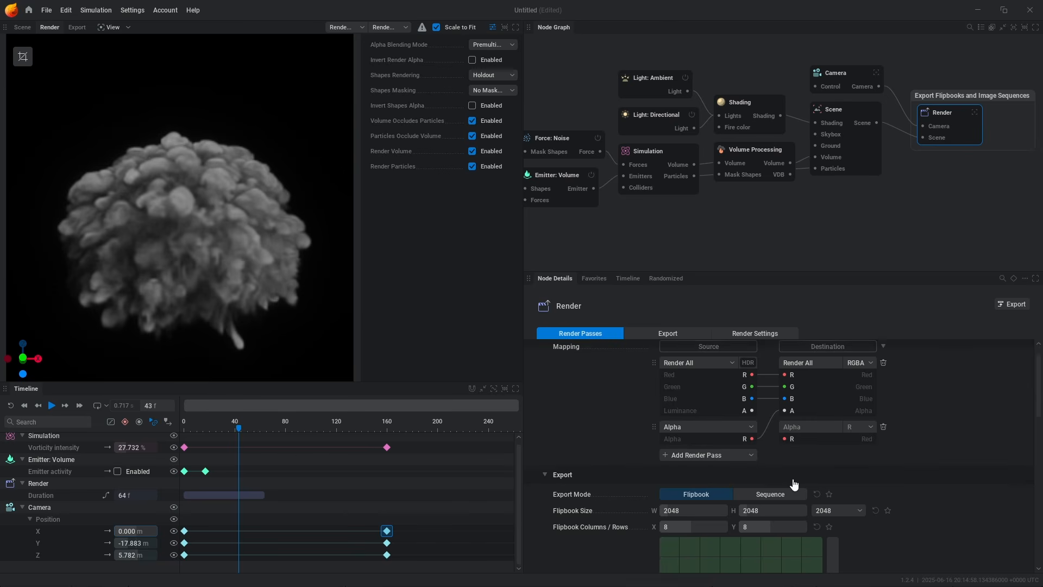
left_click(718, 456)
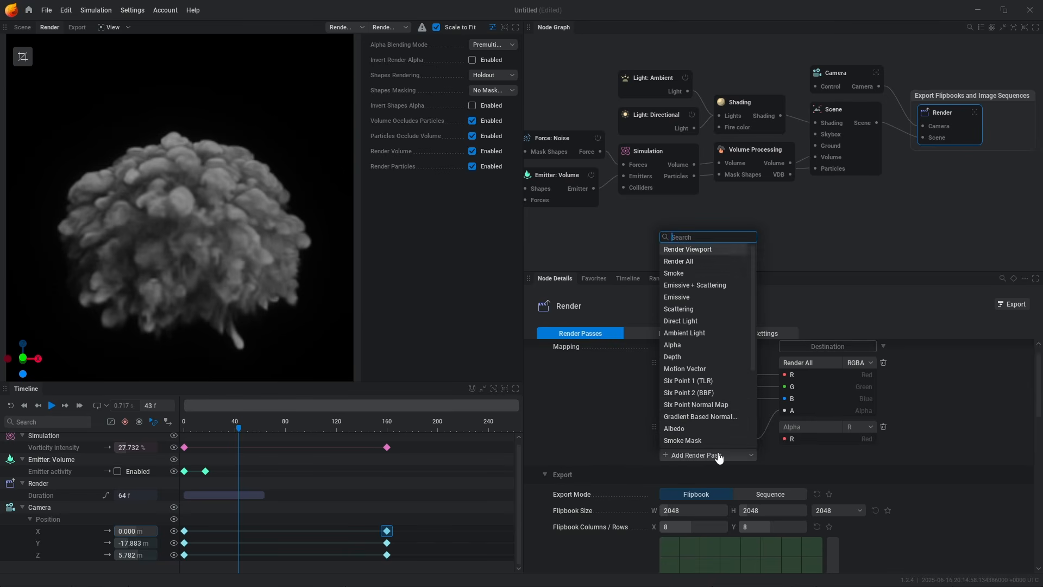
left_click(706, 369)
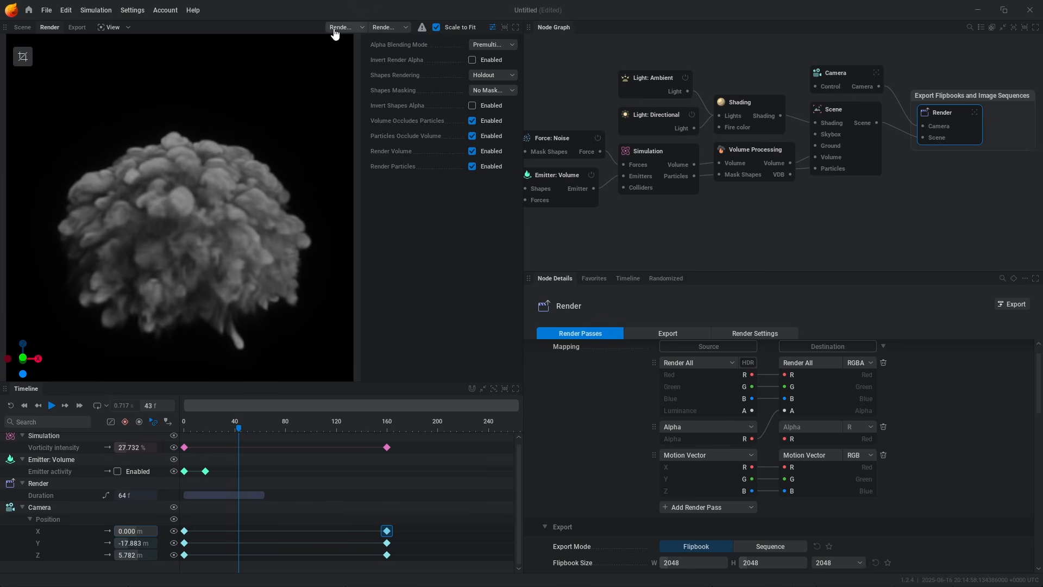
Step: Show the Motion Vector pass in the render viewport and set its outer blur radius to 5 pixels
left_click(384, 28)
left_click(399, 171)
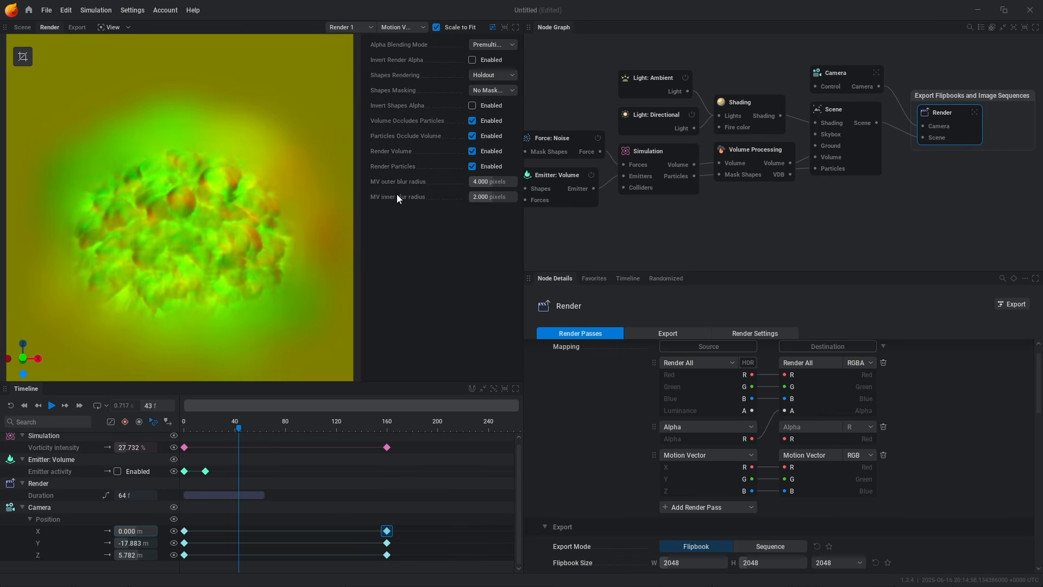
mouse_move(495, 181)
left_mouse_down()
mouse_move(534, 181)
mouse_move(495, 182)
left_mouse_up()
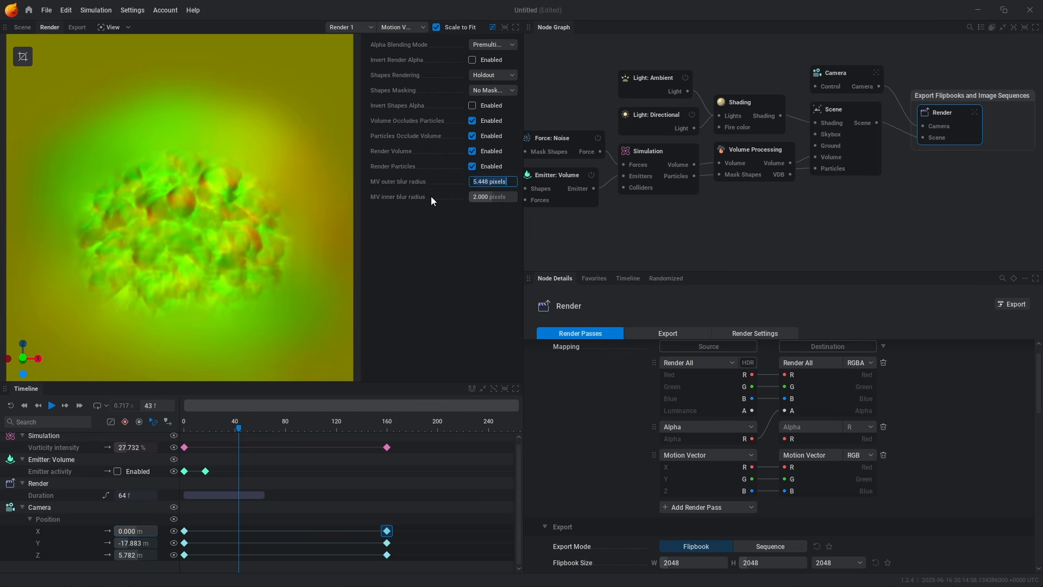
type("5")
key("Return")
Step: Set the Render node's export Frame Stride to 2
scroll(760, 529, "down", 4)
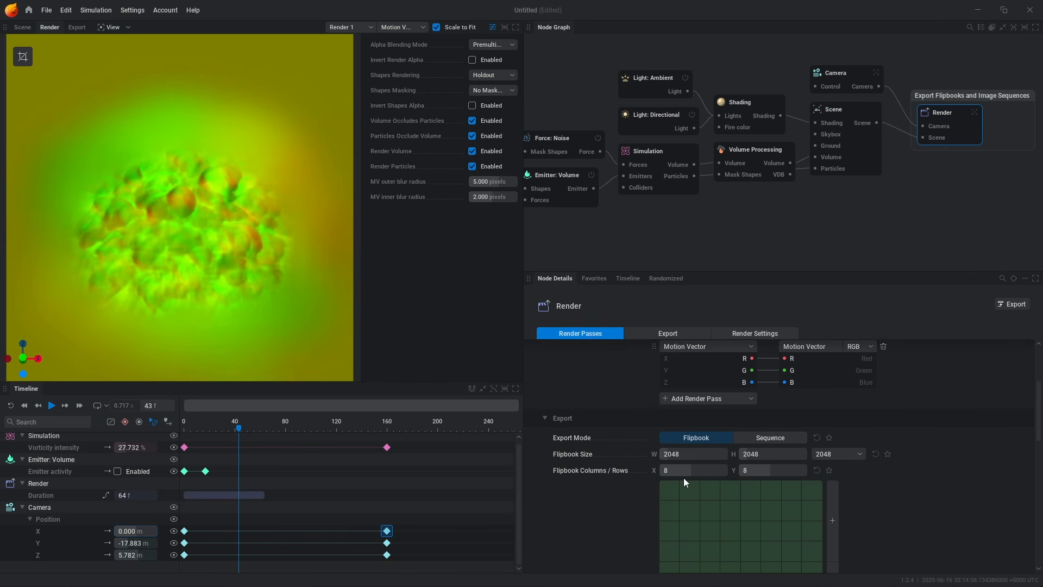
scroll(709, 473, "down", 4)
scroll(722, 434, "up", 2)
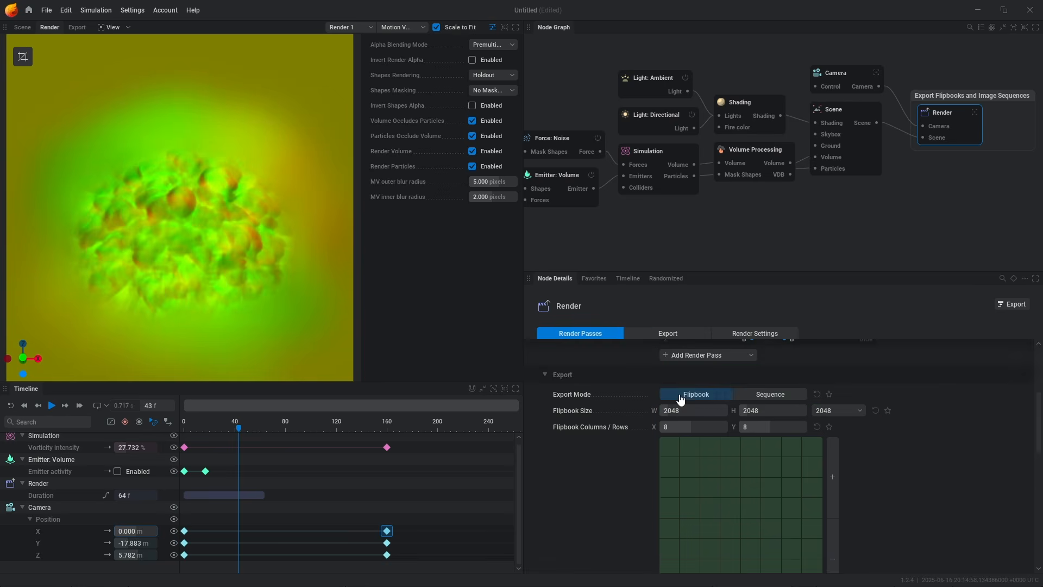
scroll(690, 429, "down", 8)
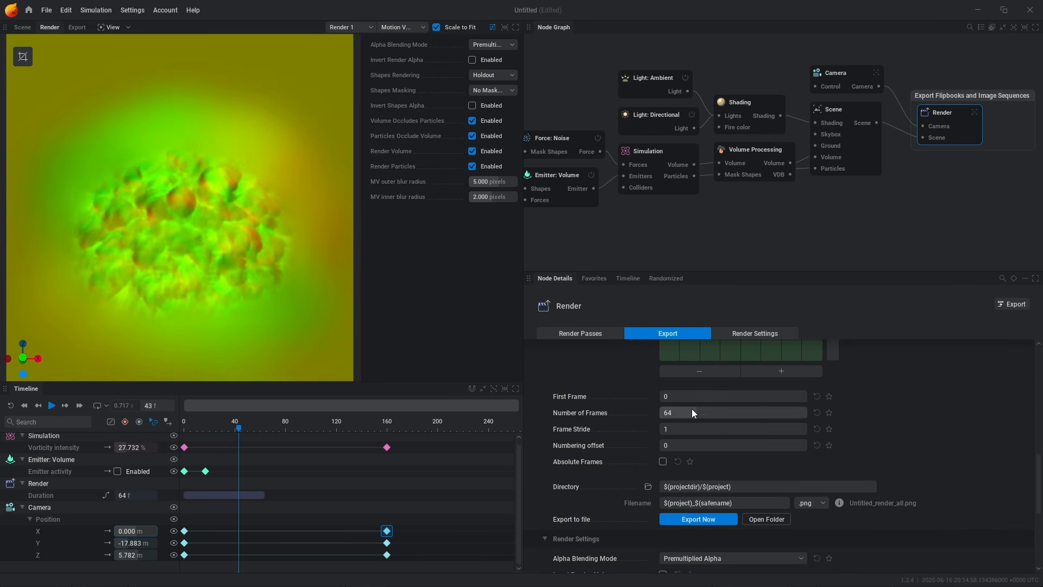
double_click(751, 410)
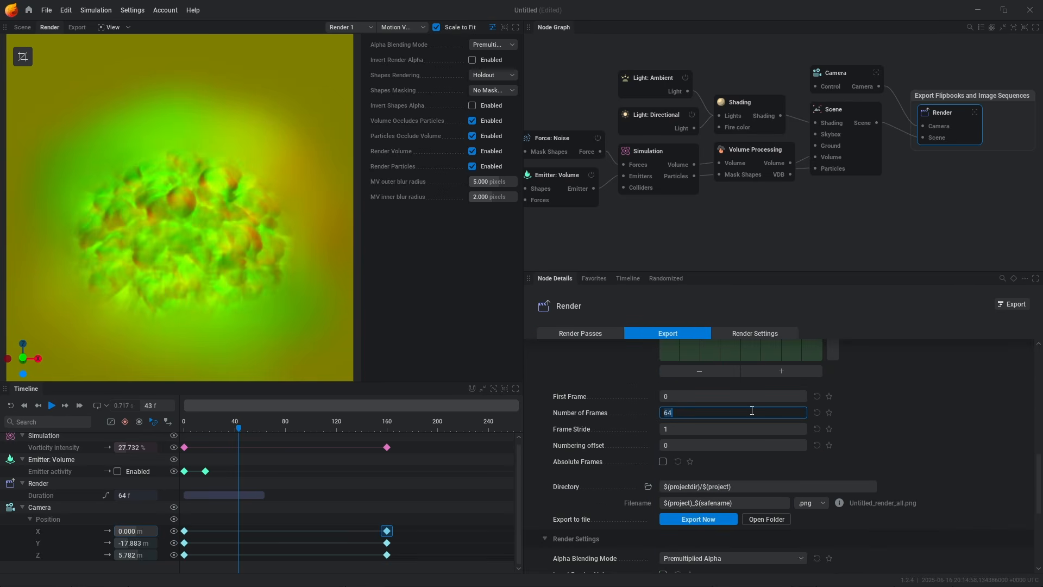
double_click(695, 428)
type("2")
key("Return")
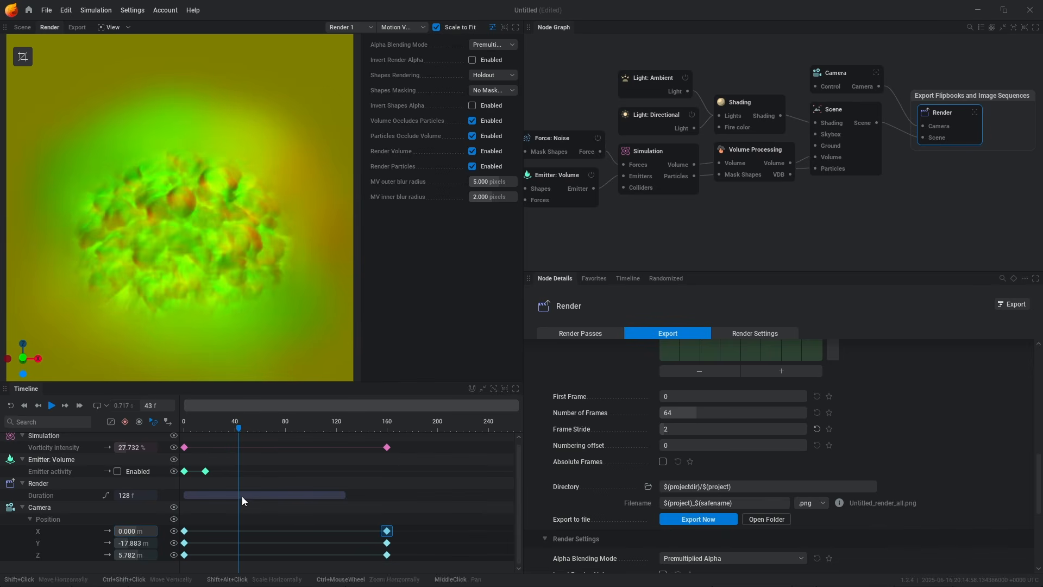
Step: Shift the render range to start at frame 35 and switch the render viewport to the Render All pass
left_click_drag(251, 494, 303, 497)
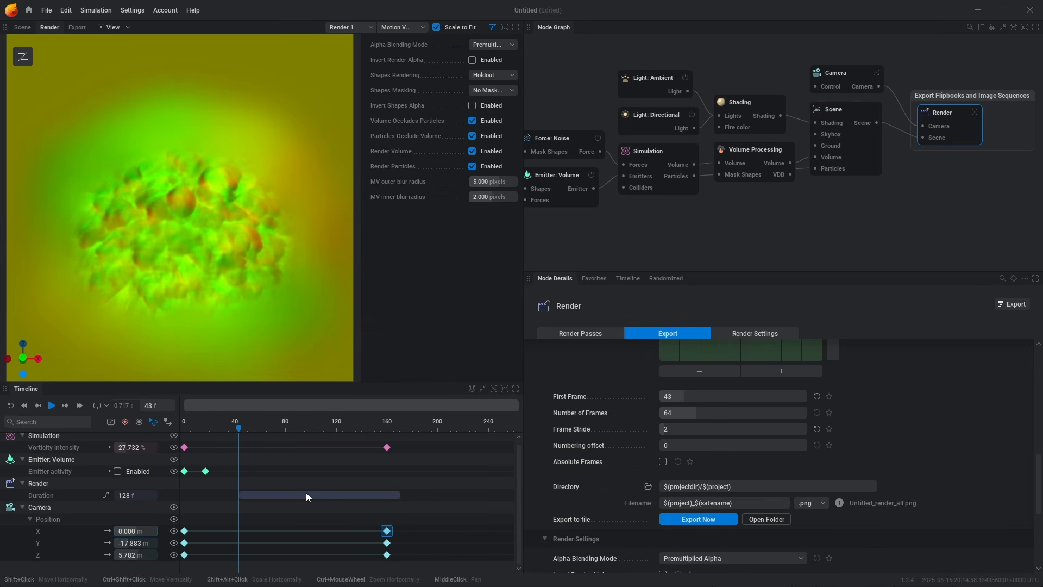
left_click_drag(264, 497, 252, 494)
left_click(659, 398)
type("35")
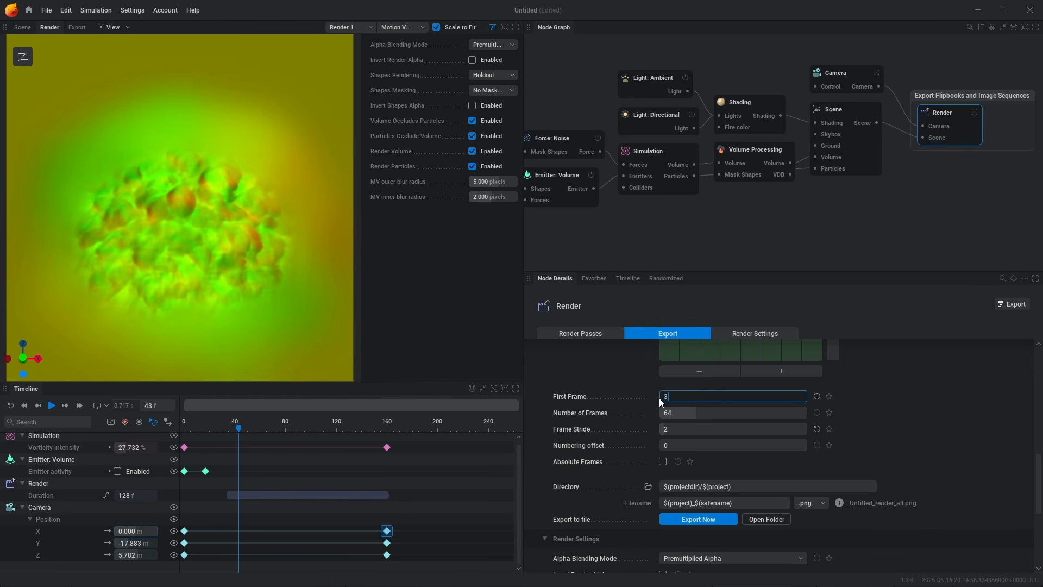
key("Return")
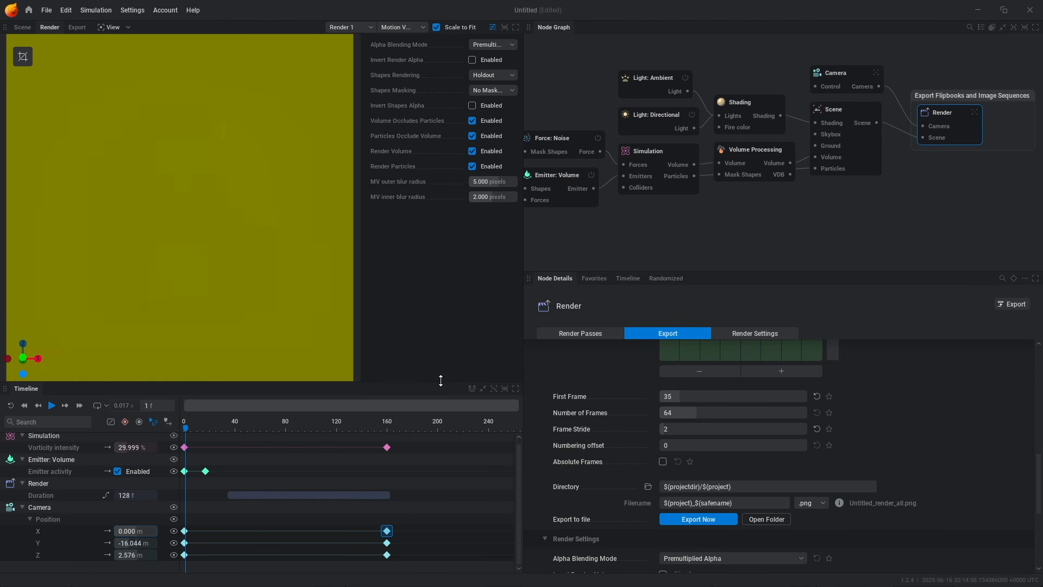
left_click(402, 27)
left_click(402, 63)
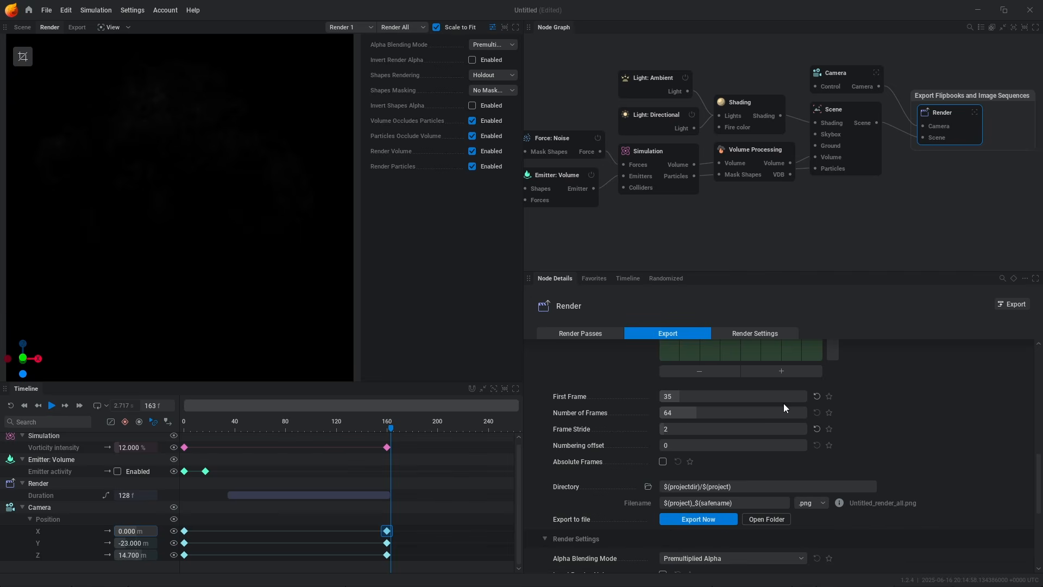
Step: Set the export directory to the JangaFX_VFX_Arena project's Content/JangaFX/Arena/VFX/Textures folder
scroll(734, 499, "down", 2)
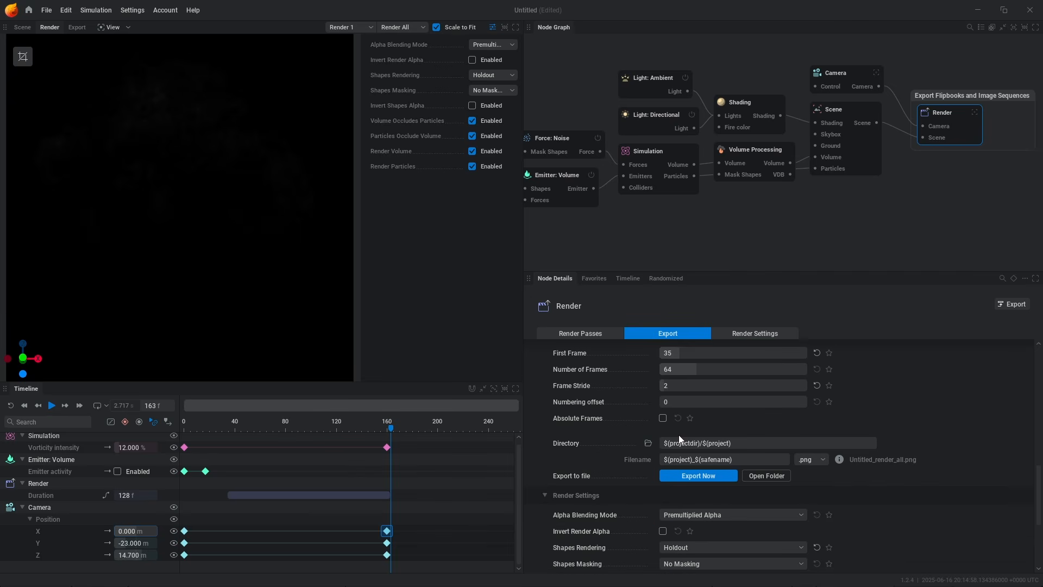
left_click(648, 443)
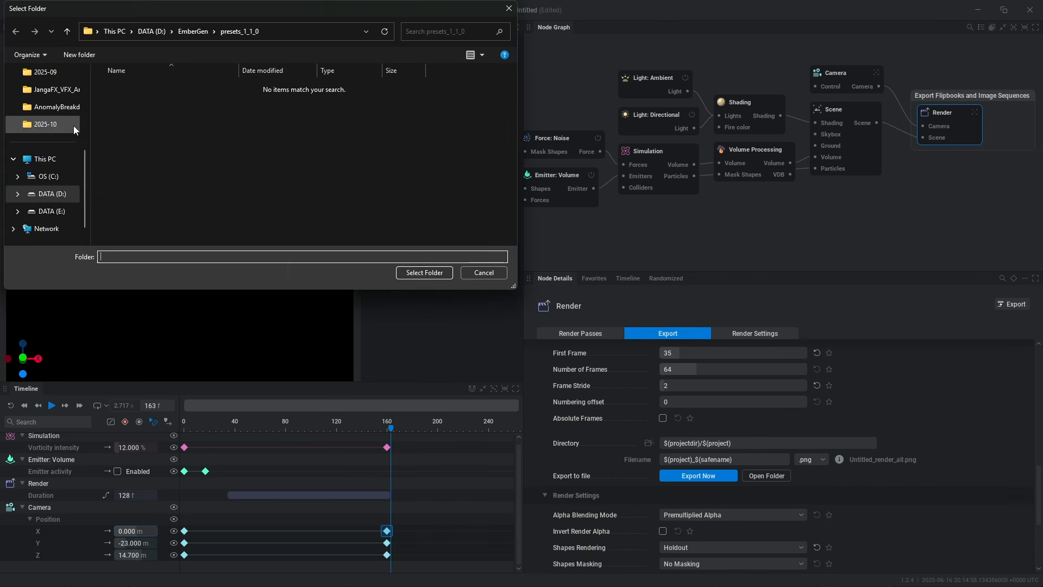
left_click(50, 95)
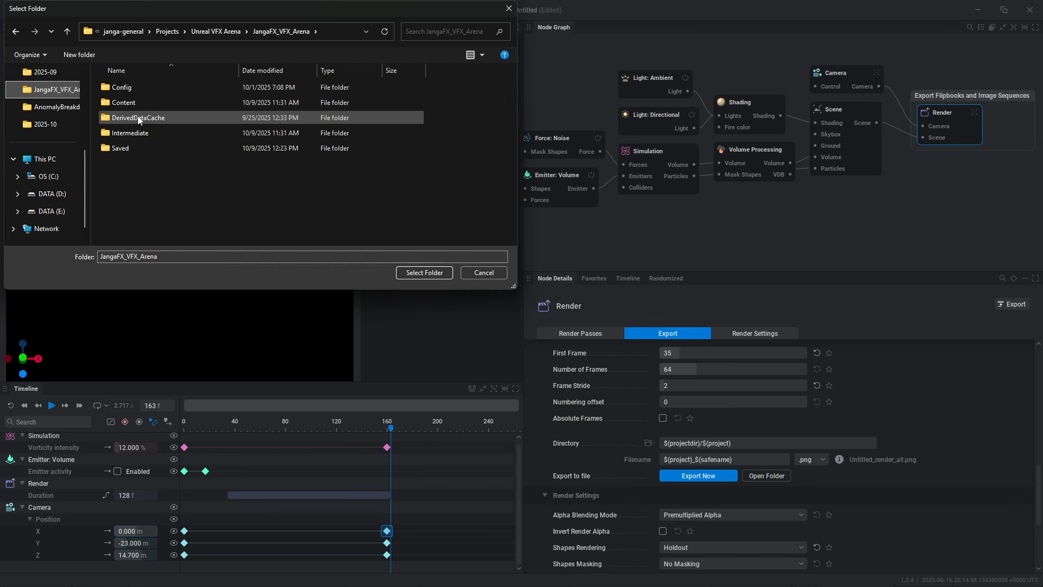
double_click(139, 103)
double_click(140, 121)
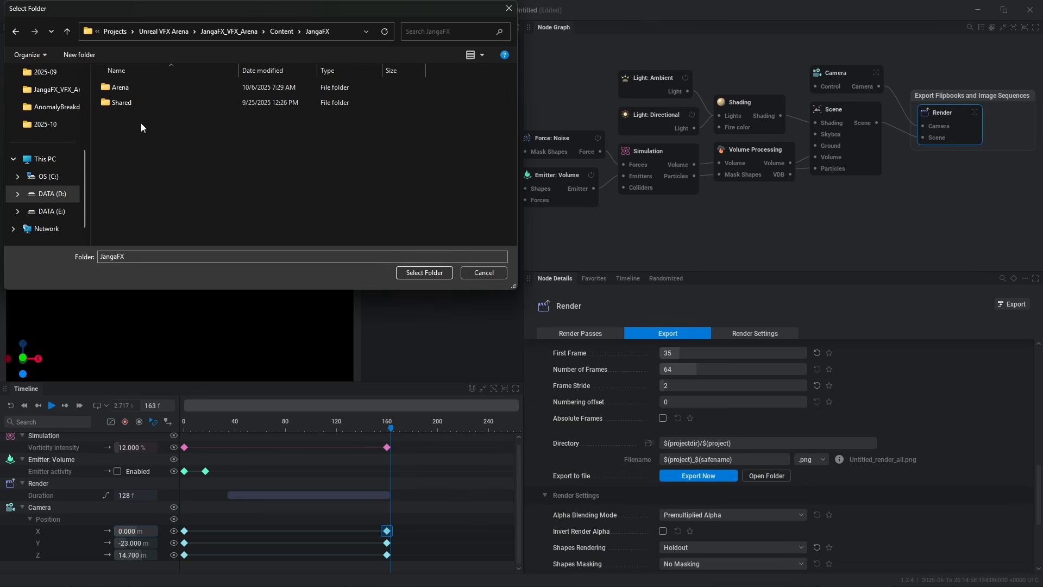
left_click(132, 92)
double_click(132, 92)
left_click(126, 162)
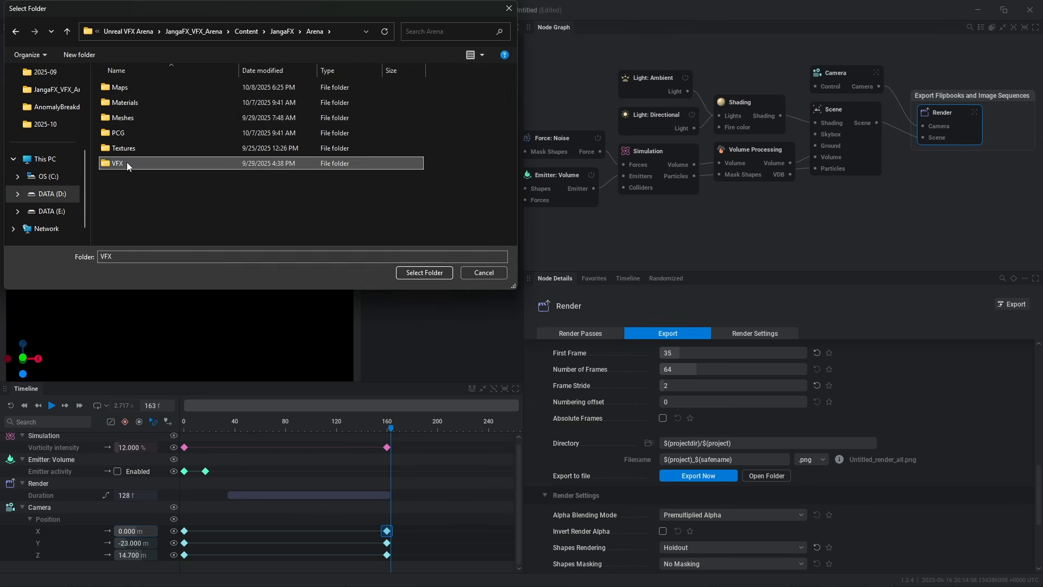
double_click(126, 161)
left_click(131, 132)
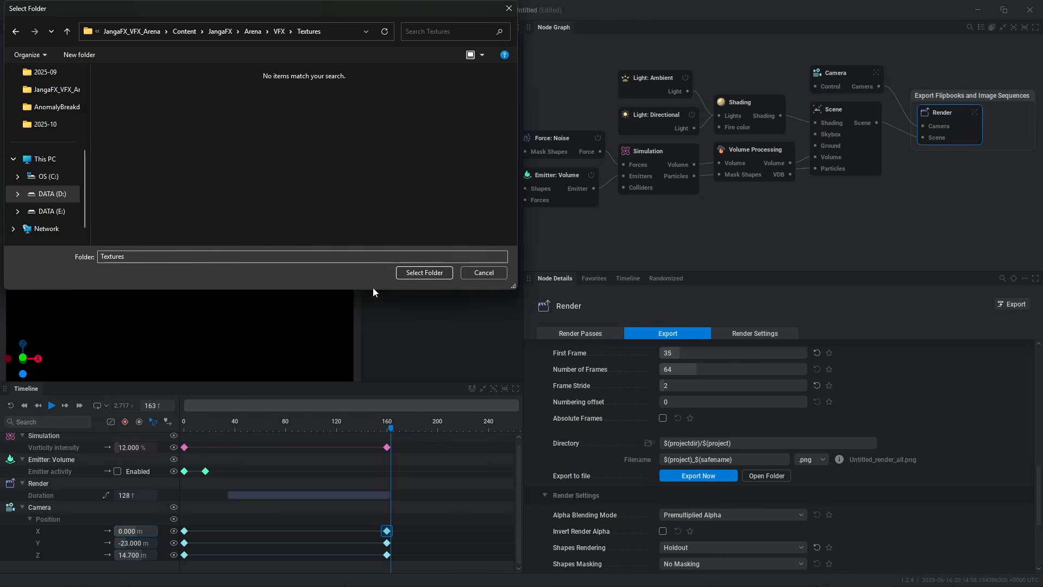
left_click(426, 272)
Step: Replace the project part of the export filename so it reads EG_tutorial_1_$(safename)
left_click(762, 460)
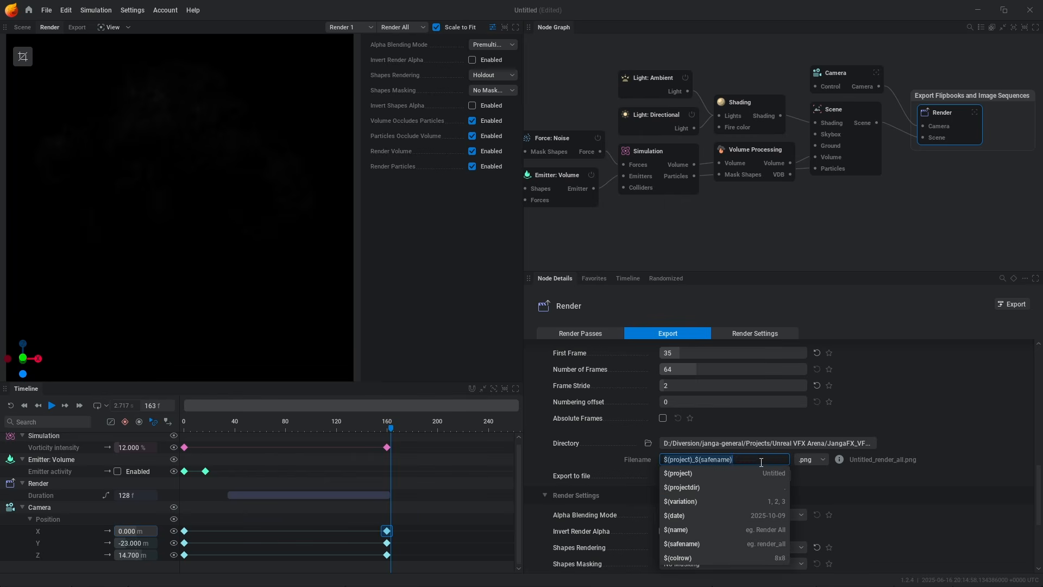
left_click(764, 462)
type("EG_tutorial_1")
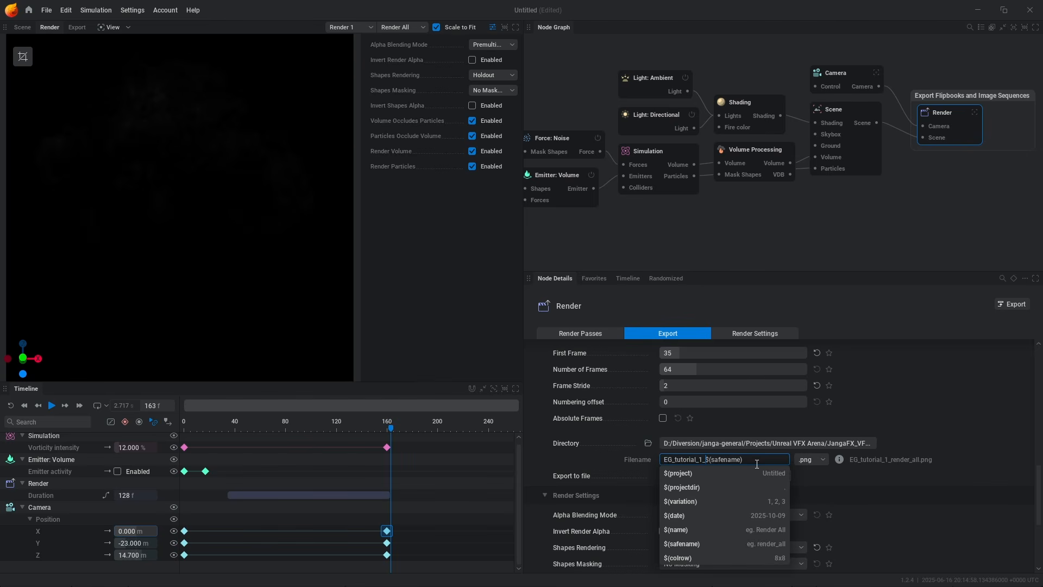
left_click(861, 499)
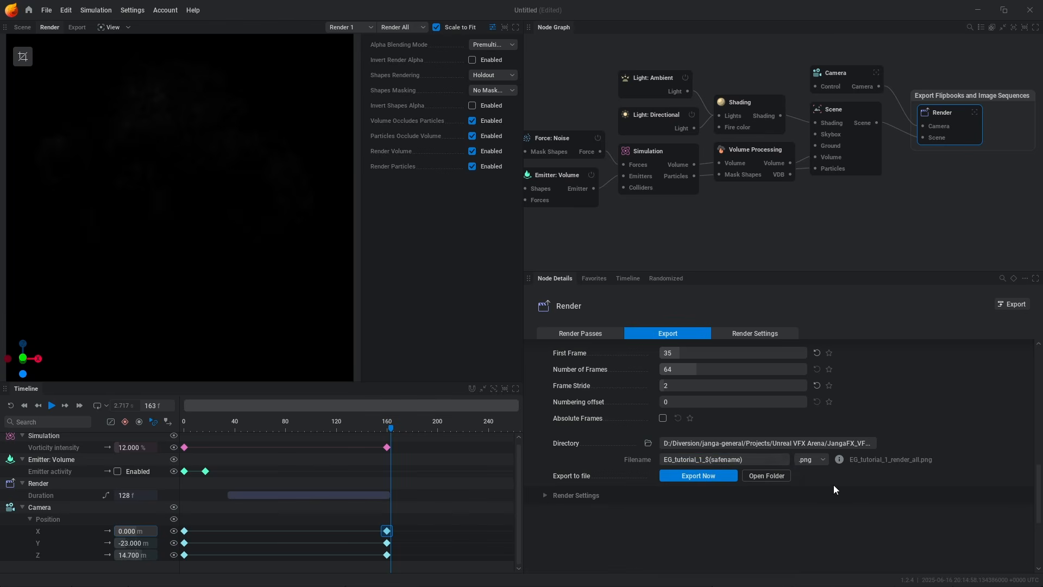
Step: Set the render's Alpha Blending Mode to Straight Alpha and export the flipbooks to file
left_click(627, 499)
scroll(704, 514, "down", 1)
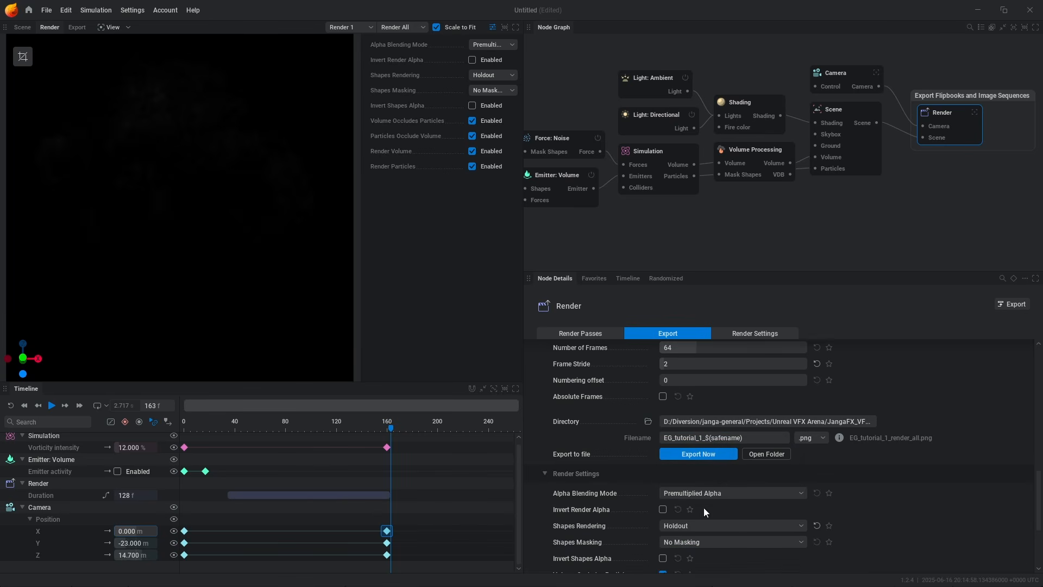
left_click(704, 493)
left_click(687, 522)
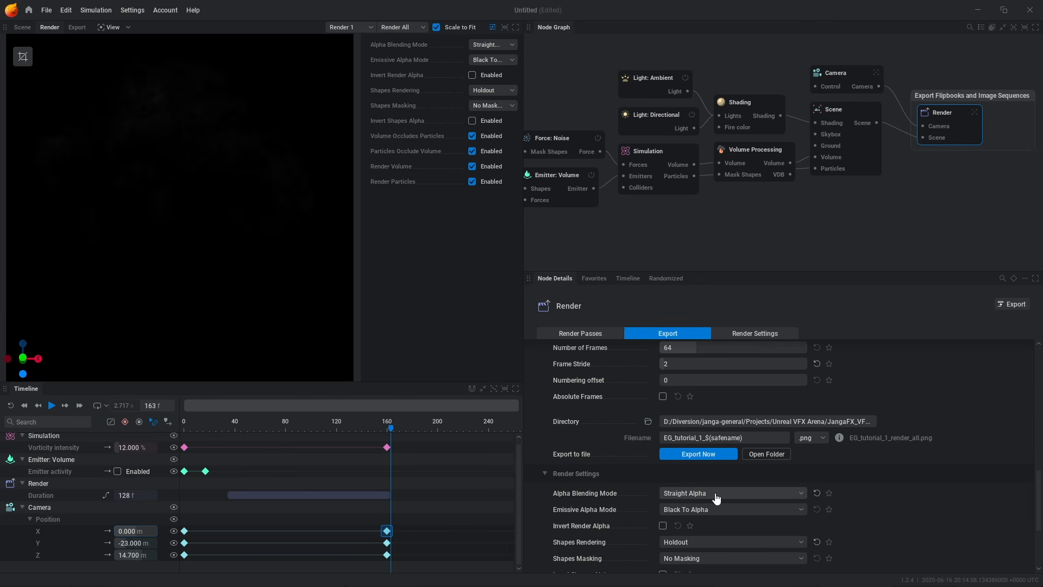
left_click(698, 454)
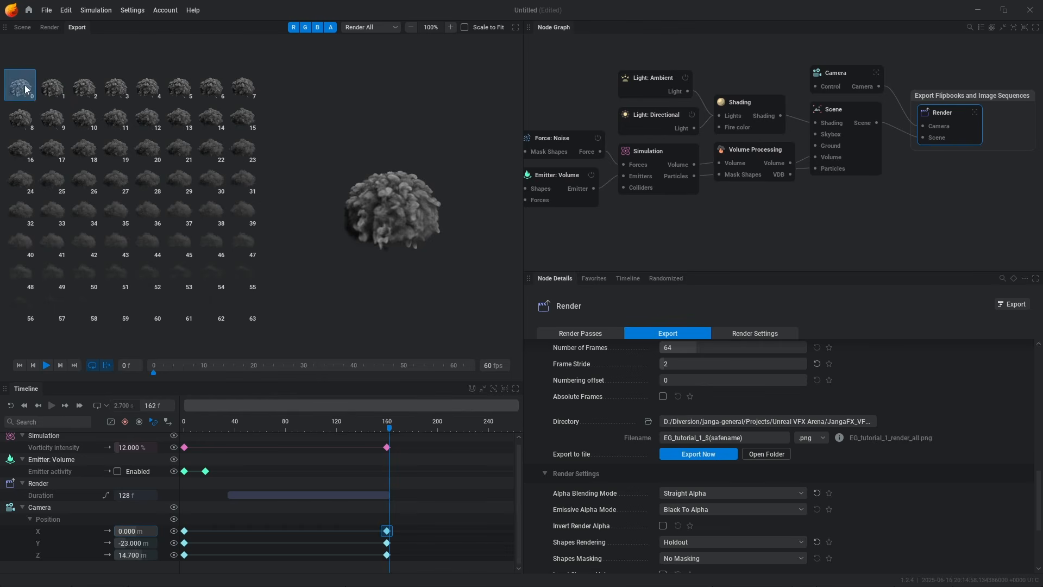
Step: Play the exported Render All flipbook enlarged and scrub through its last frames
key("space")
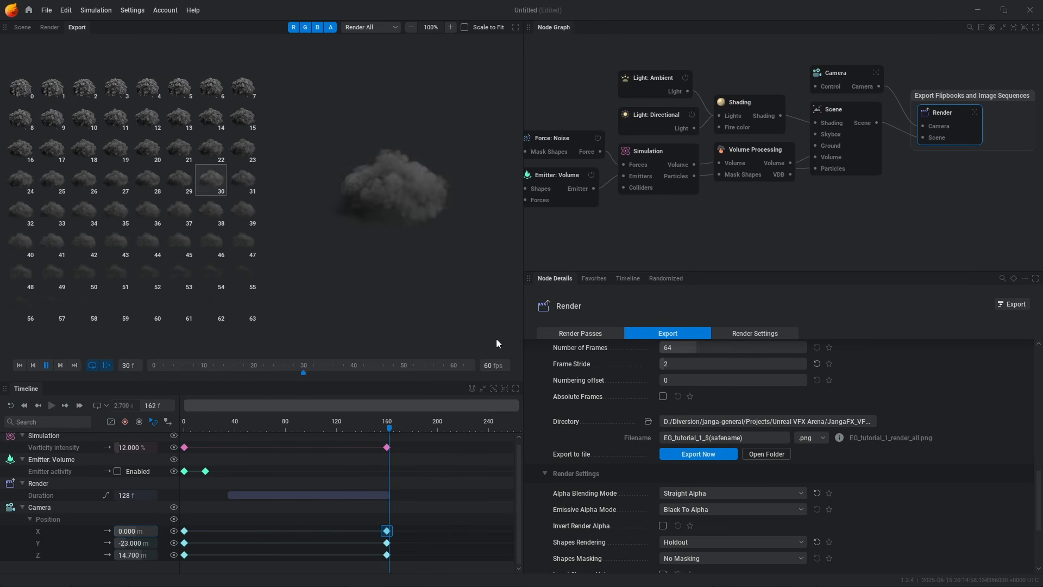
scroll(423, 175, "up", 4)
scroll(413, 214, "up", 2)
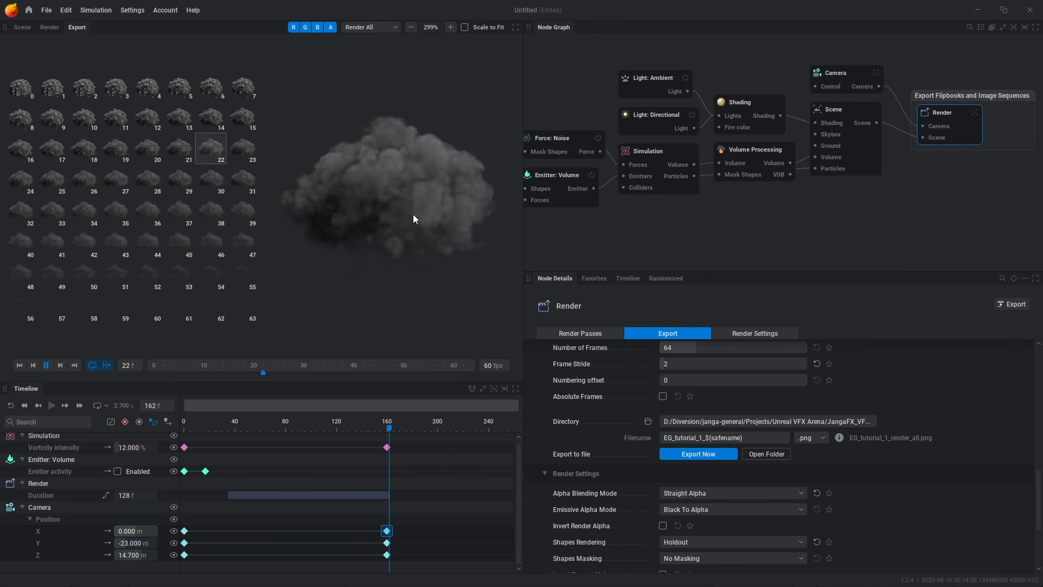
left_click(177, 145)
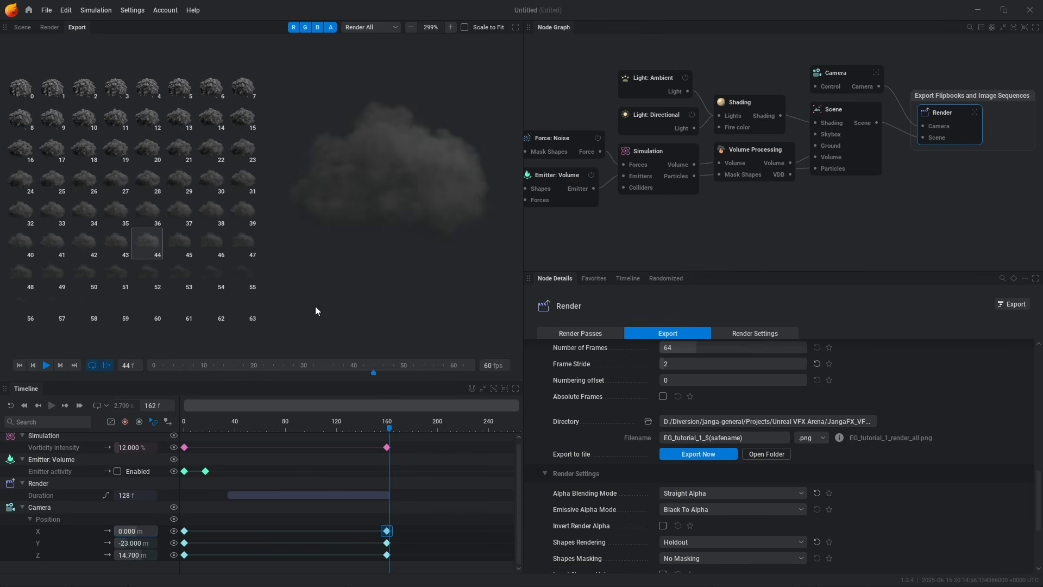
left_click_drag(374, 374, 520, 380)
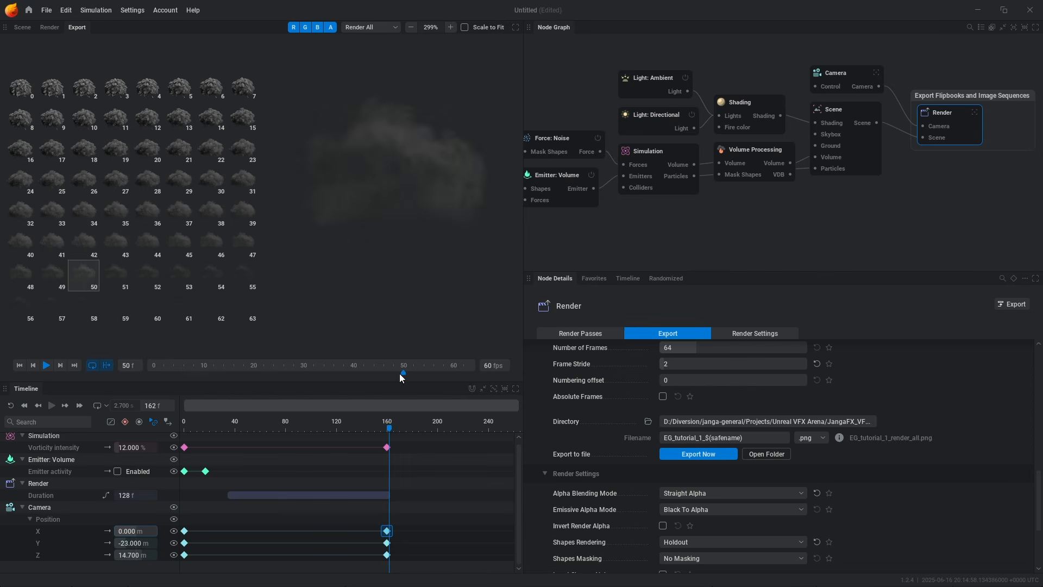
Step: Switch the export preview to the Motion Vector flipbook and play it back
left_click(380, 34)
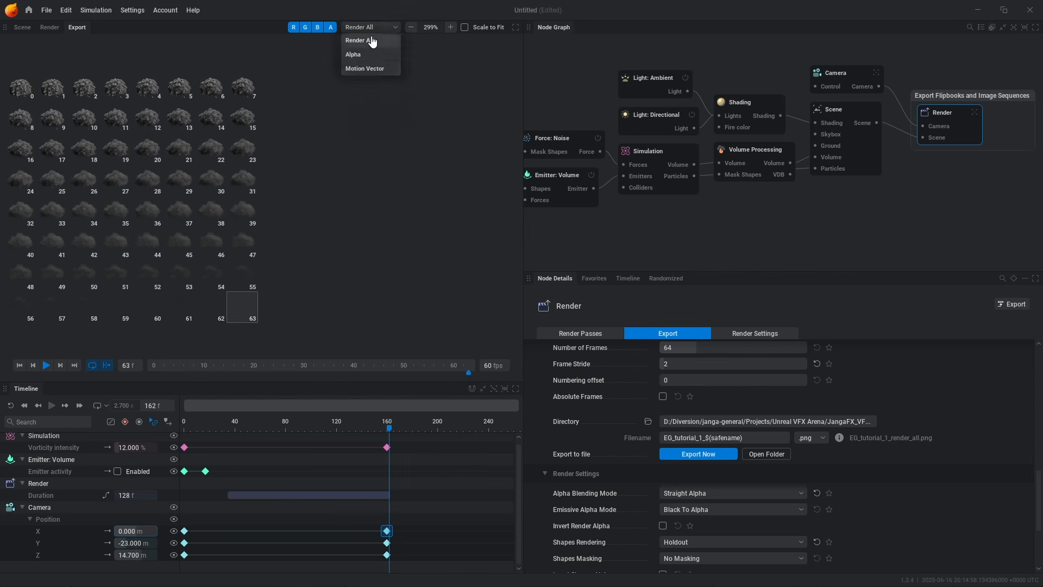
left_click(365, 67)
key("space")
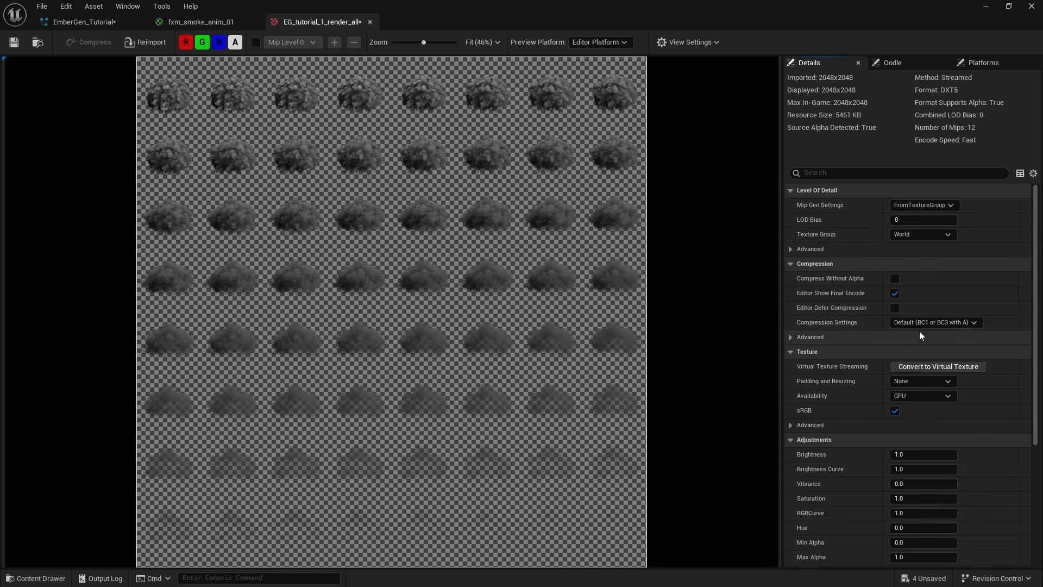
Step: Switch to Unreal Editor and examine the compression, texture and adjustment settings of the EG_tutorial_1_render_all texture
scroll(918, 391, "down", 4)
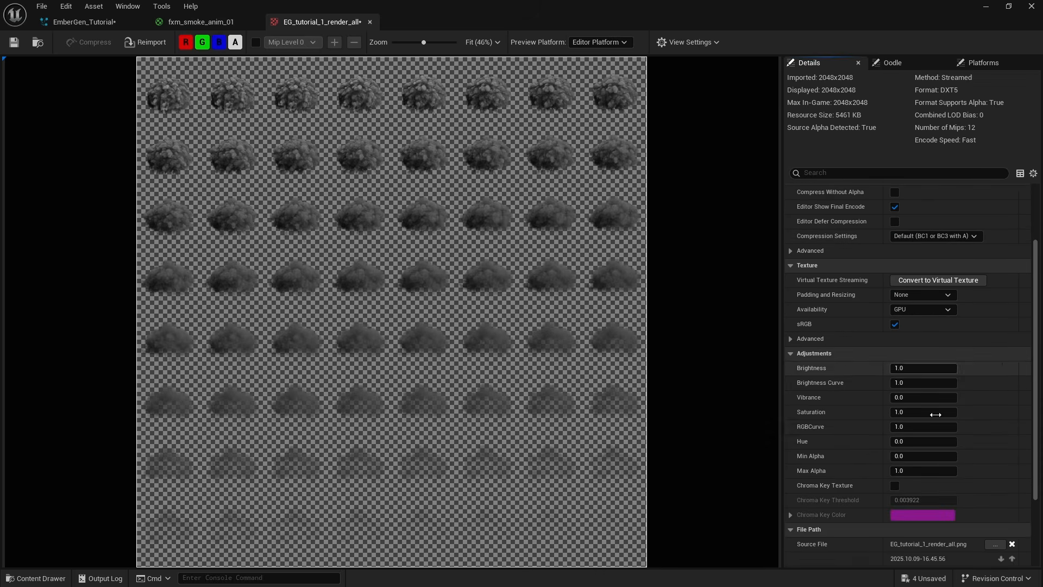
scroll(870, 463, "up", 3)
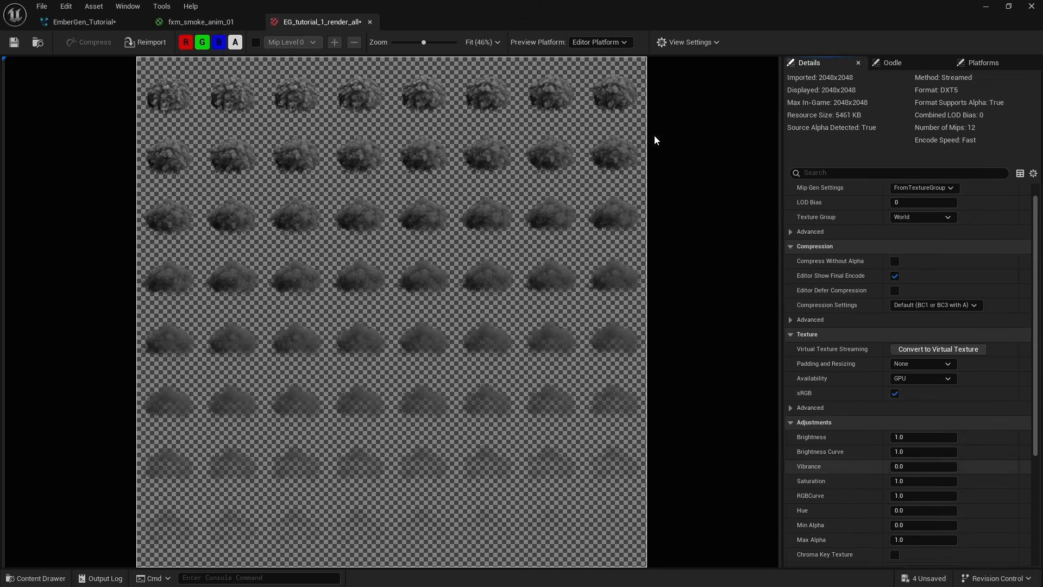
Step: Open the EG_tutorial_1_motion_vector texture and set its compression to HDR (RGBA16F, no sRGB)
left_click(986, 6)
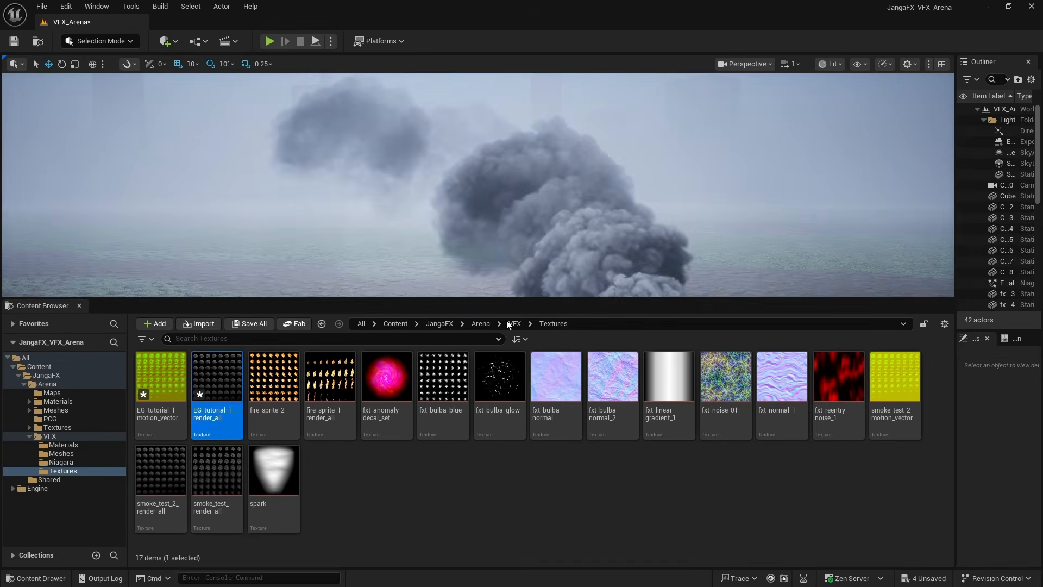
double_click(162, 381)
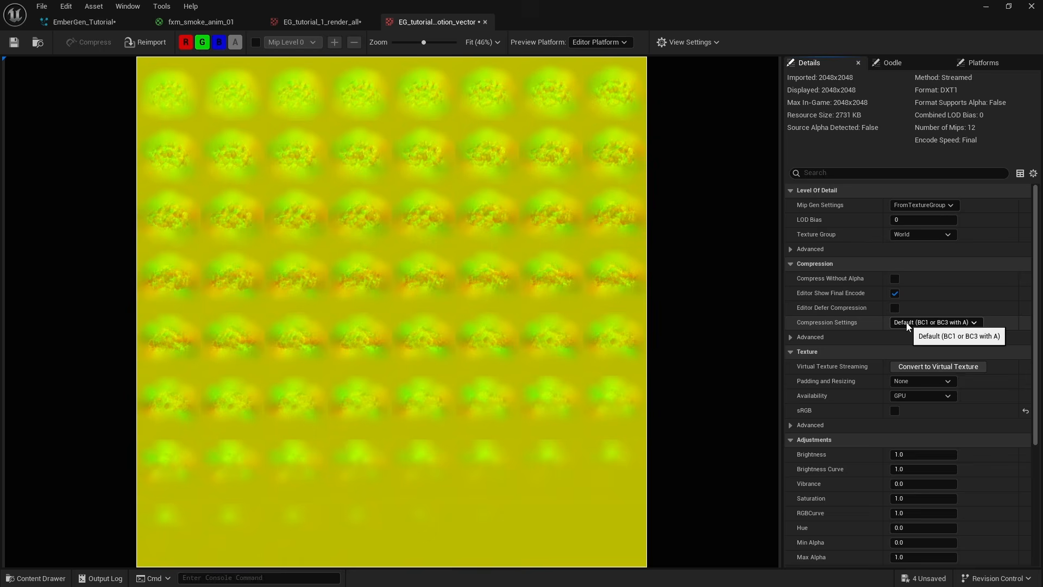
left_click(907, 324)
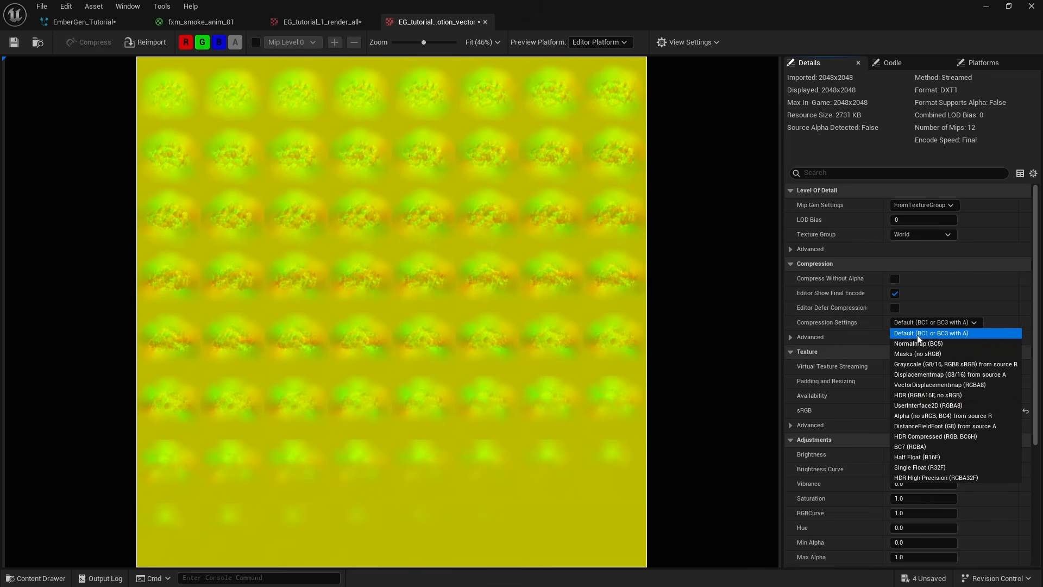
left_click(934, 395)
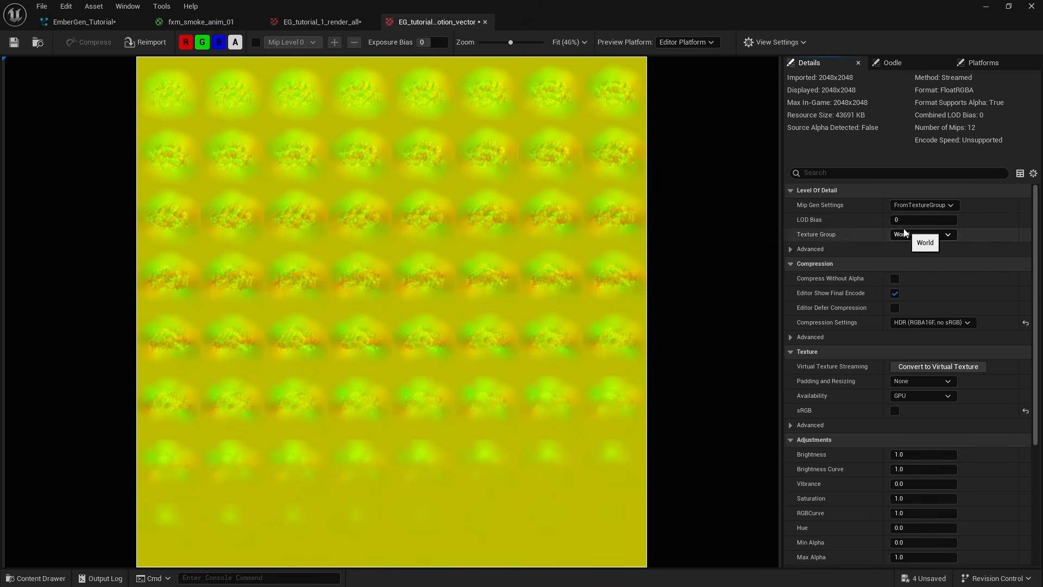
Step: Limit the motion vector texture's Maximum Texture Size to 256
left_click(843, 174)
type("size")
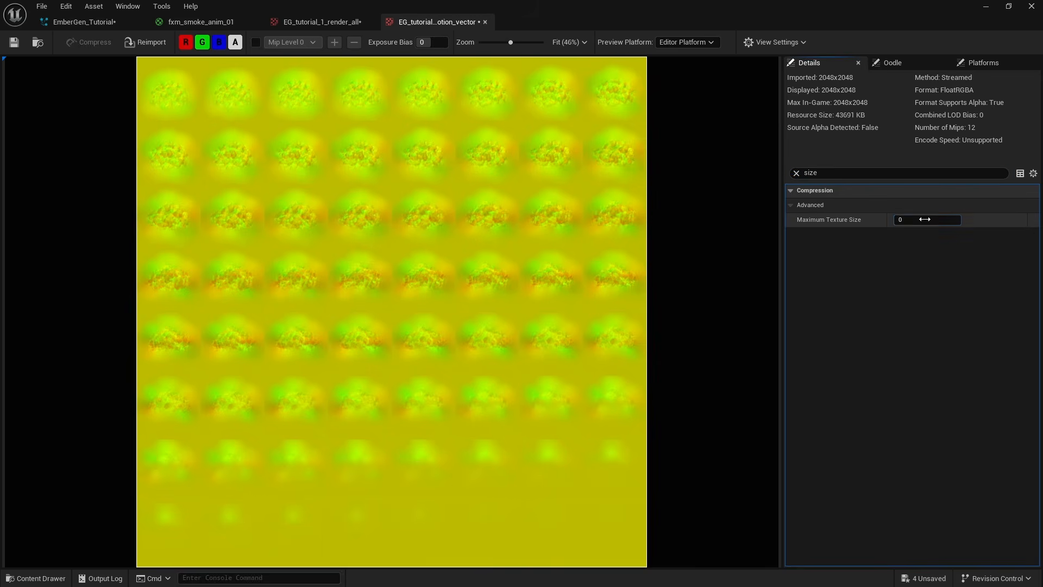
key("Return")
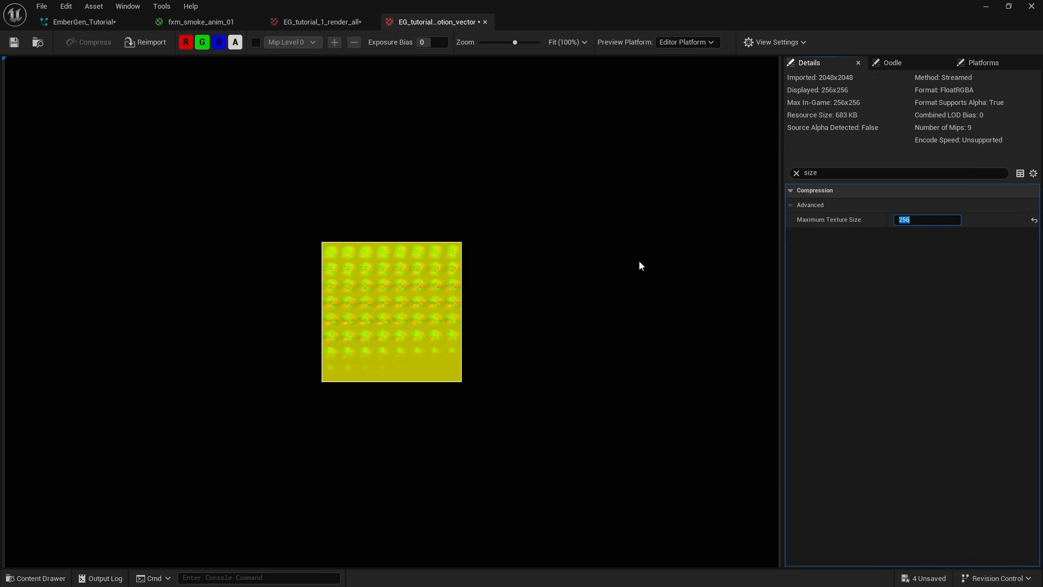
Step: Create a new material named fxm_eg_smoke_tutorial in the VFX Materials folder
left_click(570, 290)
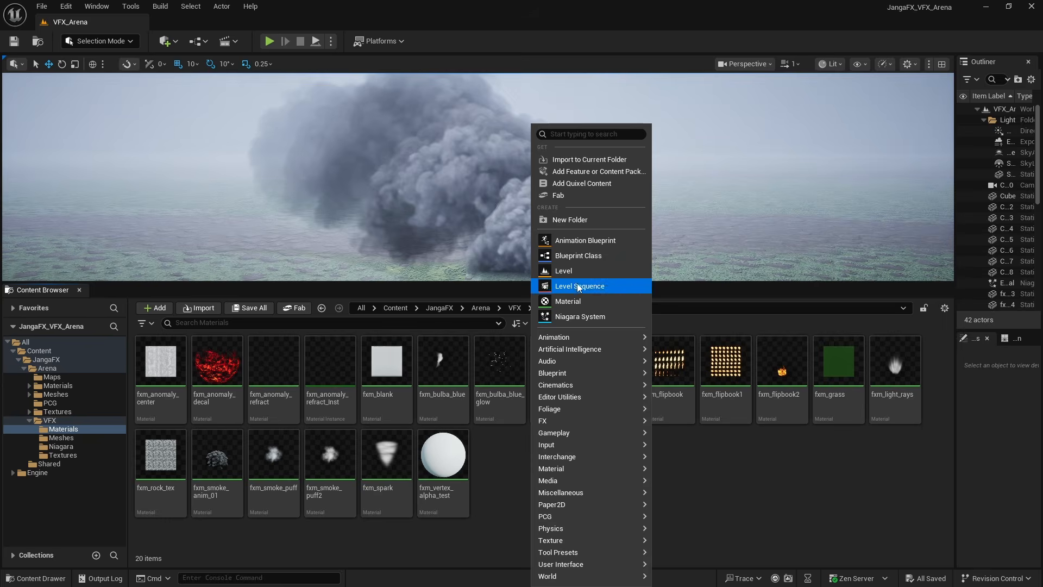
left_click(569, 301)
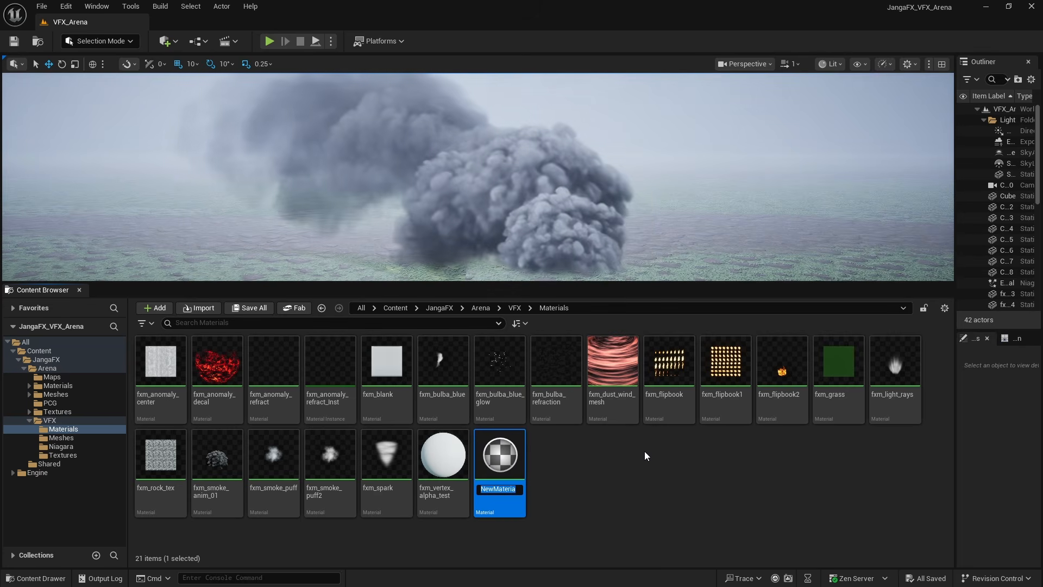
type("fxm_e")
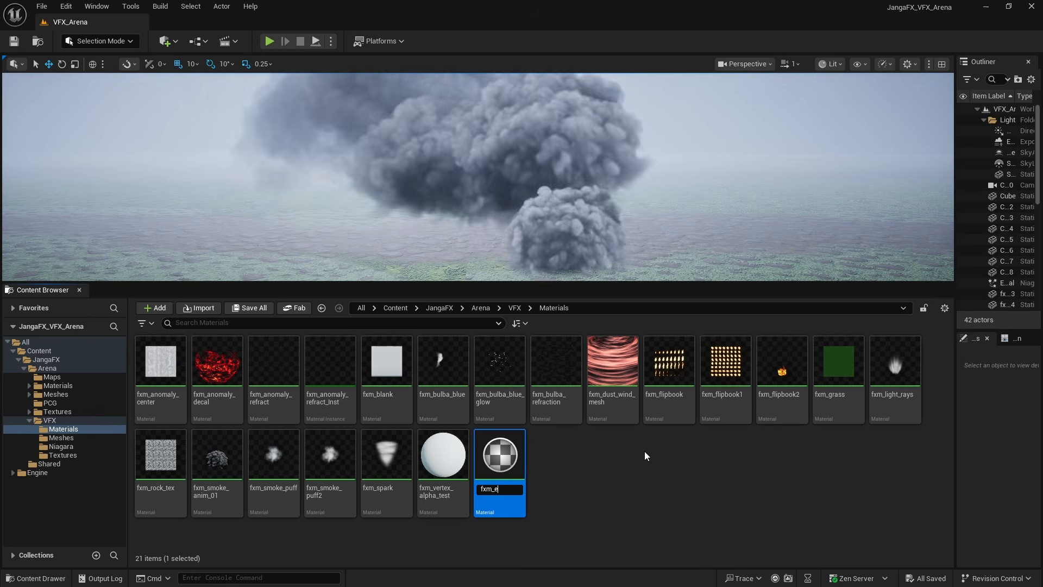
type("g_smoke")
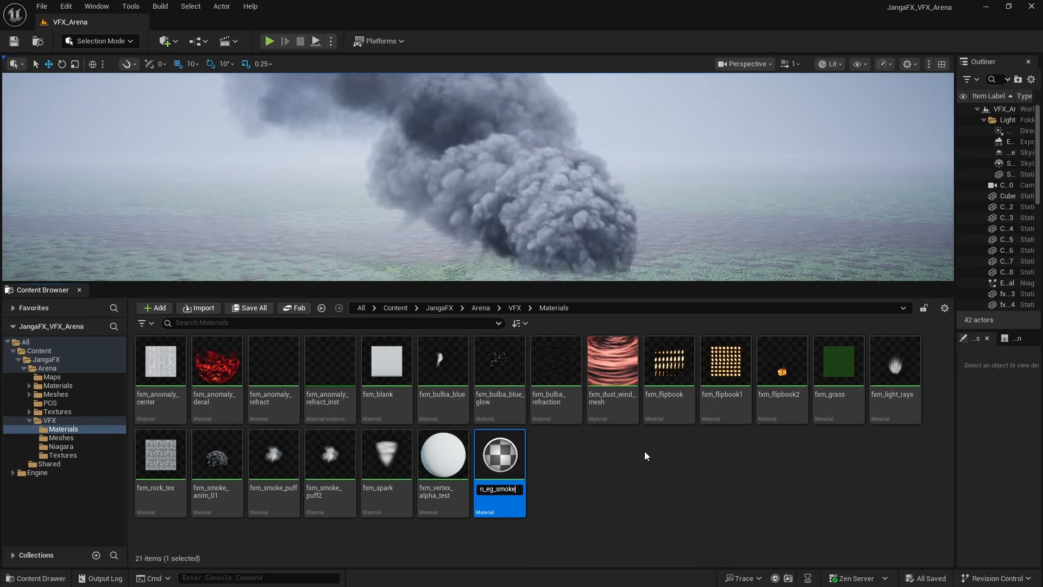
type("_tutorial")
key("Return")
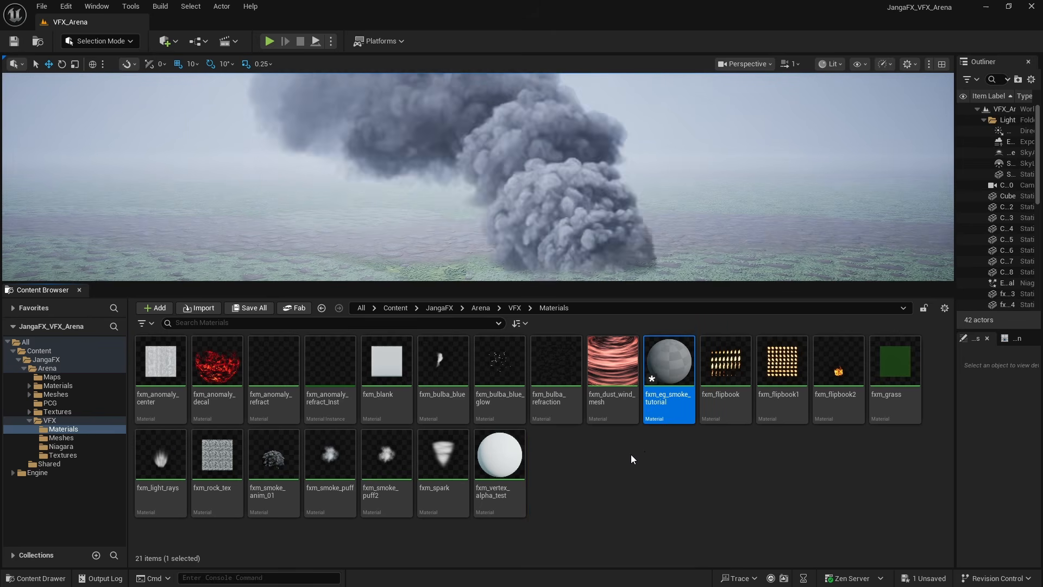
Step: Open the fxm_eg_smoke_tutorial material and add a FlipBook_MotionVectors node beside the material output node
double_click(670, 374)
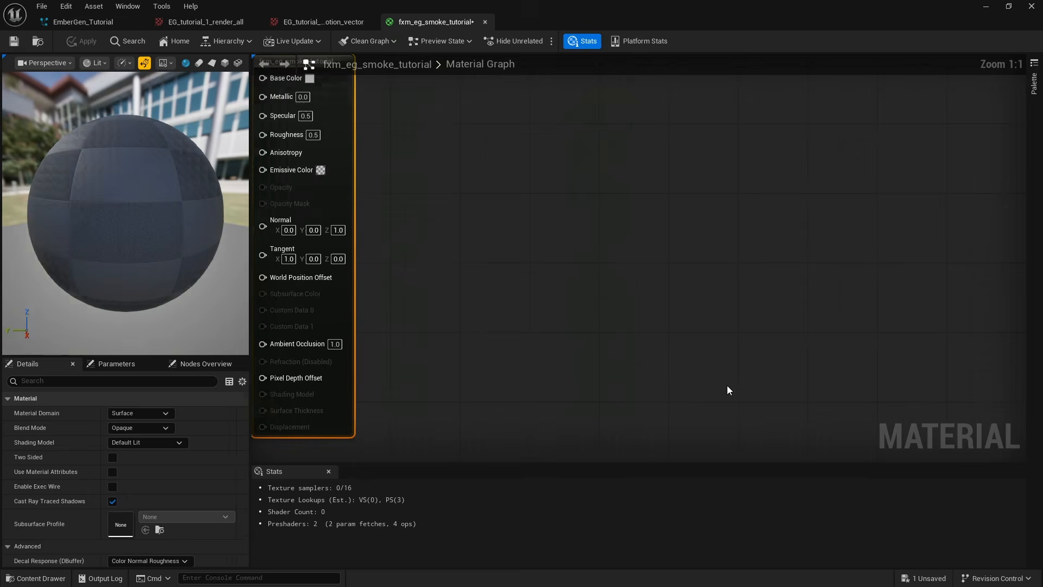
scroll(701, 239, "down", 1)
right_click_drag(410, 158, 628, 223)
scroll(628, 222, "down", 2)
right_click_drag(526, 230, 670, 224)
right_click(698, 186)
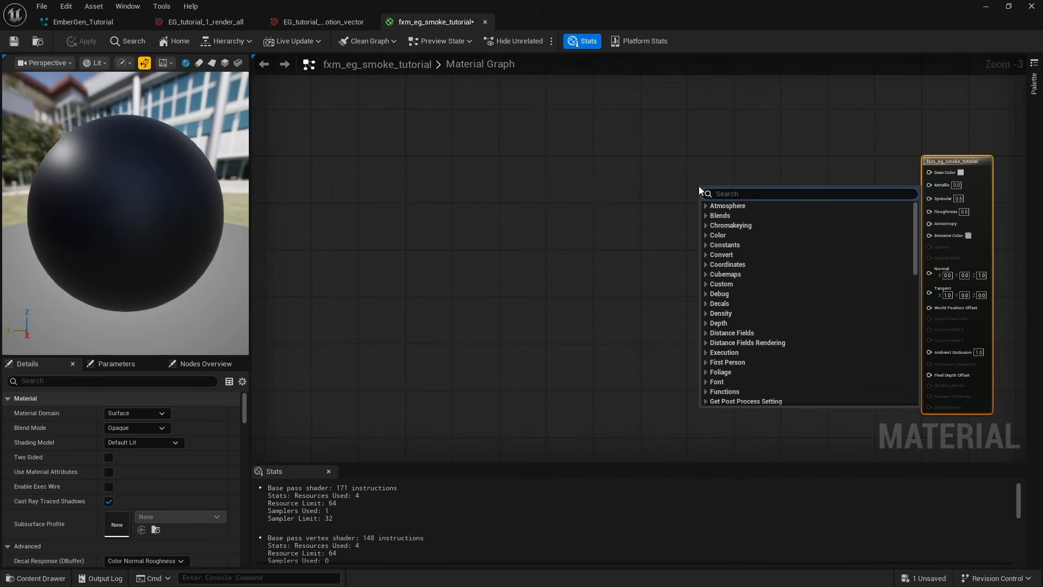
type("flipb mot")
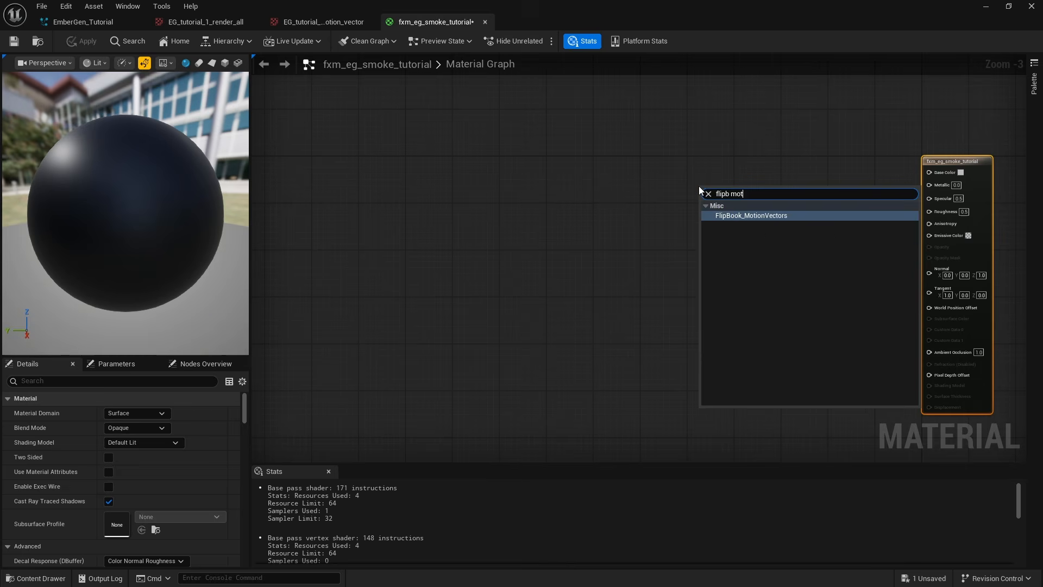
type("ion")
key("Return")
scroll(783, 187, "up", 2)
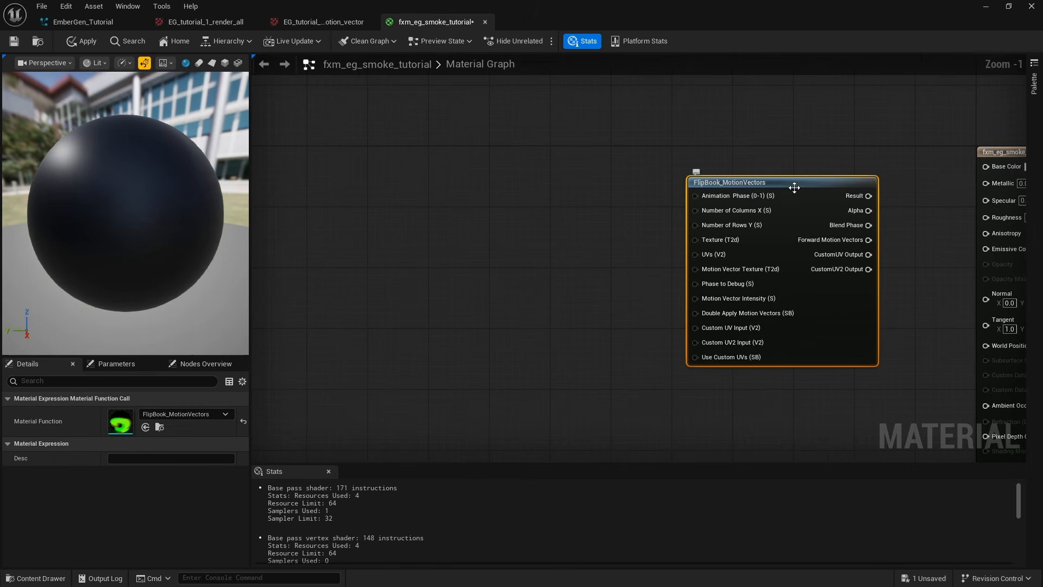
left_click_drag(794, 187, 747, 163)
right_click_drag(910, 176, 820, 180)
Step: Connect the flipbook node's Result to Base Color and insert a Multiply node into that connection
left_click(742, 157)
left_click_drag(654, 144, 869, 153)
left_click(711, 151)
key("m")
left_click(700, 154)
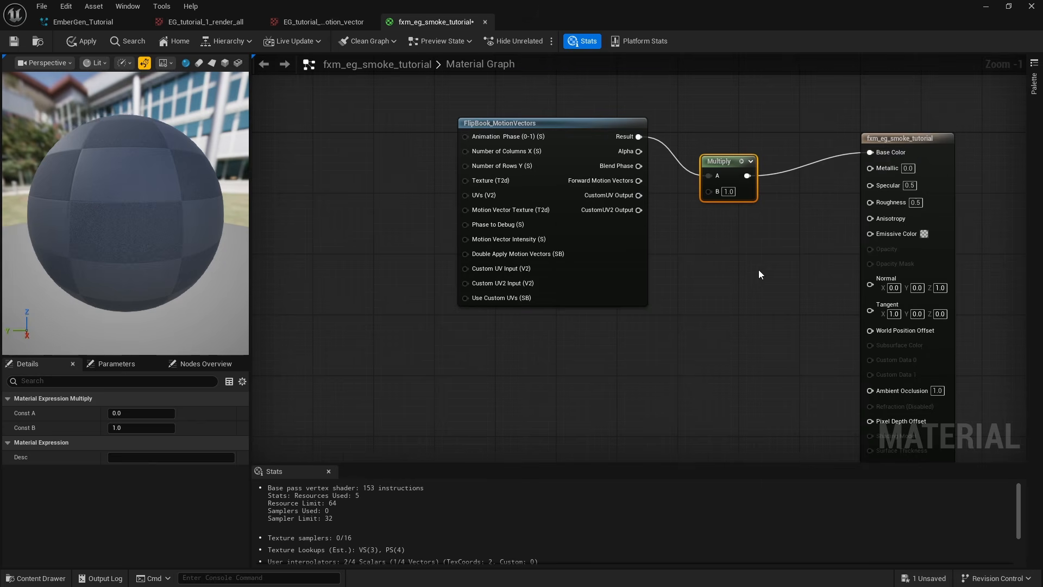
Step: Add a Particle Color node below the flipbook node and connect its RGB to the Multiply's B input
right_click_drag(758, 269, 792, 230)
right_click(576, 298)
type("part")
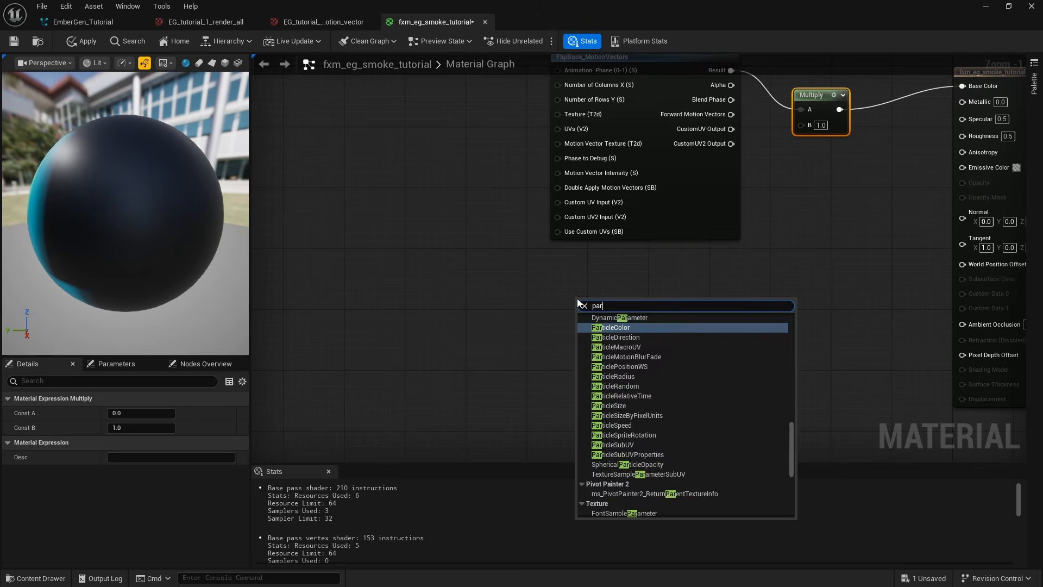
key("Return")
left_click_drag(635, 321, 802, 125)
scroll(839, 209, "down", 1)
right_click_drag(831, 212, 837, 271)
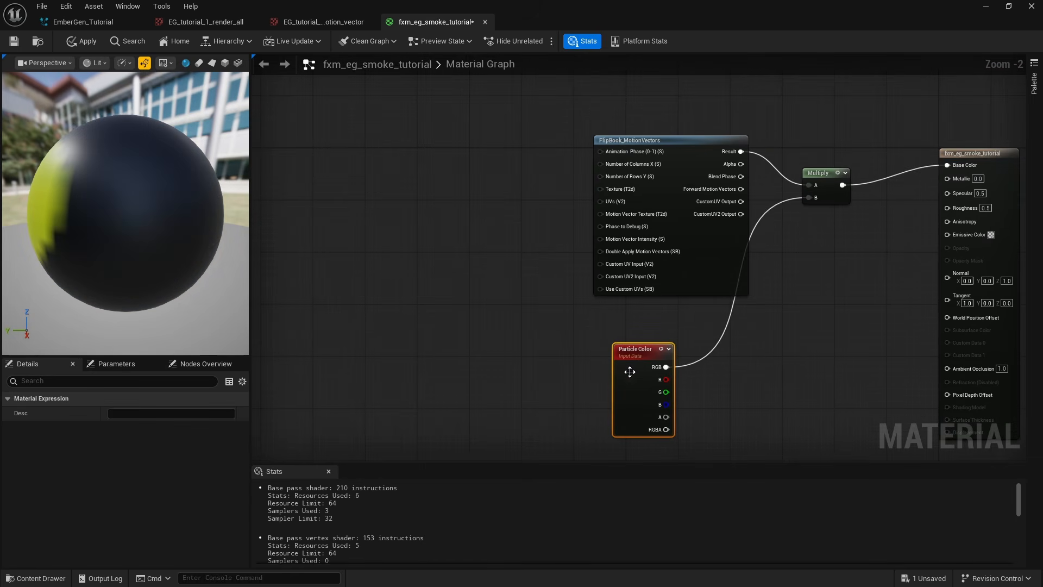
left_click_drag(642, 360, 708, 321)
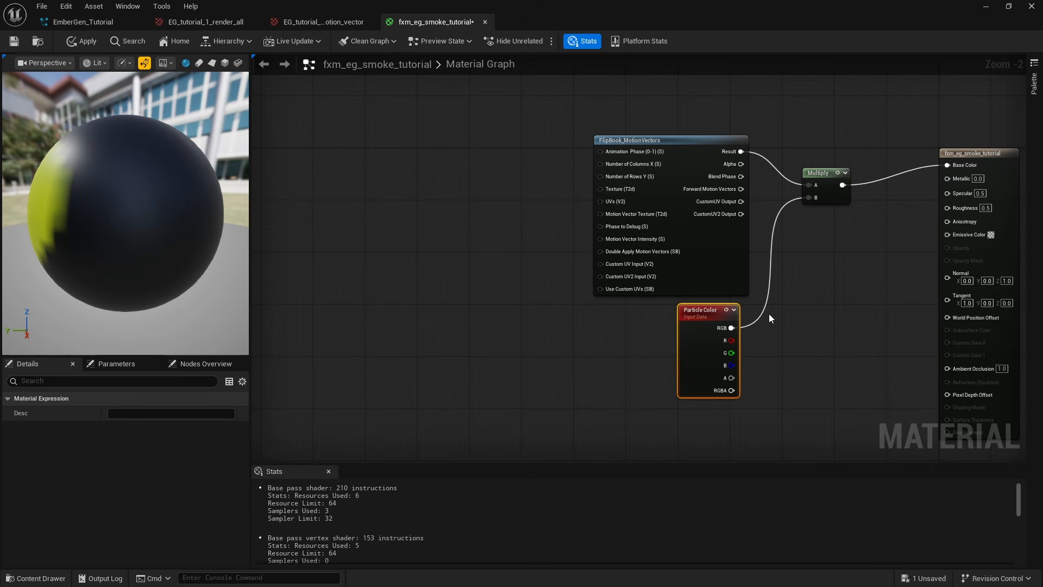
right_click_drag(799, 323, 814, 324)
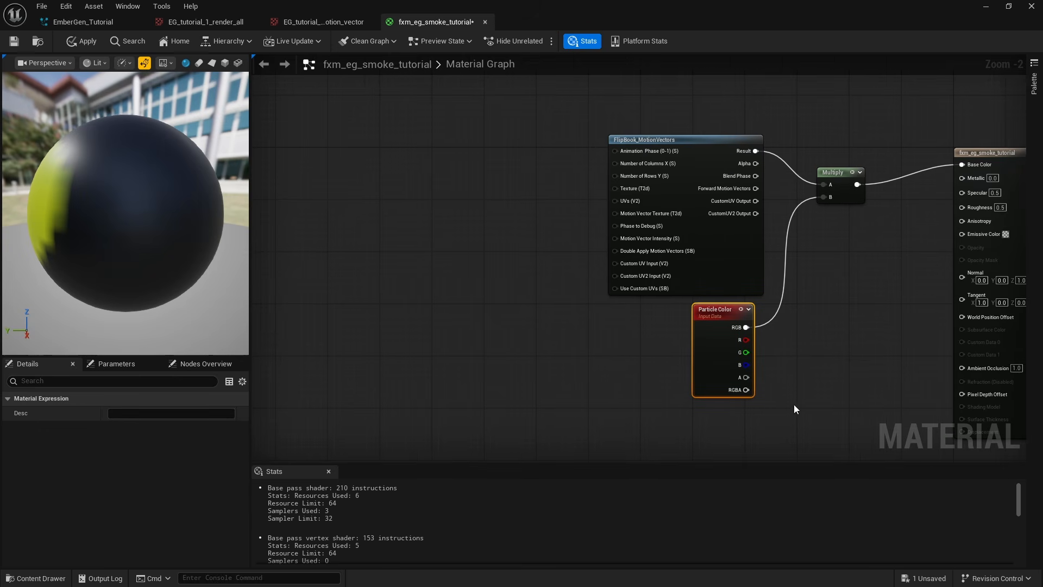
Step: Add a second Multiply node below the first and connect the flipbook node's Alpha to its A input
right_click_drag(794, 406, 782, 325)
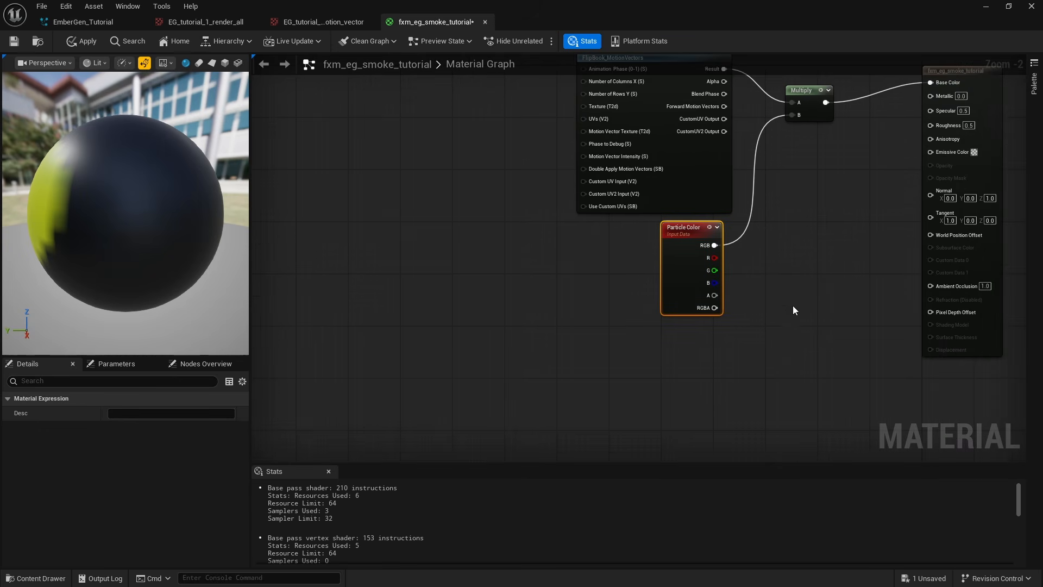
key("m")
left_click(815, 295)
right_click_drag(772, 184, 750, 217)
left_click_drag(702, 114, 769, 294)
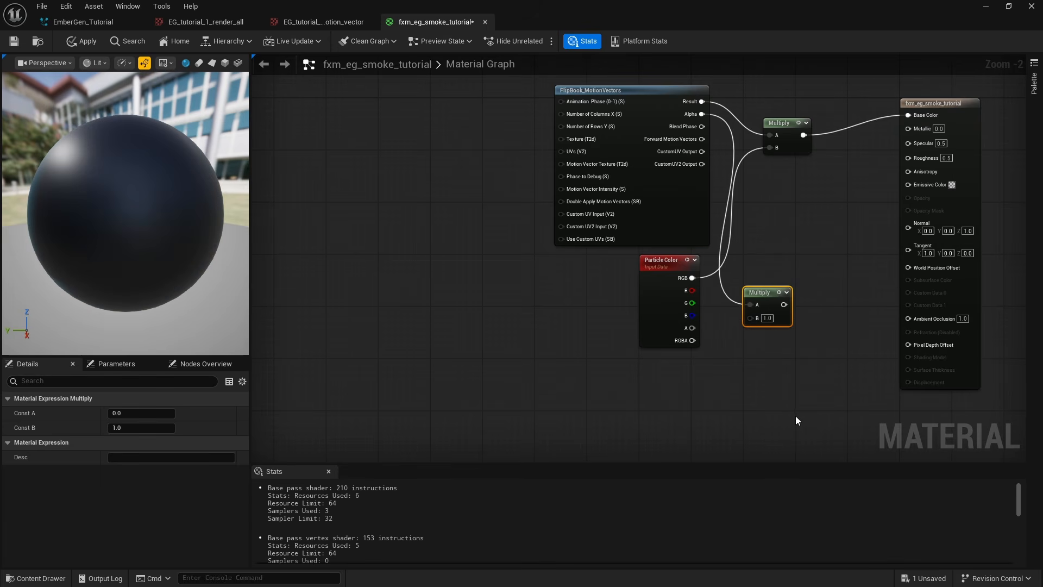
left_click(762, 281)
left_click(767, 295)
Step: Add a Depth Fade node below Particle Color and connect it to the second Multiply's B input
right_click(726, 409)
type("d")
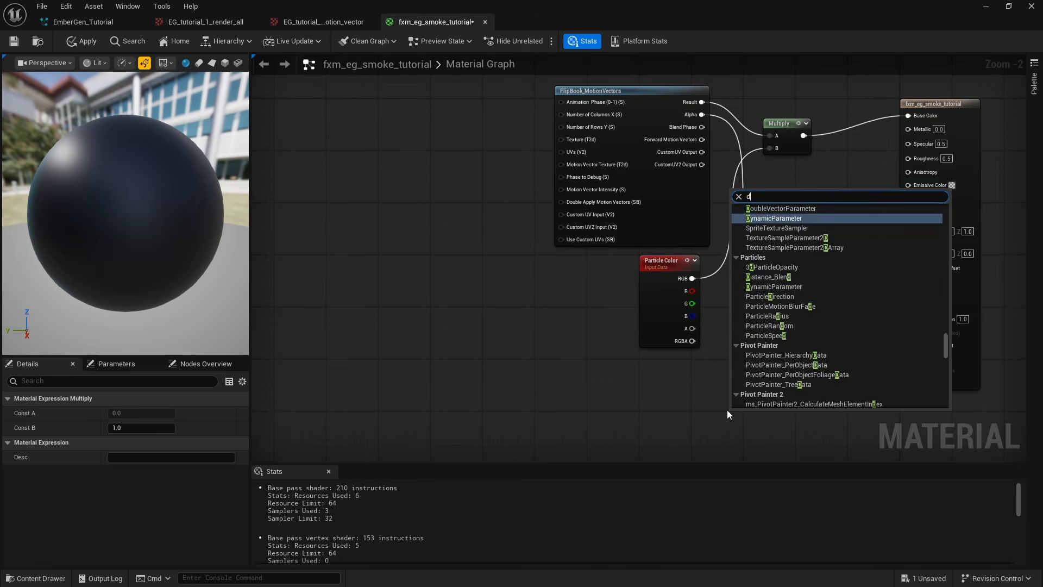
type("ep")
key("Return")
left_click_drag(804, 419, 783, 265)
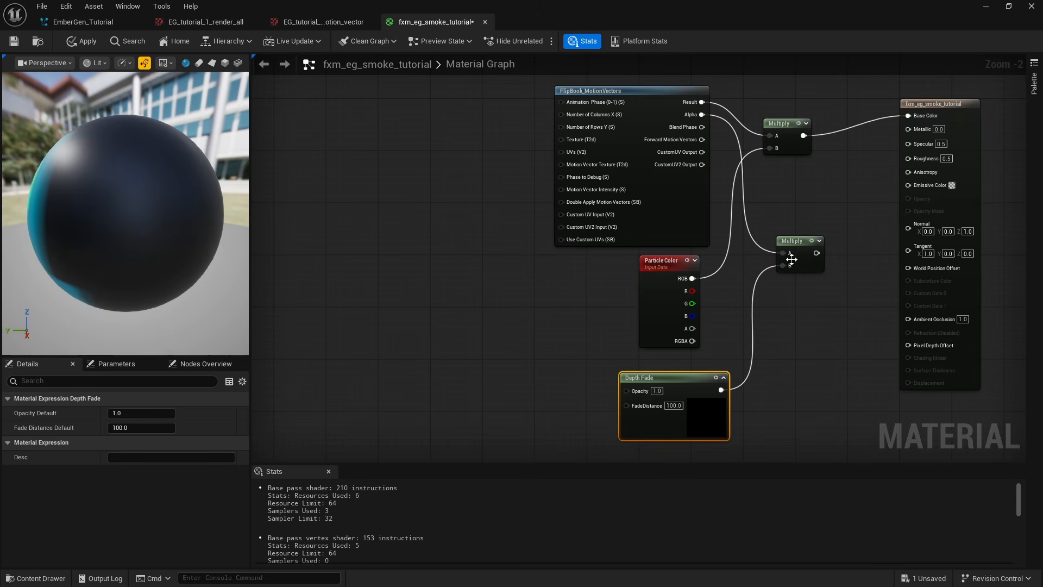
right_click_drag(861, 242, 779, 238)
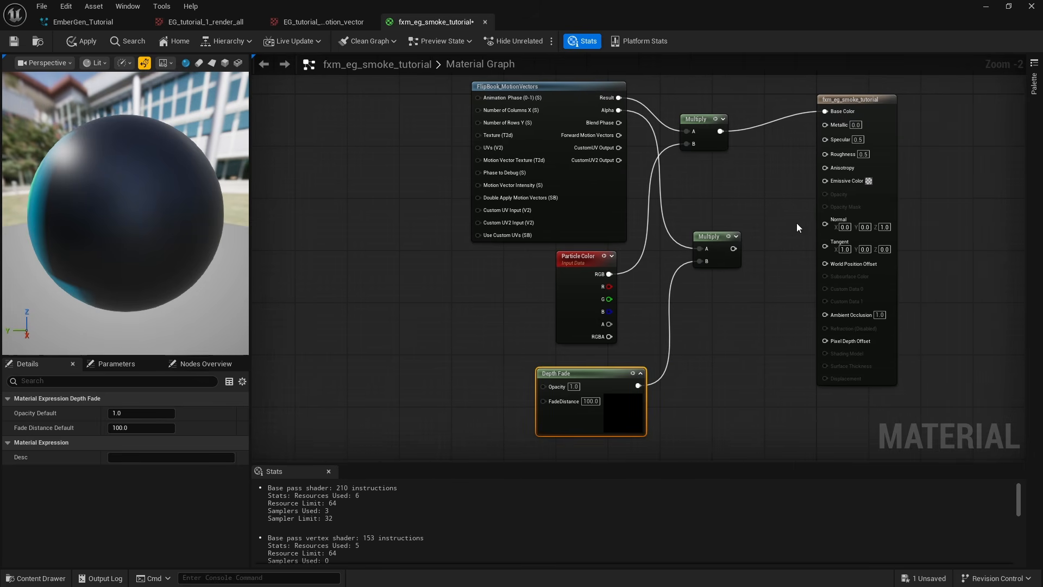
Step: Move the material output node farther from the other nodes and add a OneMinus node fed by Particle Color's alpha
left_click_drag(870, 112, 941, 96)
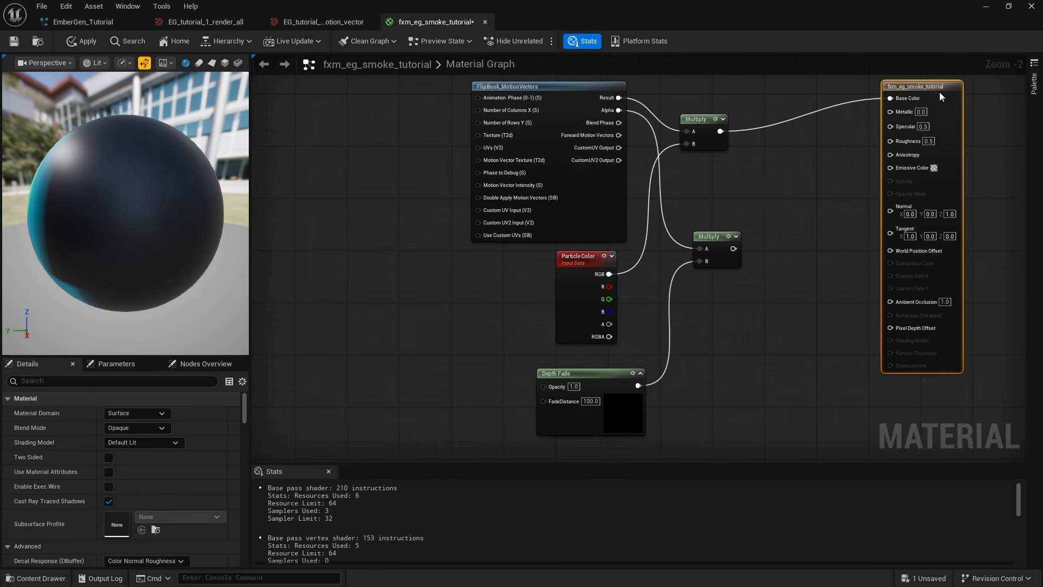
left_click(733, 341)
right_click(729, 329)
type("one")
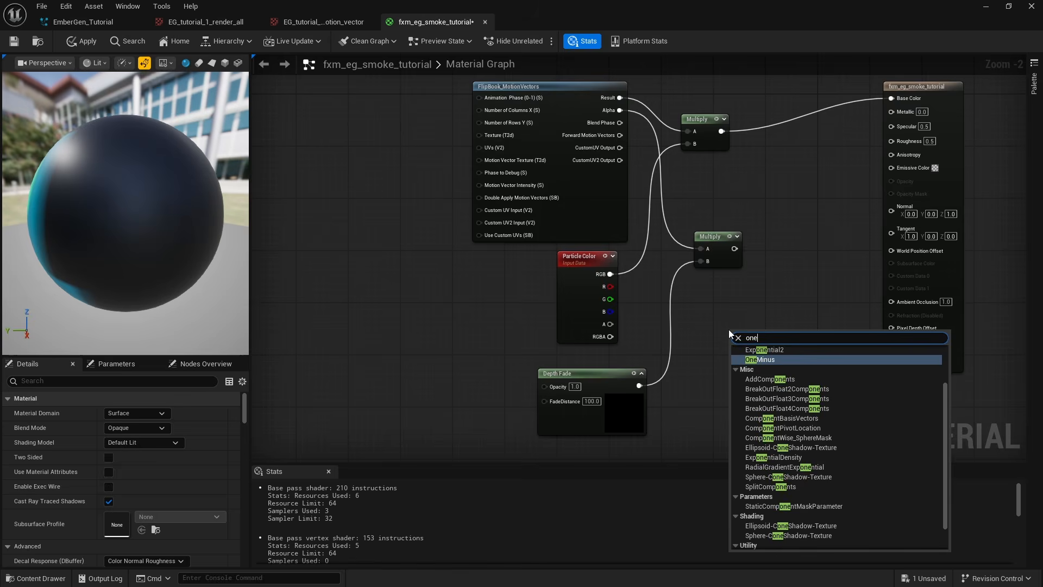
key("Return")
left_click_drag(608, 330, 688, 328)
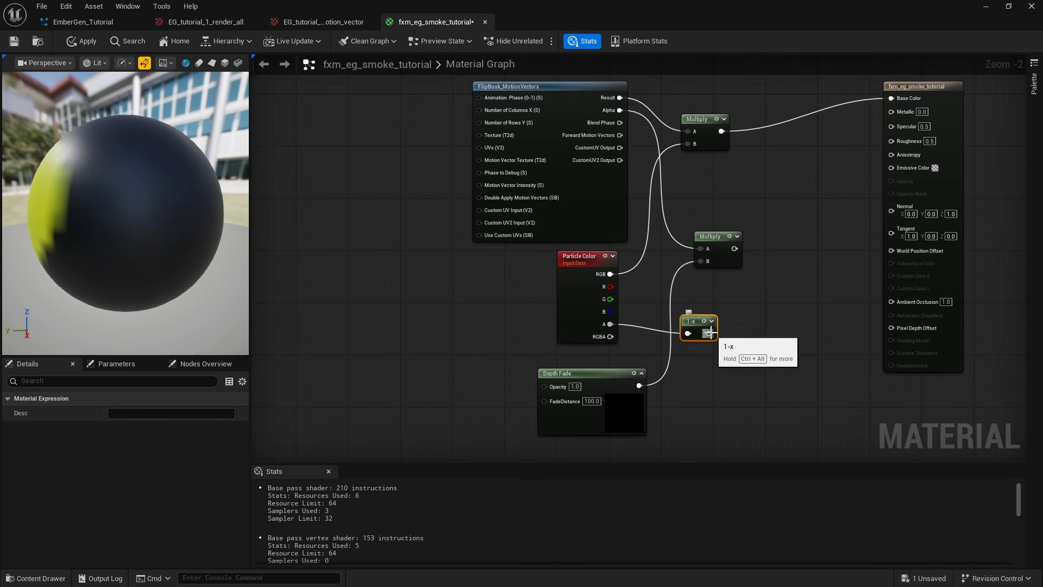
Step: Add a Subtract node with the second Multiply connected to A and the OneMinus result connected to B
right_click(751, 322)
type("sub")
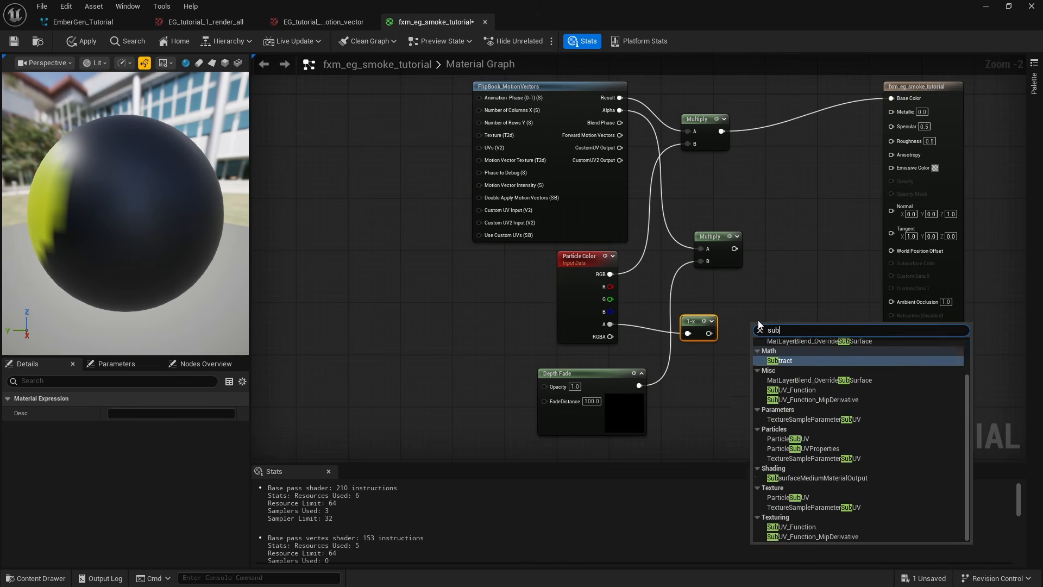
key("Return")
left_click_drag(732, 248, 790, 302)
left_click_drag(709, 333, 776, 297)
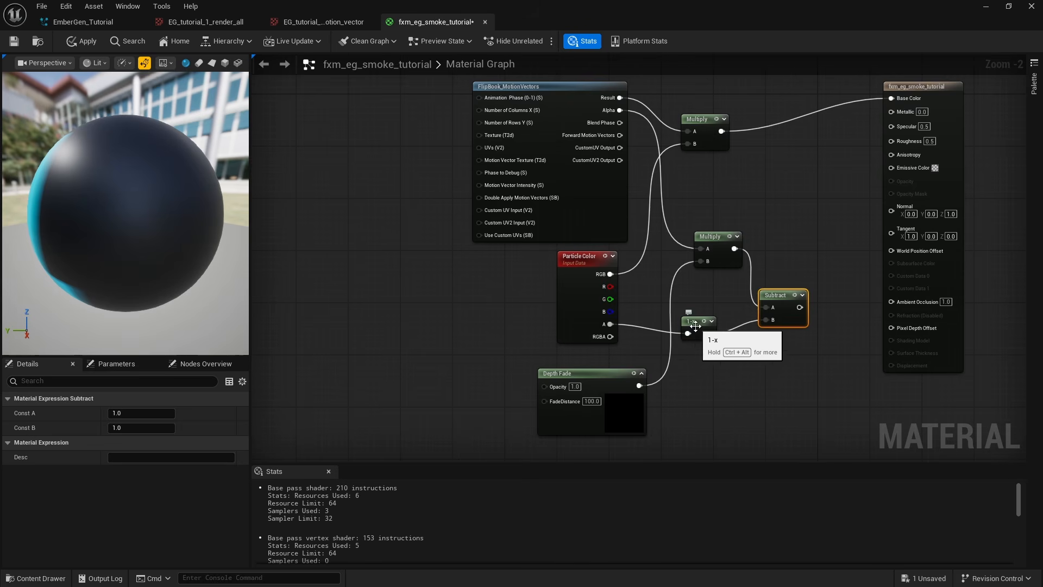
Step: Tidy the graph by repositioning the OneMinus node and aligning the Subtract node with the second Multiply
left_click_drag(692, 324, 686, 317)
left_click_drag(778, 301, 767, 307)
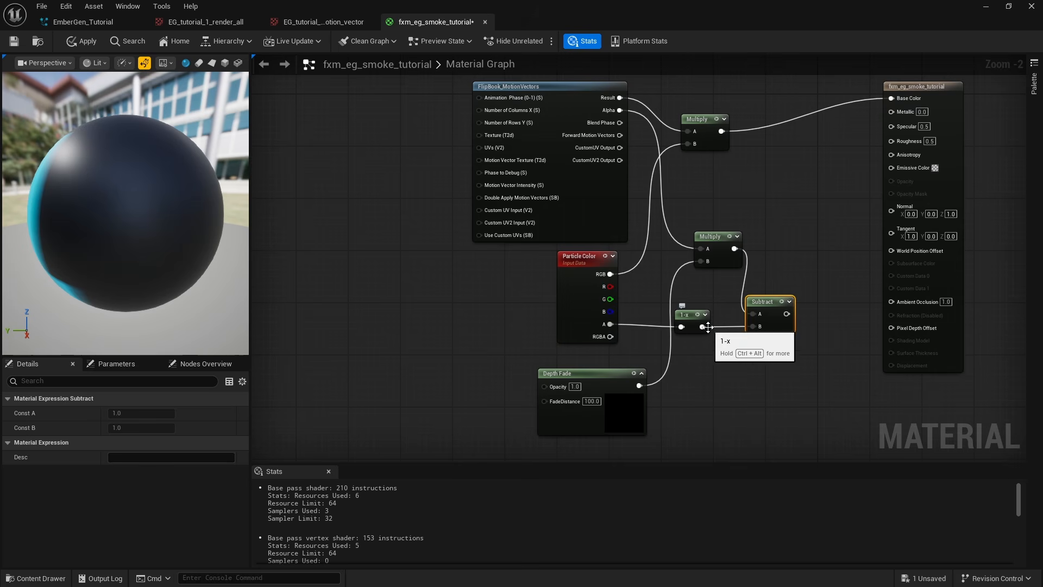
left_click_drag(768, 303, 774, 289)
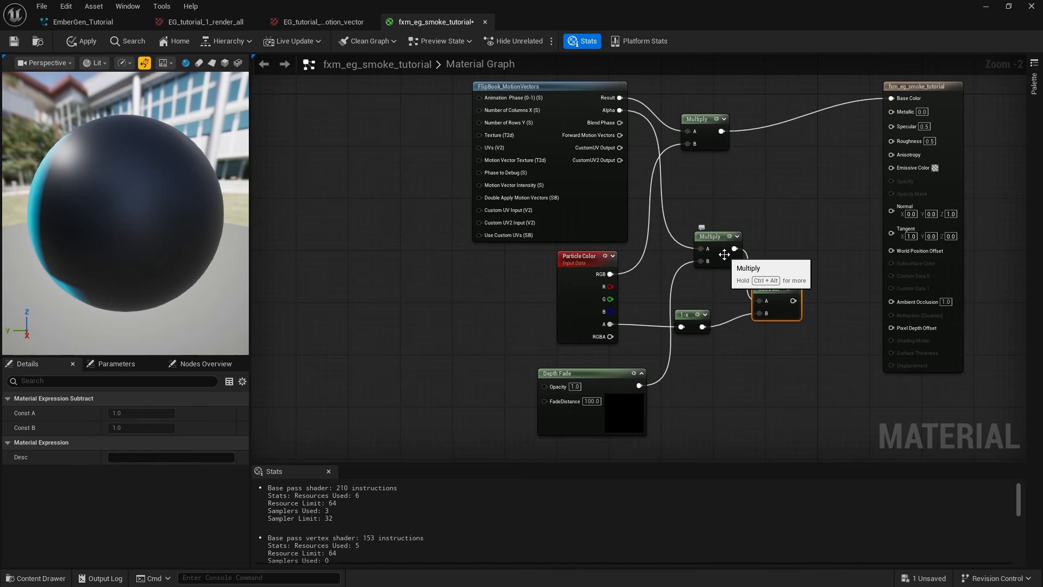
left_click_drag(780, 290, 773, 284)
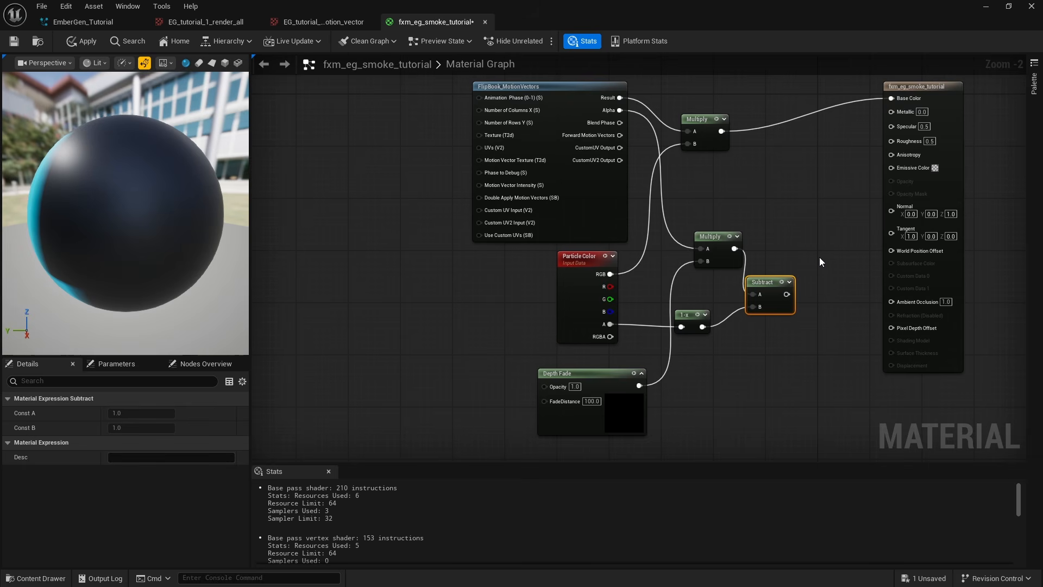
right_click_drag(819, 257, 788, 279)
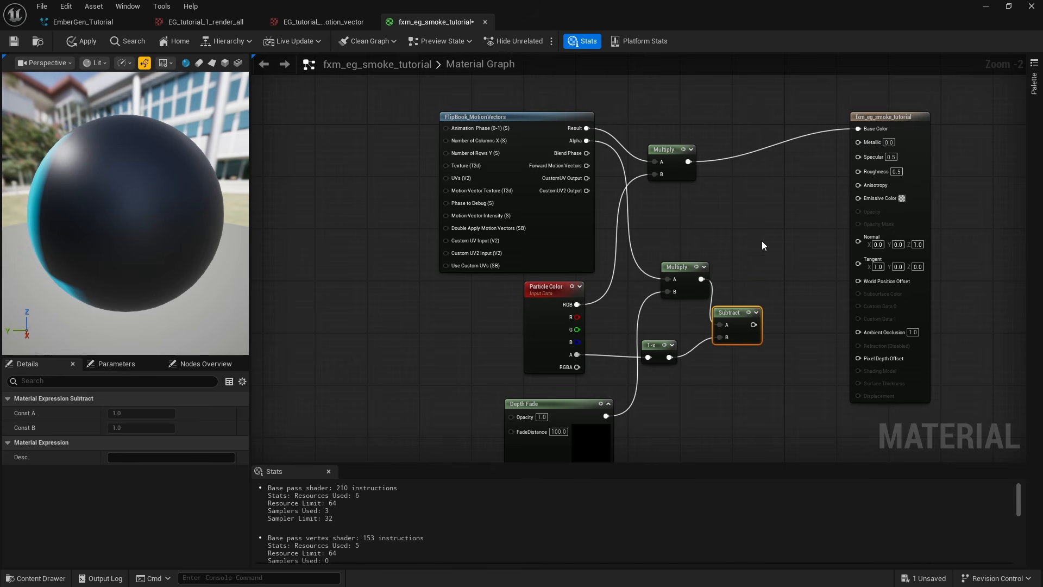
right_click_drag(761, 240, 756, 247)
left_click_drag(733, 326, 752, 279)
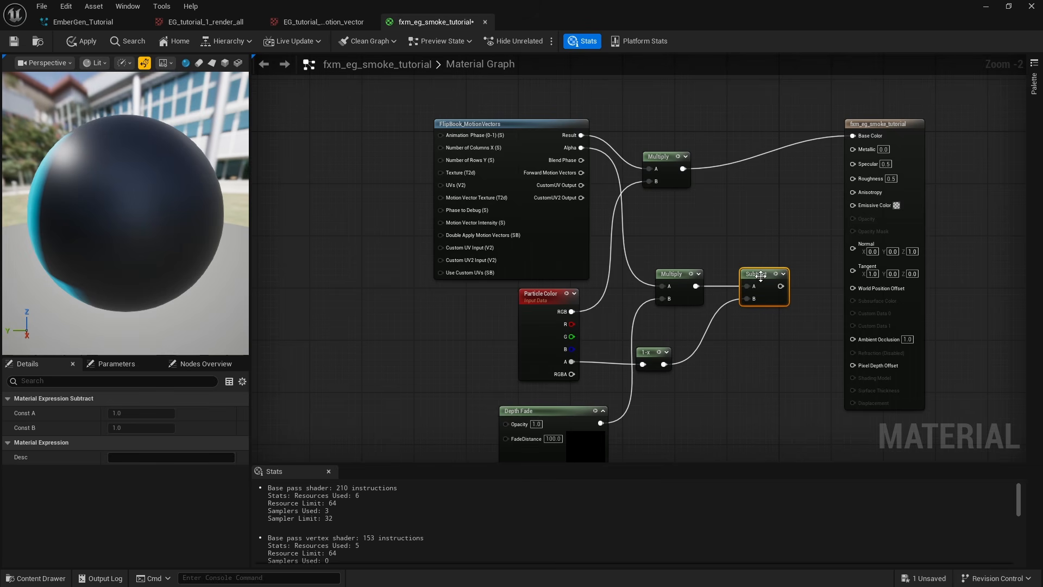
right_click_drag(824, 249, 787, 266)
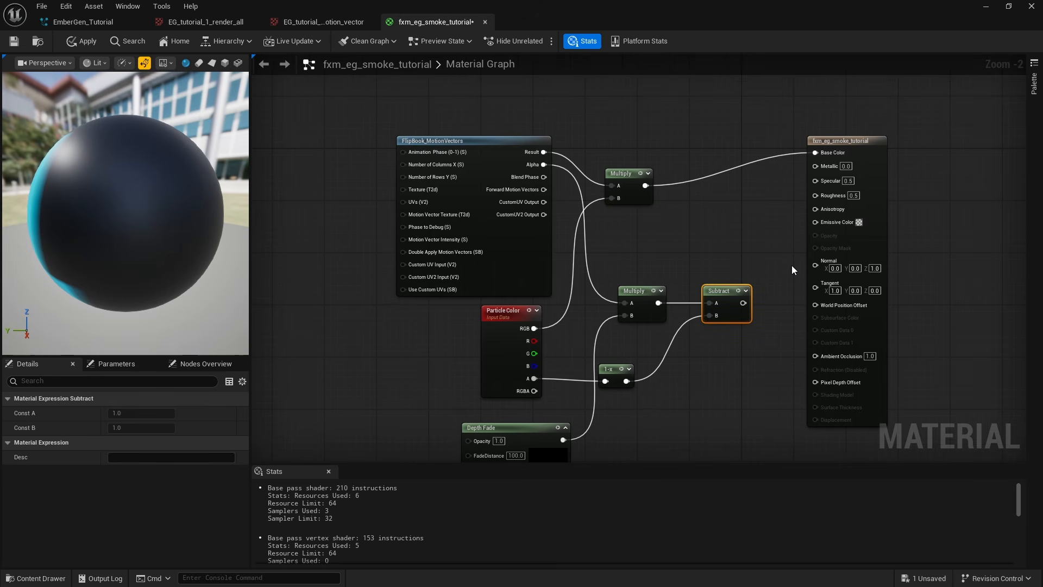
Step: Set the material's Blend Mode to Translucent and connect the Subtract output to Opacity
left_click(628, 260)
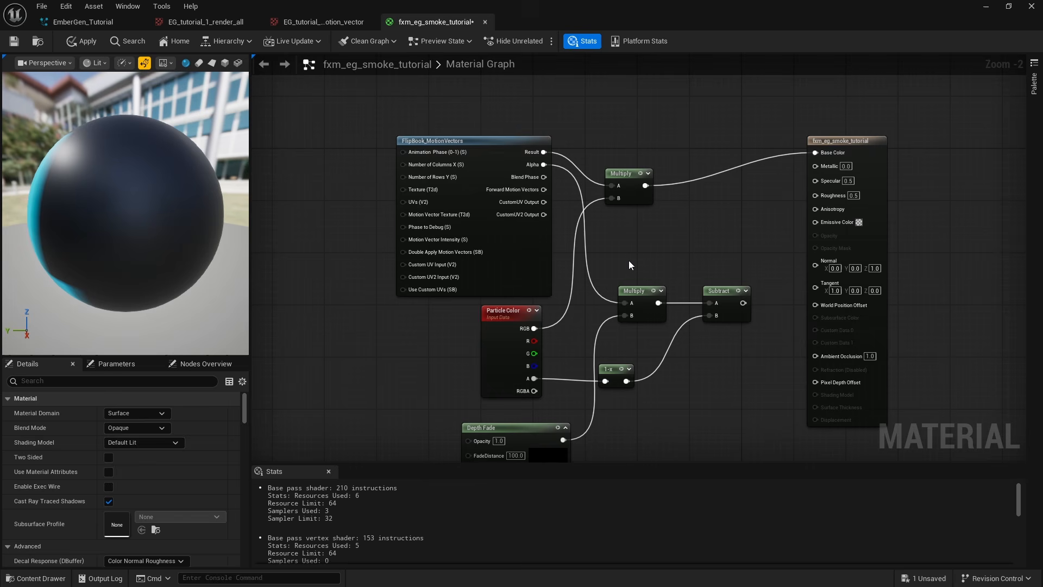
left_click(136, 429)
left_click(132, 458)
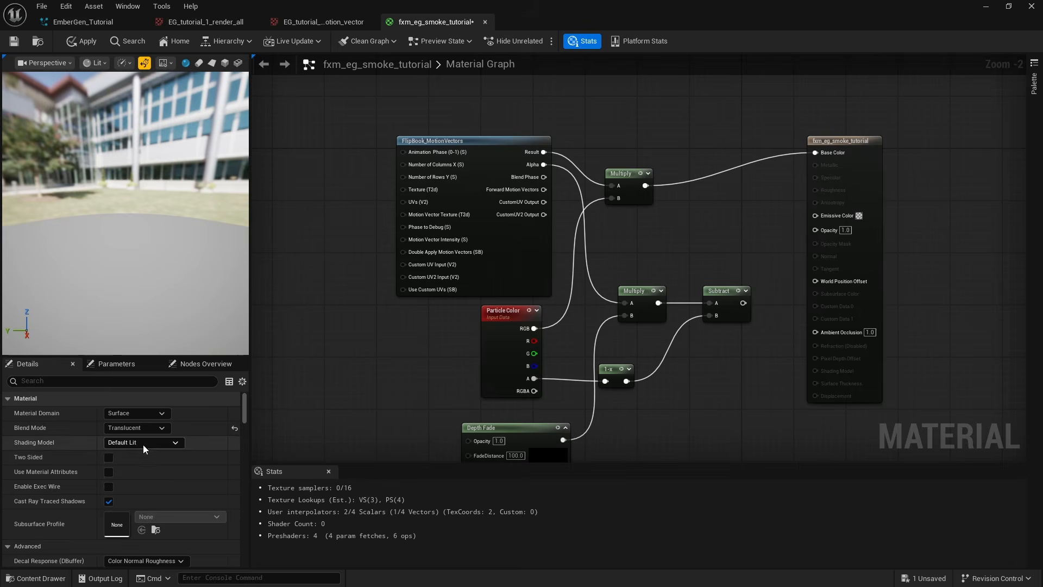
right_click_drag(754, 257, 721, 265)
left_click_drag(710, 310, 782, 237)
right_click_drag(689, 258, 811, 269)
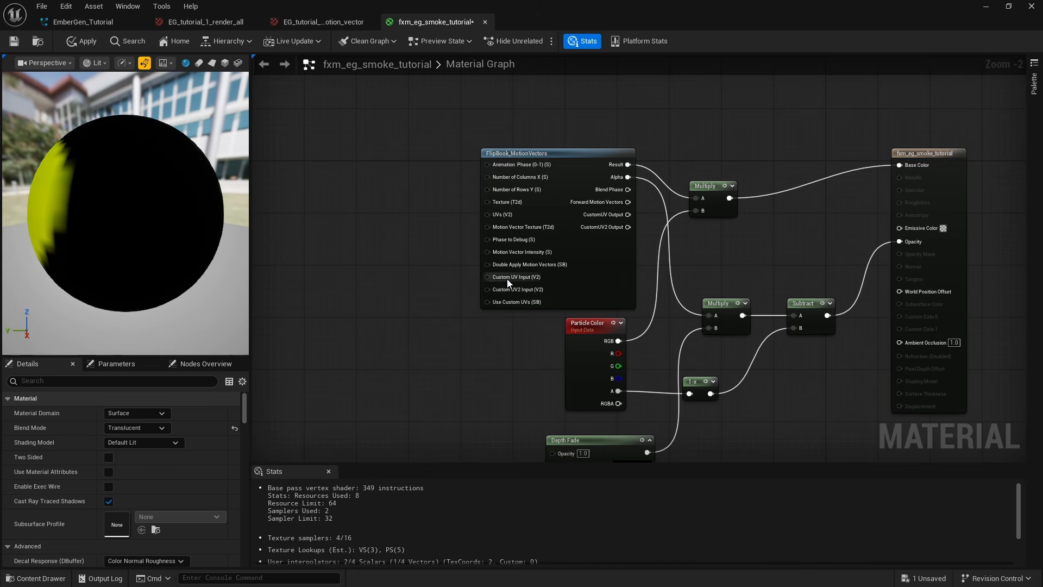
scroll(507, 279, "down", 1)
right_click_drag(506, 279, 639, 295)
scroll(598, 330, "down", 2)
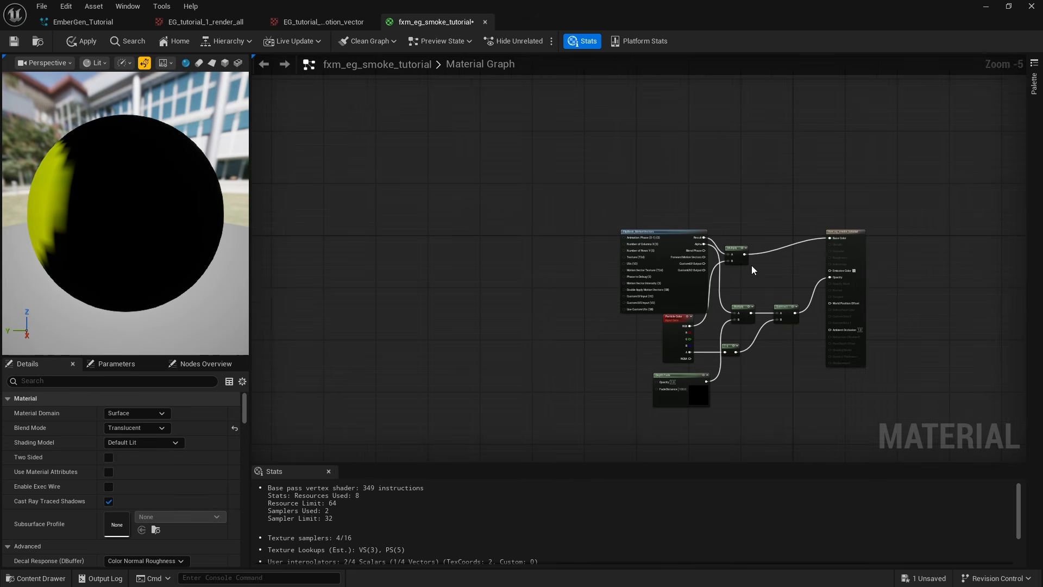
Step: Add a Texture Object node in the empty graph area before the FlipBook_MotionVectors node
right_click_drag(754, 277, 906, 299)
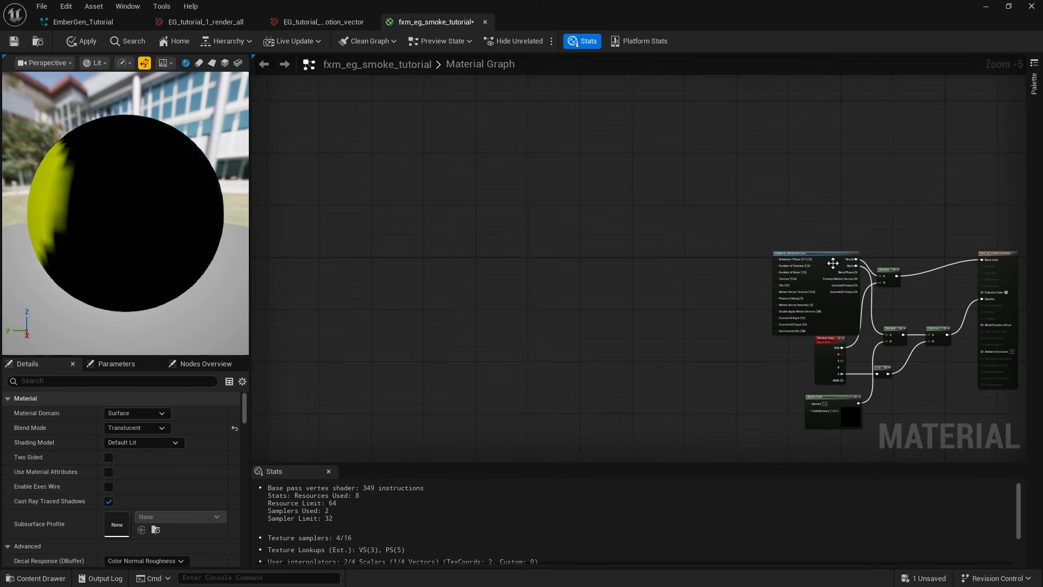
right_click(682, 236)
type("obje")
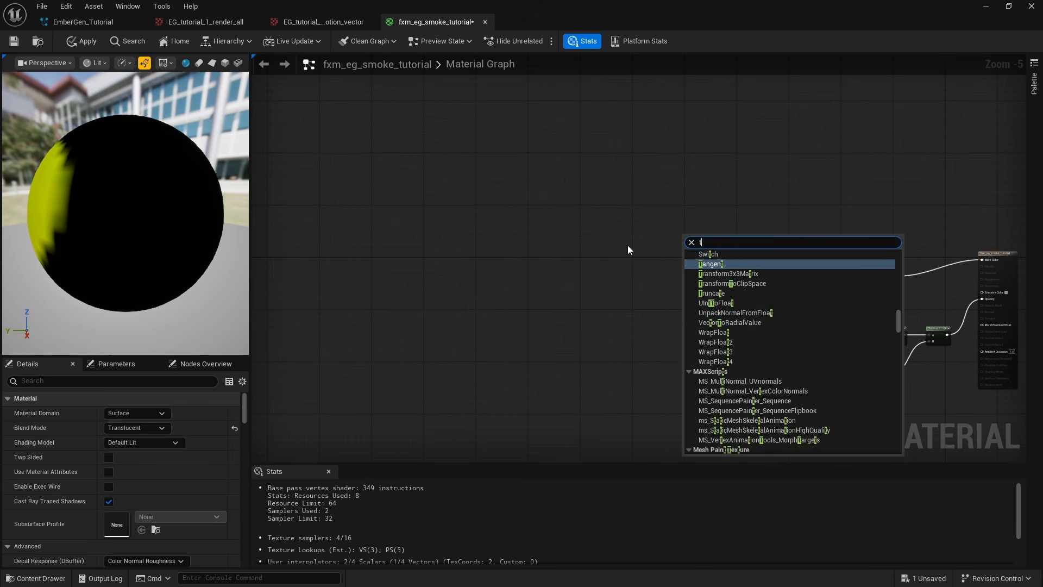
type("ct texture")
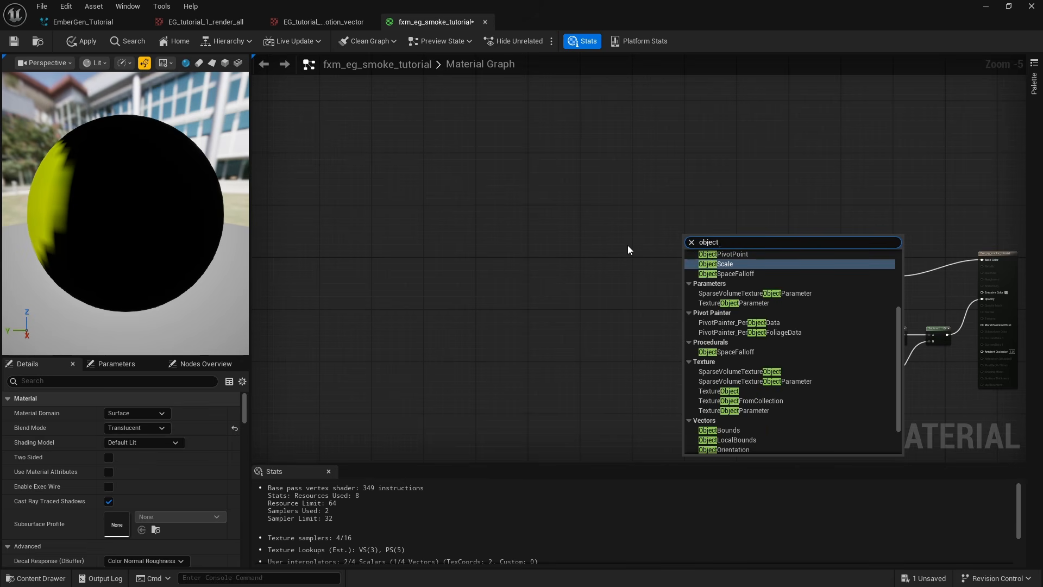
key("Return")
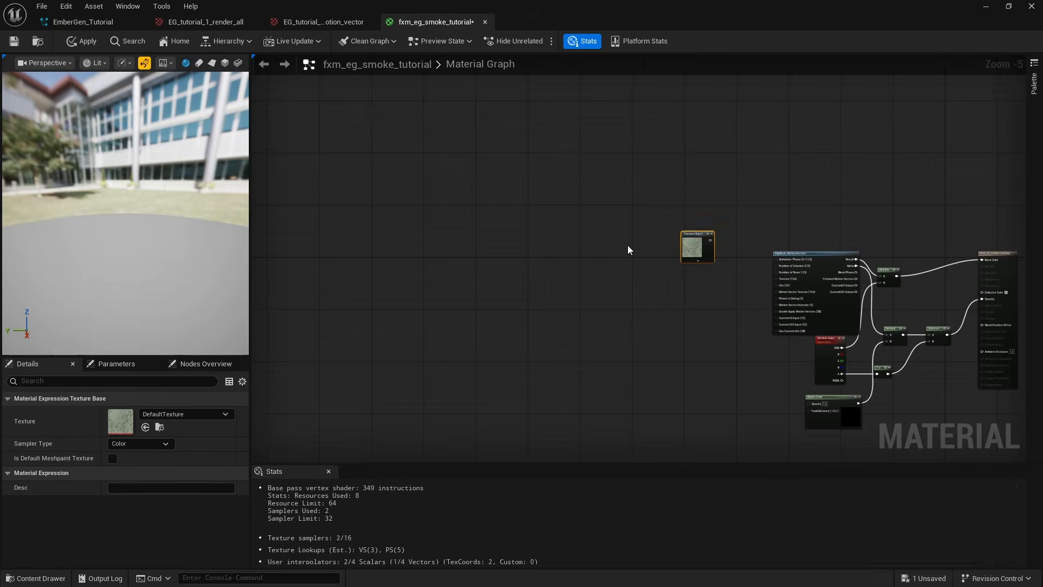
Step: Assign the EG_tutorial_1_render_all texture to the new Texture Object node
scroll(628, 245, "up", 4)
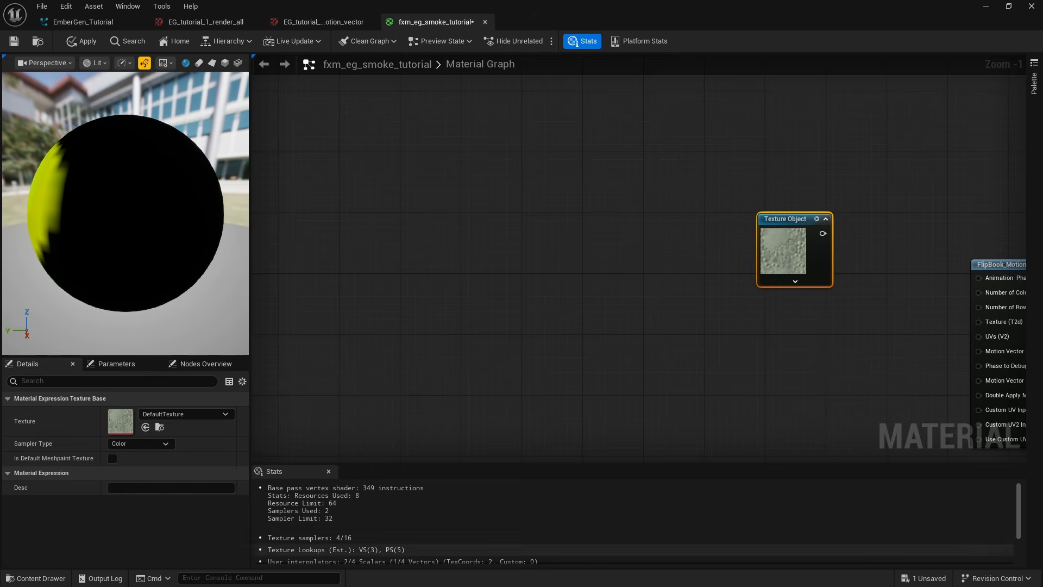
left_click(162, 414)
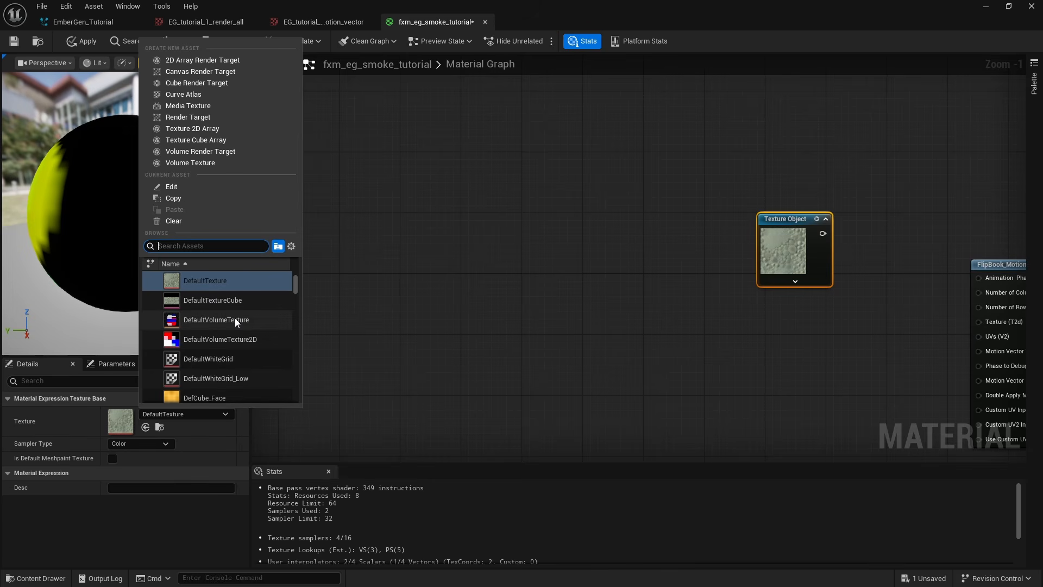
type("eg tutor")
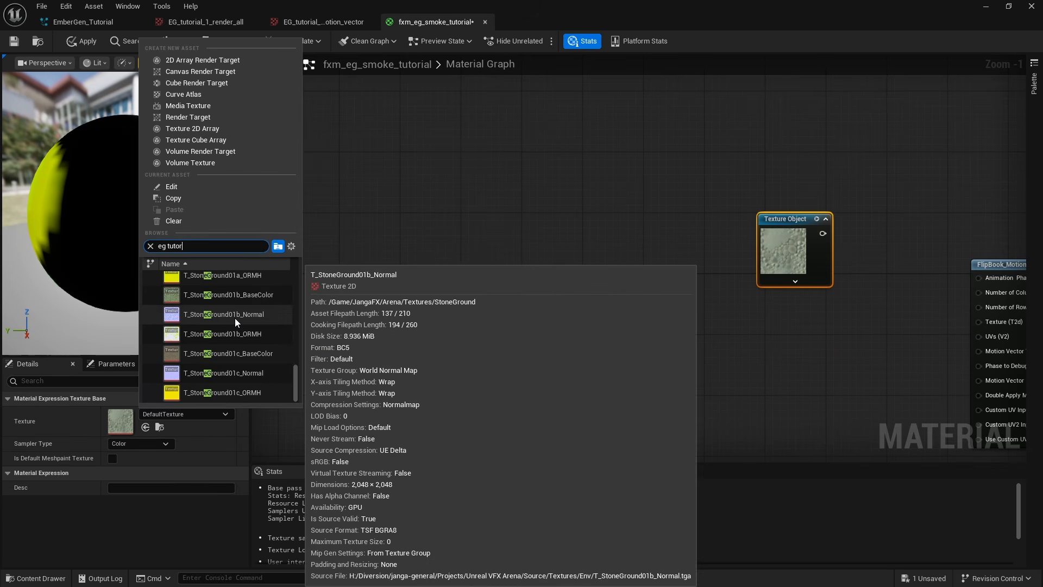
left_click(266, 301)
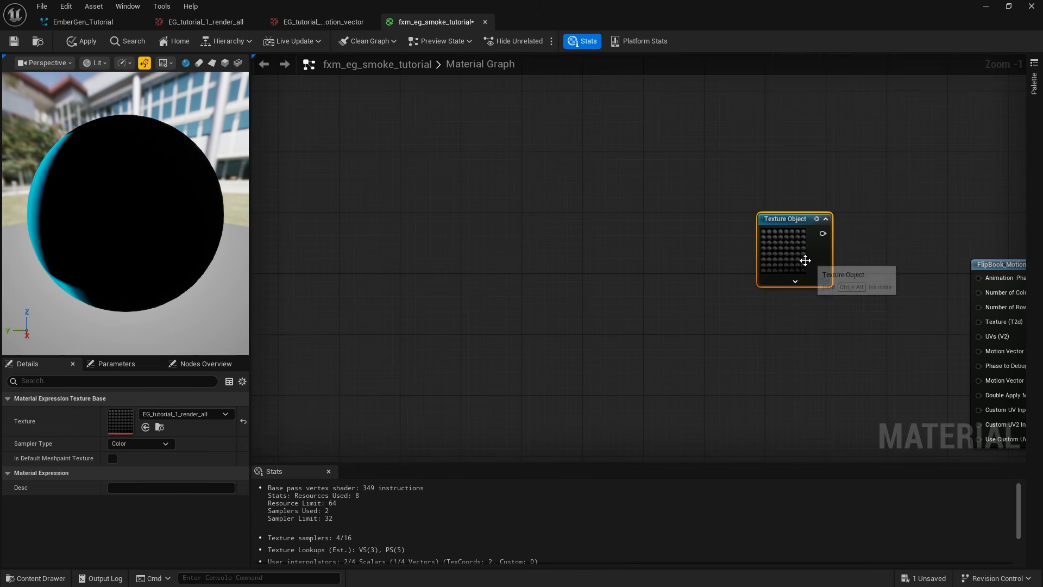
Step: Duplicate the Texture Object, align the copy below the original, and assign it the EG_tutorial_1_motion_vector texture
key("ctrl+c")
key("ctrl+v")
left_click_drag(809, 375, 779, 351)
left_click(196, 413)
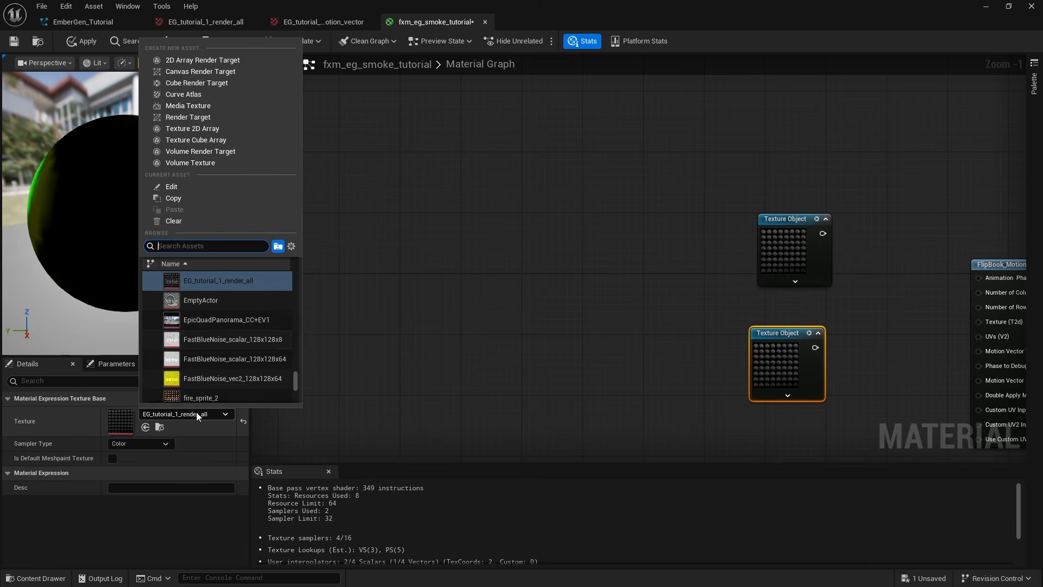
left_click(227, 281)
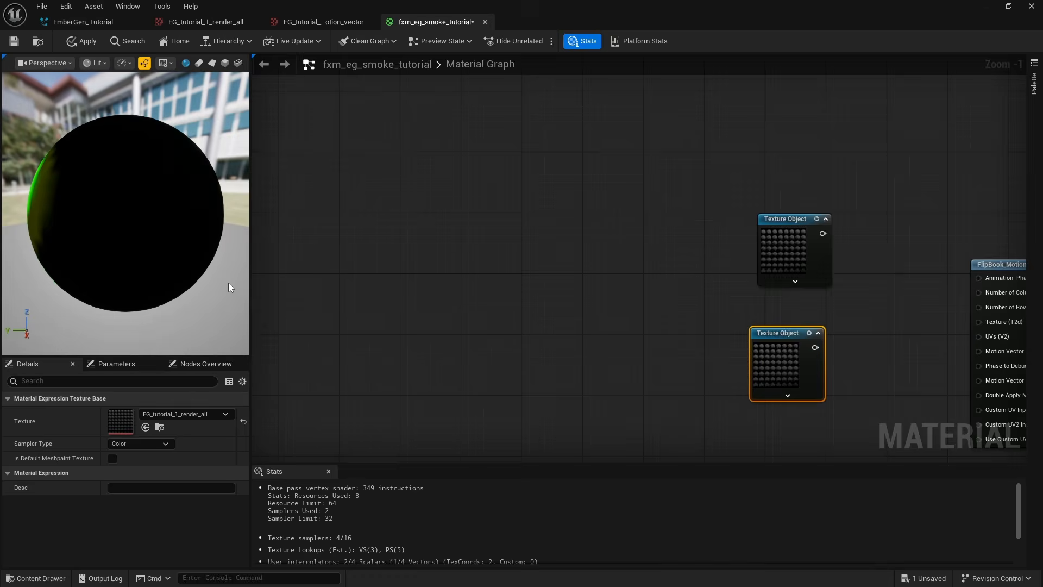
left_click_drag(788, 368, 797, 361)
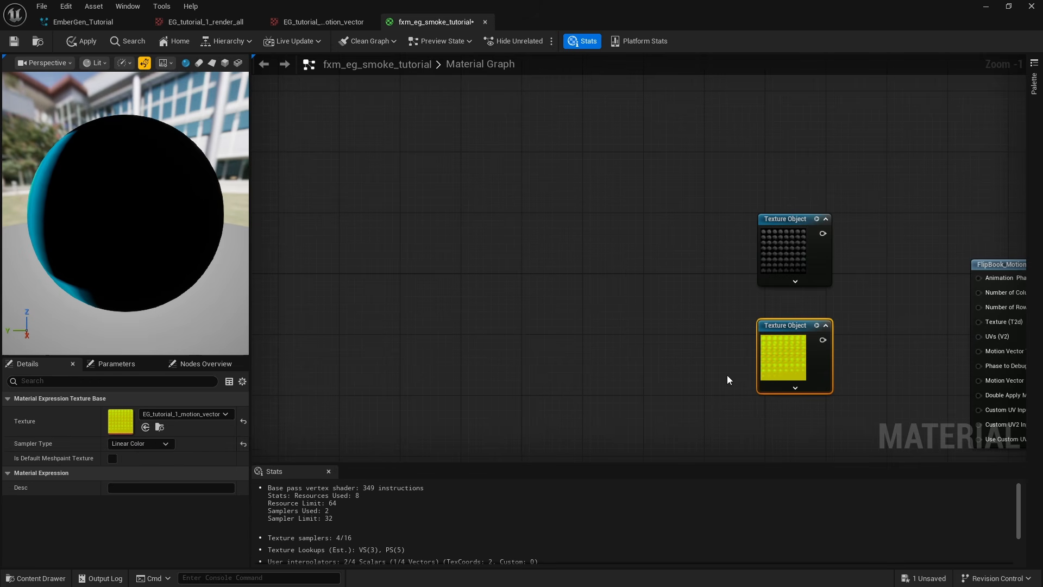
Step: Connect the motion vector texture to FlipBook_MotionVectors' Motion Vector Texture input and the render_all texture to its Texture input
right_click_drag(855, 331, 690, 321)
left_click(739, 347)
left_click_drag(649, 305, 816, 315)
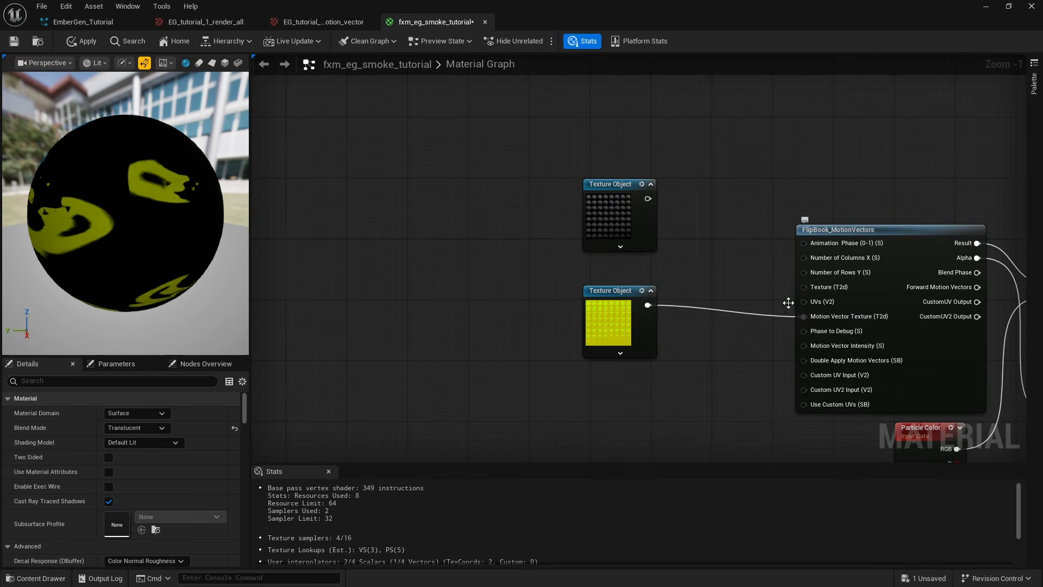
left_click_drag(648, 199, 806, 287)
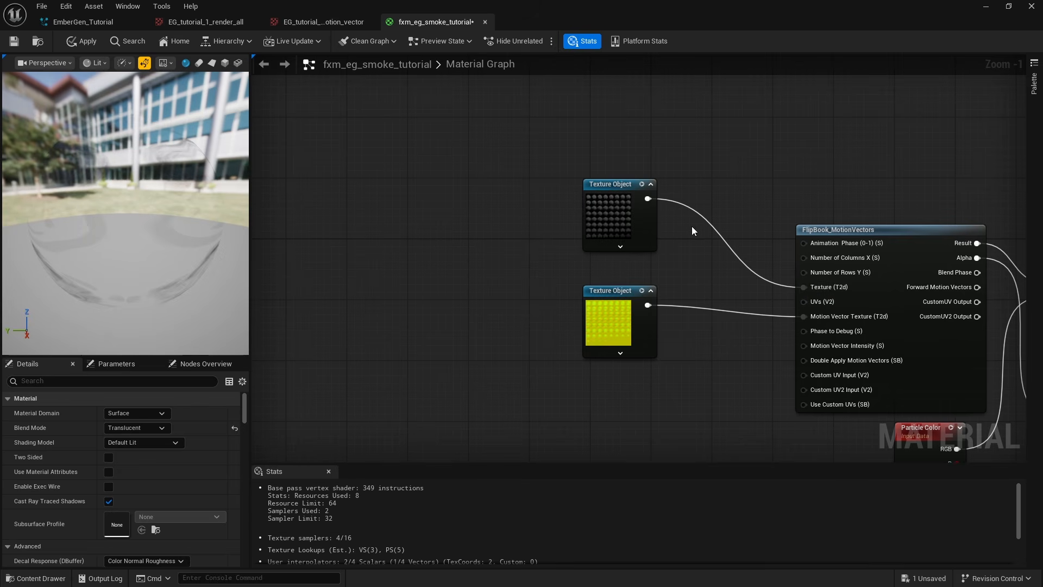
Step: Add a Dynamic Parameter node and place it above the two Texture Object nodes
right_click_drag(881, 139, 904, 174)
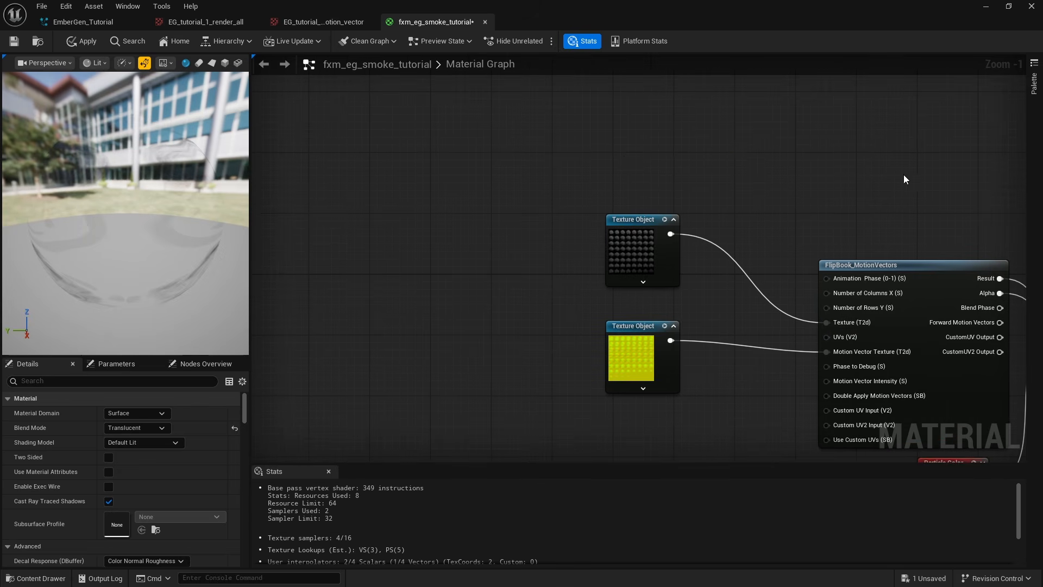
right_click(624, 156)
type("dyn")
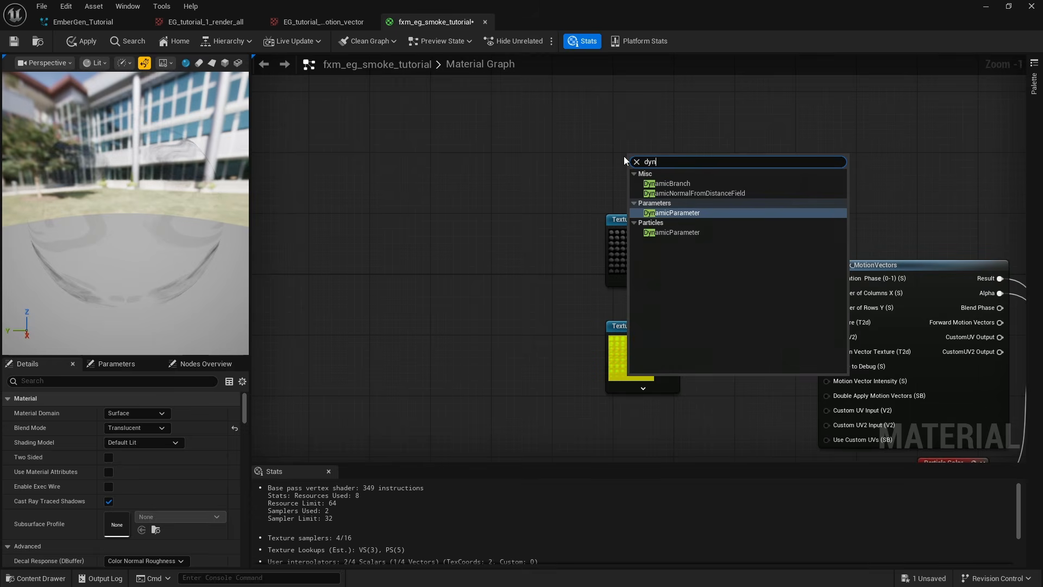
key("Return")
left_click_drag(691, 158, 630, 102)
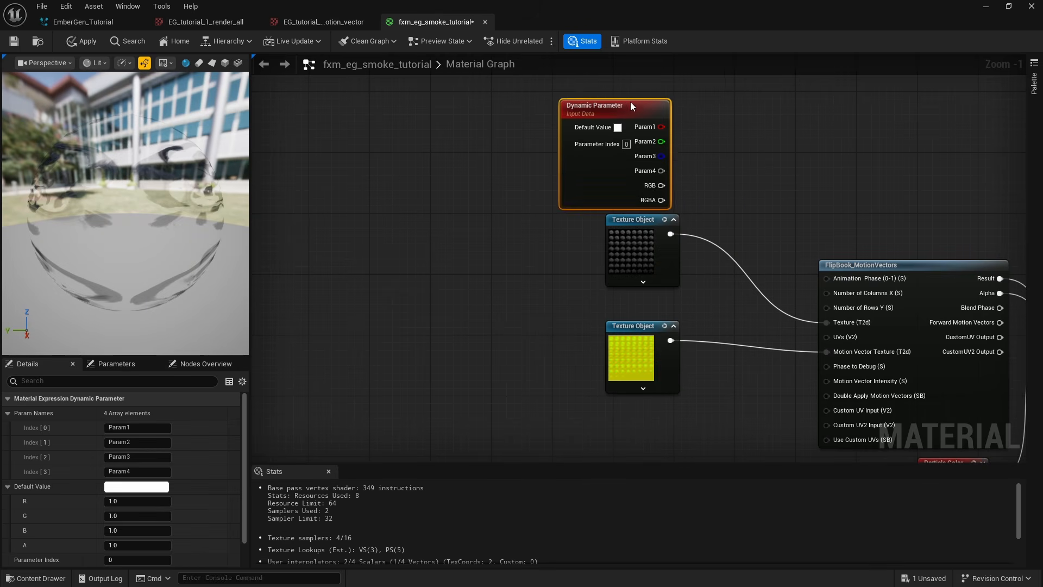
Step: Add a Time node between the Dynamic Parameter and the FlipBook_MotionVectors node
left_click(729, 172)
right_click_drag(729, 172, 730, 166)
right_click(725, 157)
type("t")
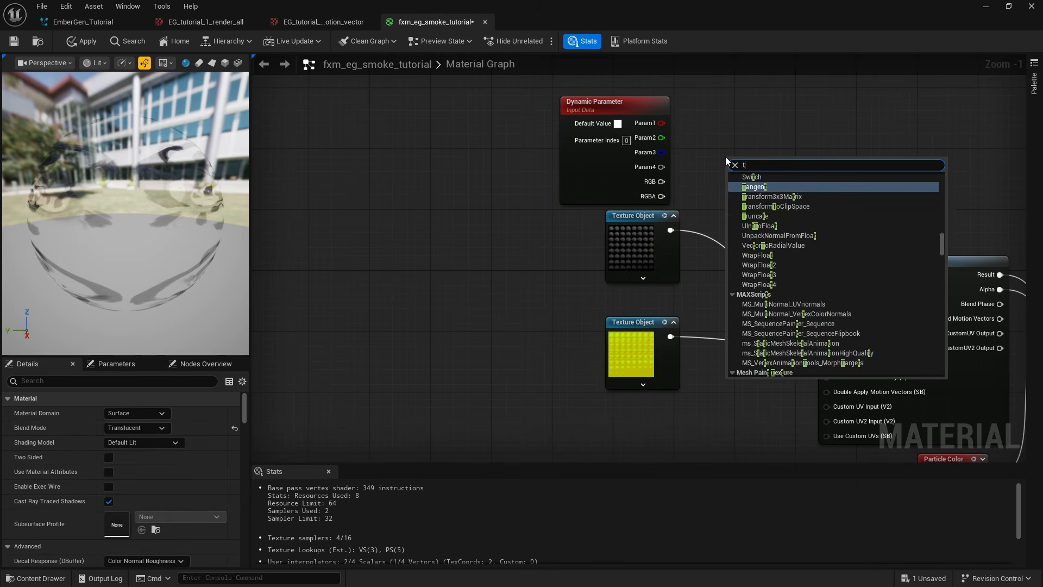
type("ime")
key("Return")
Step: Add a Frac node fed by Time and connect its output to the flipbook's Animation Phase input
right_click(829, 155)
type("frac")
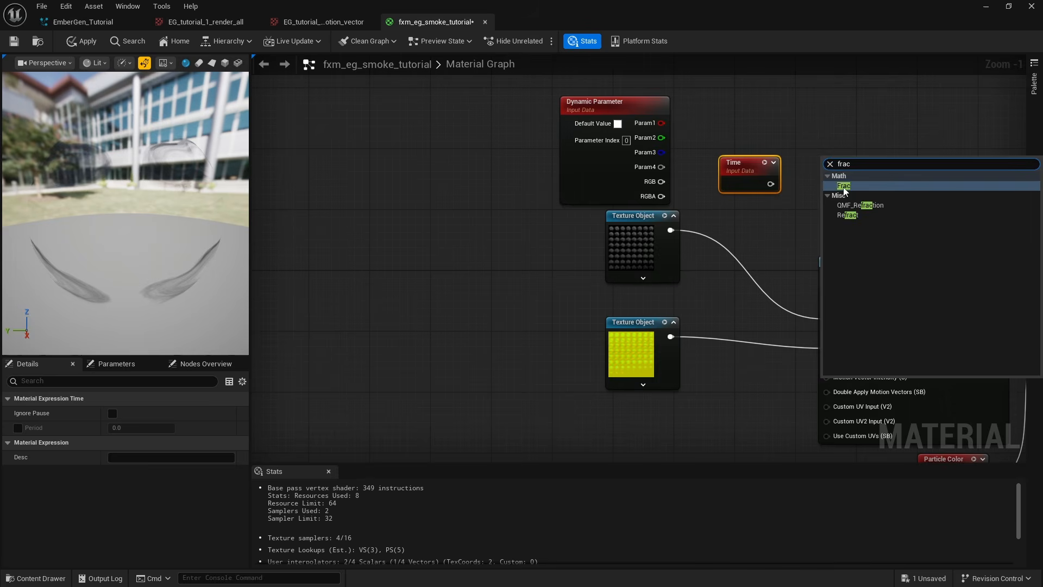
key("Return")
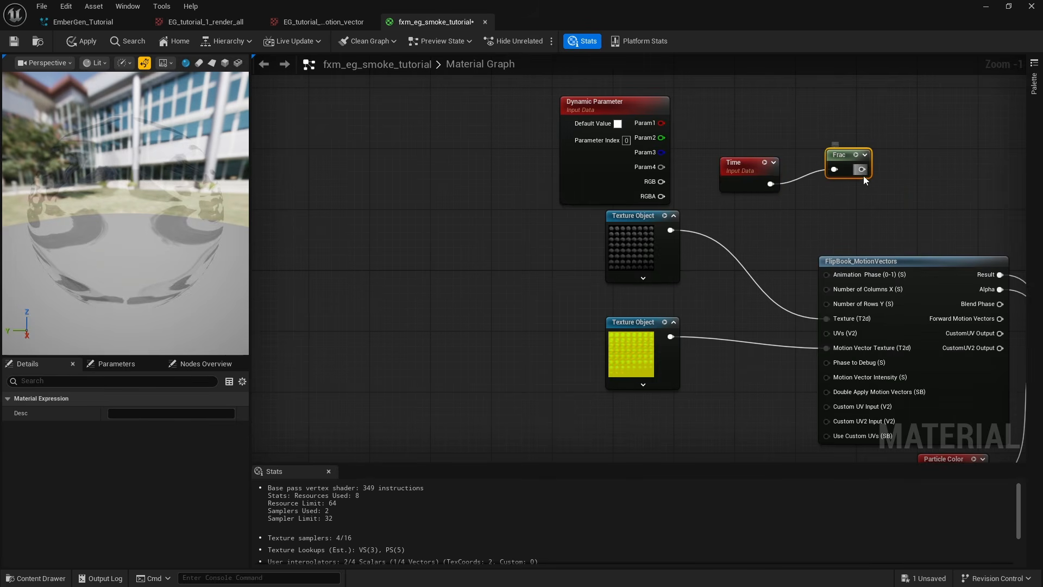
left_click_drag(861, 169, 835, 275)
left_click(871, 190)
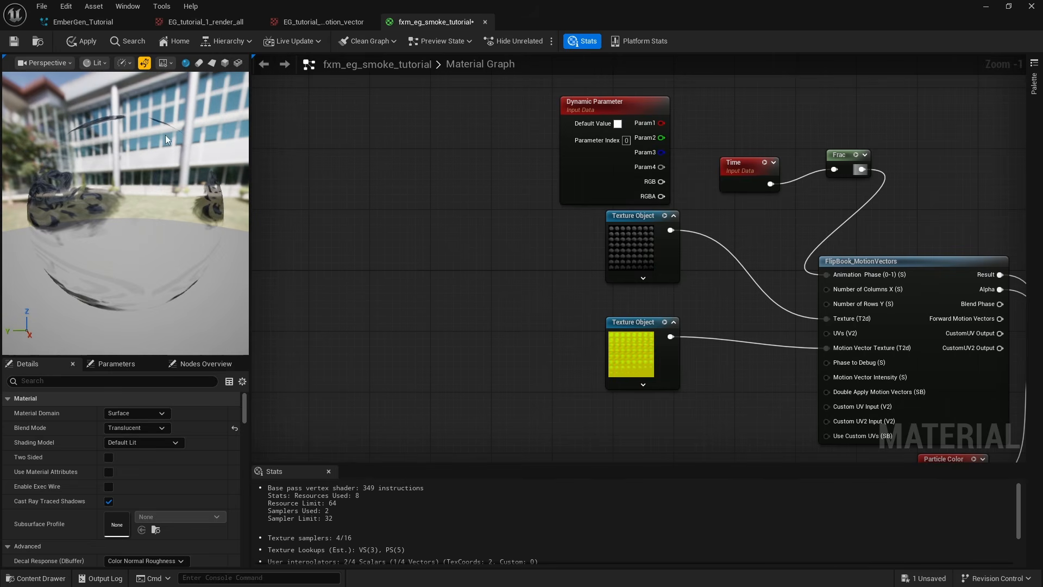
Step: Turn on realtime rendering for the material preview and switch the preview mesh to a cube
left_click(126, 64)
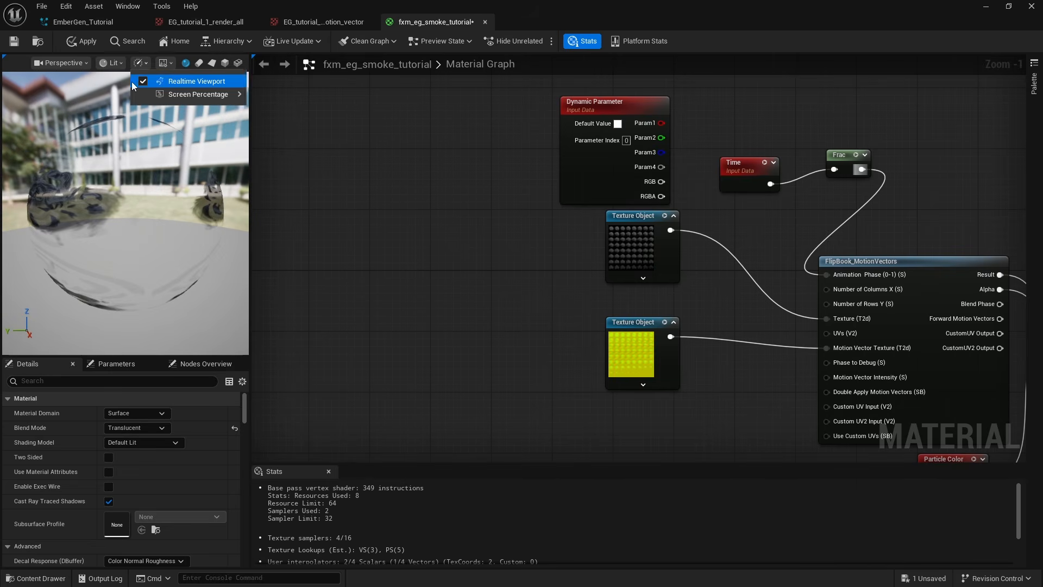
left_click(136, 81)
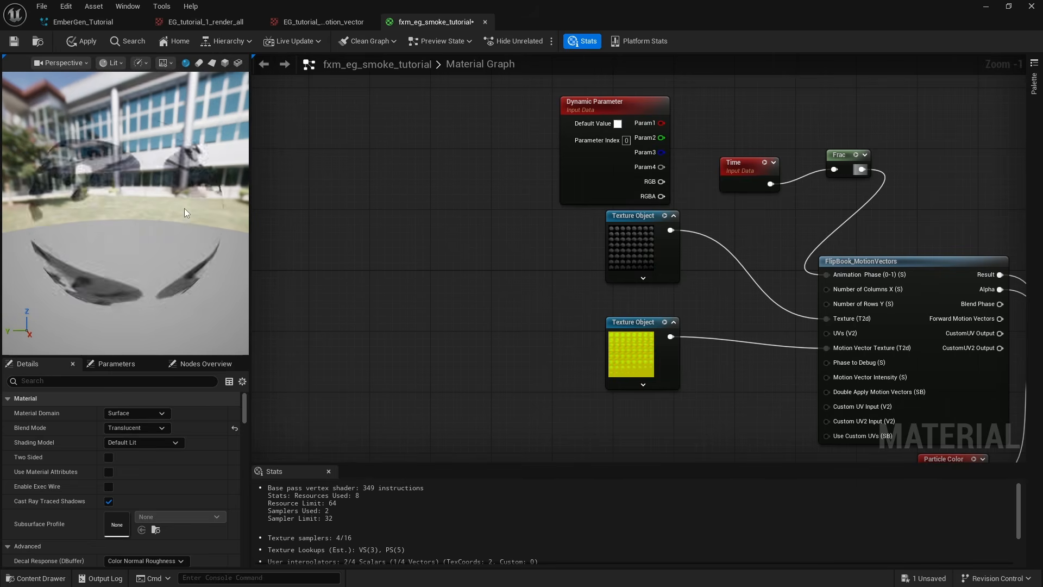
left_click(225, 63)
mouse_move(138, 267)
left_mouse_down()
mouse_move(157, 258)
mouse_move(138, 266)
left_mouse_up()
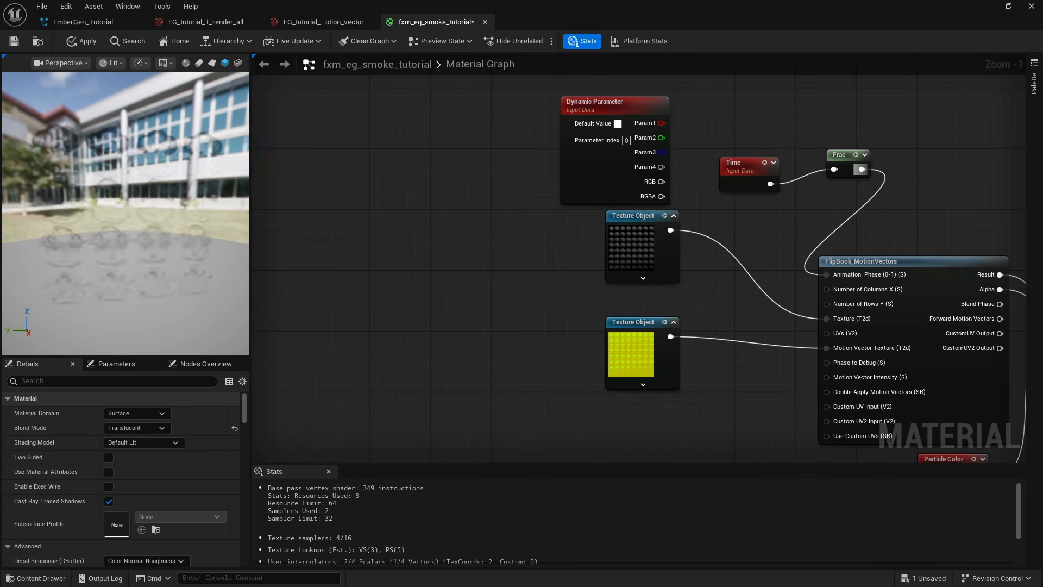
Step: Add a scalar parameter named RC beside the Texture Objects and set its default value to 8
right_click_drag(744, 389, 772, 335)
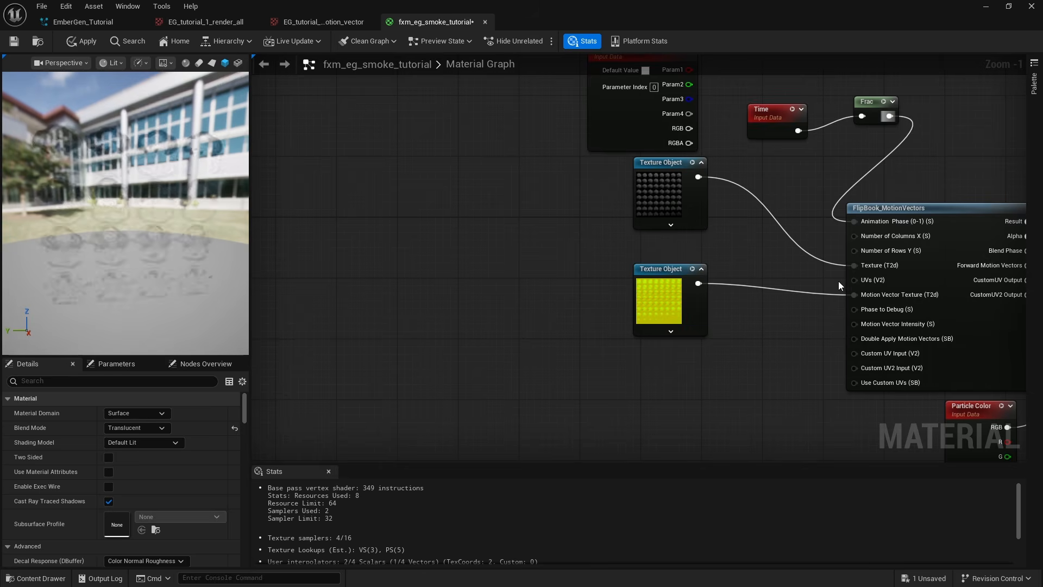
left_click(741, 254)
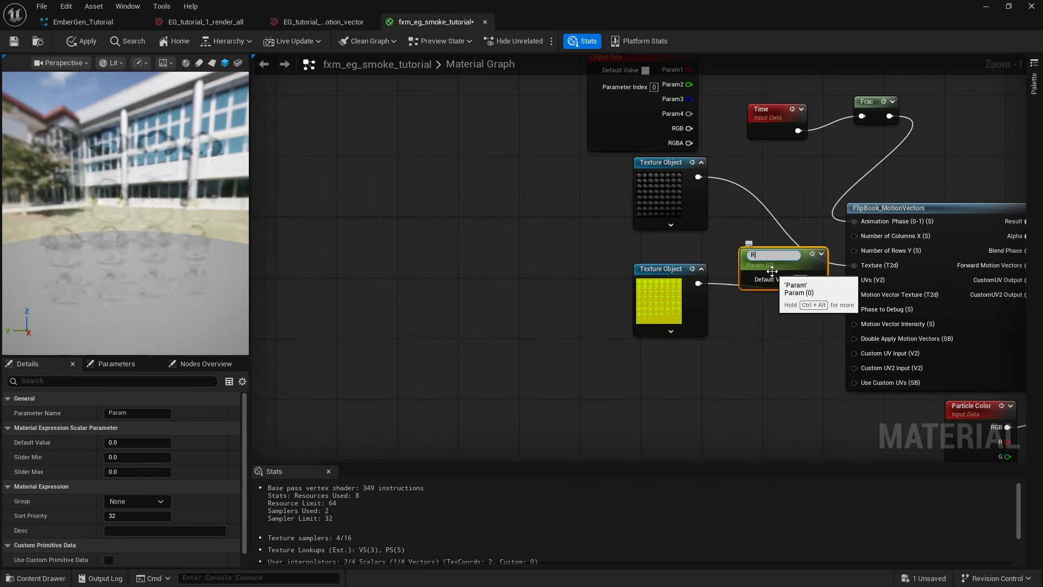
type("RC")
key("Return")
left_click_drag(771, 271, 756, 256)
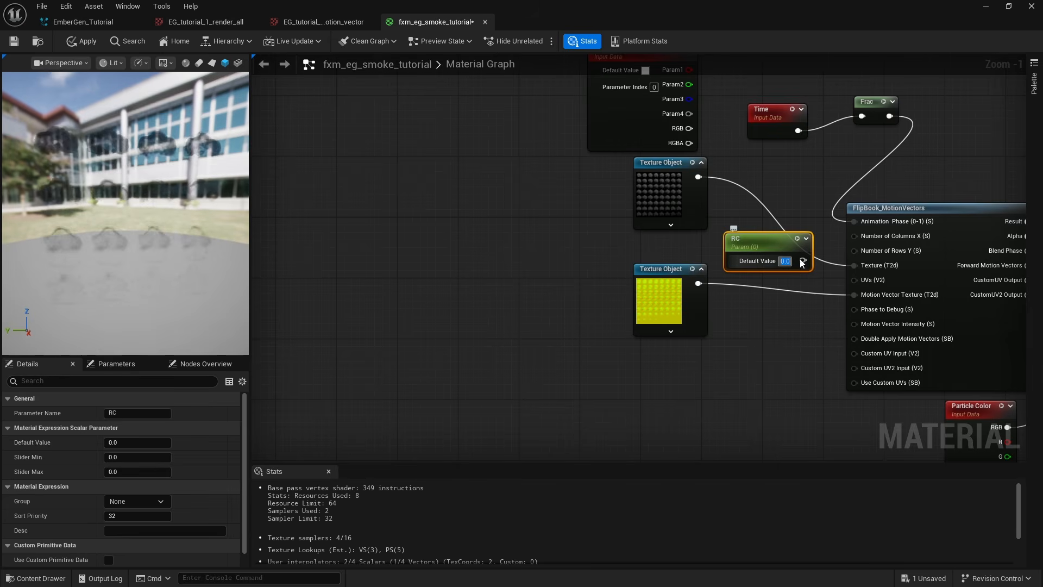
type("8")
key("Return")
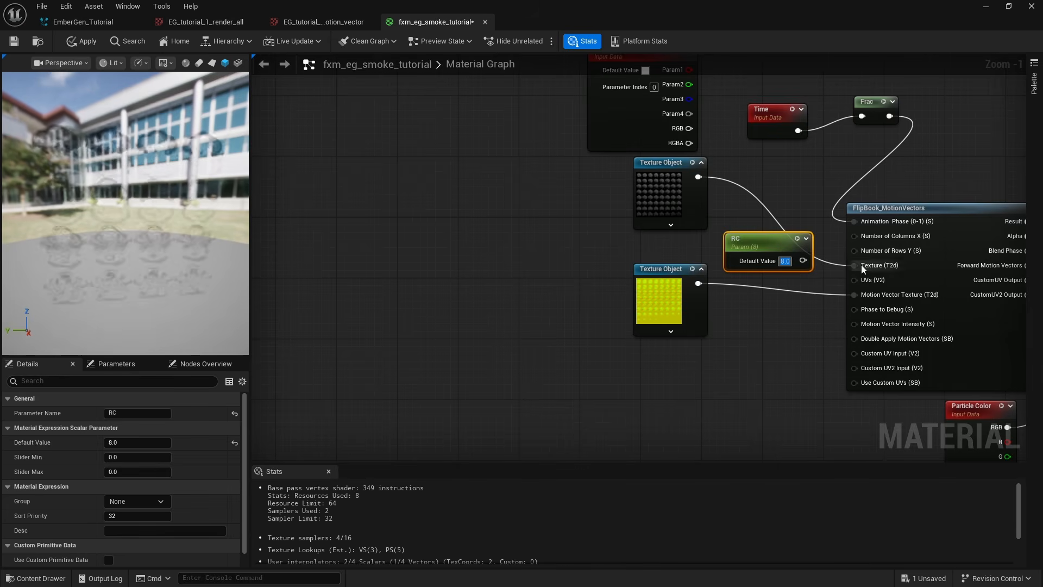
Step: Connect RC to the flipbook's Number of Columns X and Number of Rows Y inputs and tidy its position
left_click_drag(804, 261, 854, 251)
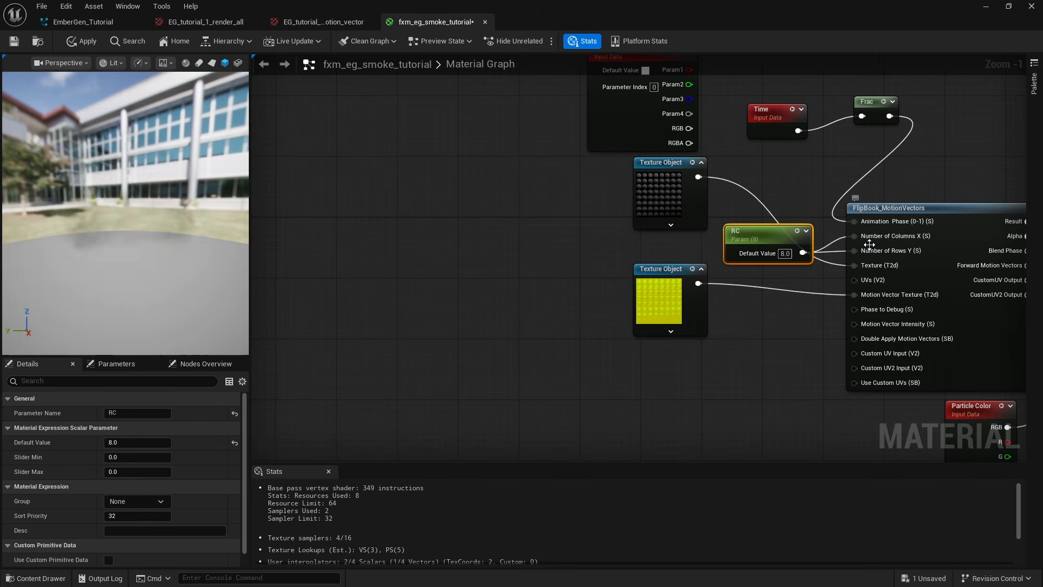
left_click_drag(765, 237, 773, 229)
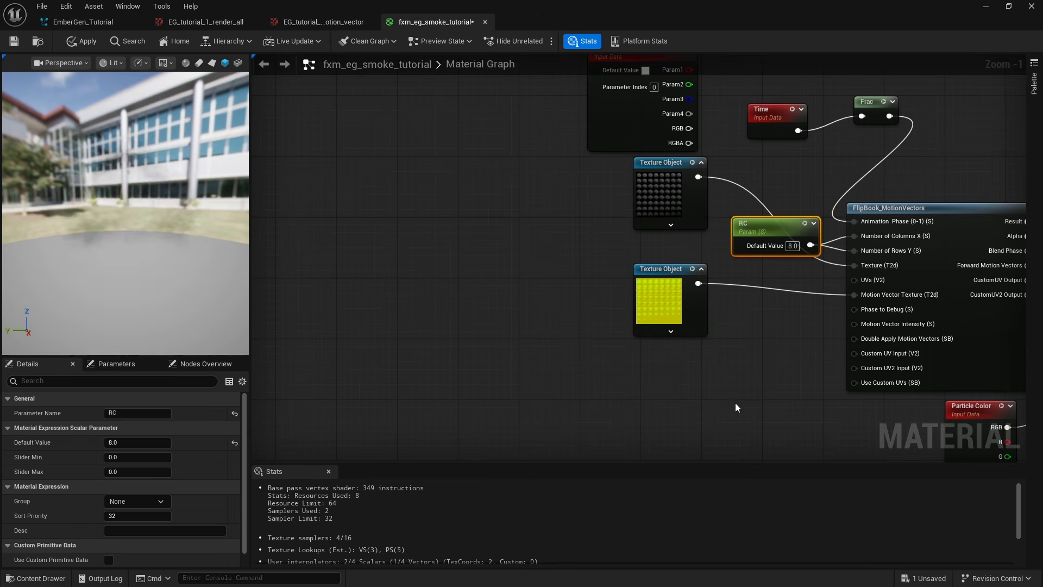
left_click(809, 376)
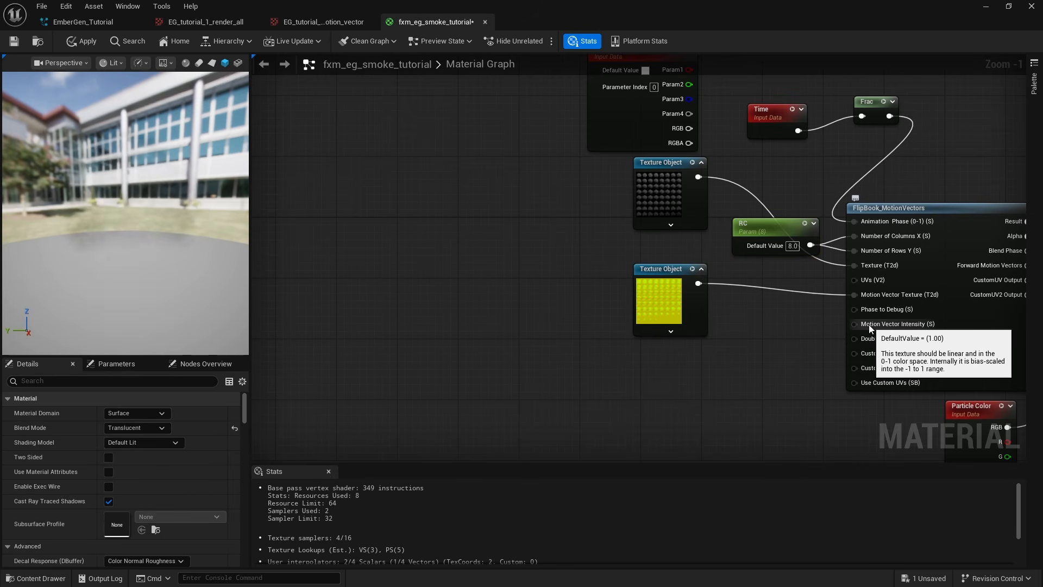
Step: Add a scalar parameter named Intensity below the motion vector texture and set its default value to 0.01
right_click_drag(894, 326, 913, 303)
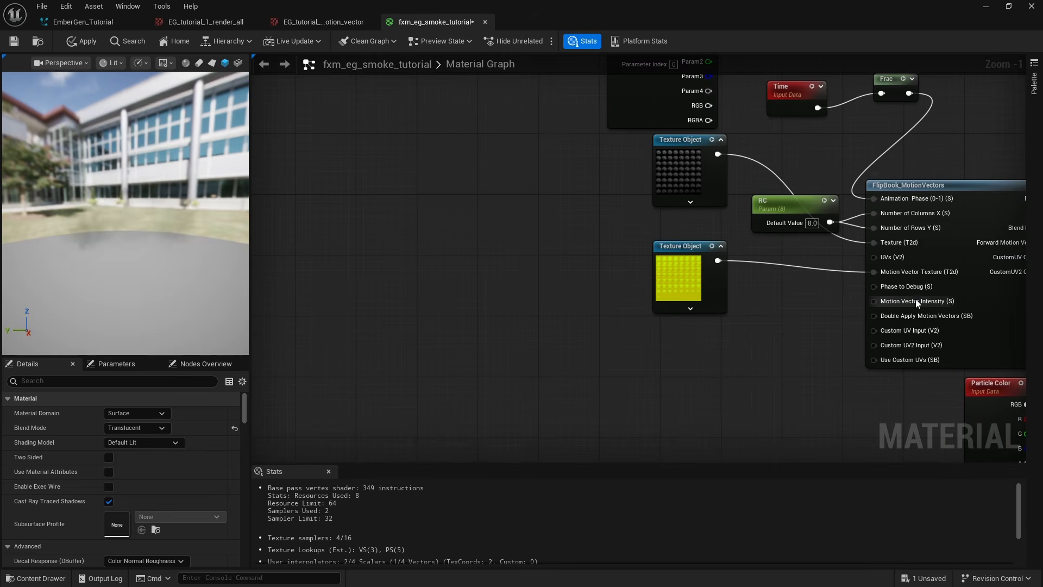
left_click(741, 364)
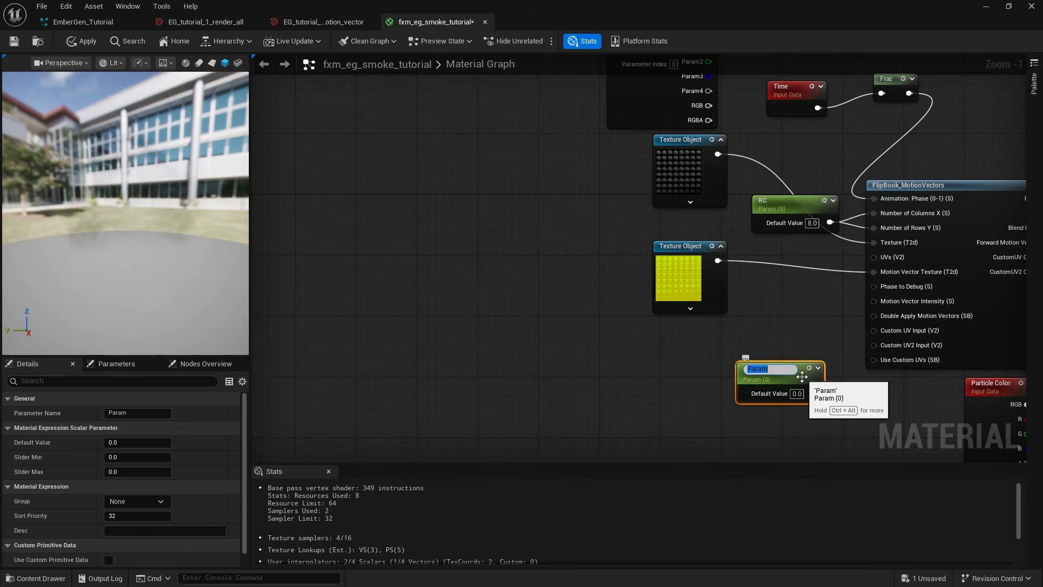
type("Int")
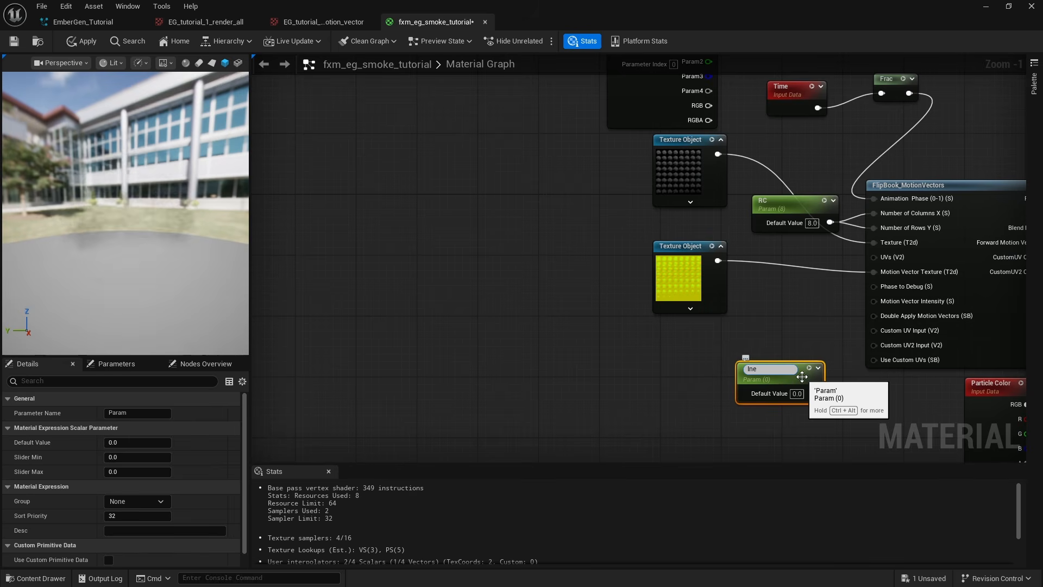
type("ensity")
key("Return")
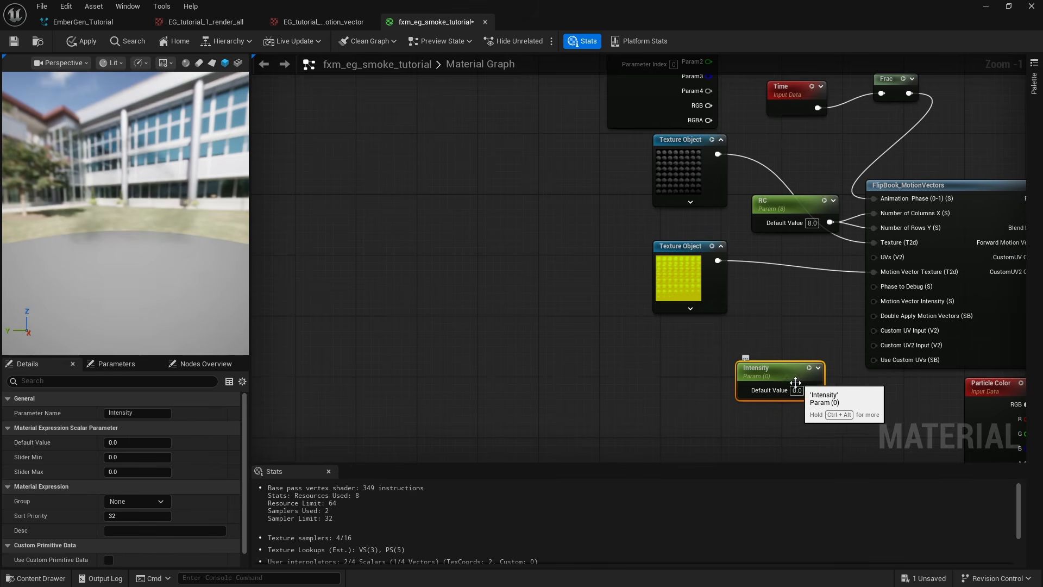
left_click(793, 391)
type("0.01")
key("Return")
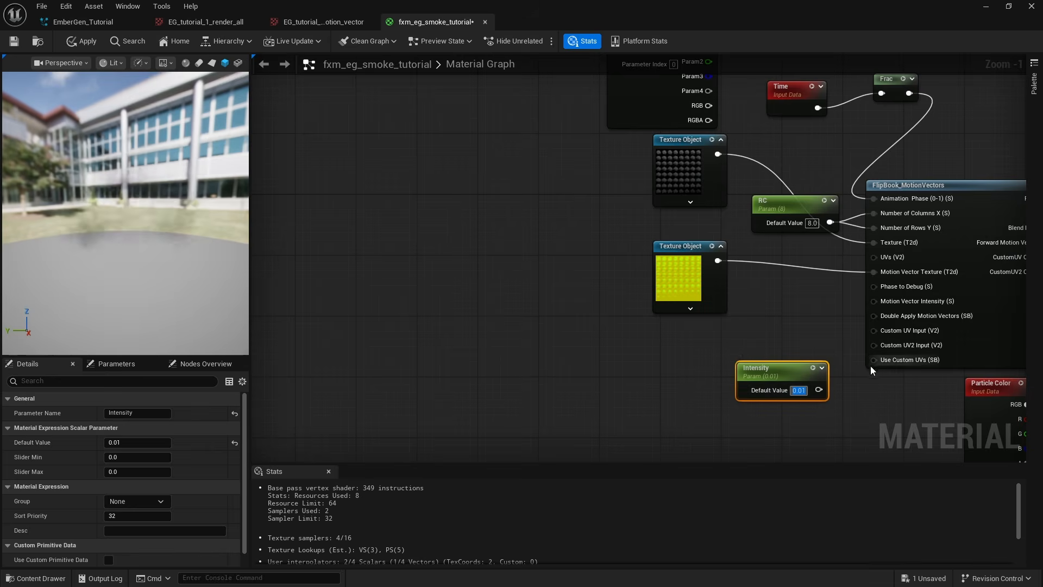
Step: Connect Intensity to the flipbook's Motion Vector Intensity input and set its default value to 0.2
left_click_drag(823, 381, 878, 301)
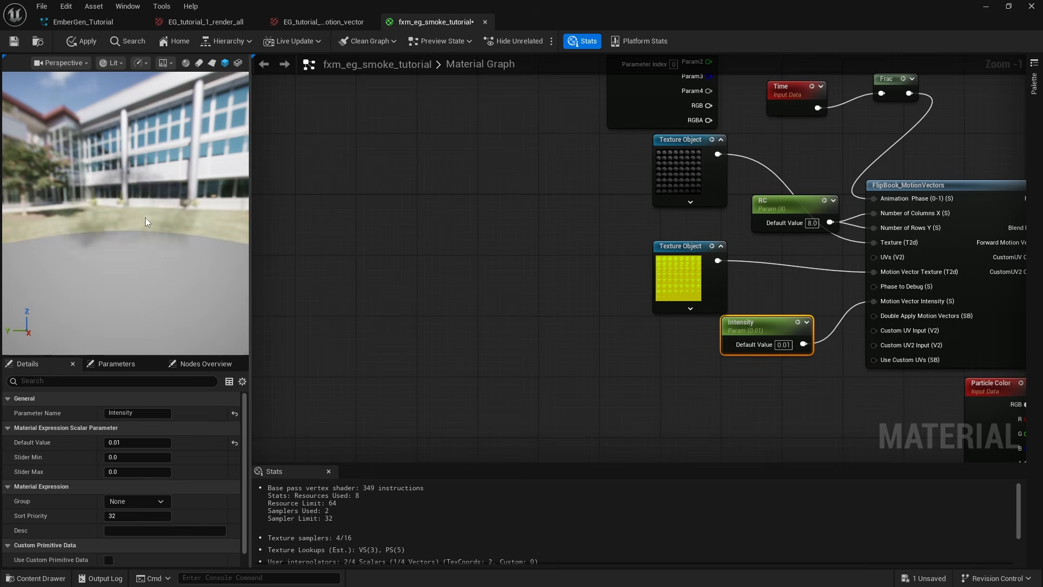
left_click(783, 345)
type("0.2")
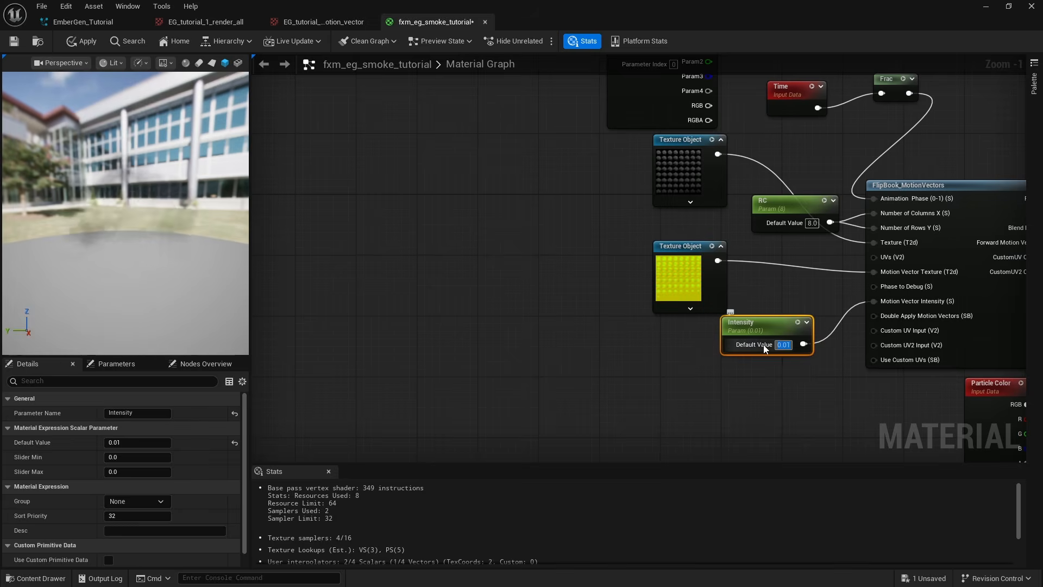
key("Return")
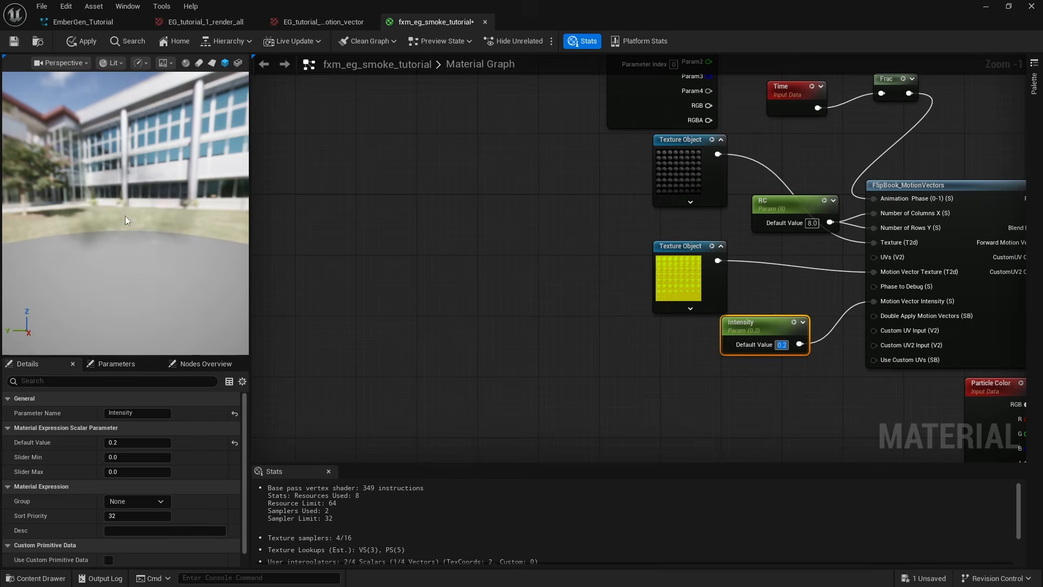
Step: Try Intensity default values of 0.01 and 0.02534, and finish with the value set to 0.01
type("0.01")
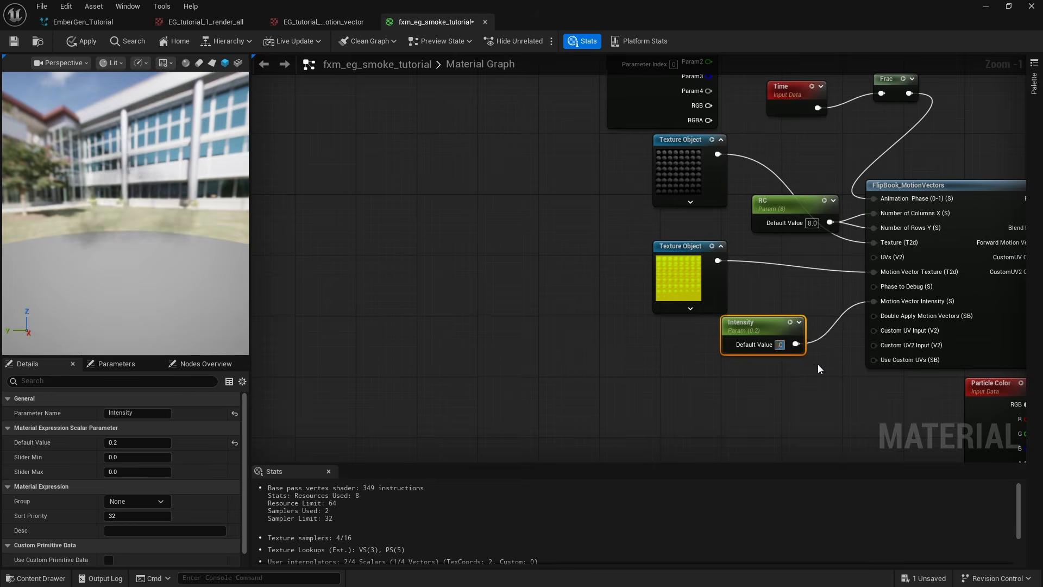
key("Return")
type(".02")
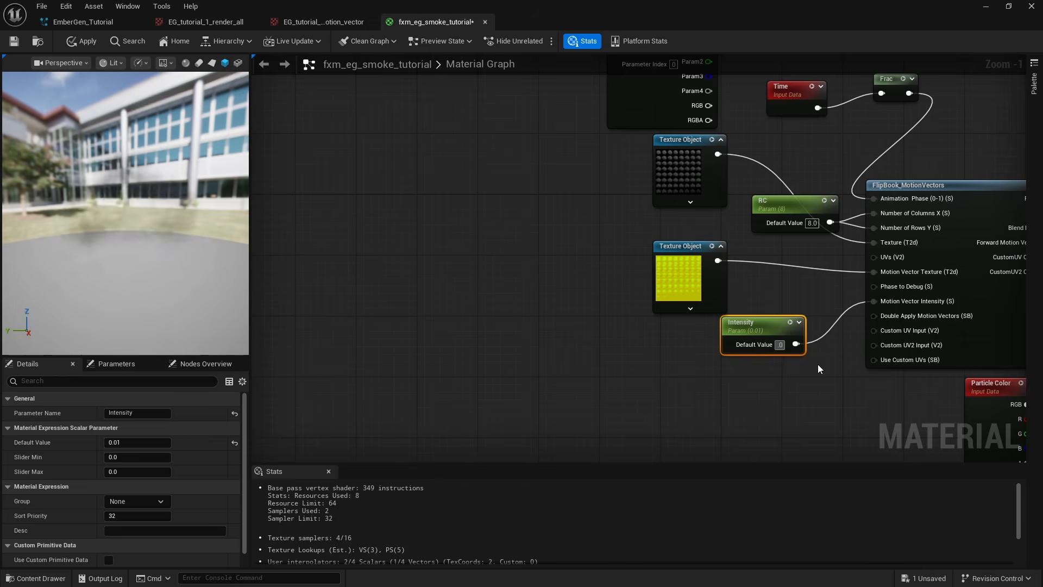
type("534")
key("Return")
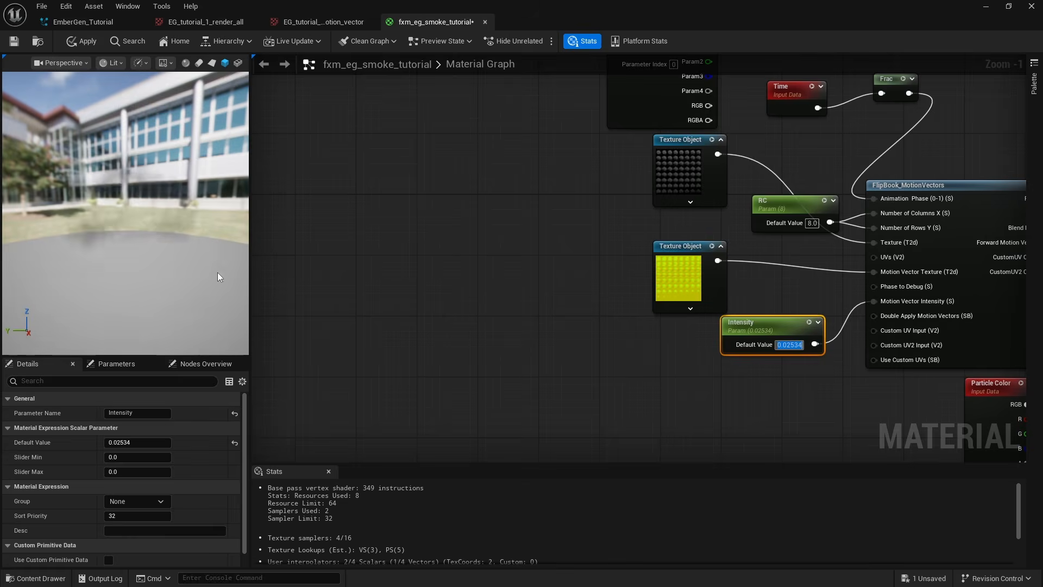
type(".01")
key("Return")
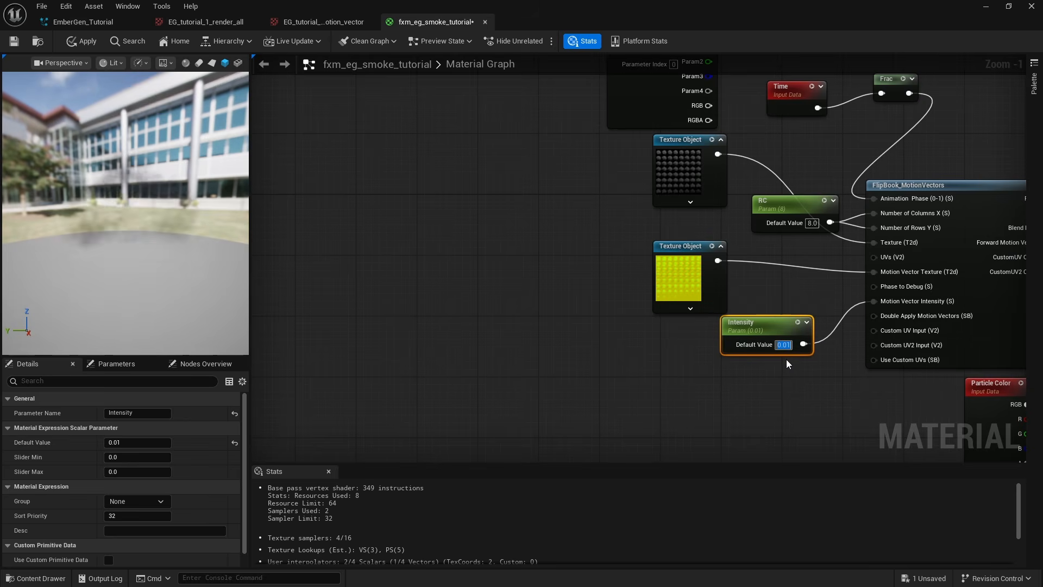
left_click(797, 380)
Step: Connect the Dynamic Parameter's Param1 output to the flipbook's Animation Phase (0-1) input in place of the Frac connection
scroll(815, 250, "down", 3)
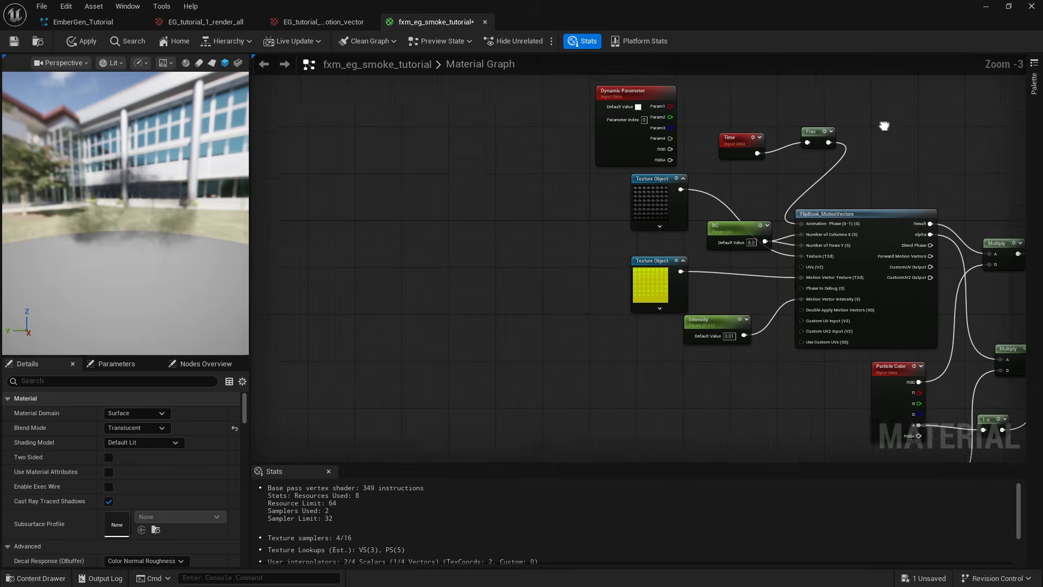
right_click_drag(891, 142, 745, 161)
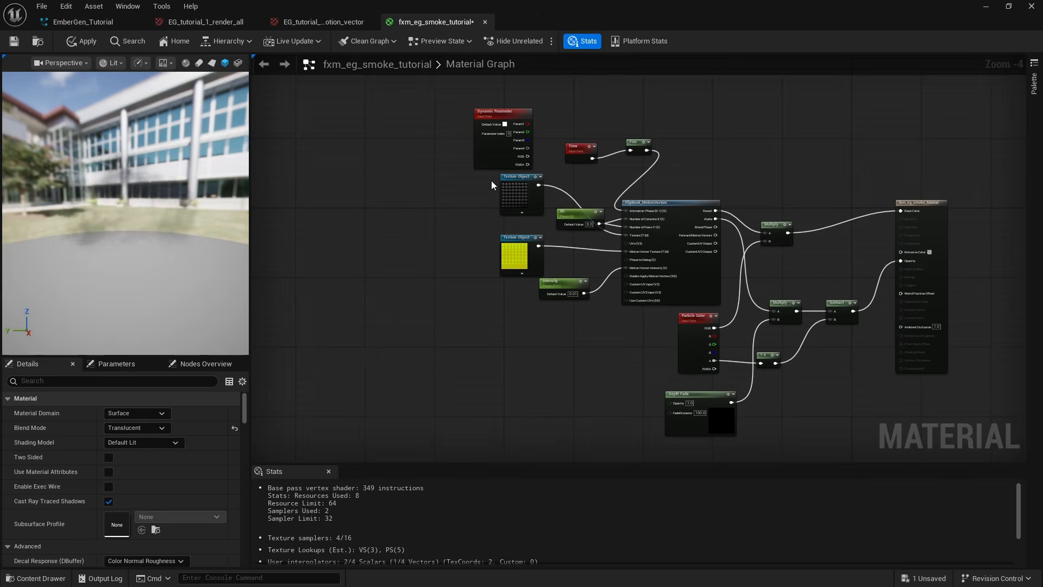
scroll(491, 180, "up", 3)
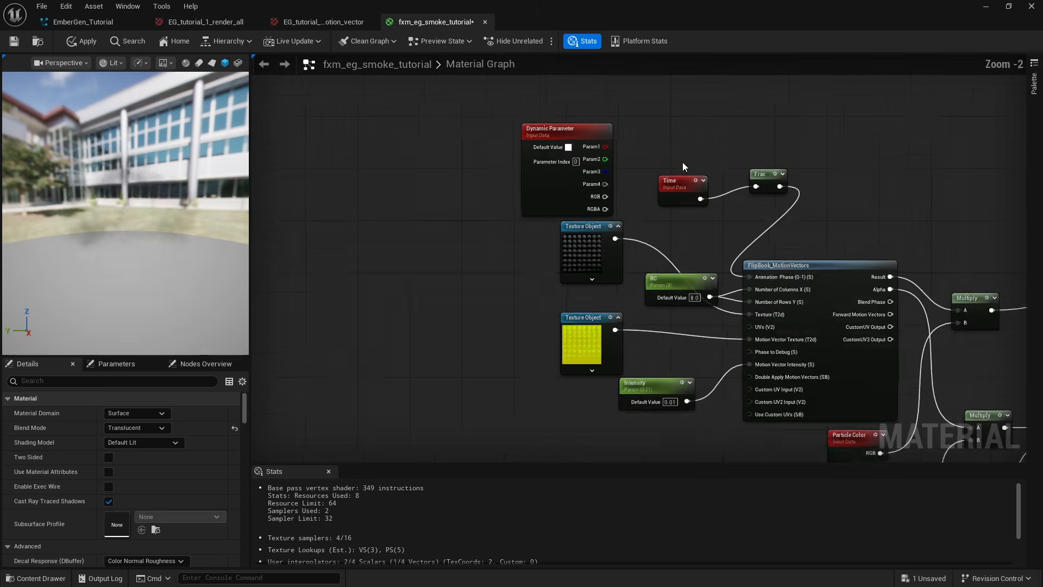
left_click_drag(577, 129, 585, 130)
left_click_drag(609, 145, 767, 297)
Step: Delete the Time and Frac nodes above the FlipBook_MotionVectors node
left_click(700, 162)
left_click_drag(788, 214, 806, 210)
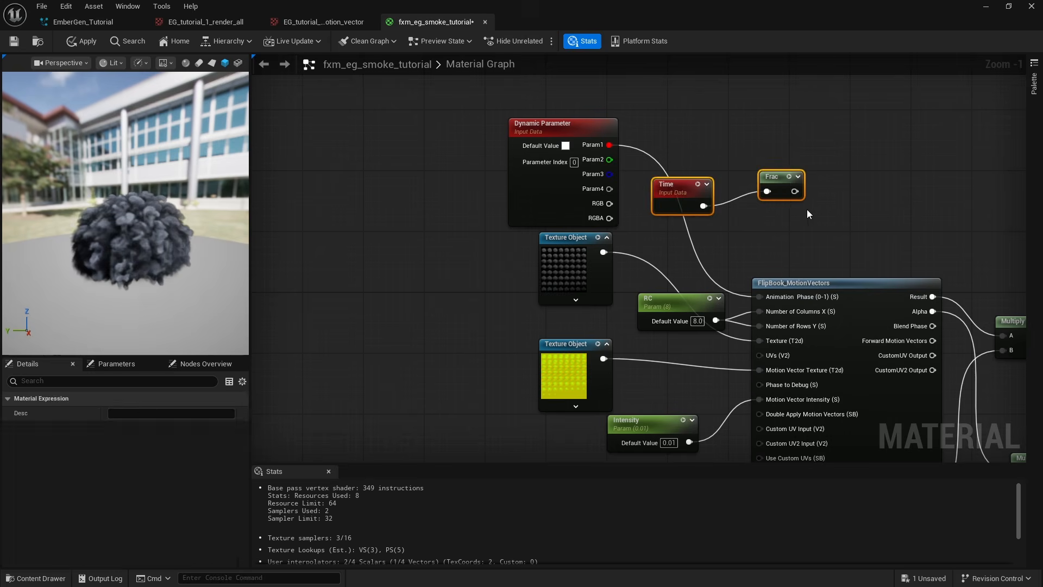
key("Delete")
Step: Rename the Dynamic Parameter's first parameter to Phase and move the node slightly up, away from the Texture Object
scroll(624, 141, "up", 1)
left_click(631, 137)
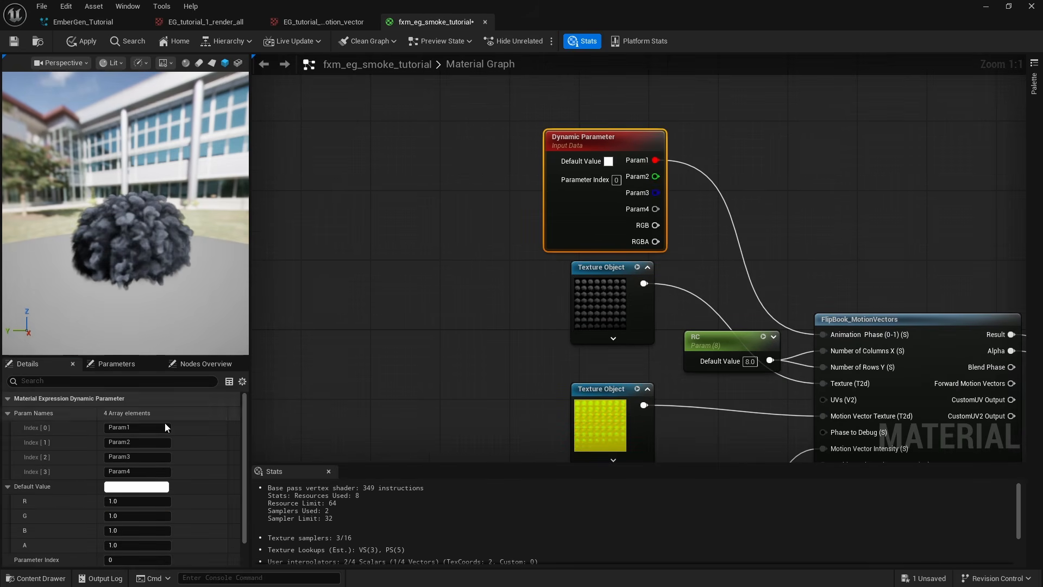
left_click(156, 427)
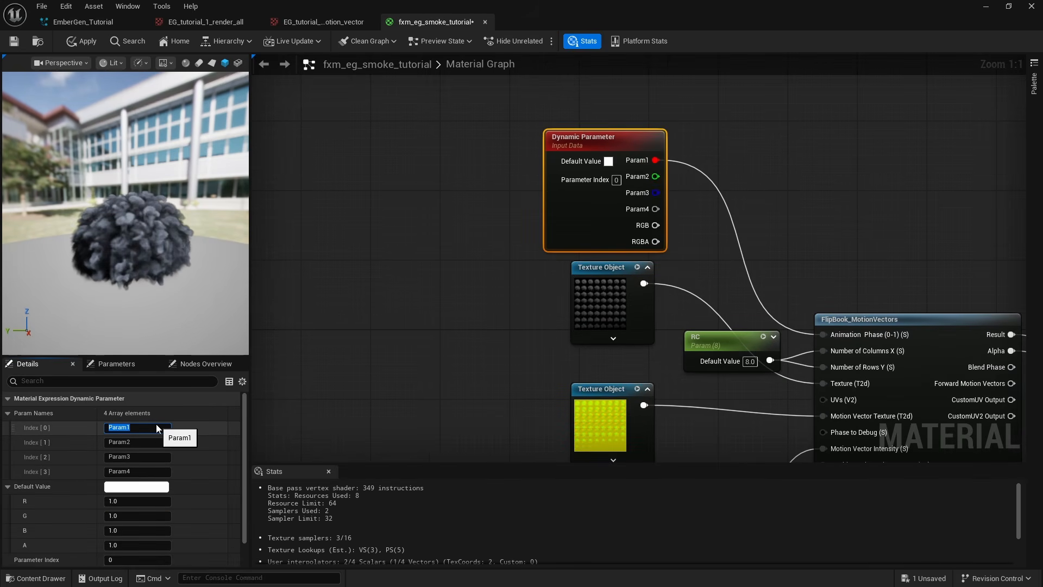
type("Phase")
key("Return")
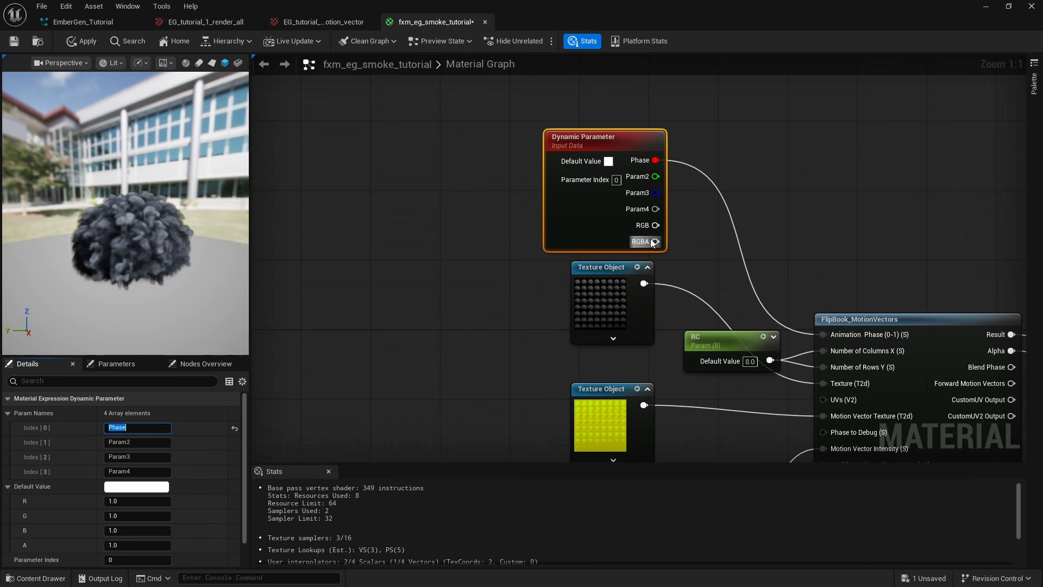
mouse_move(614, 218)
left_mouse_down()
mouse_move(598, 201)
mouse_move(608, 199)
left_mouse_up()
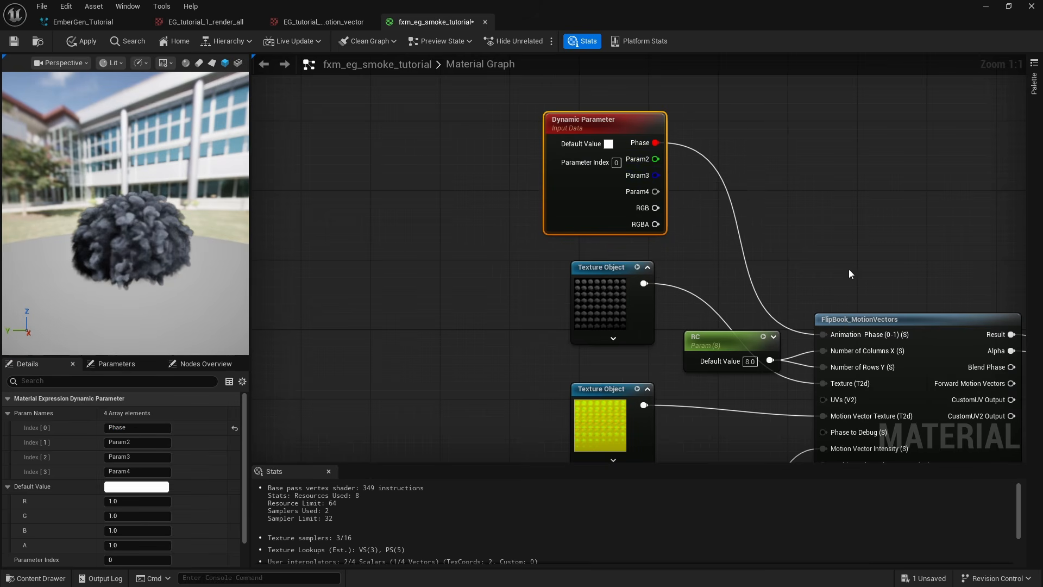
left_click(772, 202)
right_click(724, 115)
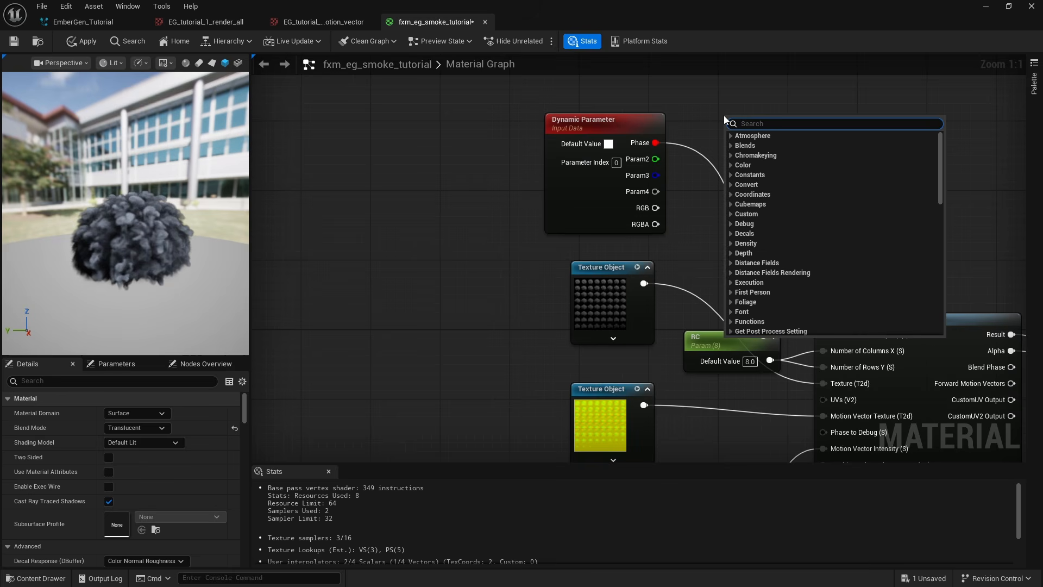
type("pa")
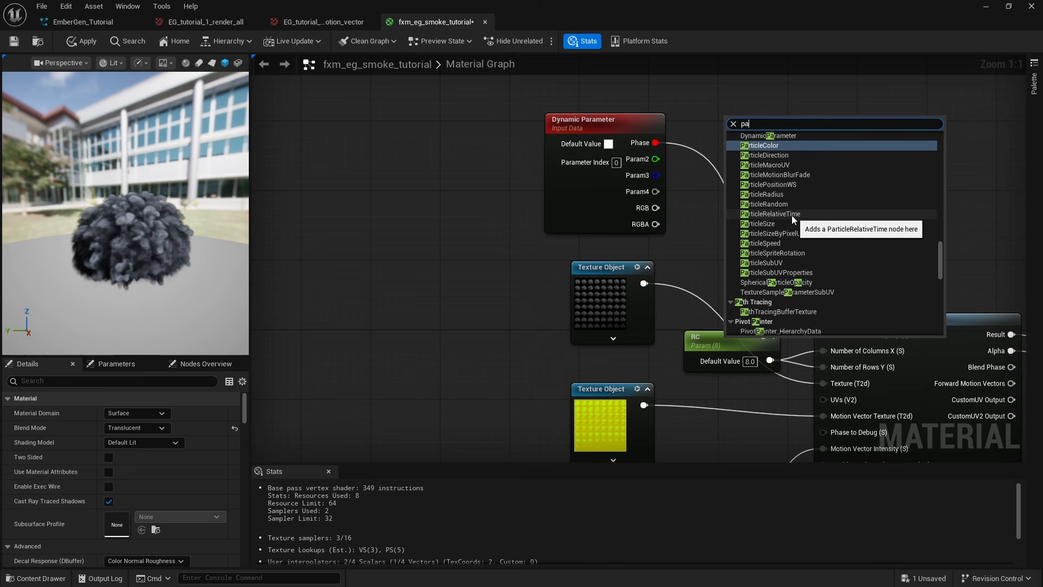
left_click(712, 80)
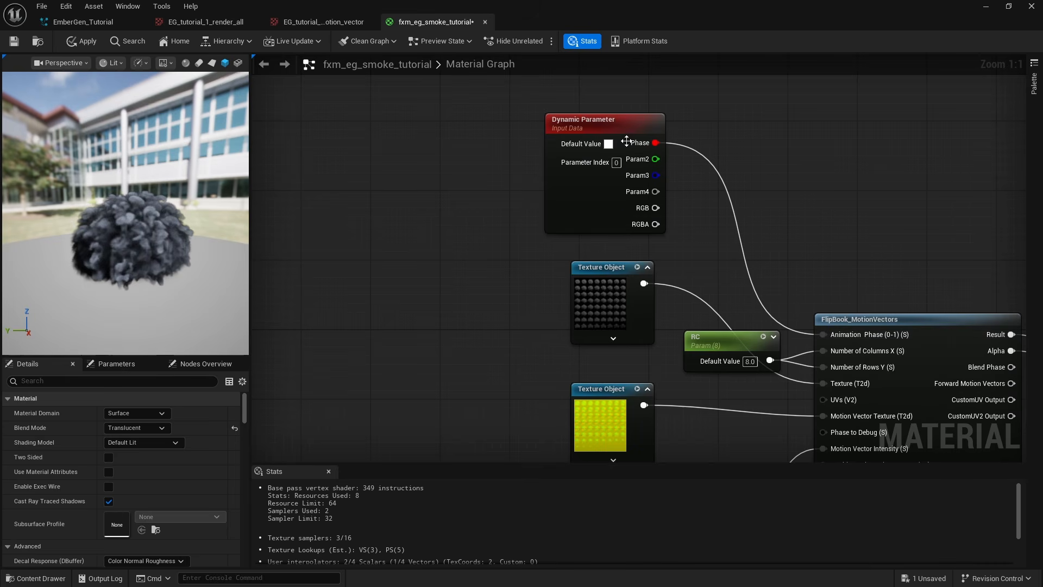
Step: Fine-tune the Dynamic Parameter node's position just above the two Texture Objects
left_click(637, 123)
left_click_drag(638, 123, 638, 131)
left_click(733, 141)
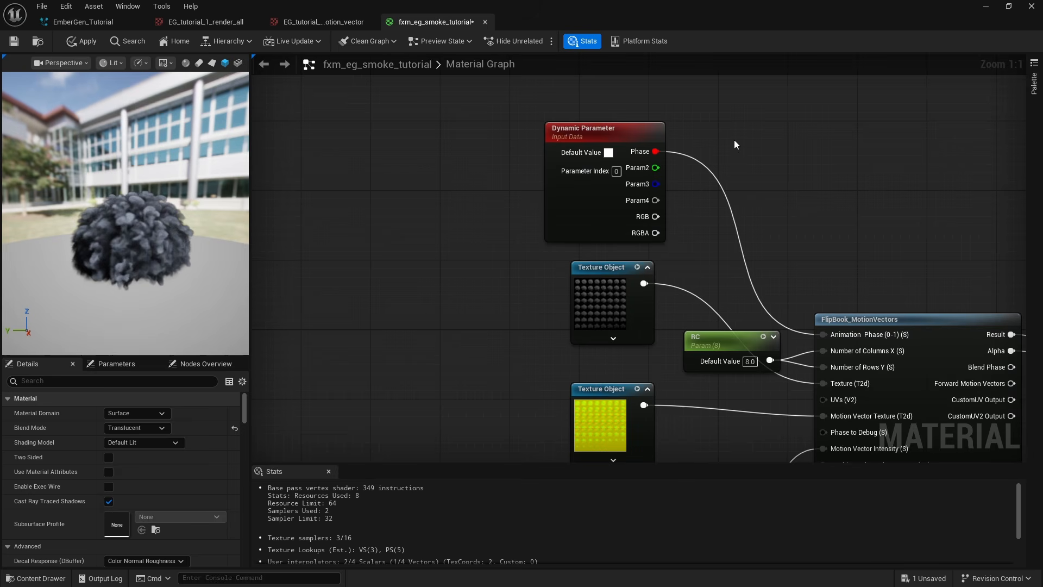
scroll(735, 139, "down", 2)
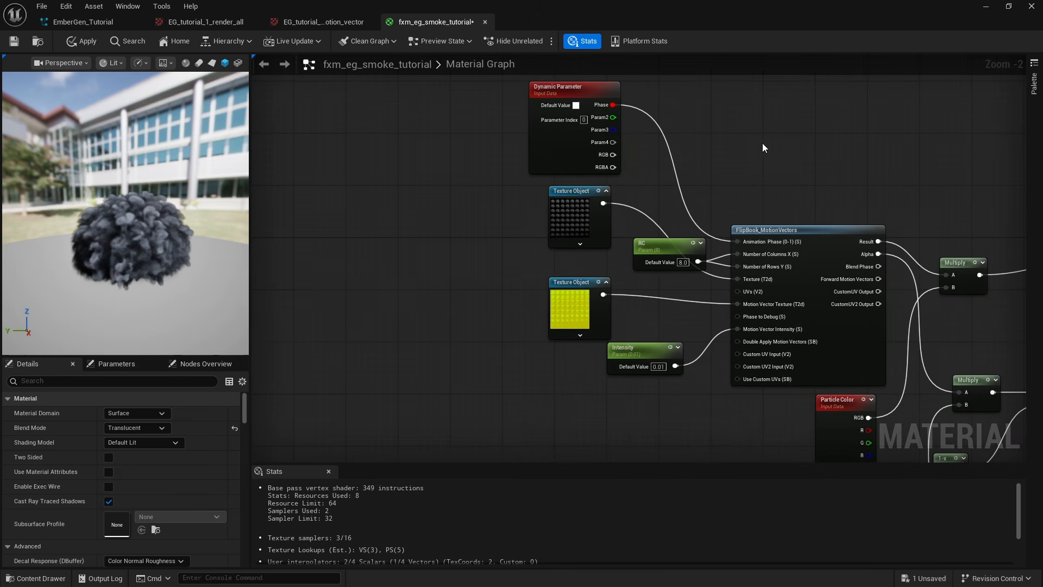
left_click_drag(574, 90, 582, 90)
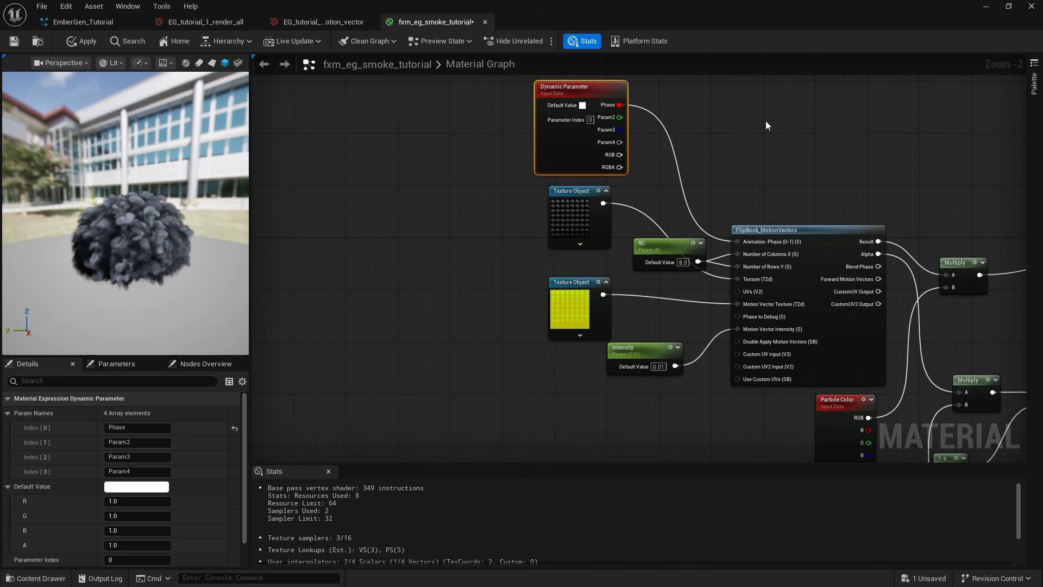
left_click(773, 142)
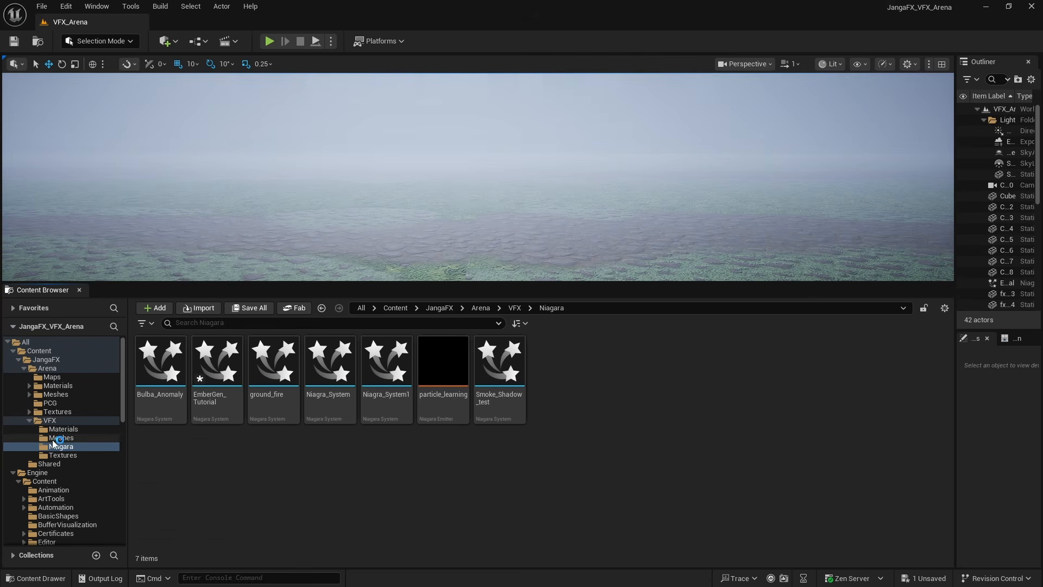
Step: Create a Niagara system named Tutorial_1 from the Minimal emitter in the VFX Niagara folder and place it in the level
right_click(597, 410)
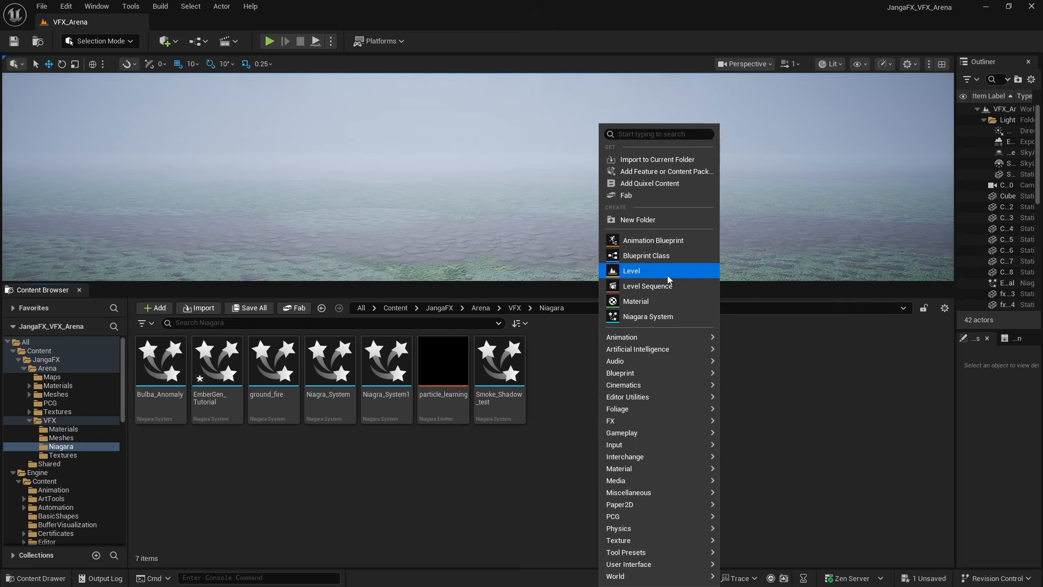
left_click(658, 316)
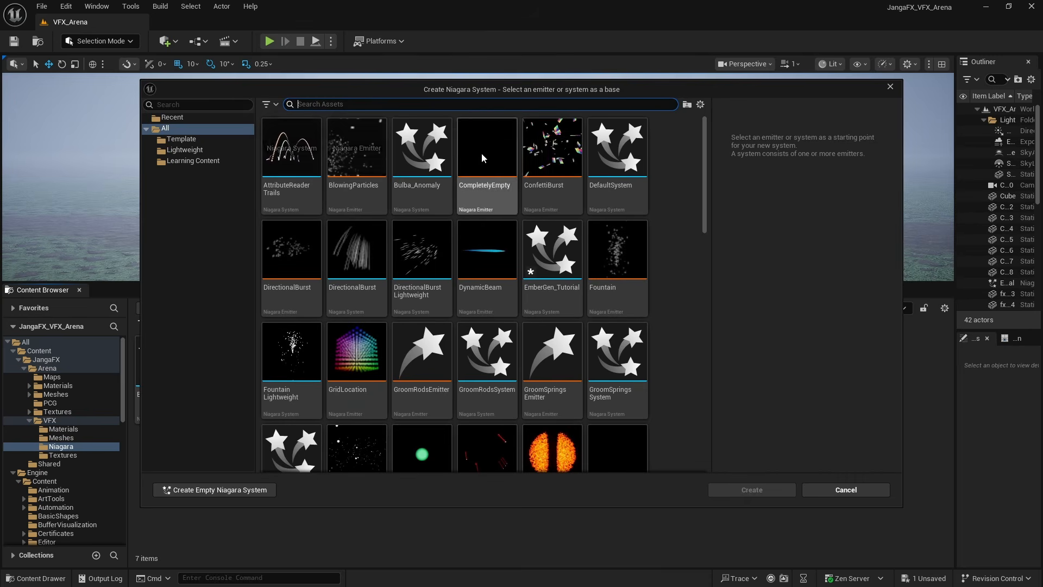
type("min")
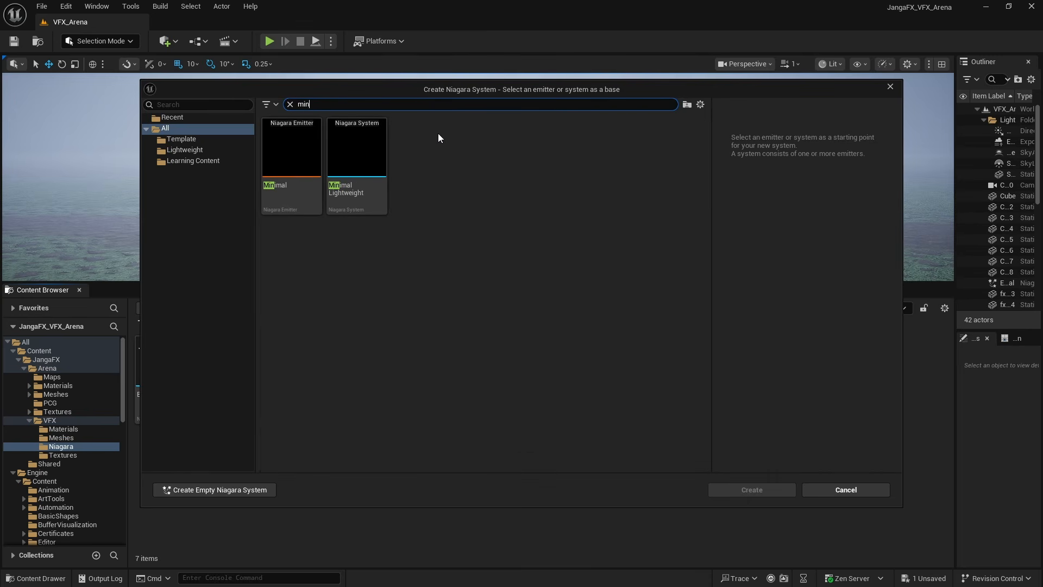
left_click(283, 163)
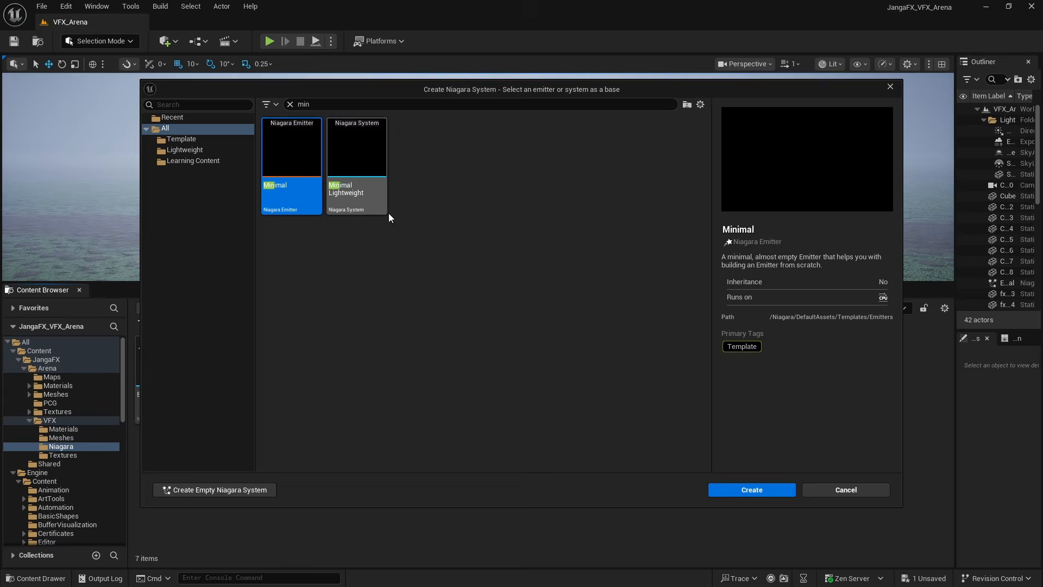
left_click(761, 489)
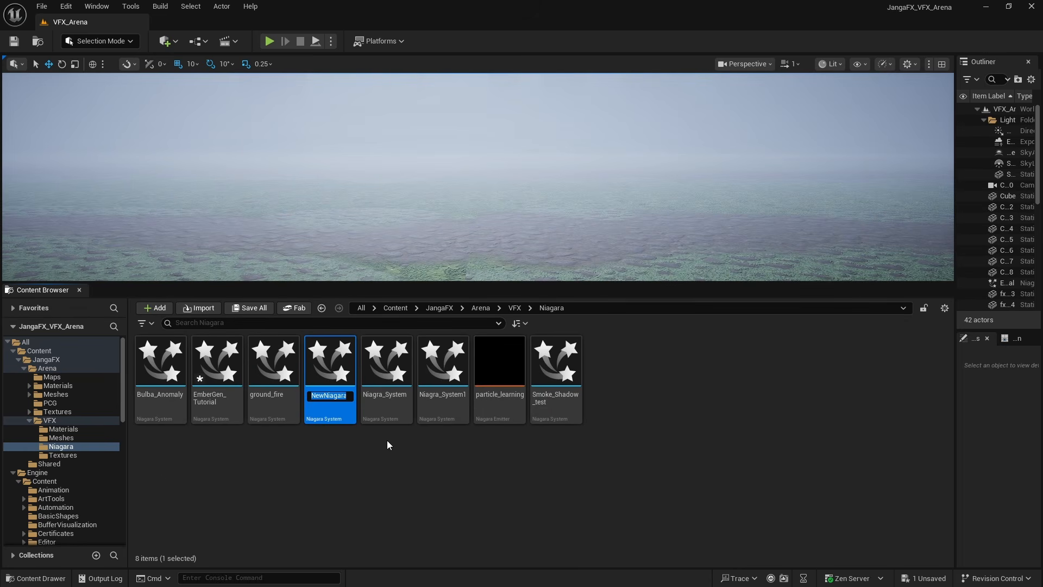
type("Tutorial_1")
key("Return")
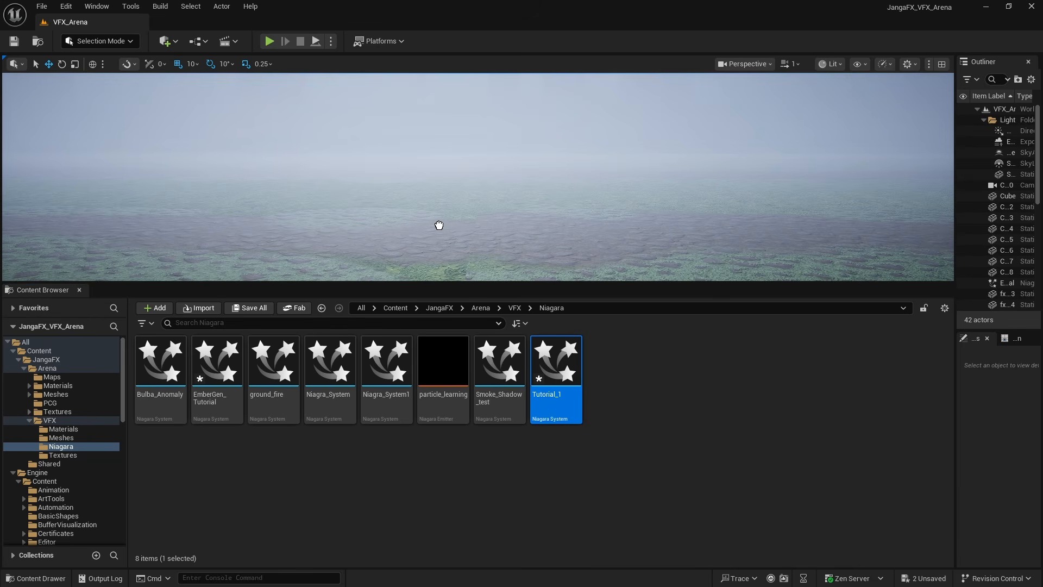
left_click_drag(614, 215, 730, 215)
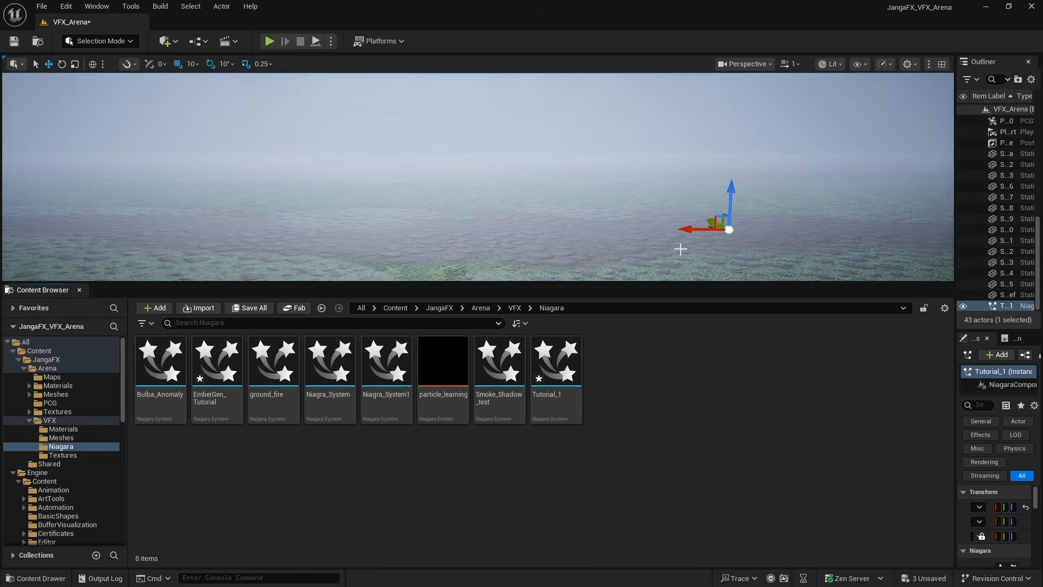
Step: Open the Tutorial_1 system and rename its Minimal emitter to Smoke_Plume
double_click(554, 371)
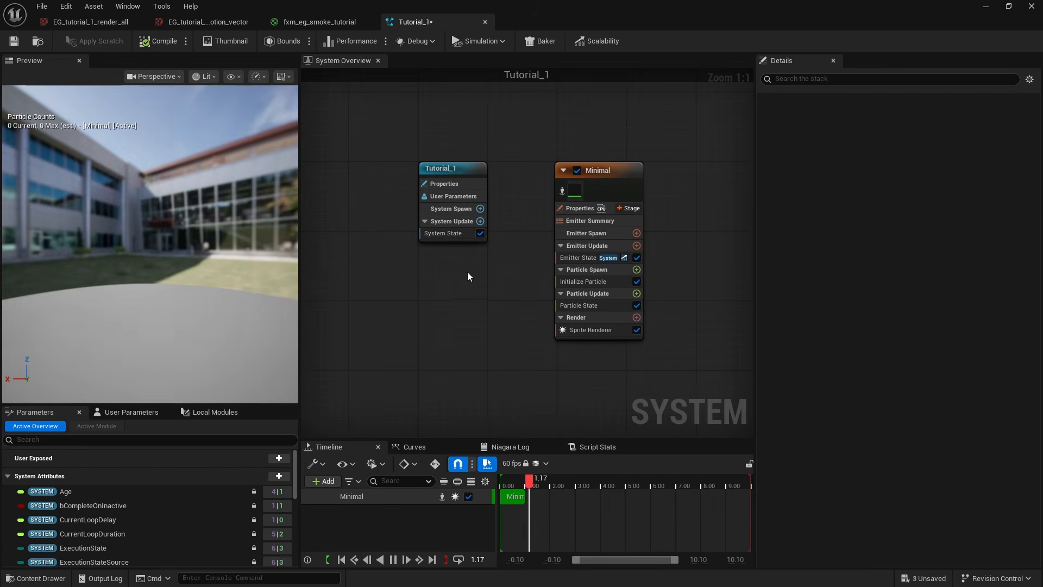
left_click(558, 156)
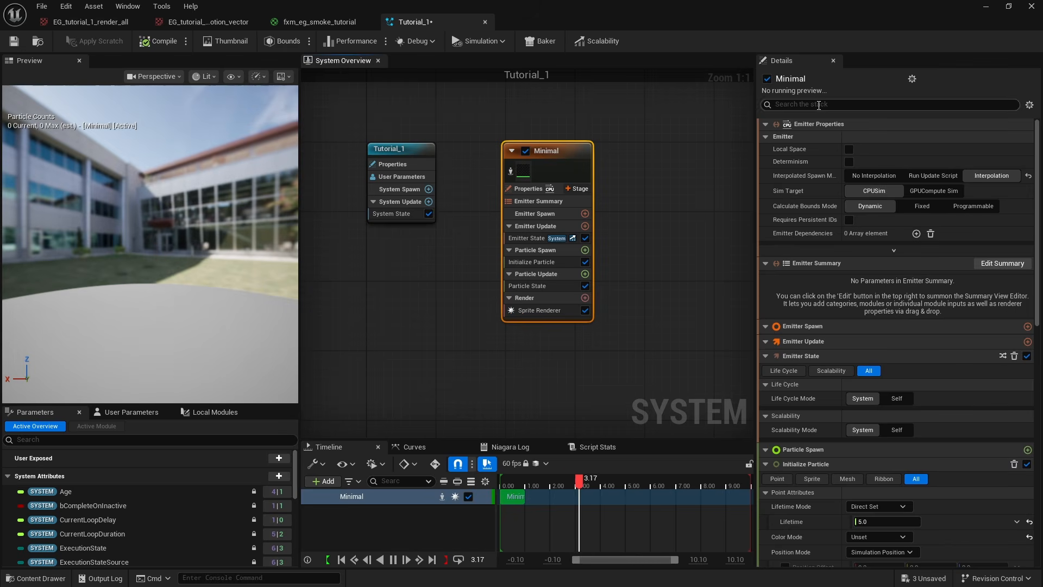
double_click(793, 80)
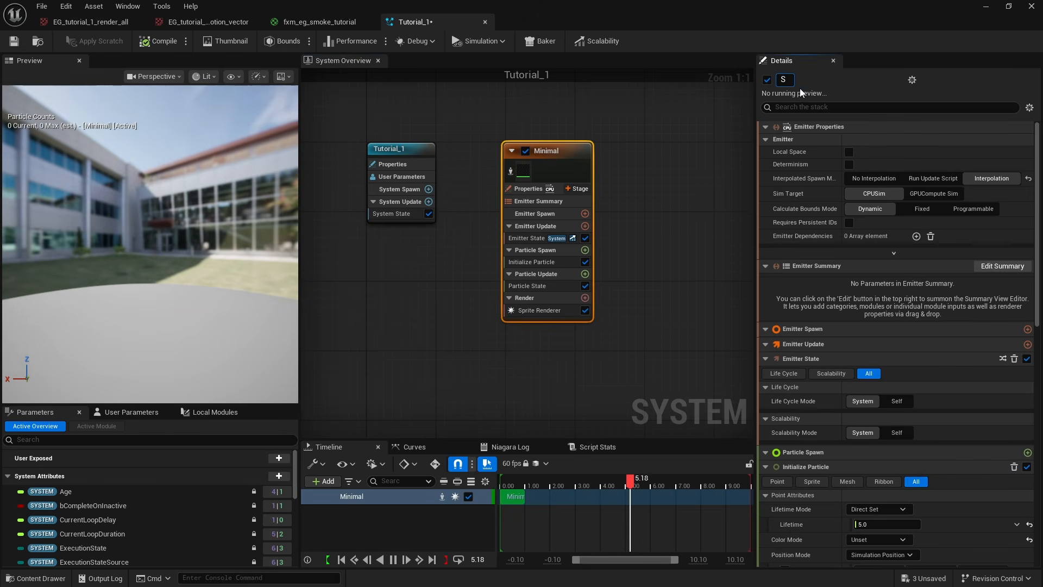
type("Smoke Plume")
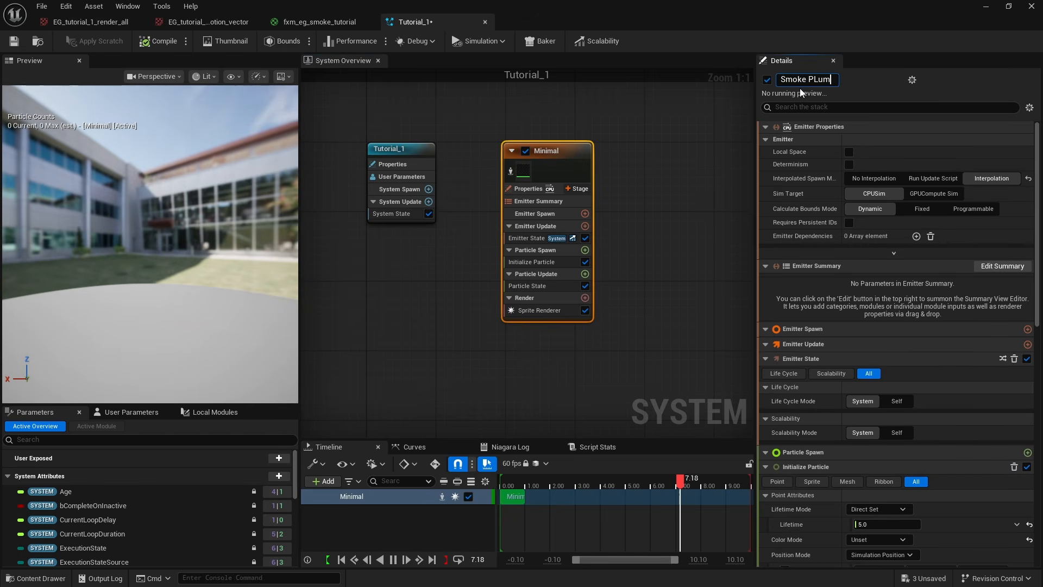
key("Return")
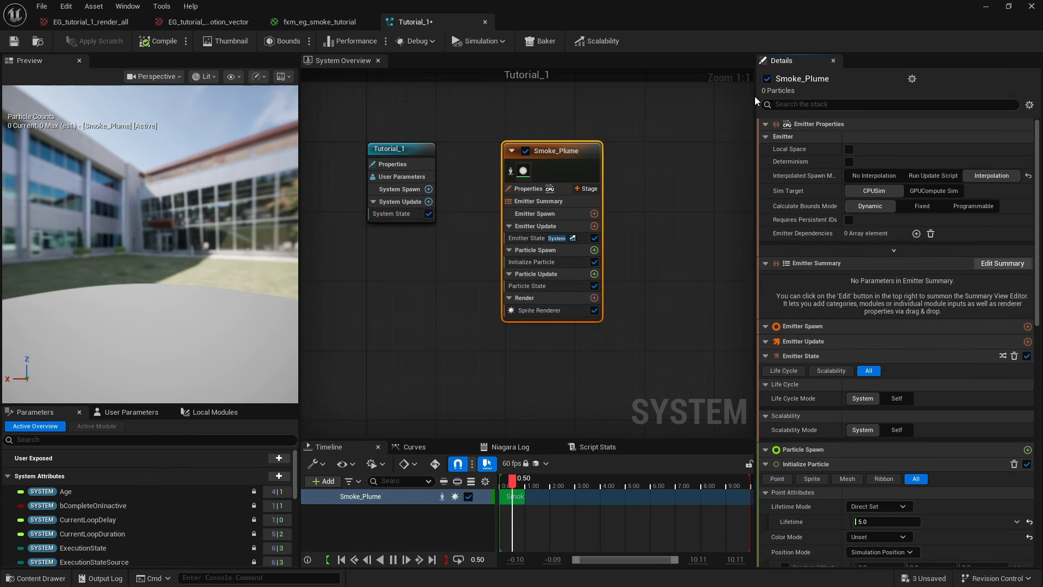
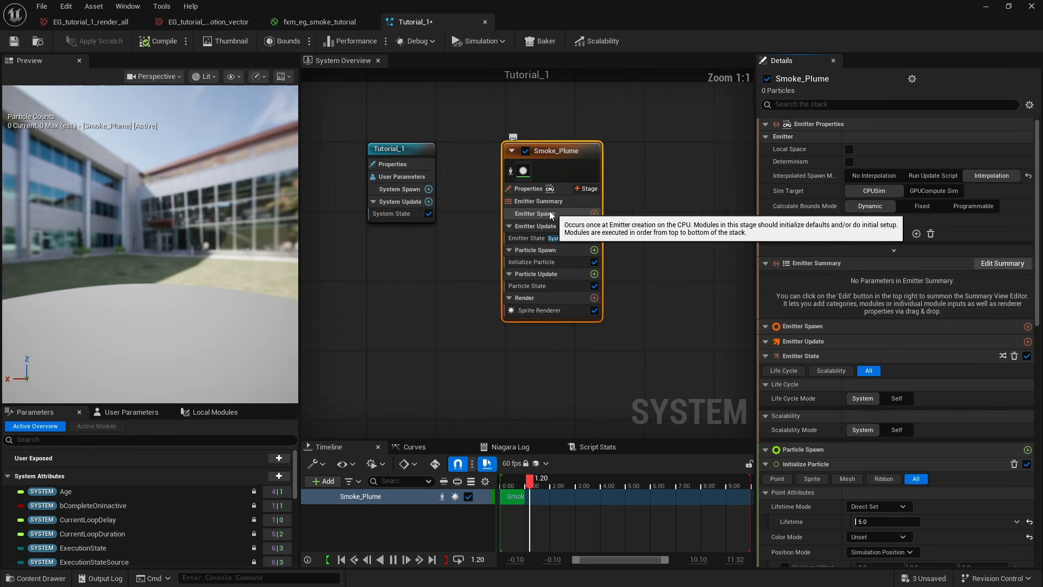
Step: Examine the Smoke_Plume emitter's Sprite Renderer settings and its Emitter Update, Particle Spawn and Particle Update stages
left_click_drag(542, 163, 537, 154)
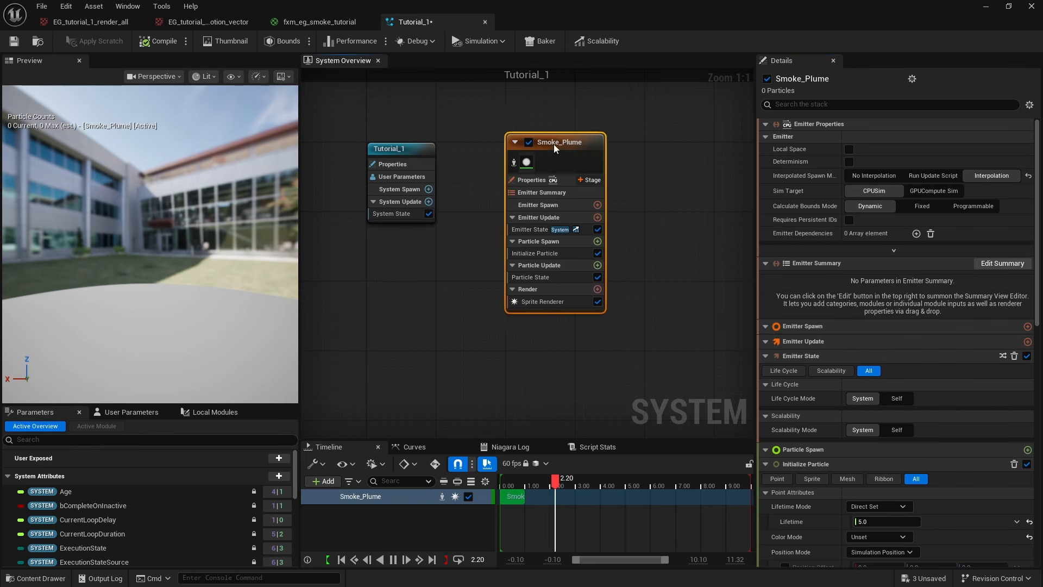
left_click(514, 181)
left_click(518, 162)
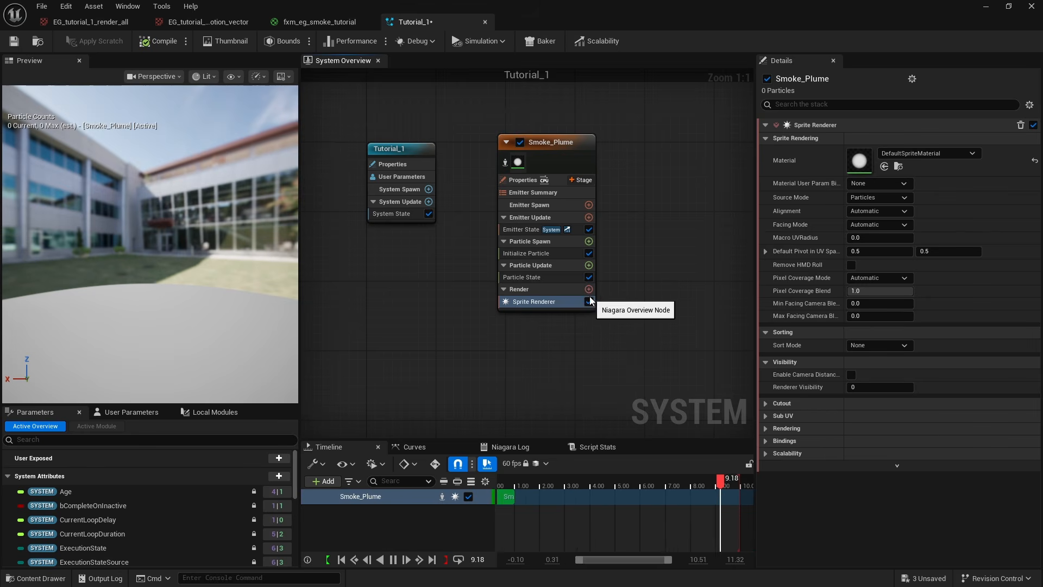
left_click(543, 220)
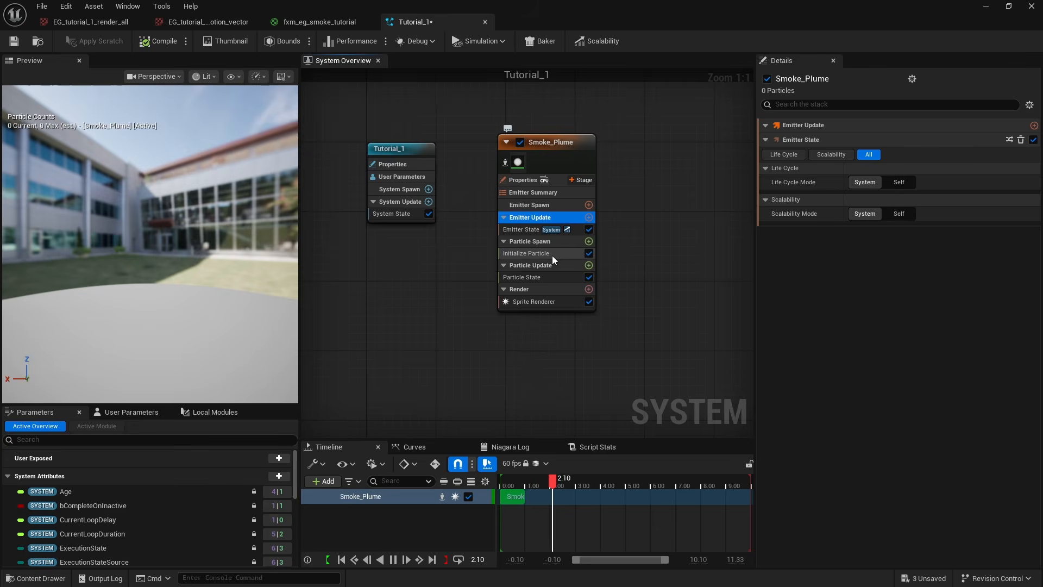
left_click(544, 243)
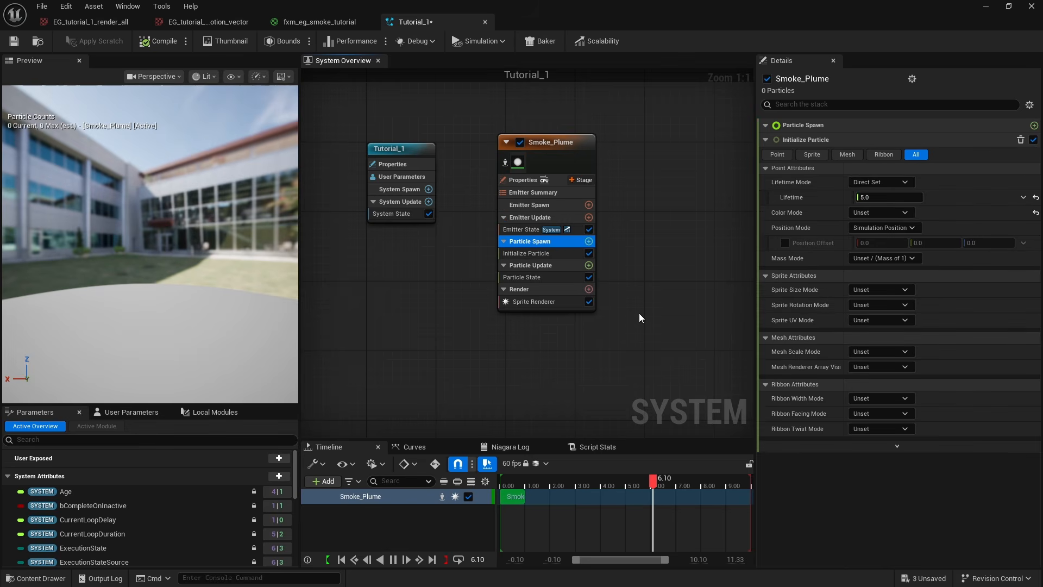
left_click(549, 266)
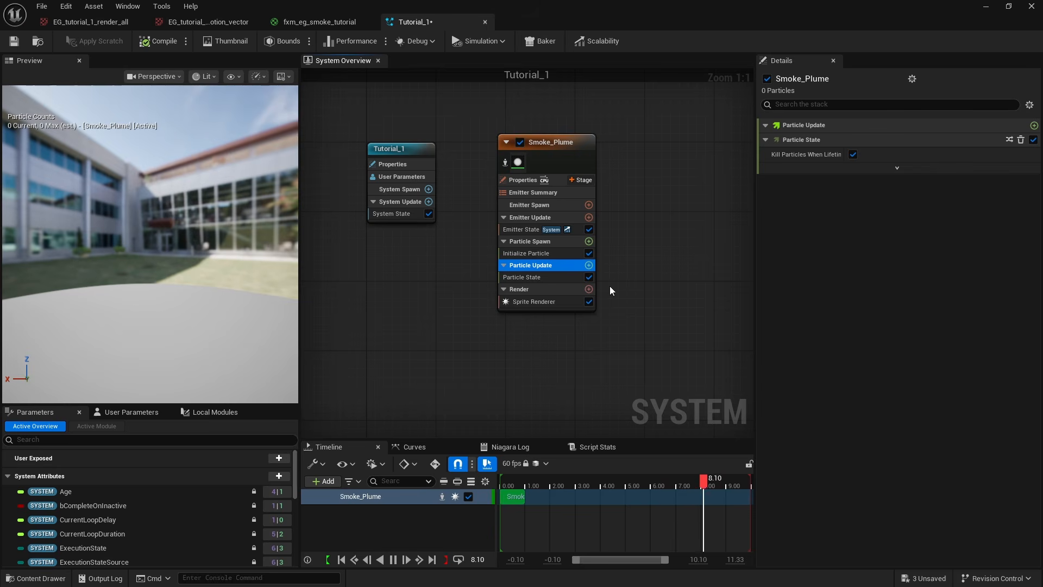
Step: Add a Spawn Rate module to Smoke_Plume's Emitter Update stage and set its SpawnRate to 2
left_click(545, 219)
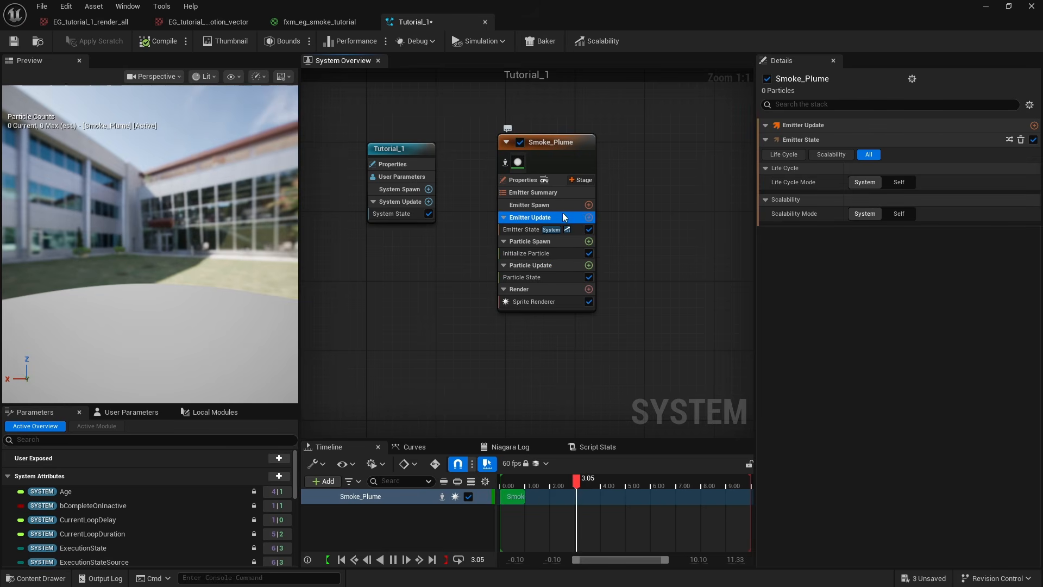
left_click(588, 218)
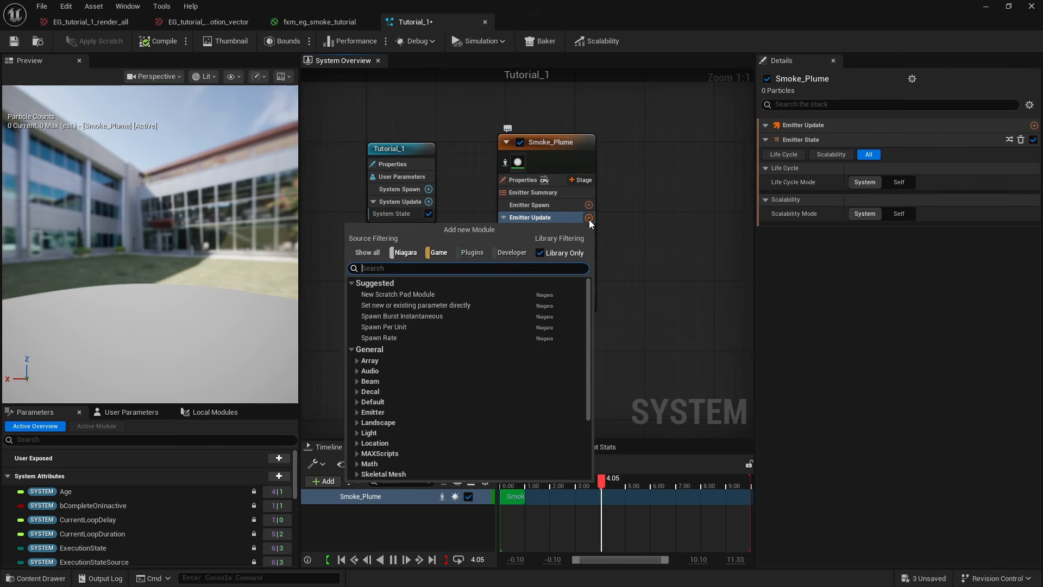
left_click(434, 336)
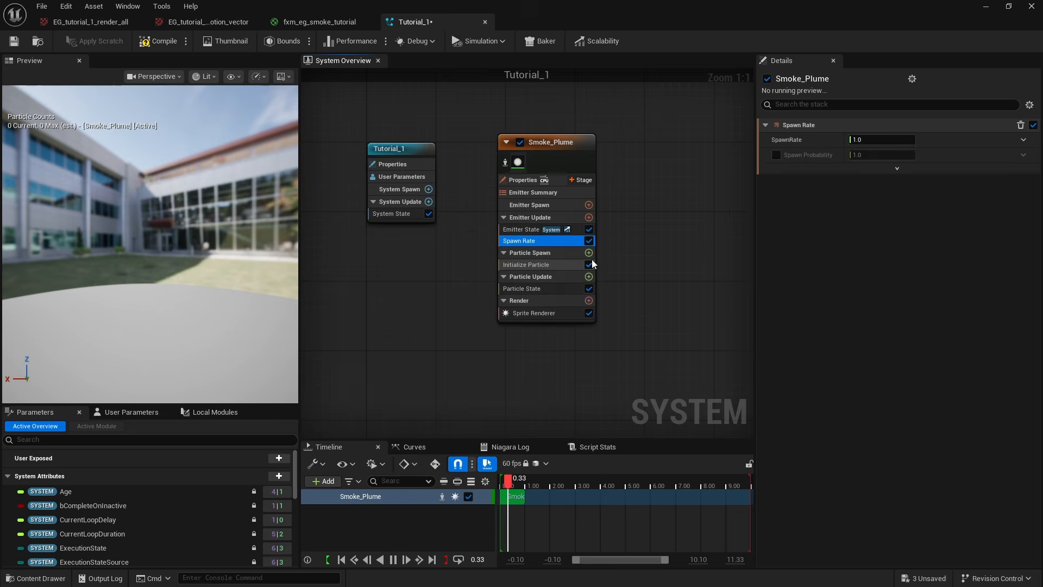
left_click(857, 140)
type("2")
key("Return")
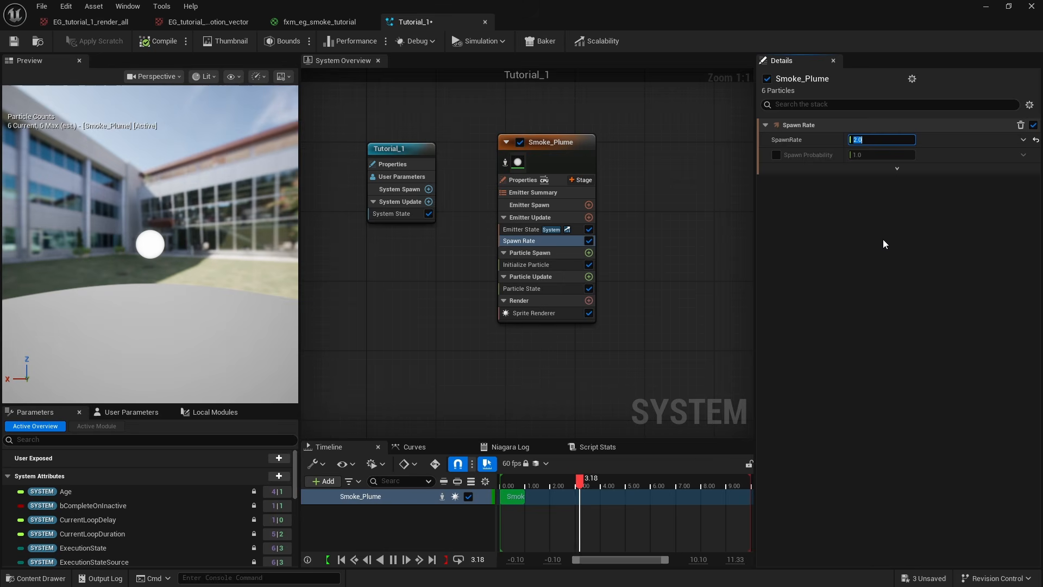
Step: Set the Initialize Particle lifetime to a Random Range Float with minimum 5 and maximum 7
left_click(546, 265)
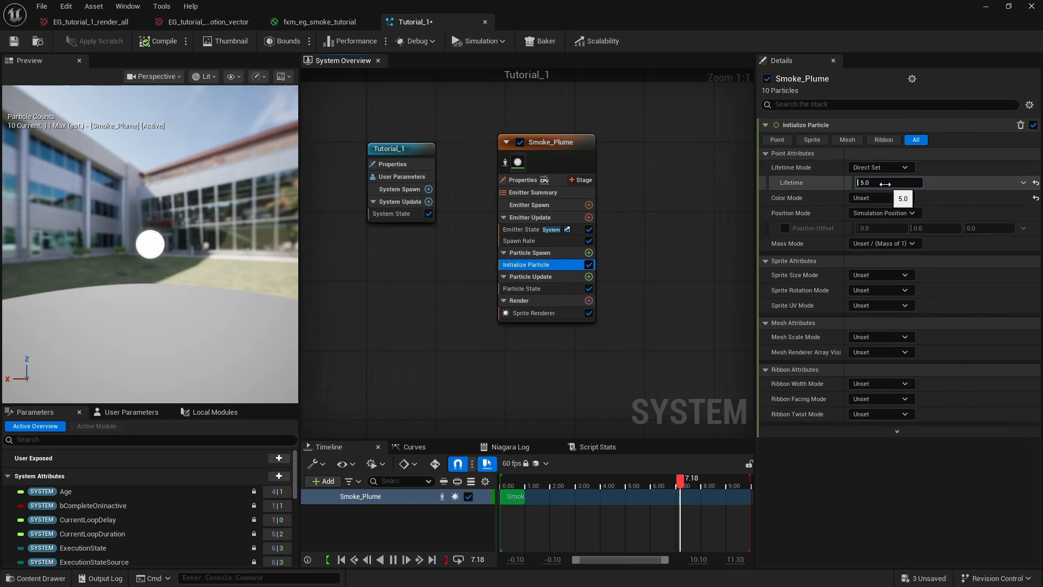
left_click(883, 184)
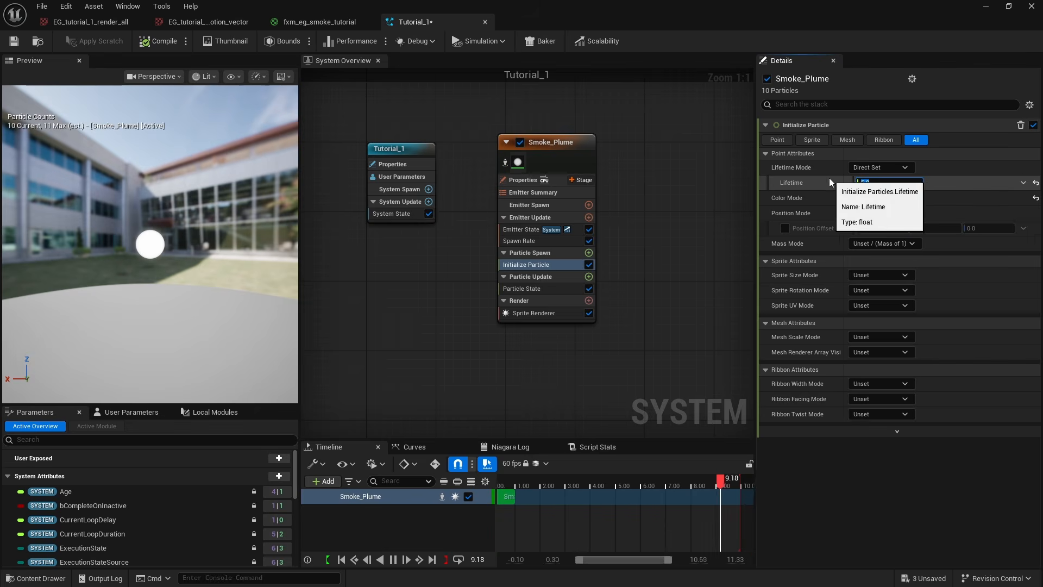
left_click(936, 167)
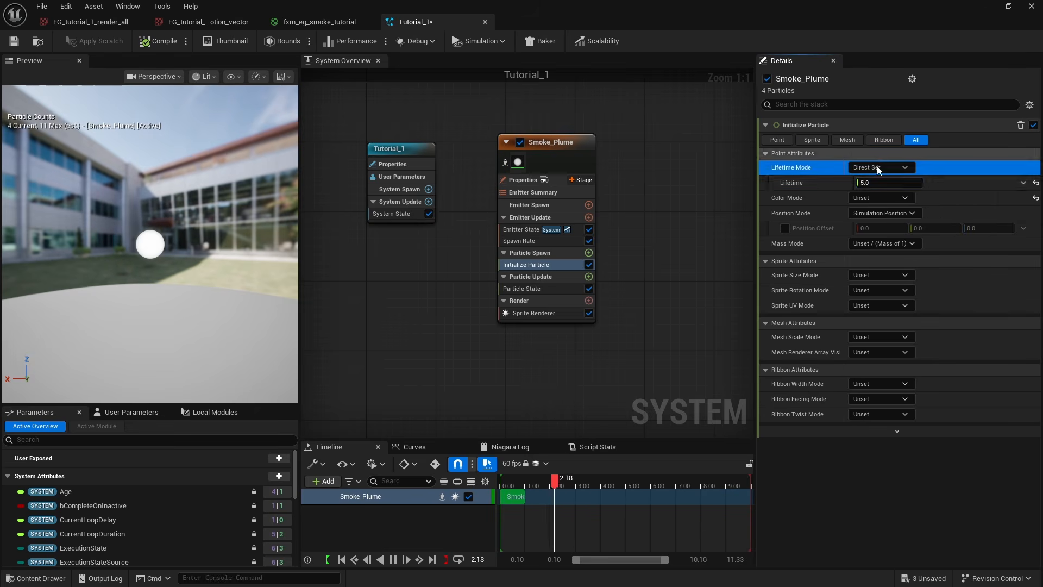
left_click(1023, 184)
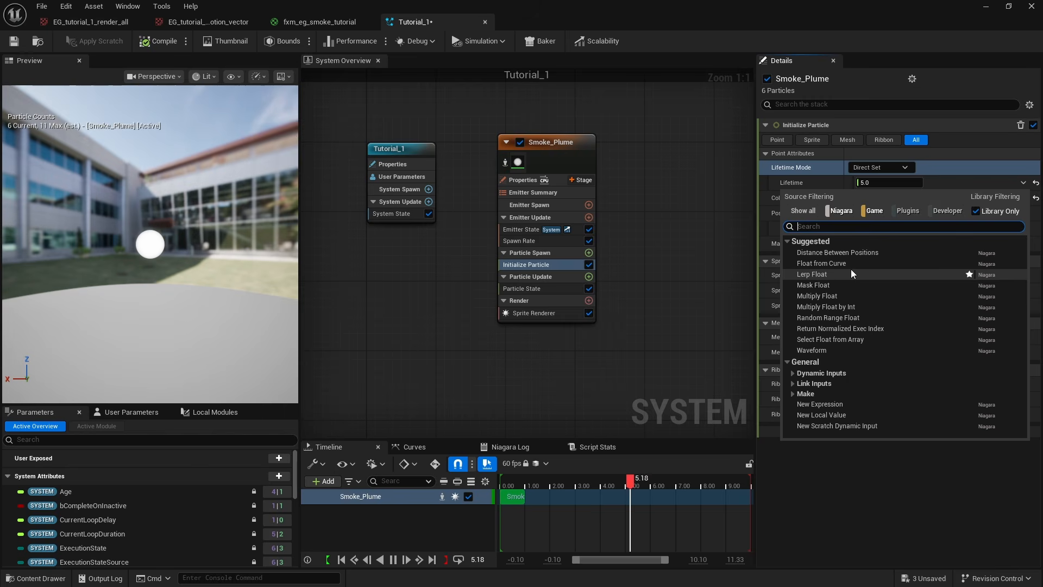
left_click(838, 319)
left_click(901, 196)
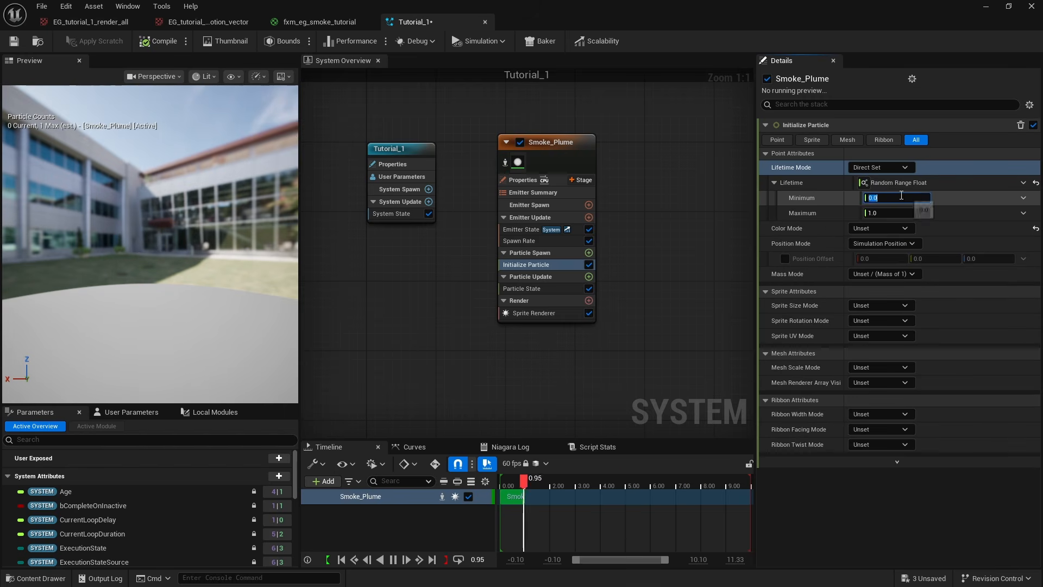
type("5")
key("Tab")
type("7")
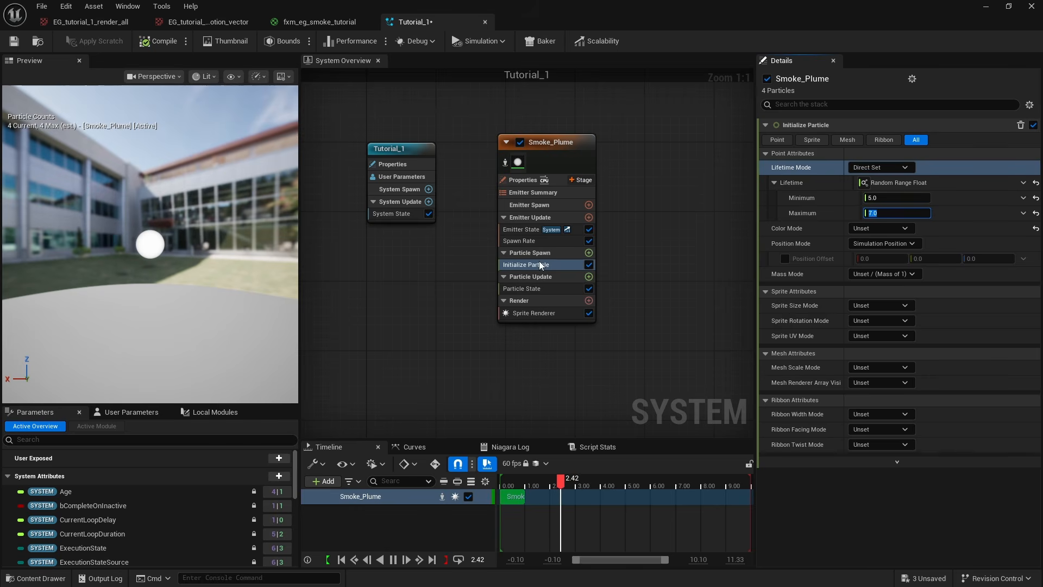
Step: Add an Add Velocity module to Particle Spawn and fix its missing dependency with the Solve Forces and Velocity module
left_click(589, 252)
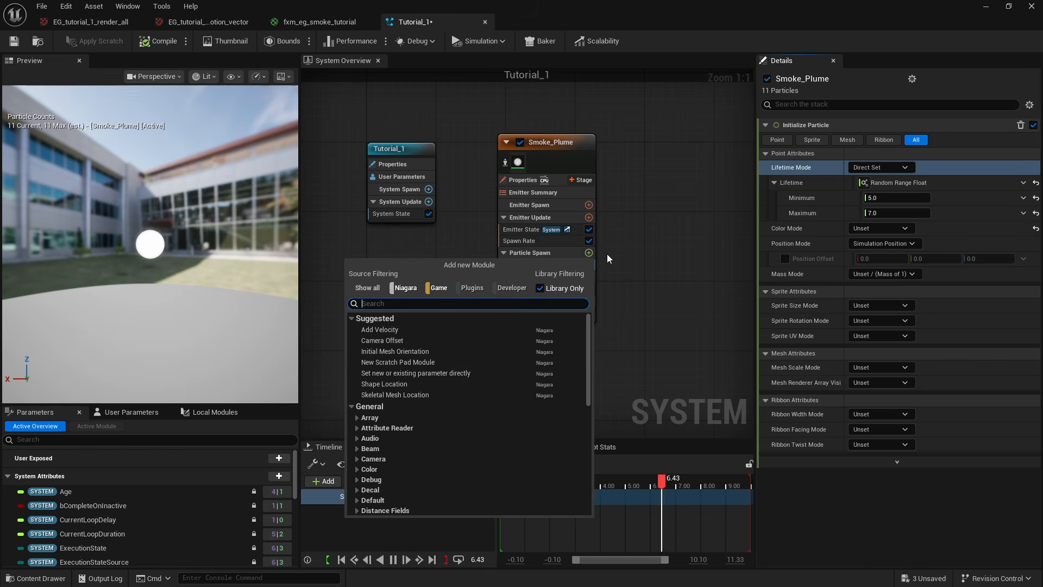
type("v")
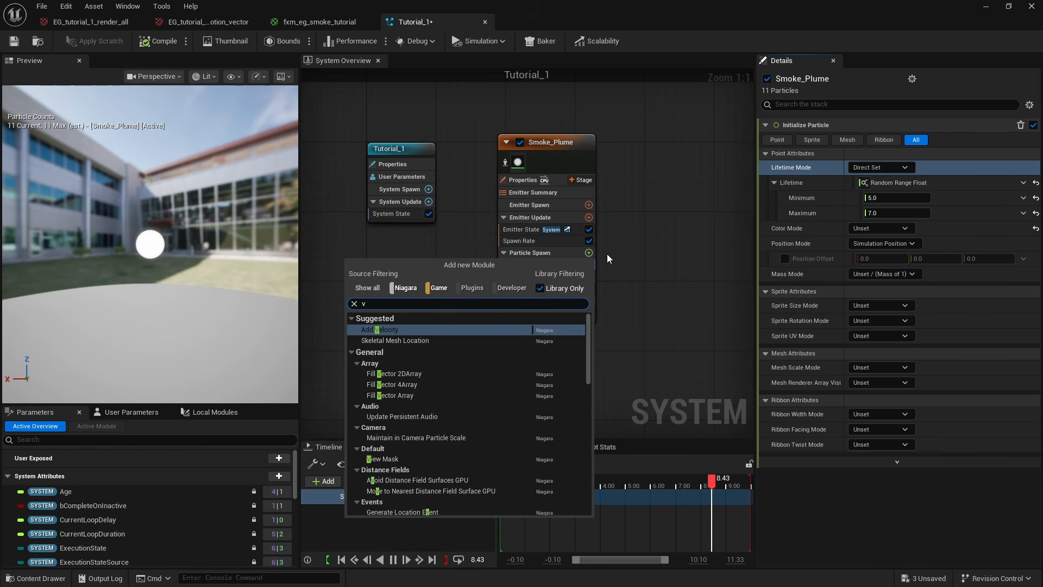
key("Return")
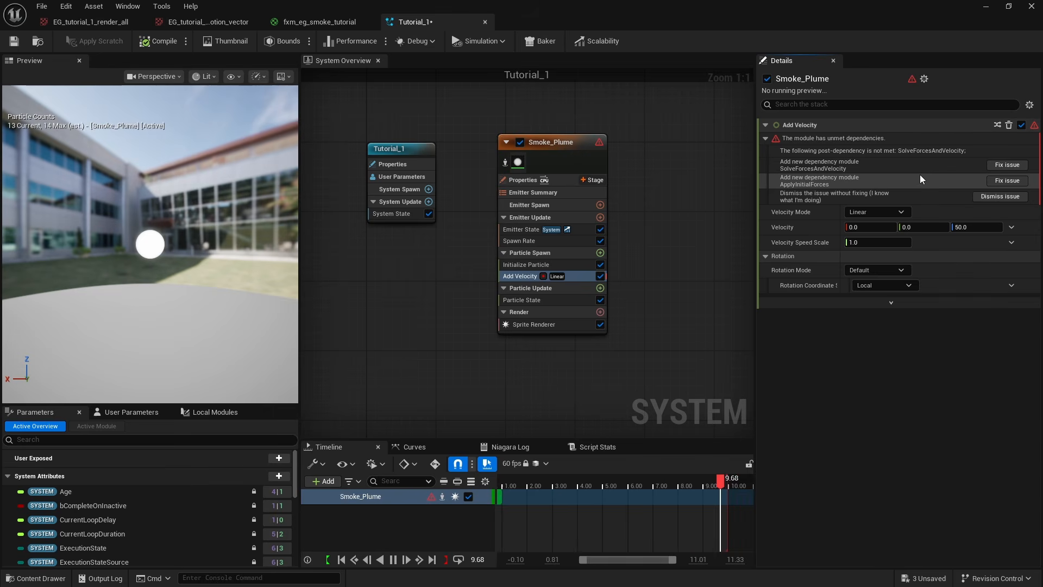
left_click(1006, 163)
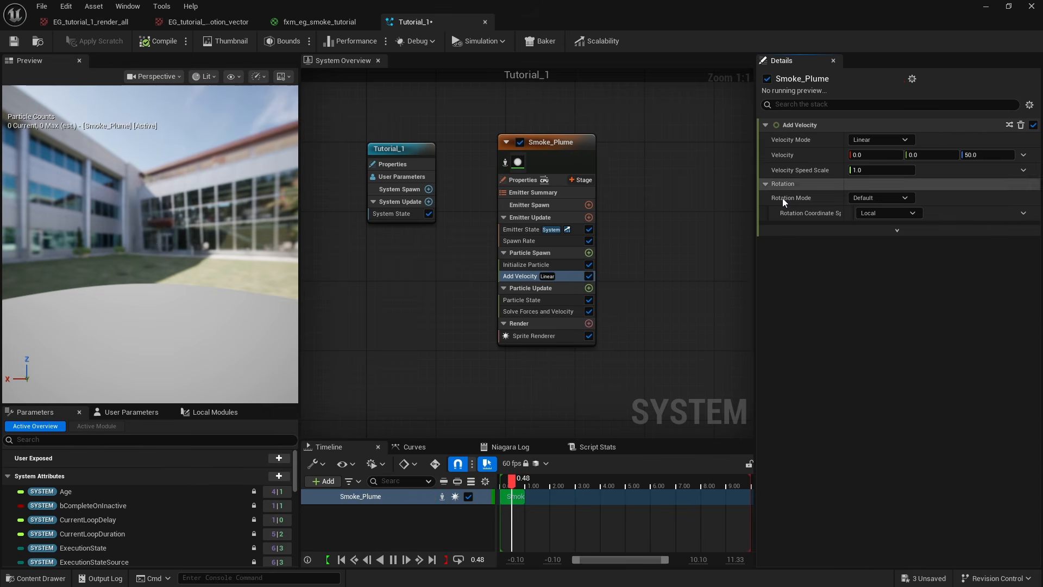
left_click(535, 310)
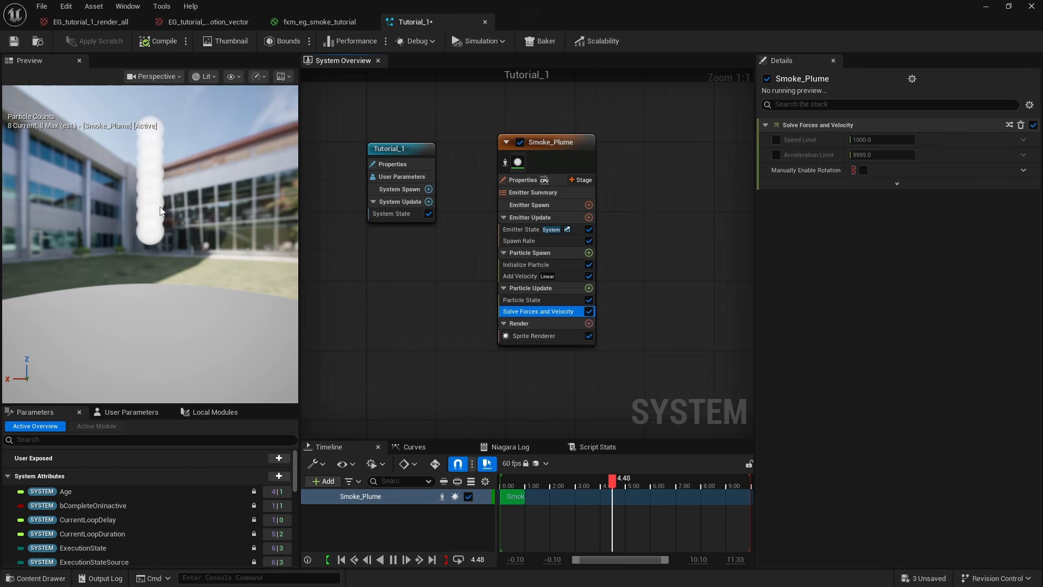
Step: Drive the Add Velocity module's velocity with a Random Range Vector
left_click(561, 275)
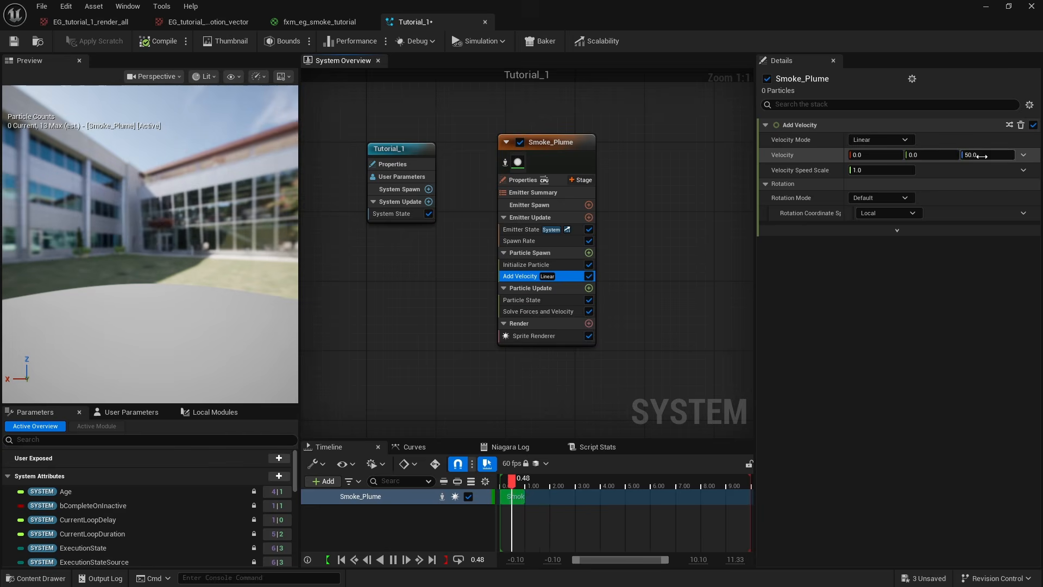
left_click(1023, 155)
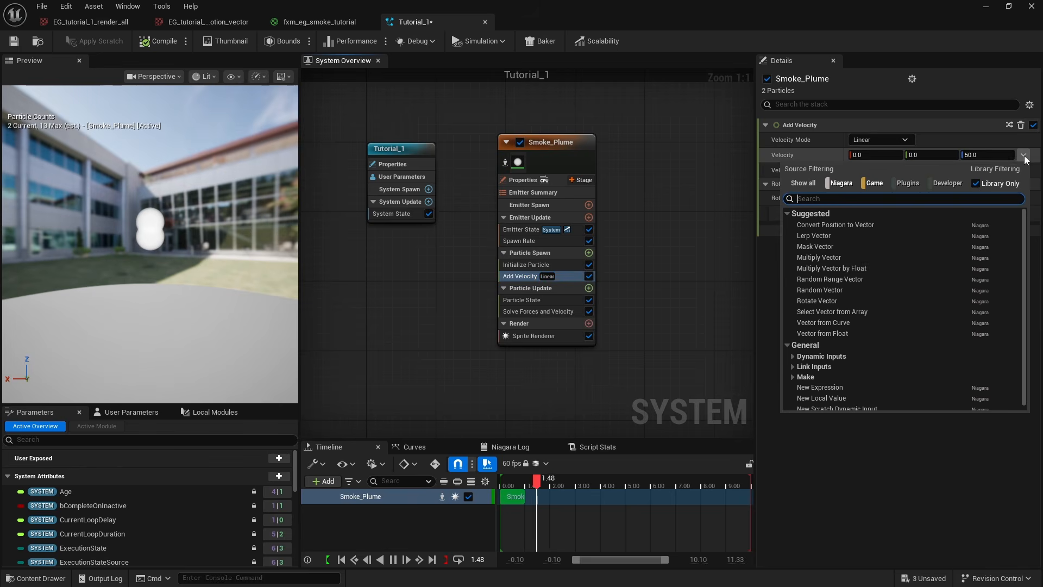
left_click(837, 279)
left_click(878, 185)
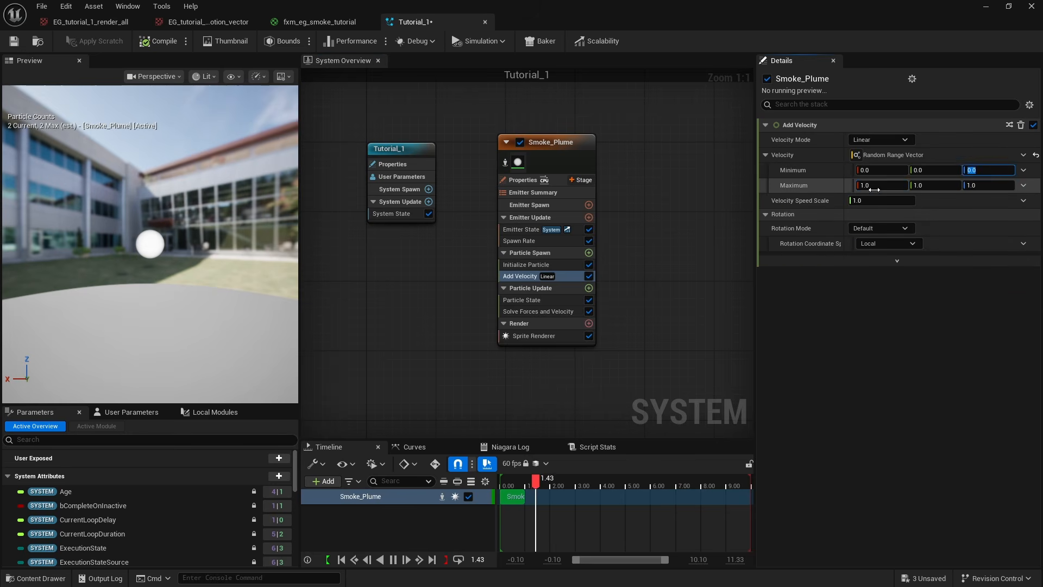
Step: Set the random velocity range's minimum to X -20, Y -20 and Z 50
left_click(881, 170)
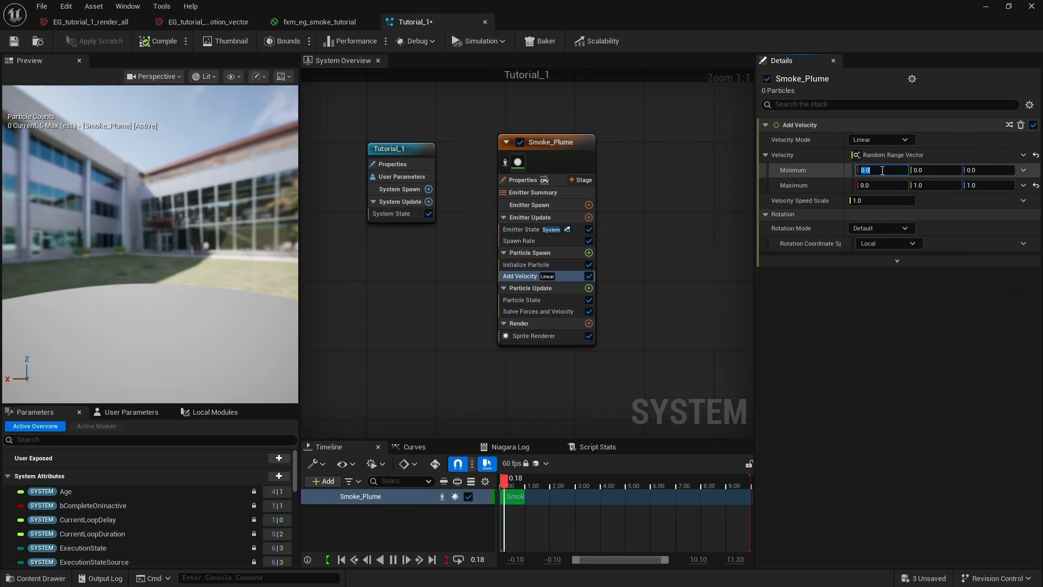
type("20")
key("Tab")
type("20")
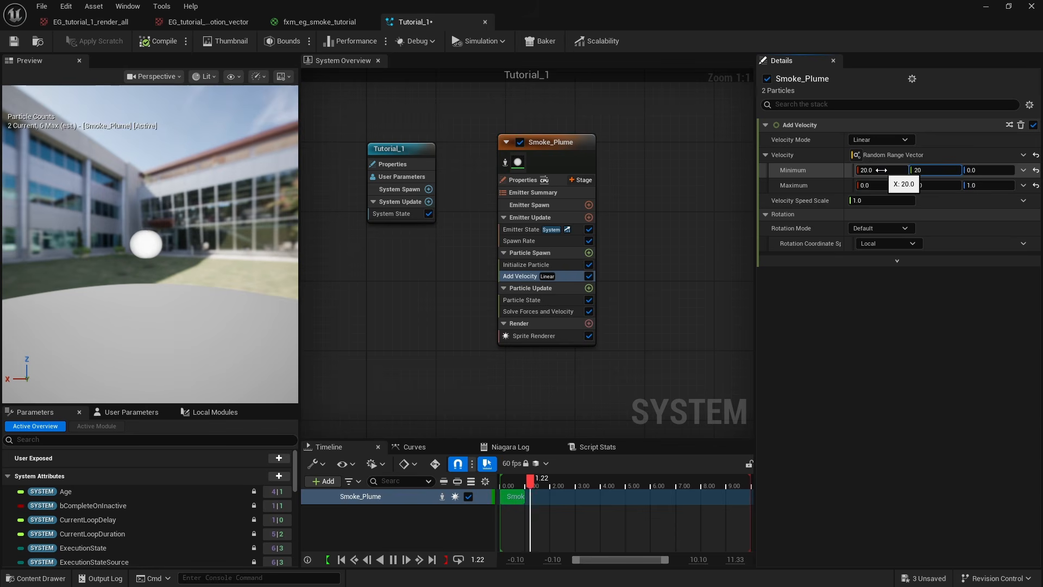
left_click(881, 170)
type("-20")
key("Tab")
type("-20")
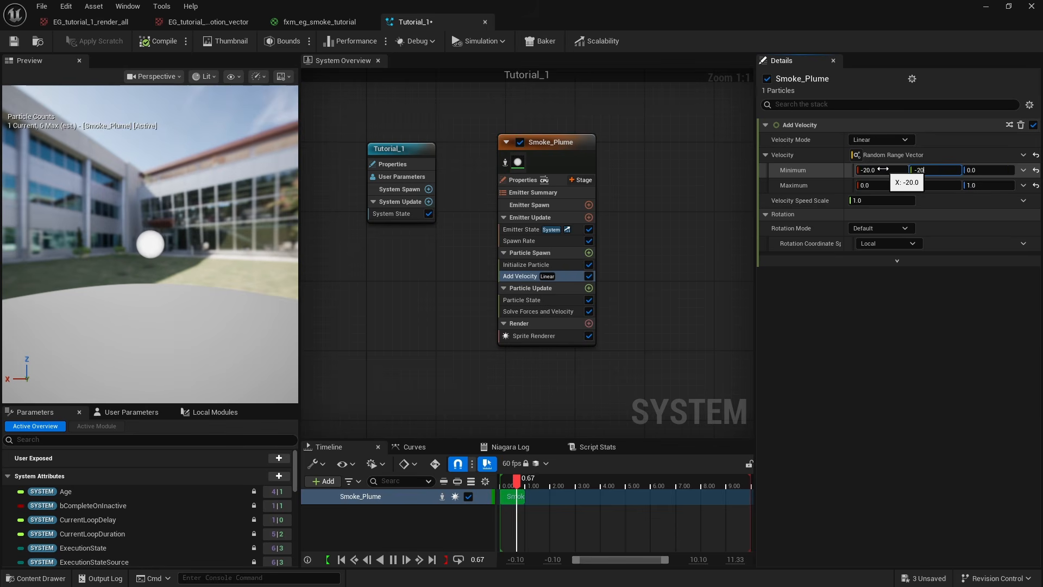
key("Tab")
type("50")
Step: Set the random velocity range's maximum to X 20, Y 20 and Z 100
key("Tab")
type("2")
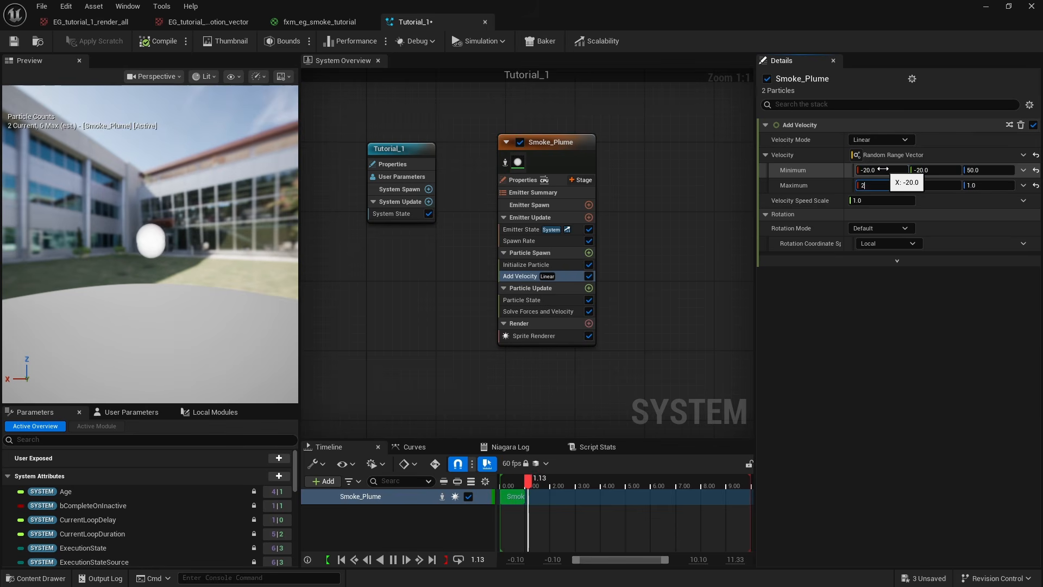
type("0")
key("Tab")
type("100")
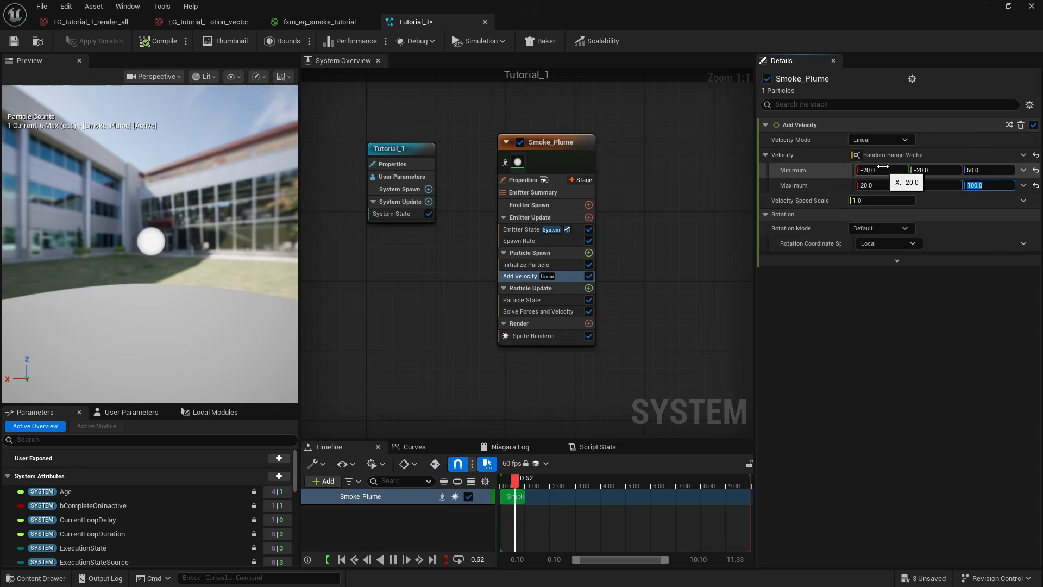
key("Return")
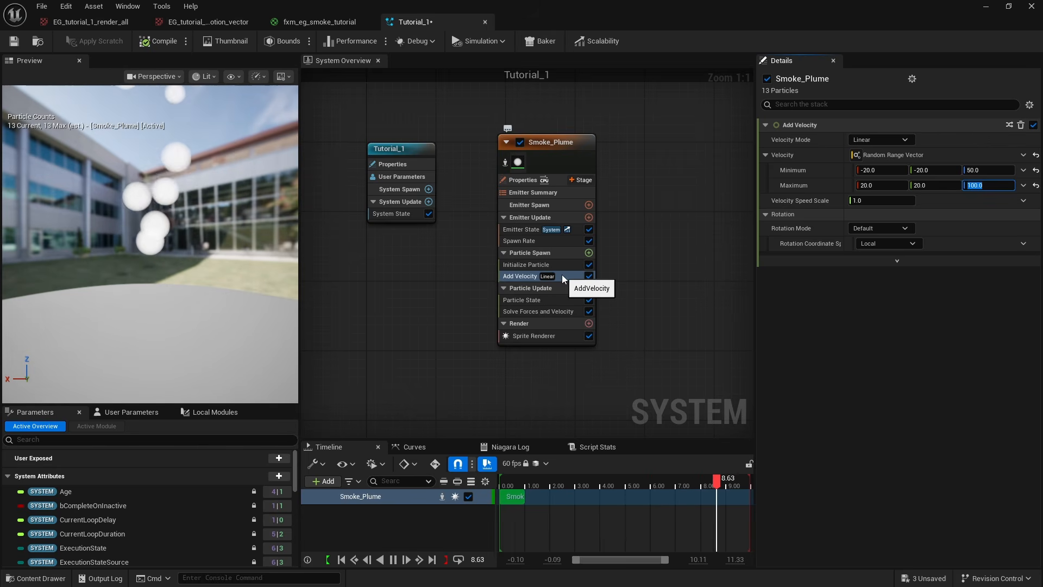
Step: Assign the fxm_eg_smoke_tutorial material to the Smoke_Plume emitter's Sprite Renderer
left_click(518, 163)
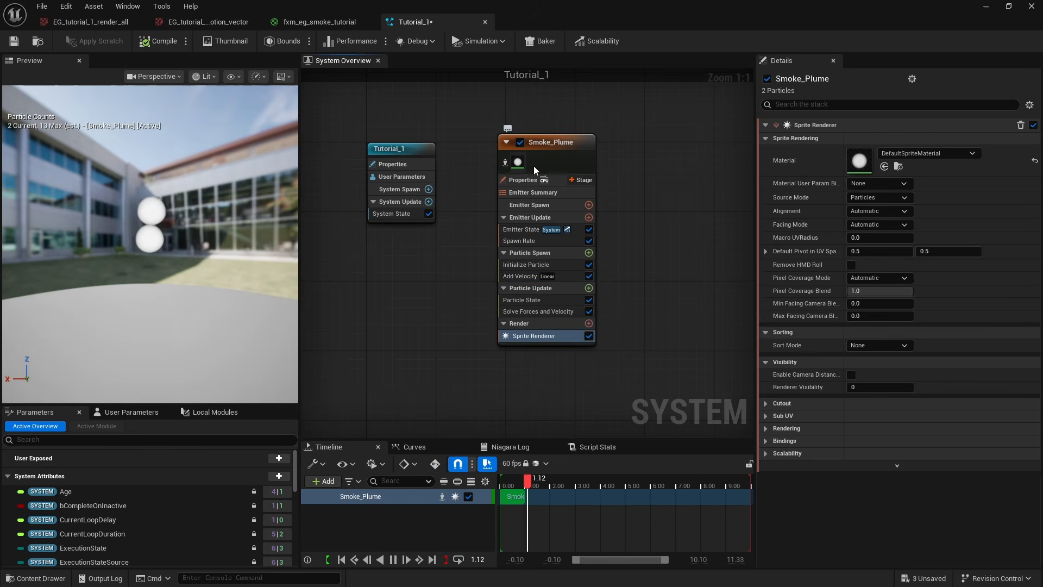
left_click(949, 157)
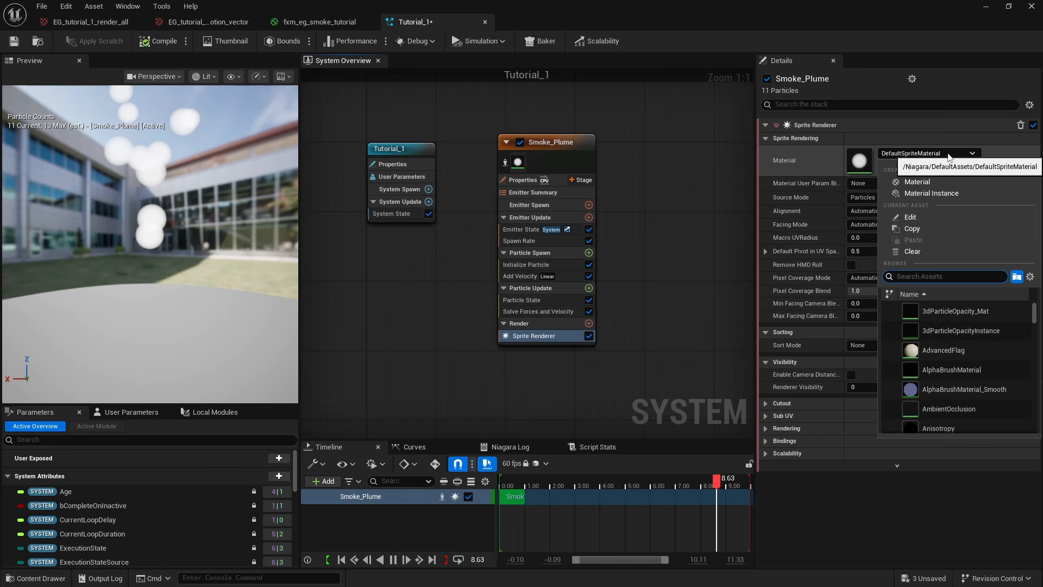
type("fxm_tu")
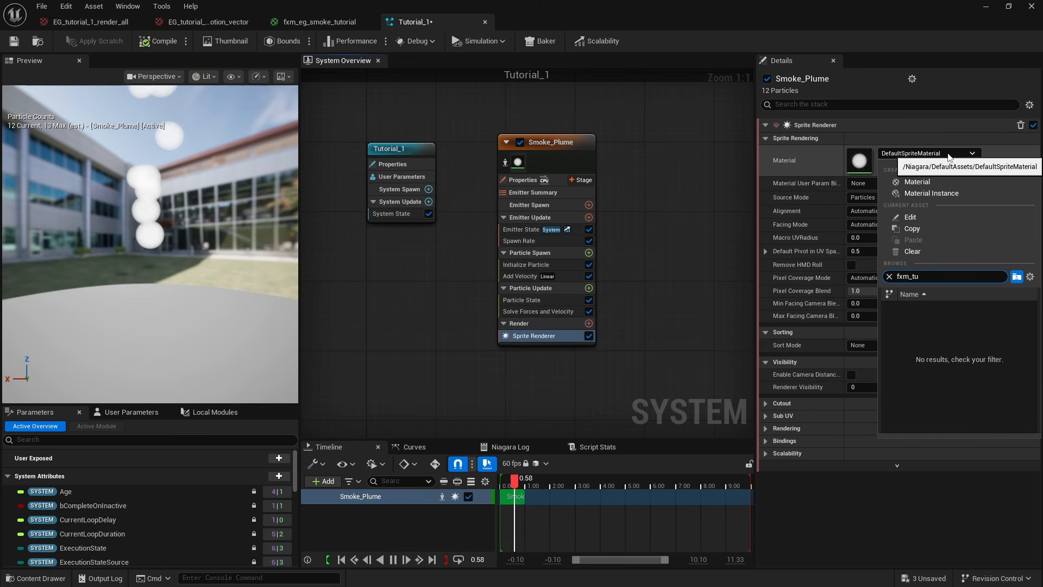
key("BackSpace")
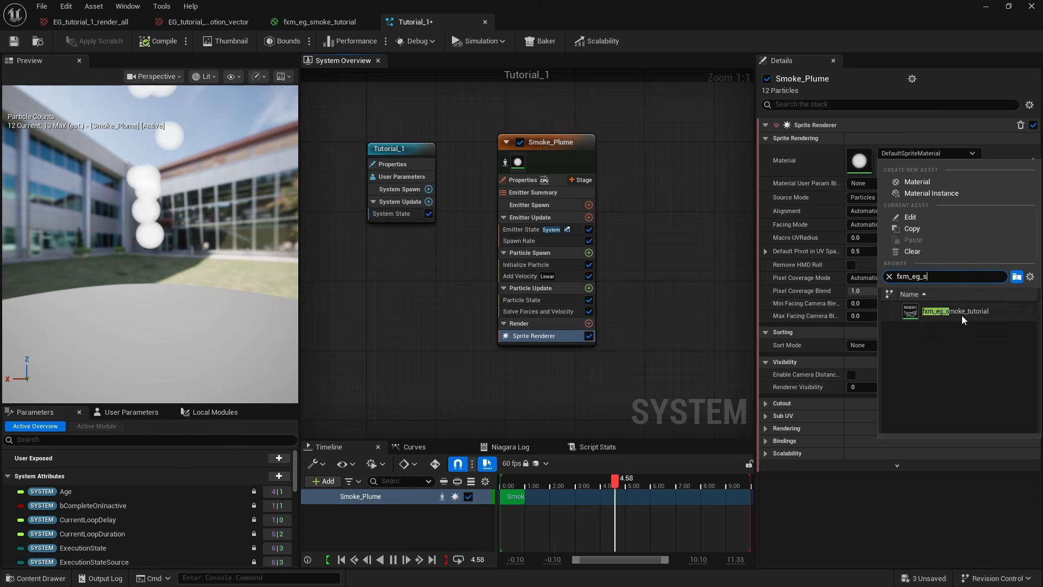
left_click(961, 313)
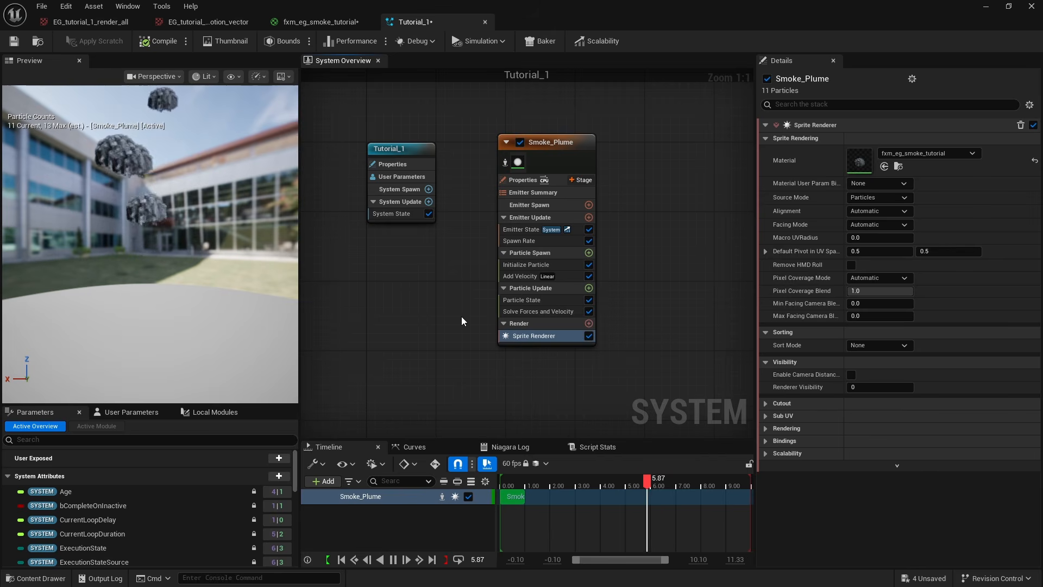
Step: Add a Dynamic Material Parameters module to the Smoke_Plume emitter's Particle Update group
left_click(588, 291)
type("dyn")
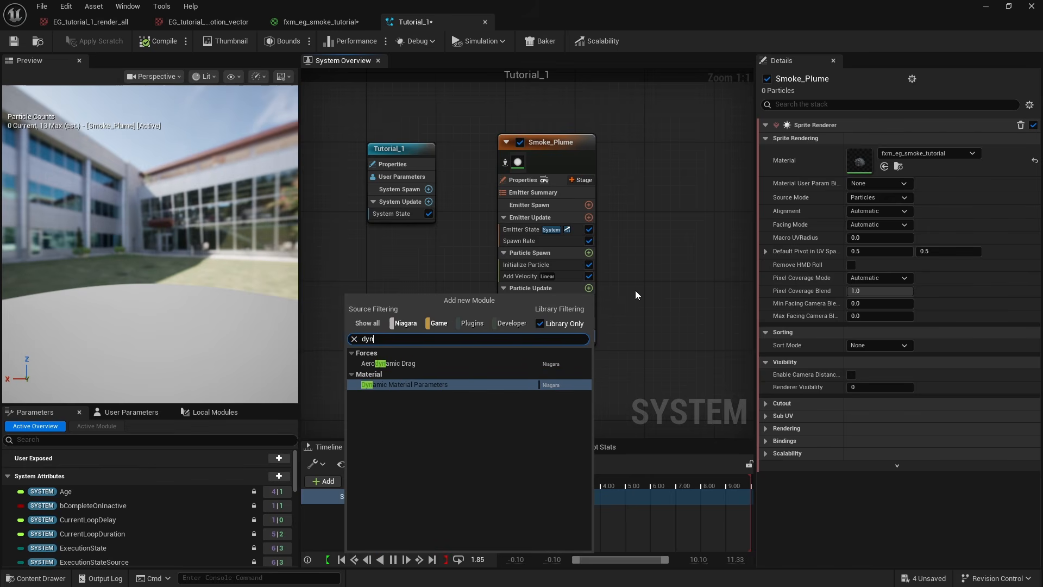
key("Return")
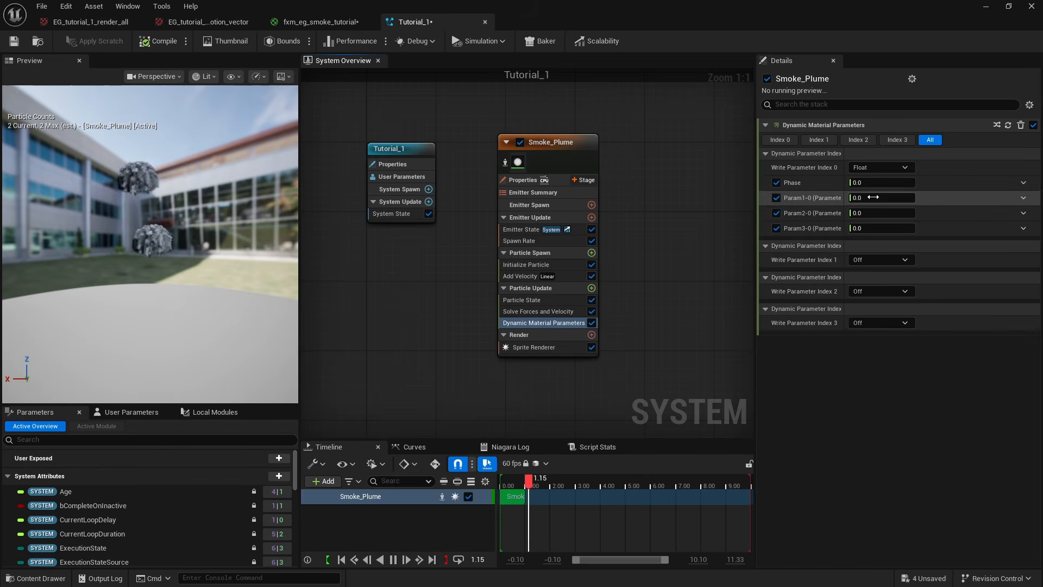
Step: Drive the Phase parameter with a Float from Curve that rises from 0 at time 0 to 1 at time 1
left_click(1023, 183)
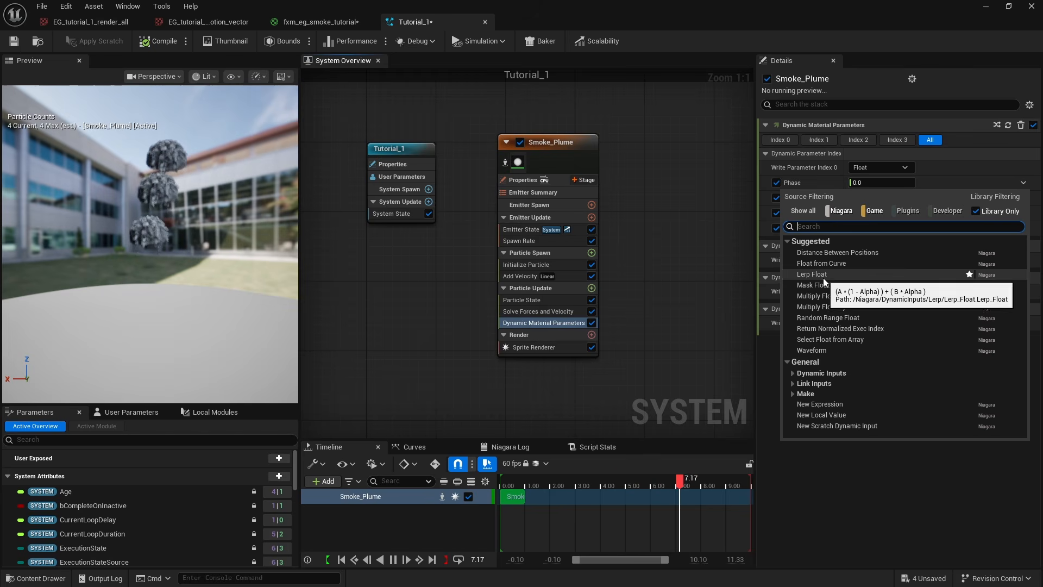
left_click(834, 264)
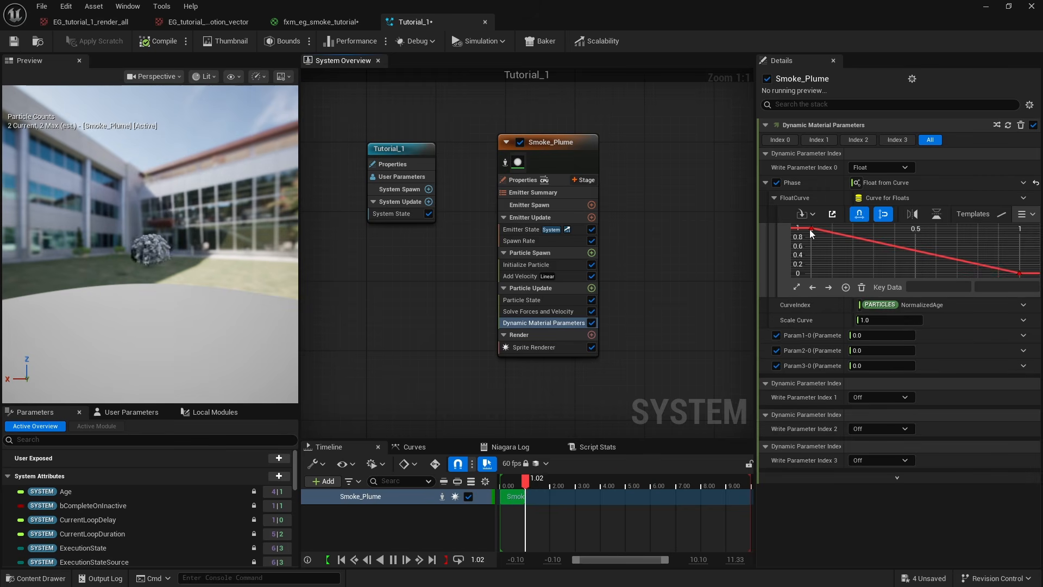
left_click(811, 229)
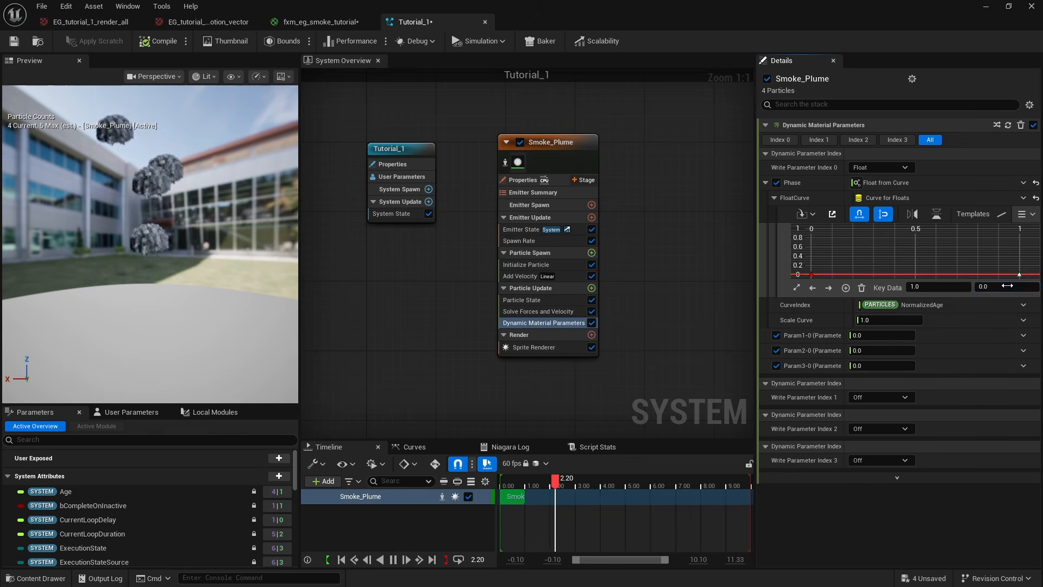
left_click_drag(1007, 285, 980, 284)
type("1")
key("Return")
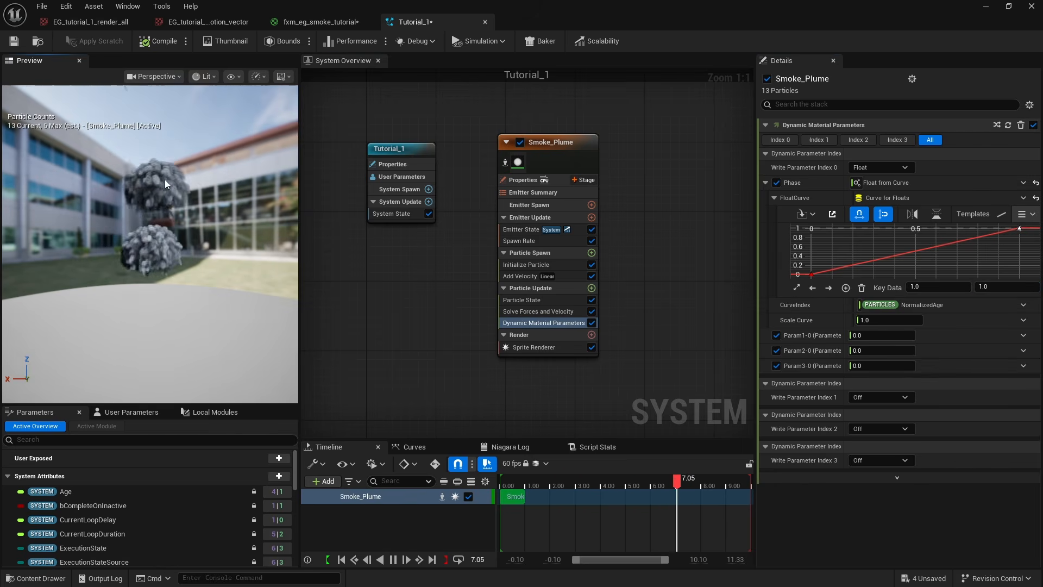
Step: Set Initialize Particle's Sprite Size Mode to Random Uniform with a minimum of 50 and a maximum of 70
left_click(521, 265)
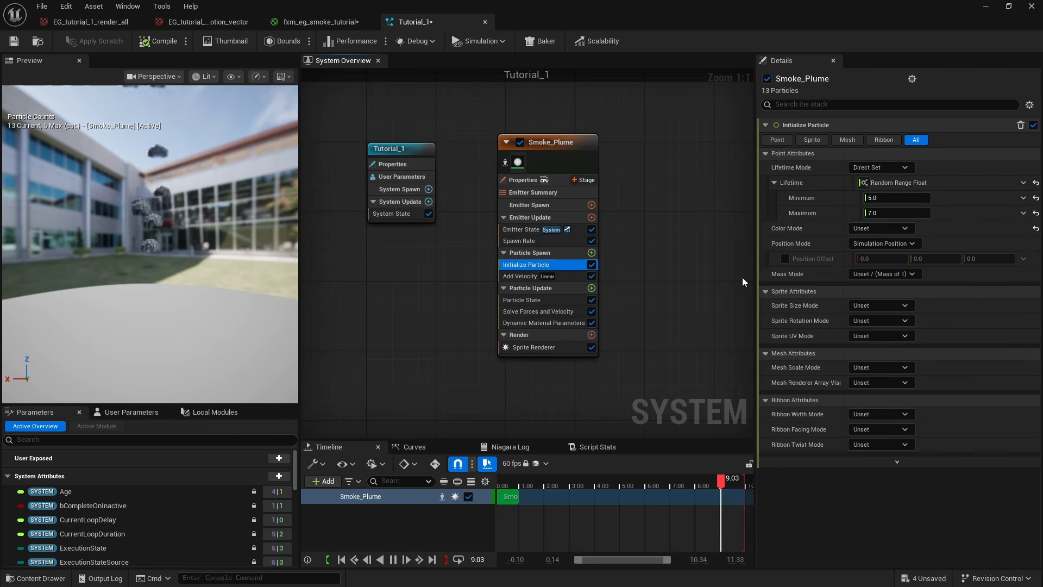
left_click(879, 306)
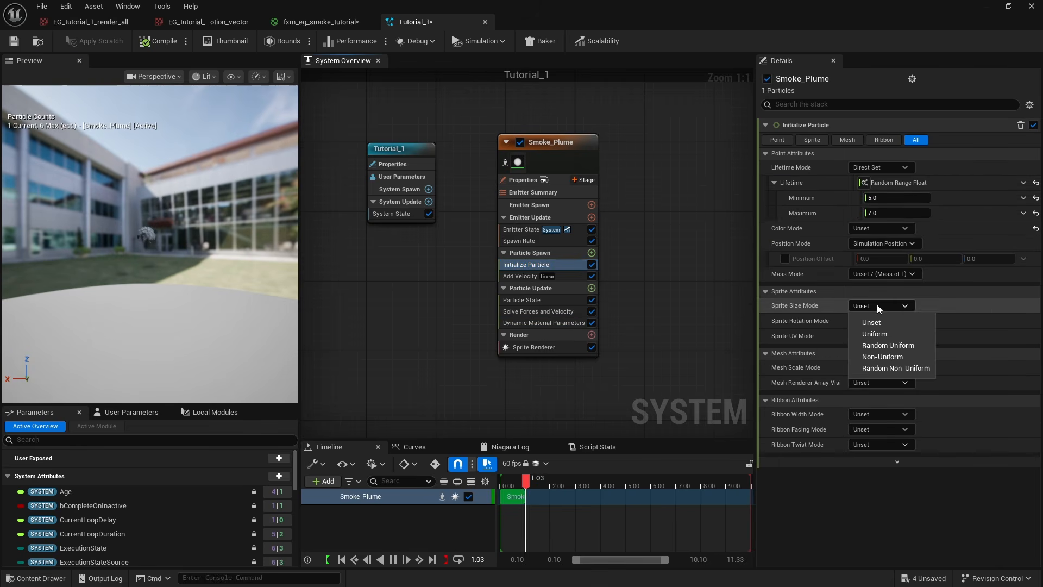
left_click(896, 347)
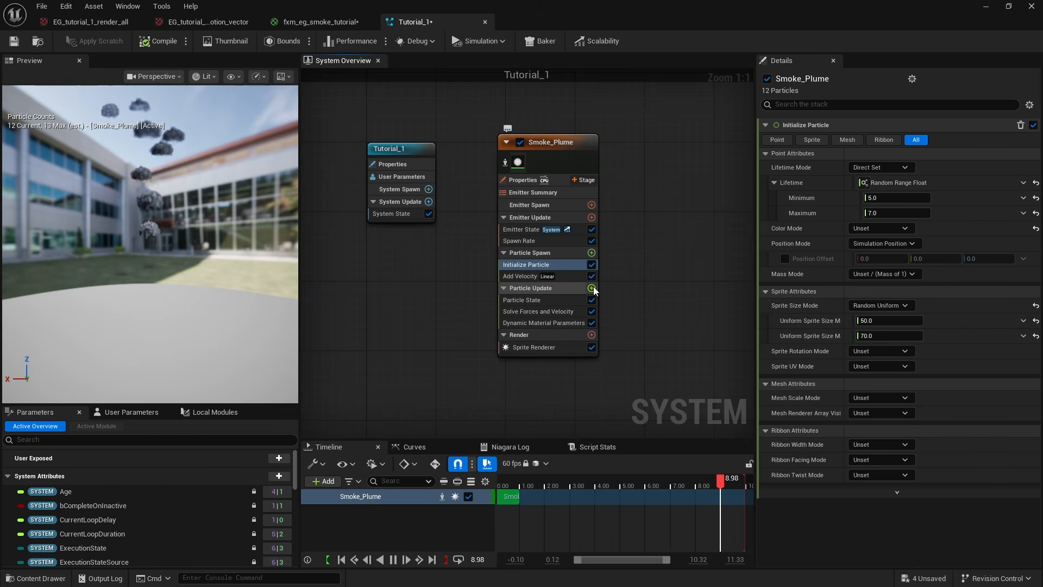
Step: Add a Scale Sprite Size module to the emitter's Particle Update group
left_click(592, 288)
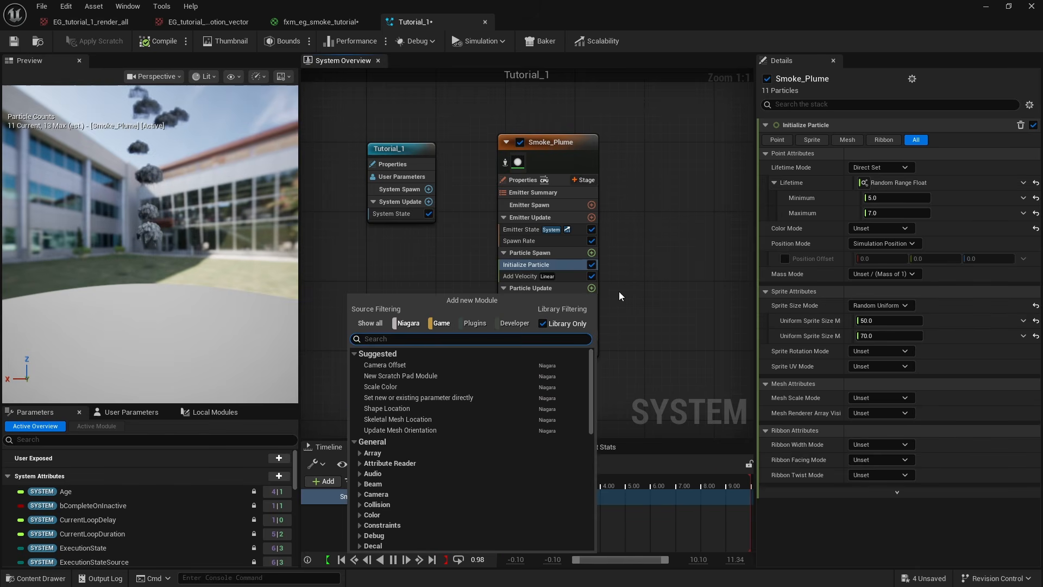
type("scale size")
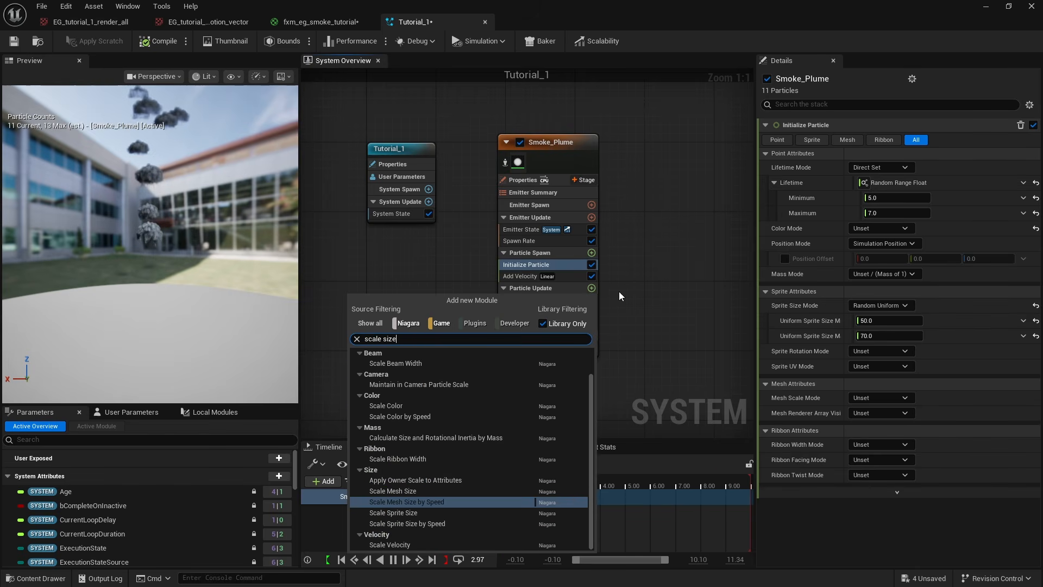
left_click(395, 513)
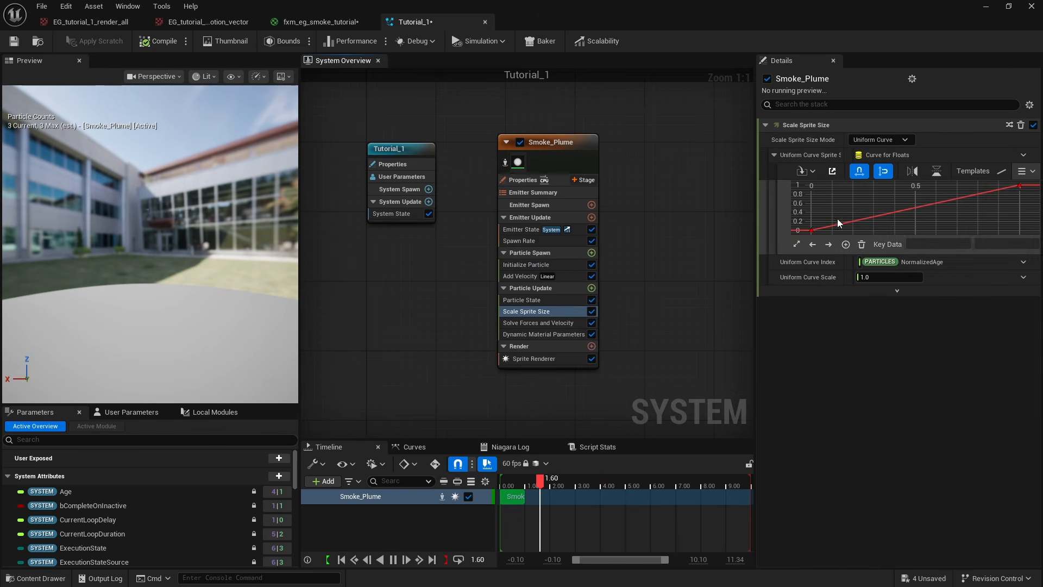
Step: Smooth the Scale Sprite Size curve's tangents and set its end key at time 1 to a value of 6
left_click(812, 231)
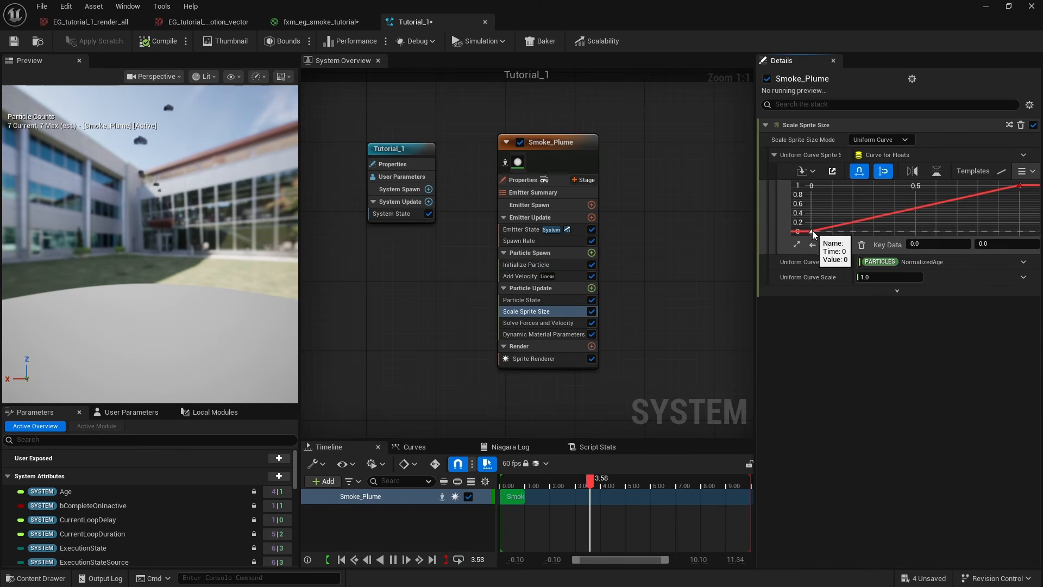
right_click(813, 230)
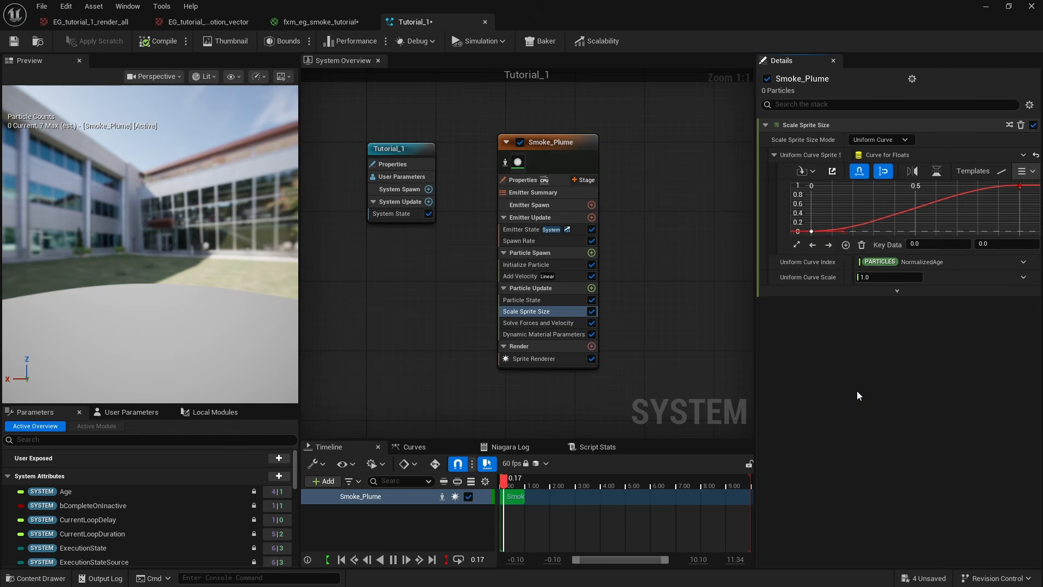
left_click(856, 392)
left_click_drag(844, 231, 828, 203)
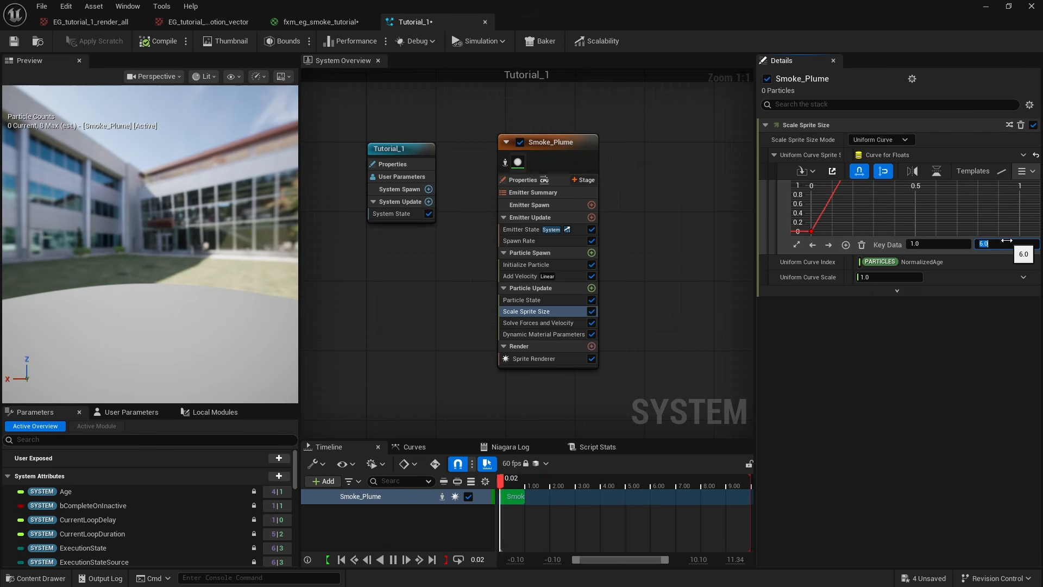
scroll(891, 194, "down", 2)
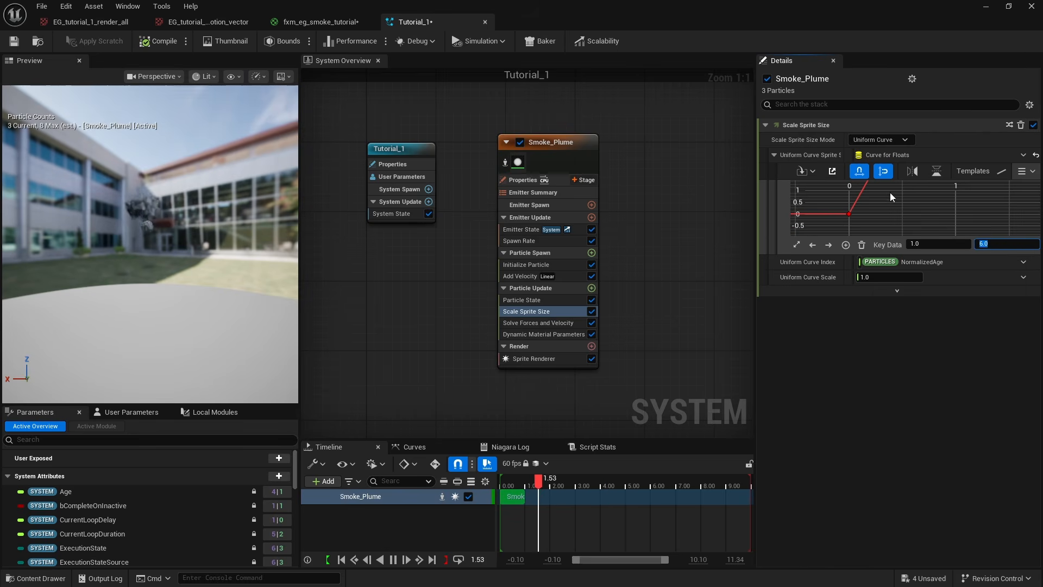
left_click(794, 245)
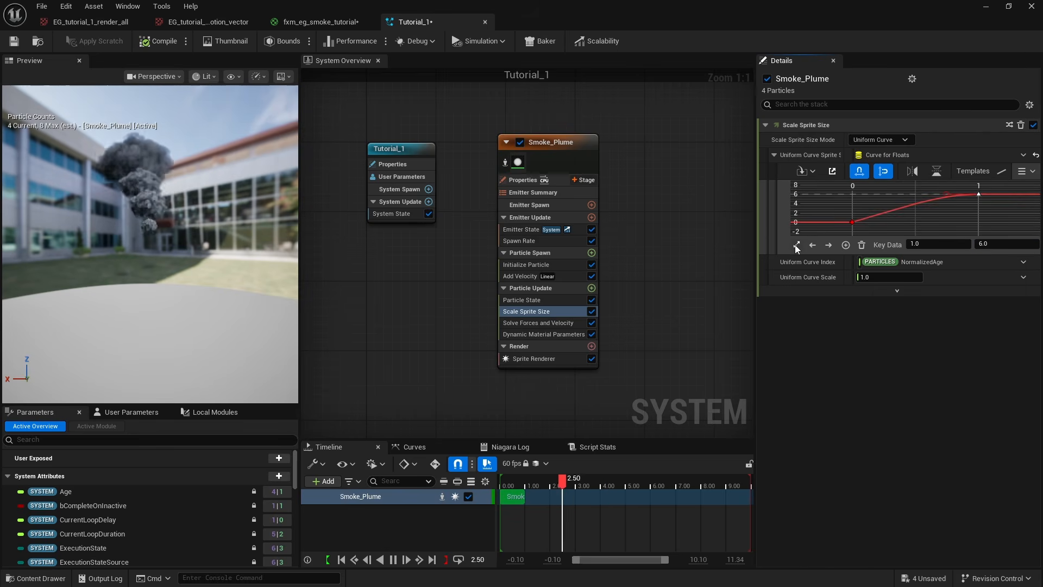
Step: Steepen the sprite size curve's tangent at the start key so the particles grow faster early in their life
left_click(850, 220, "shift")
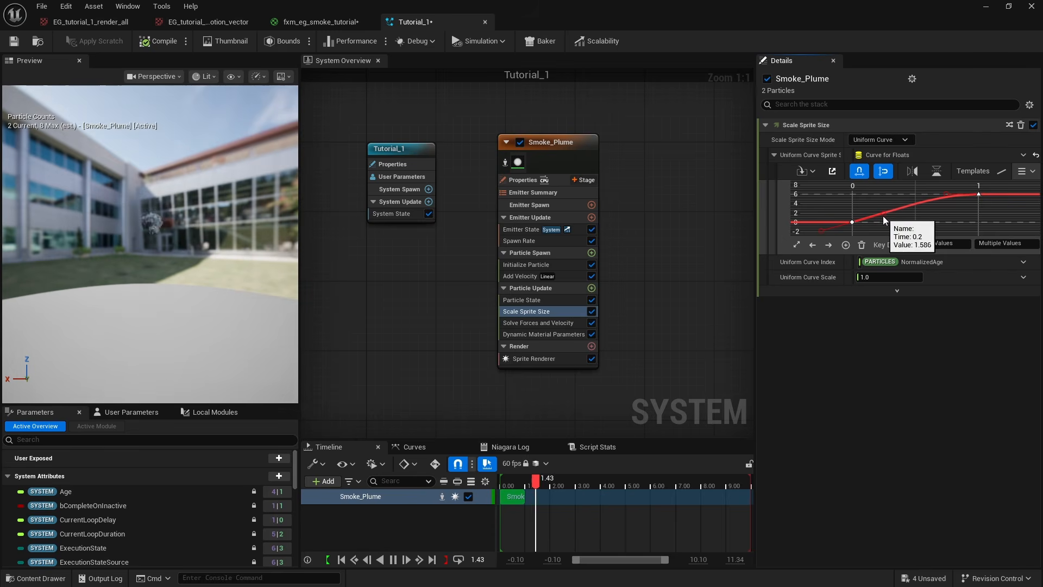
middle_click(877, 203)
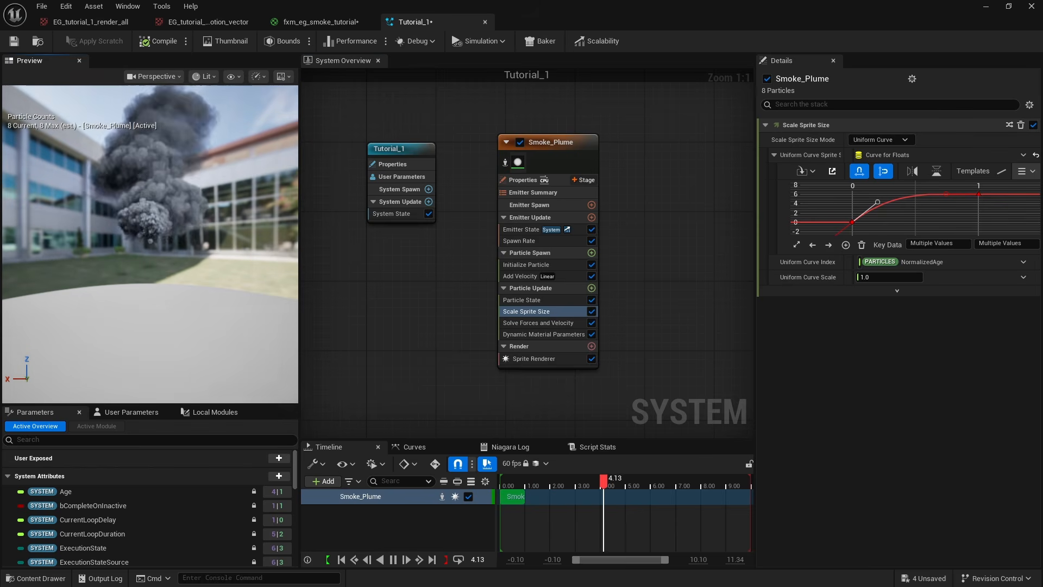
left_click(850, 222)
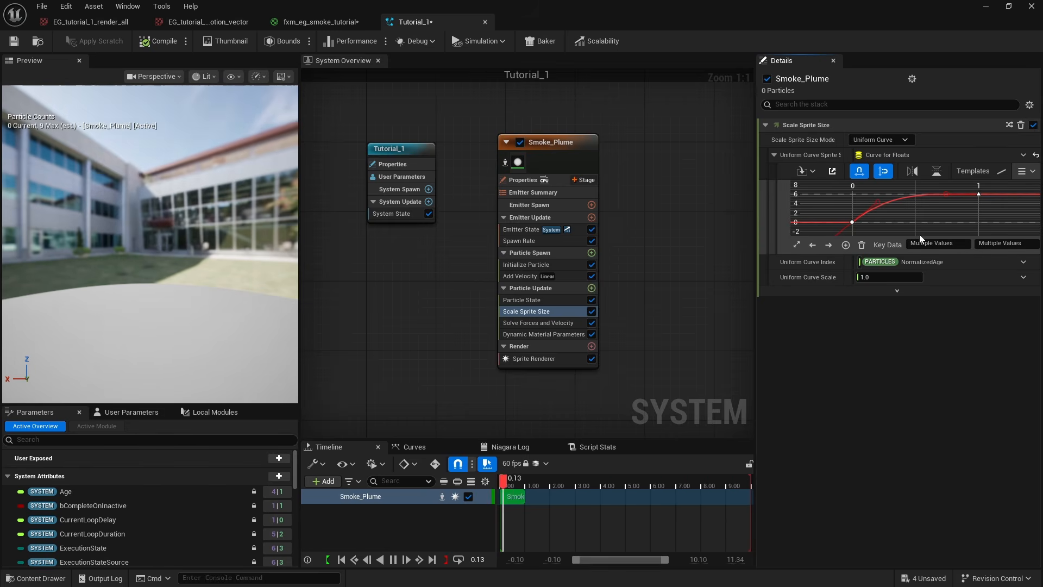
Step: Set the sprite size curve's start key value to 2 and lower its tangent handle to remove the curve's overshoot
left_click(852, 221)
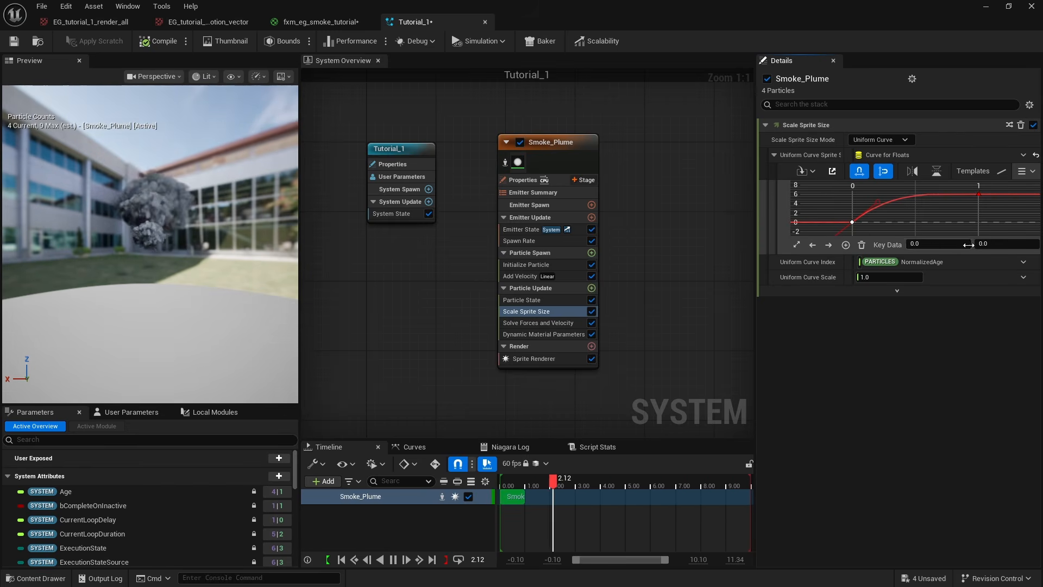
left_click(1005, 244)
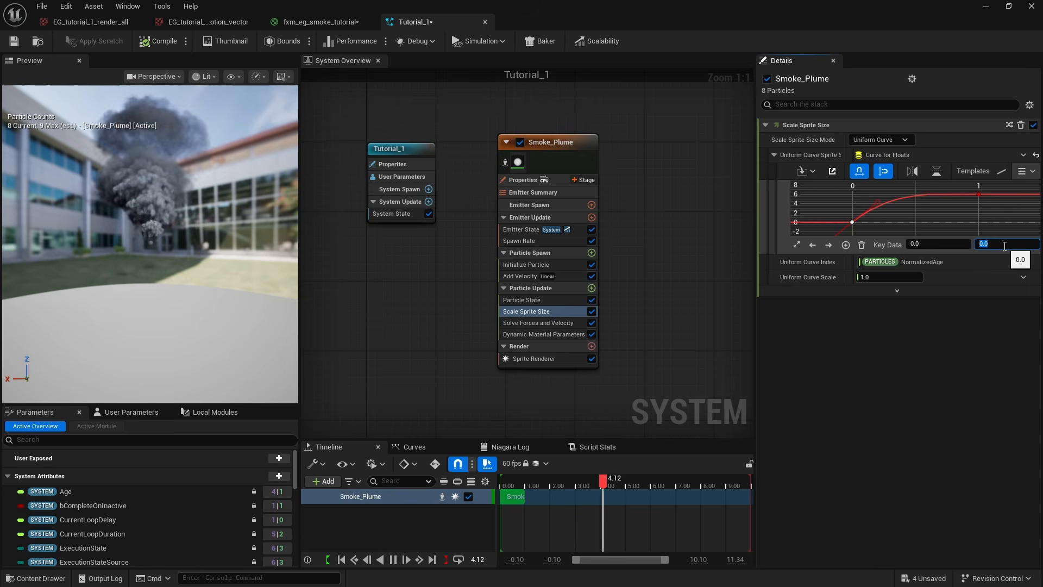
type("0.5")
key("Return")
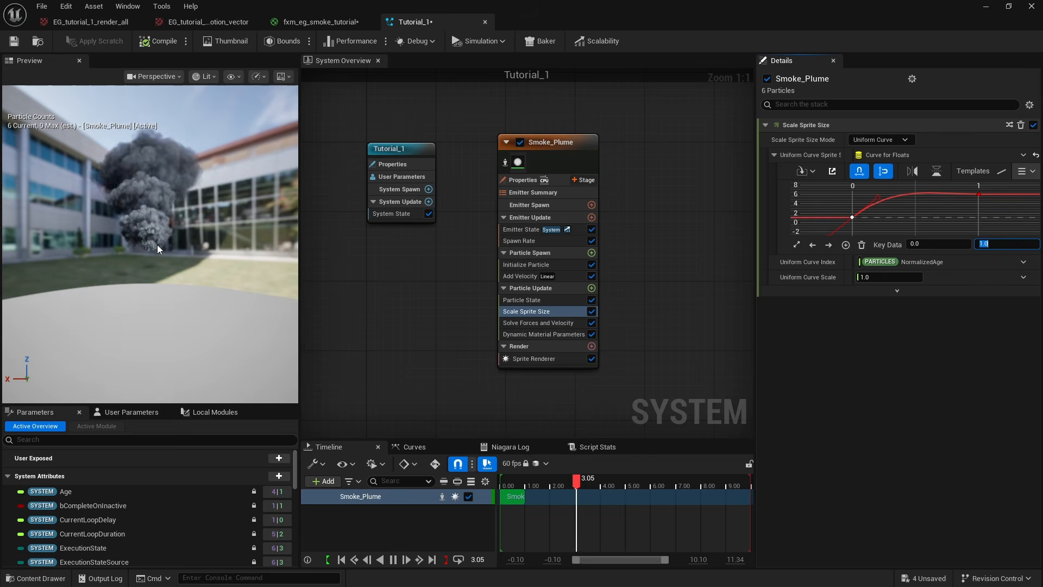
type("2.0")
key("Return")
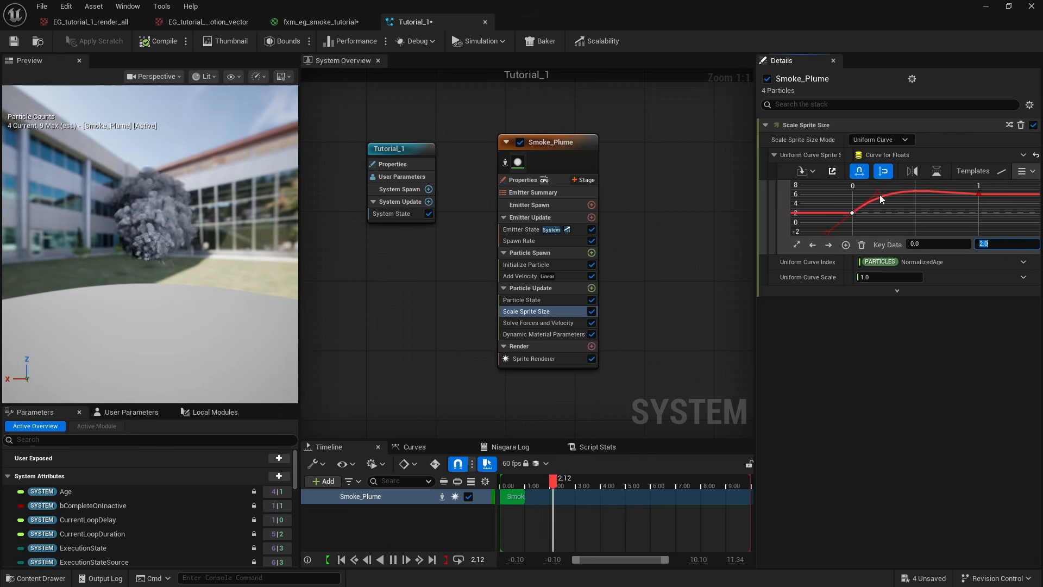
left_click_drag(878, 194, 880, 197)
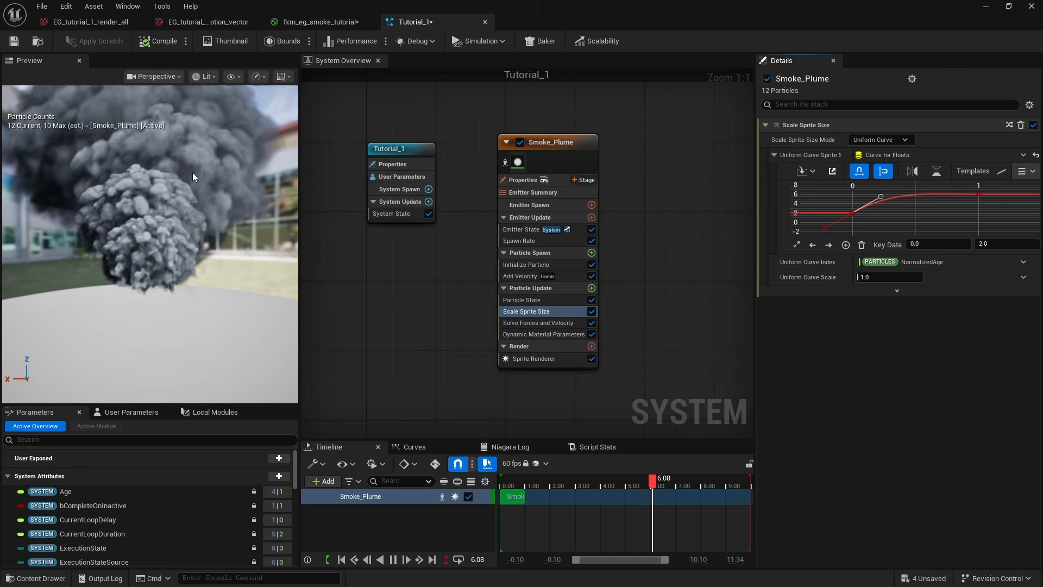
Step: Set the end key value of the Phase curve in Dynamic Material Parameters to 0.98
left_click_drag(192, 172, 190, 165)
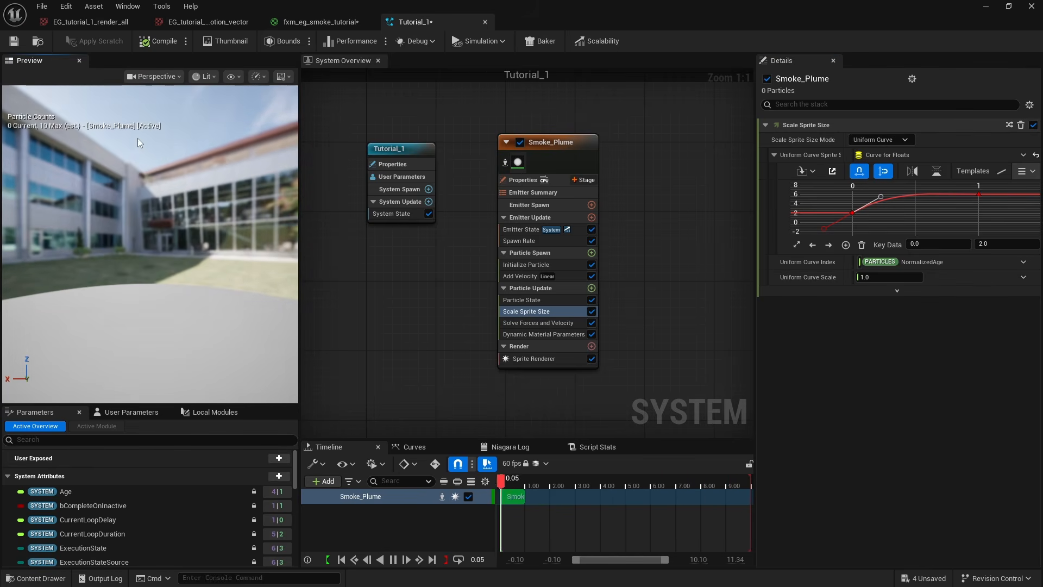
left_click(530, 334)
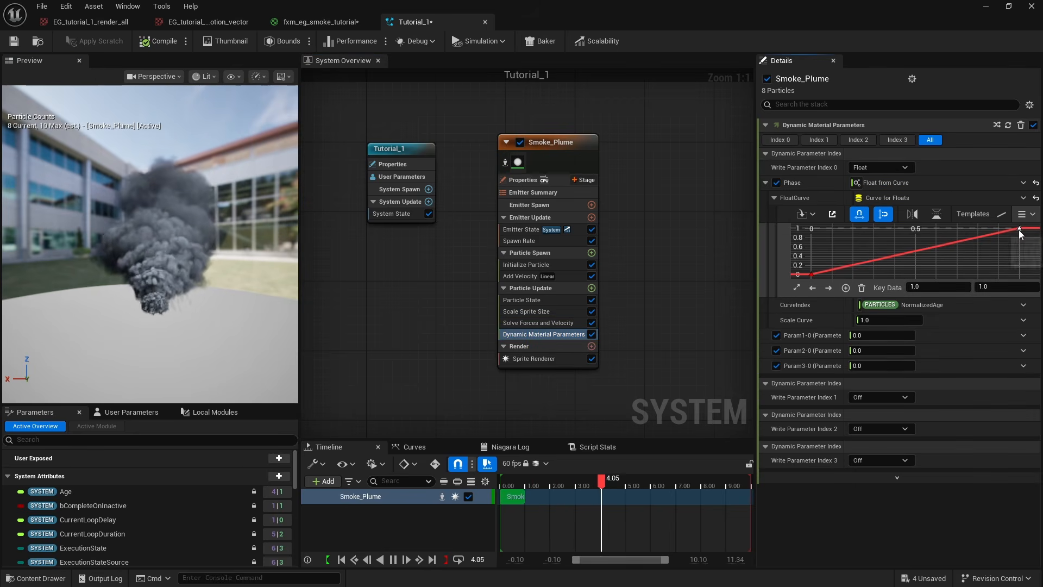
left_click(1006, 286)
type("0.98")
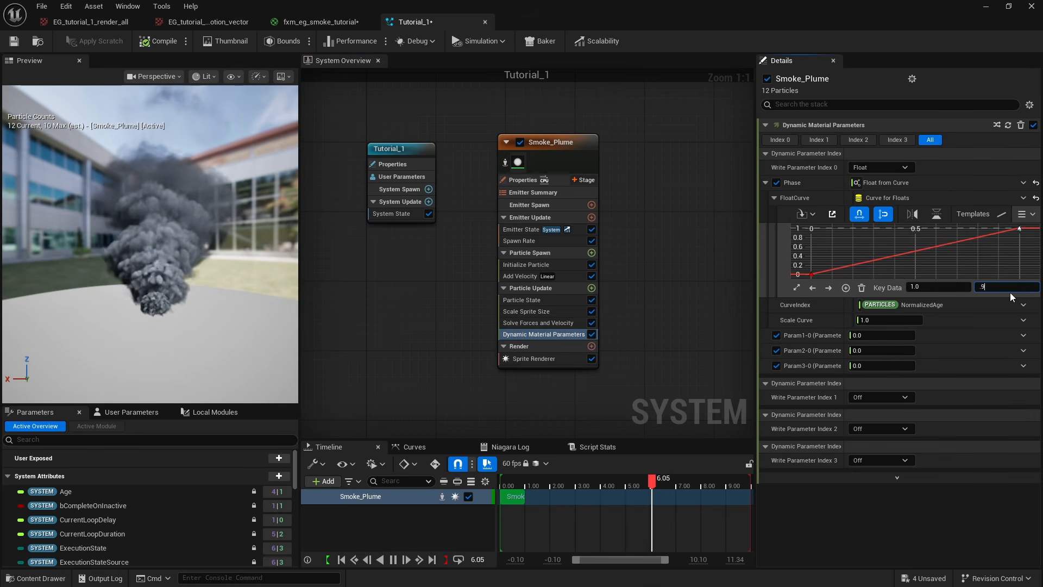
key("Return")
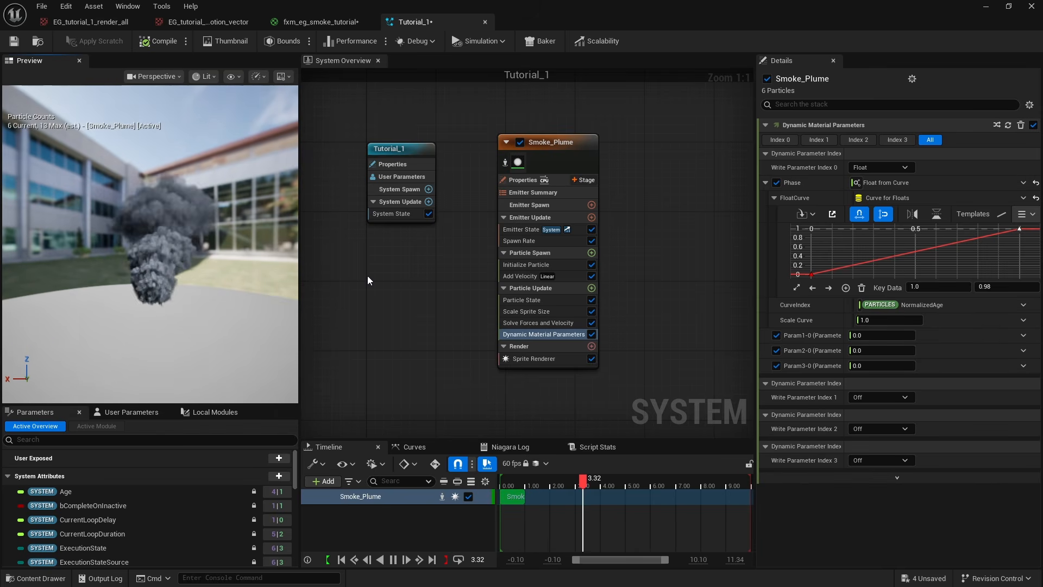
Step: Add a Wind Force module to the emitter's Particle Update group
left_click(591, 288)
type("wid")
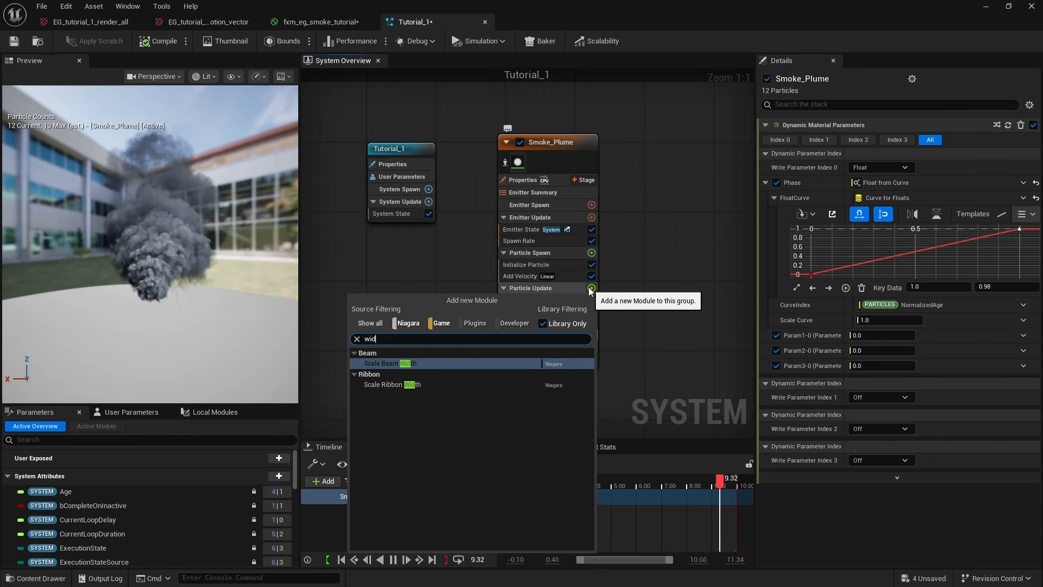
type("d")
key("Return")
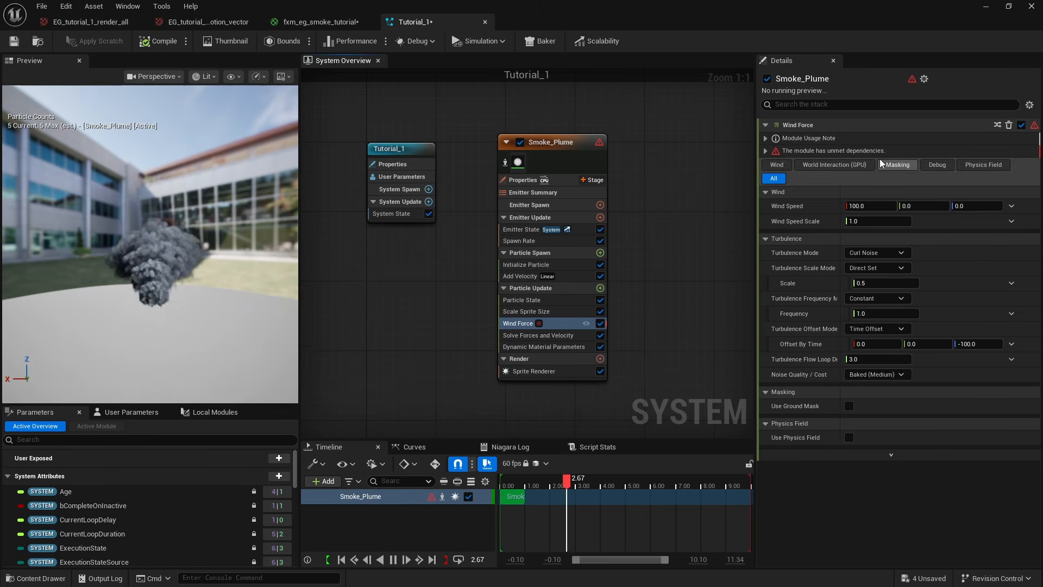
Step: Add the Drag module that Wind Force depends on and move Solve Forces and Velocity below it in Particle Update
left_click(765, 151)
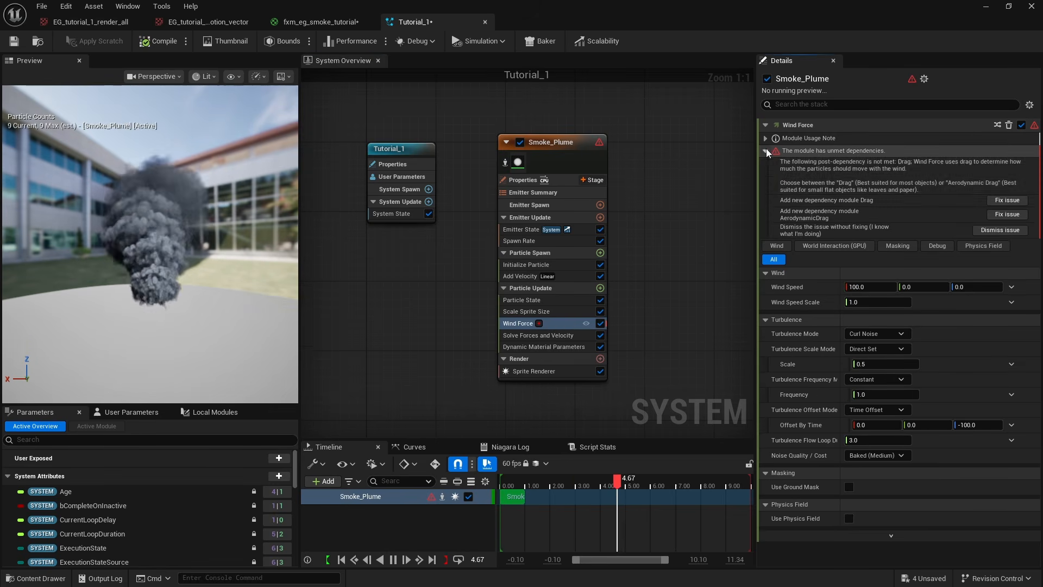
left_click(1002, 199)
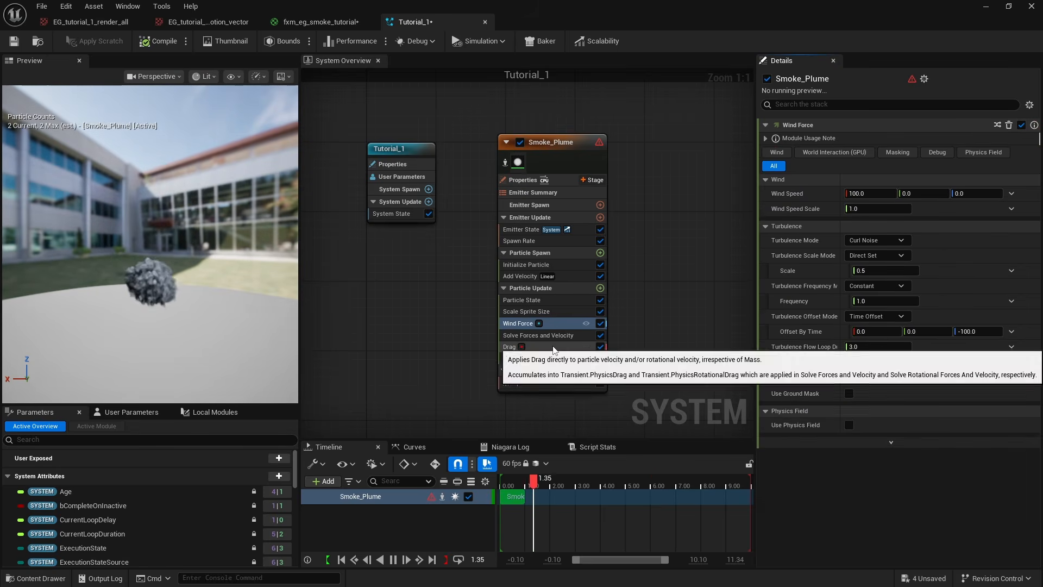
left_click(530, 347)
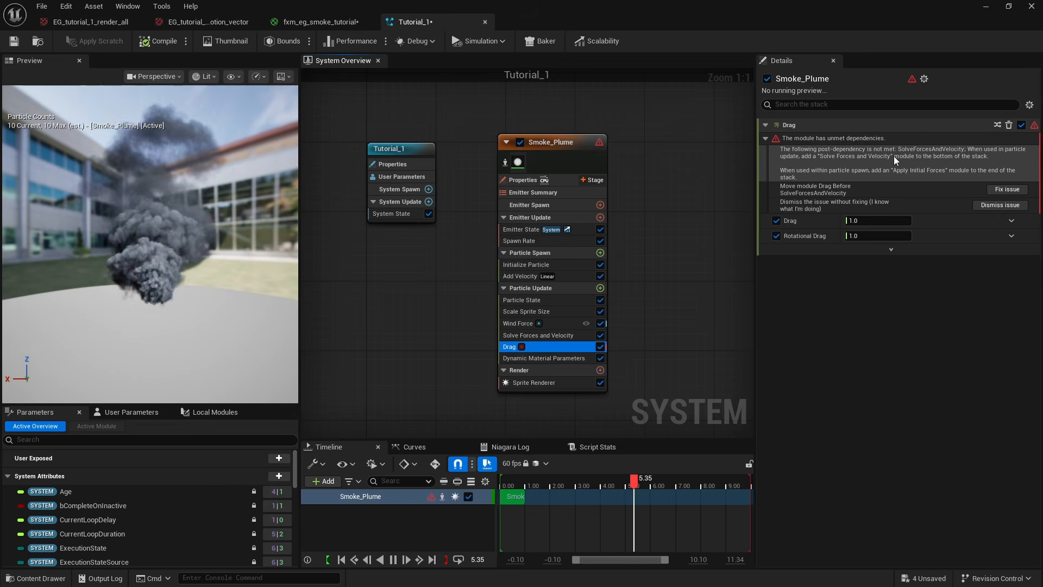
left_click_drag(557, 336, 554, 353)
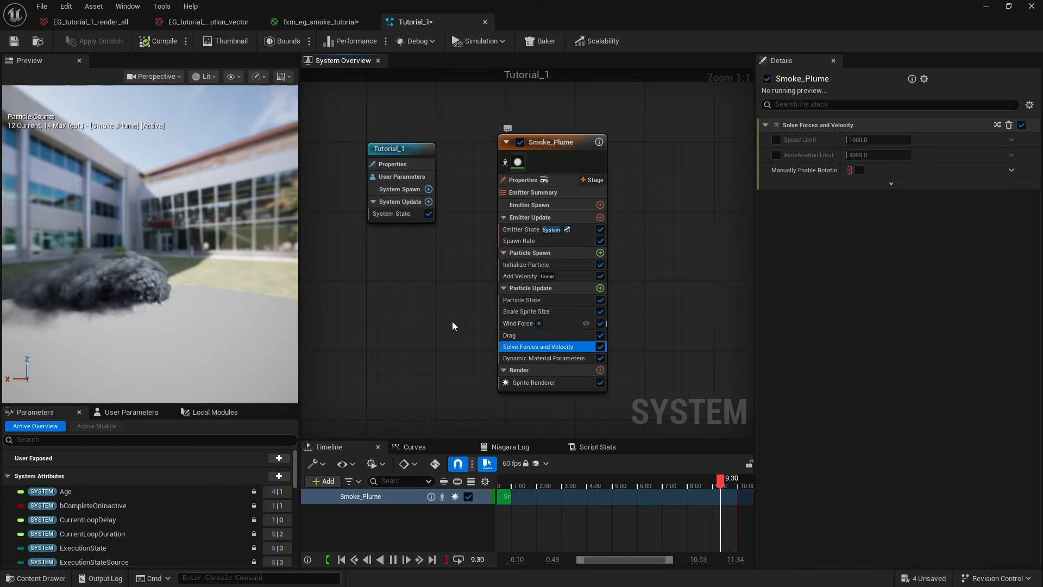
Step: Set the Z component of the Wind Force module's Wind Speed to 50
left_click(184, 286)
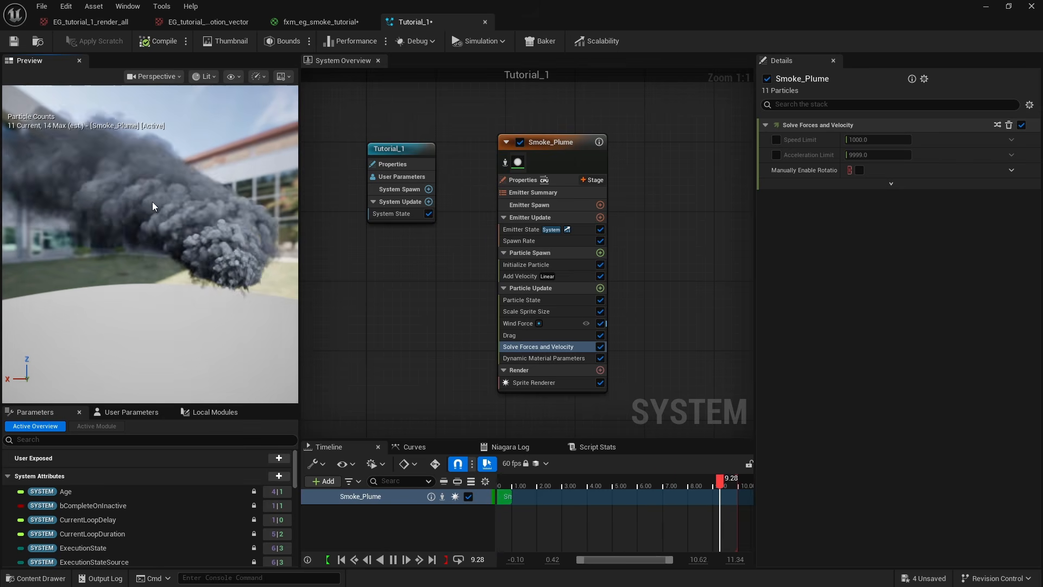
left_click(553, 324)
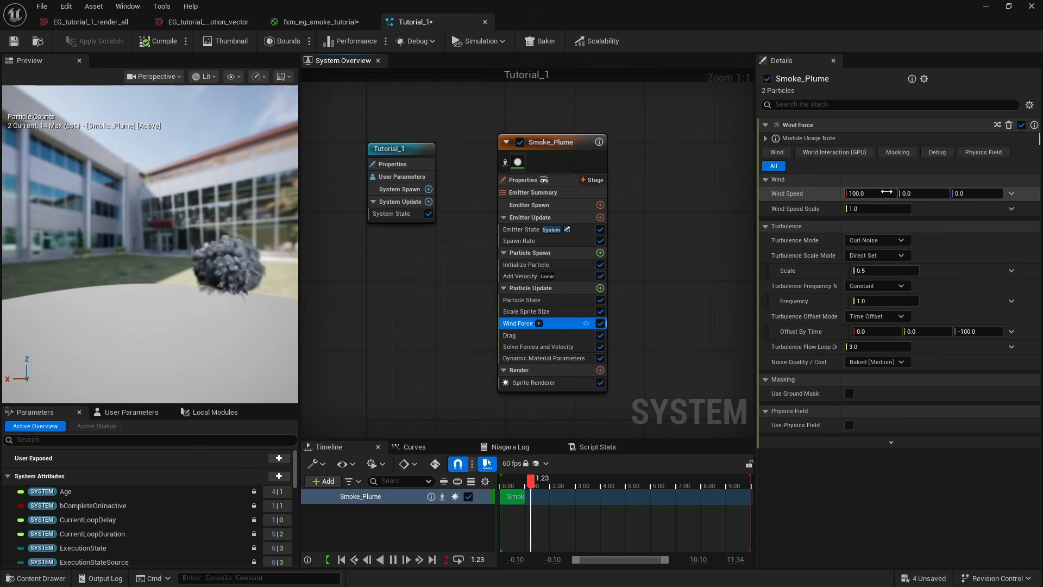
left_click(974, 193)
type("50")
key("Return")
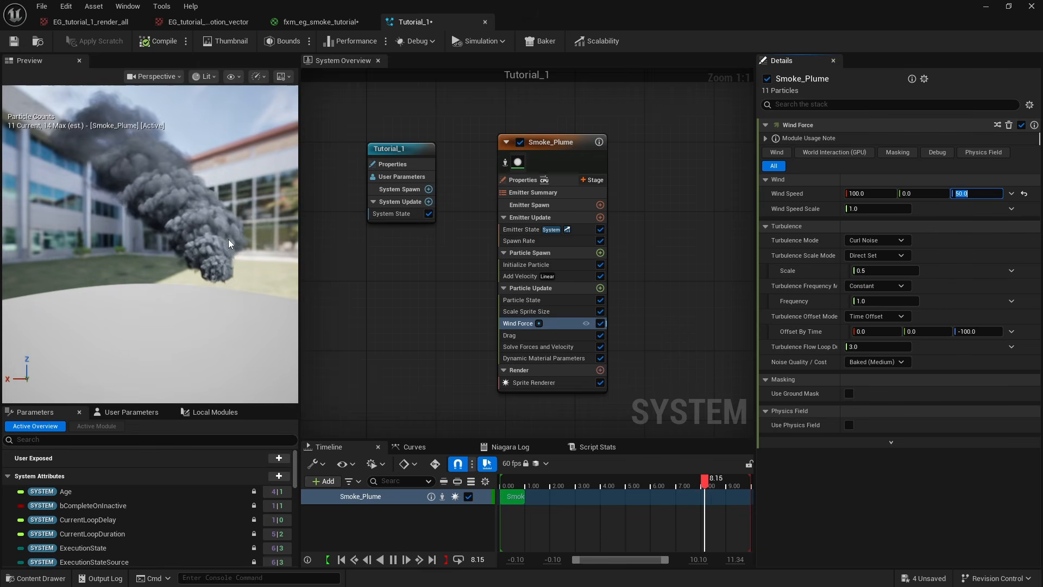
Step: Switch to the VFX_Arena level, enlarge its viewport and examine the wind-blown smoke plume from different viewpoints
left_click_drag(694, 8, 1042, 123)
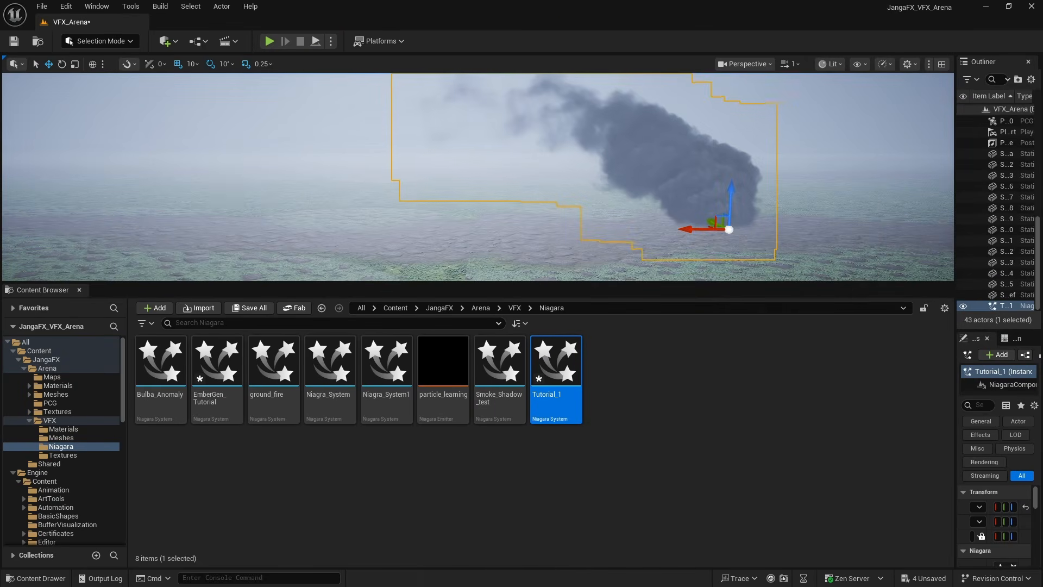
mouse_move(830, 145)
right_mouse_down()
mouse_move(849, 141)
mouse_move(827, 201)
mouse_move(845, 147)
right_mouse_up()
left_click(831, 145)
left_click_drag(675, 282, 679, 519)
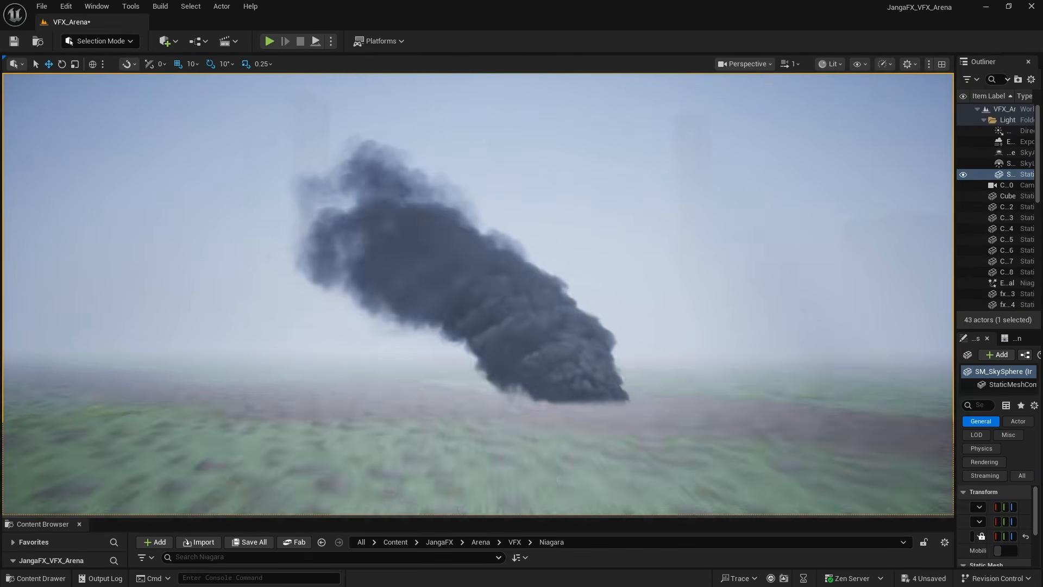
right_click_drag(720, 397, 752, 405)
key("a")
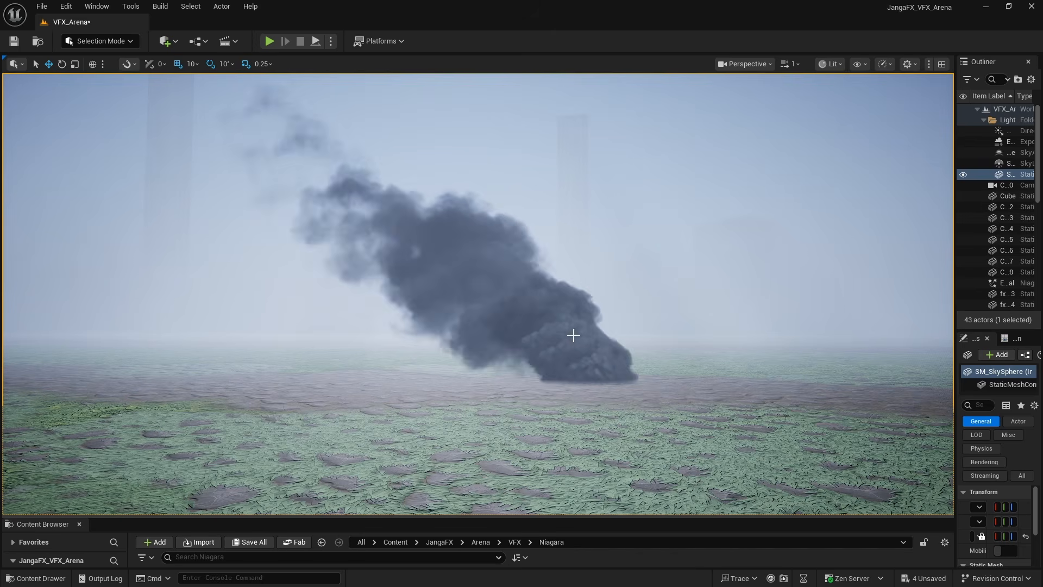
key("w")
right_click_drag(547, 329, 547, 330)
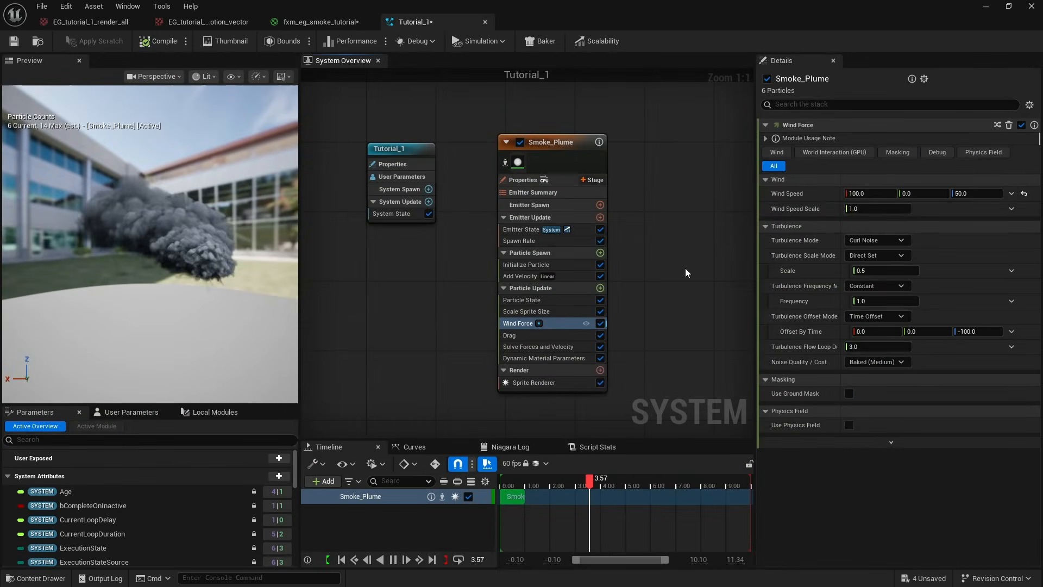
Step: Set Sprite UV Mode to Random X in Initialize Particle and check the plume in the level
left_click(526, 264)
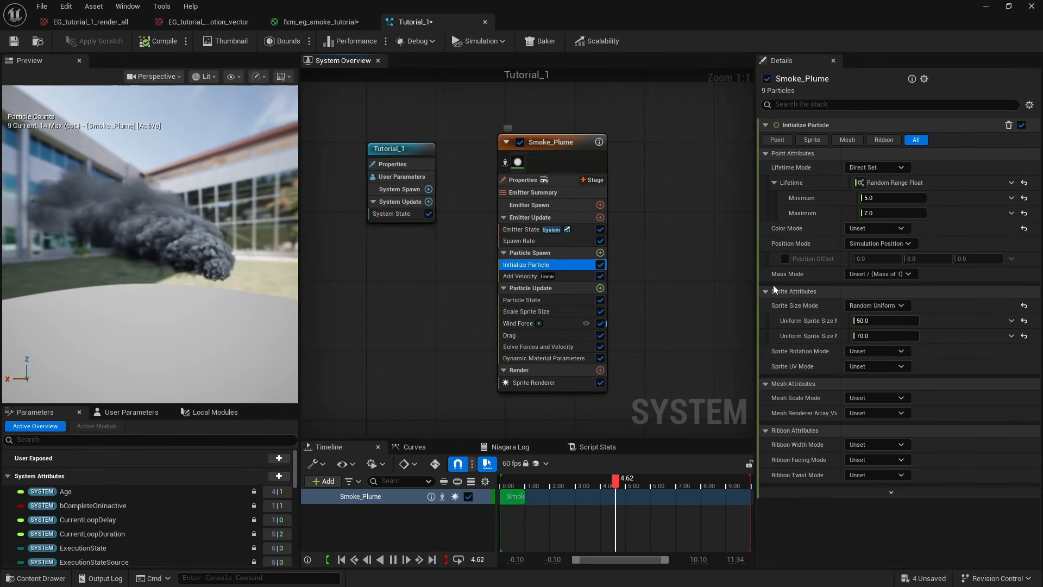
left_click(866, 368)
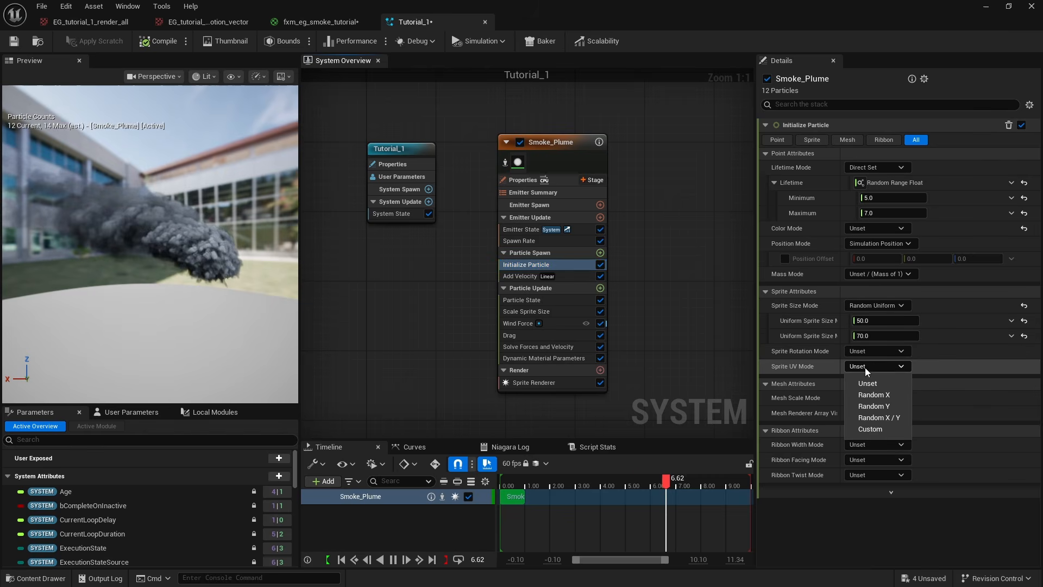
left_click(880, 397)
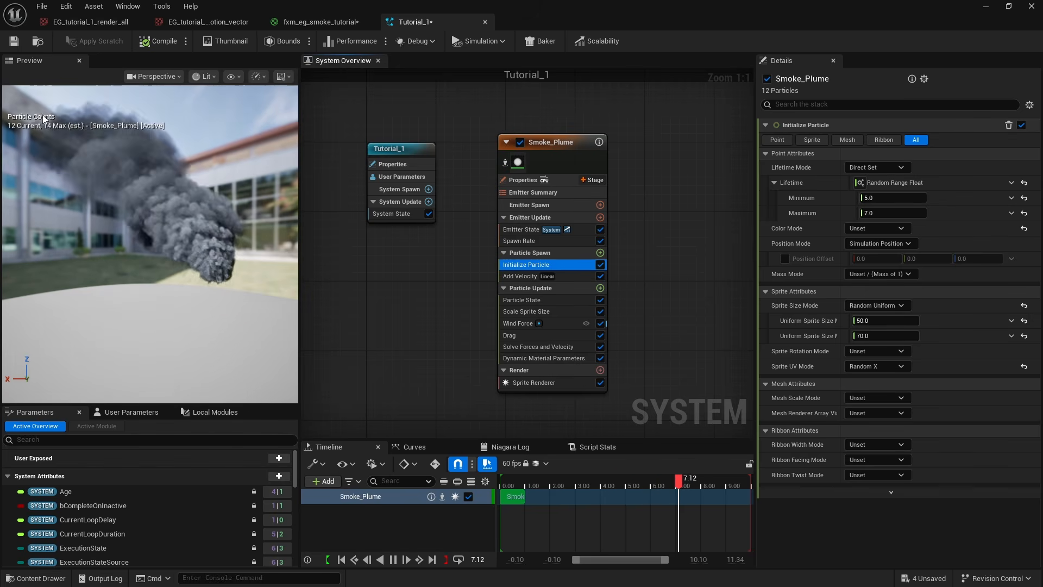
left_click_drag(532, 13, 1042, 140)
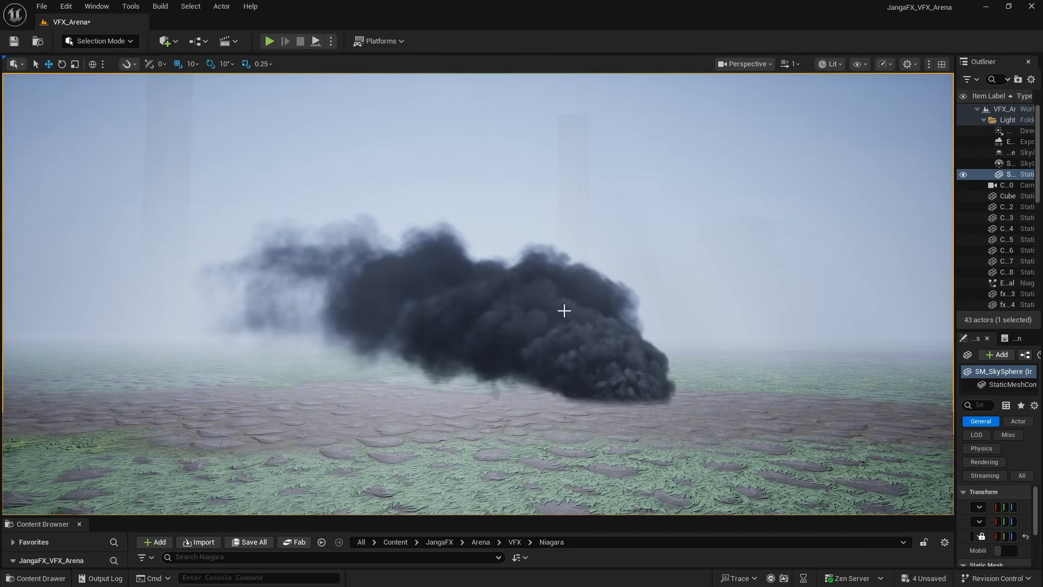
right_click_drag(563, 310, 561, 291)
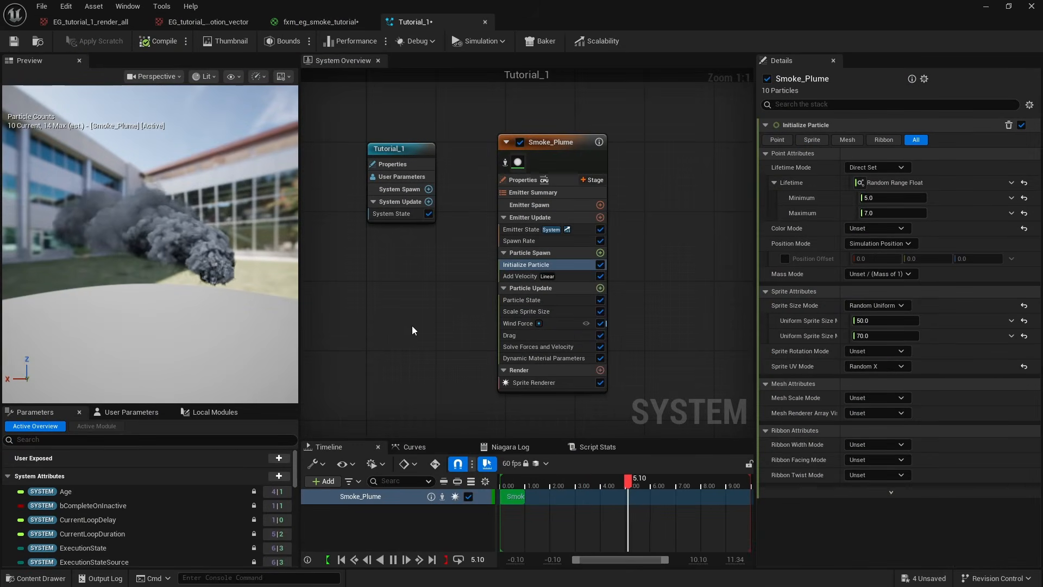
Step: Add a Scale Color module to Particle Update and drive its Scale Alpha with Float from Curve
left_click(601, 288)
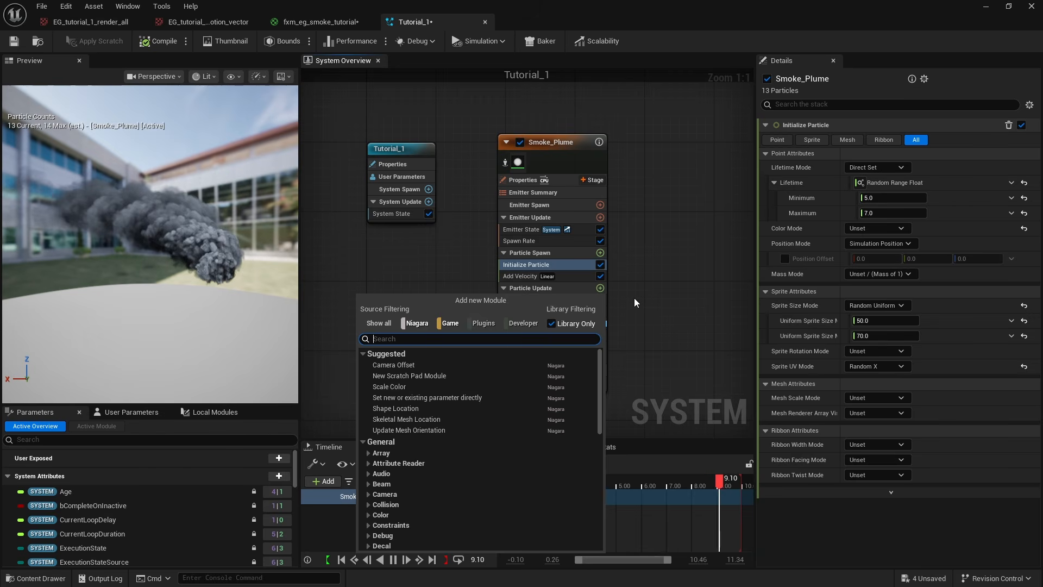
left_click(402, 387)
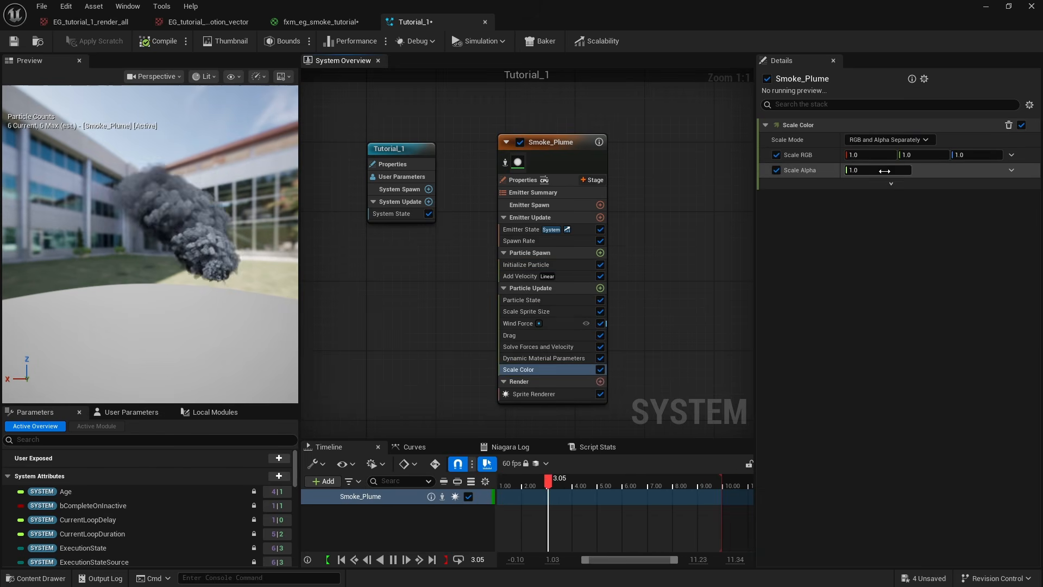
left_click(1011, 170)
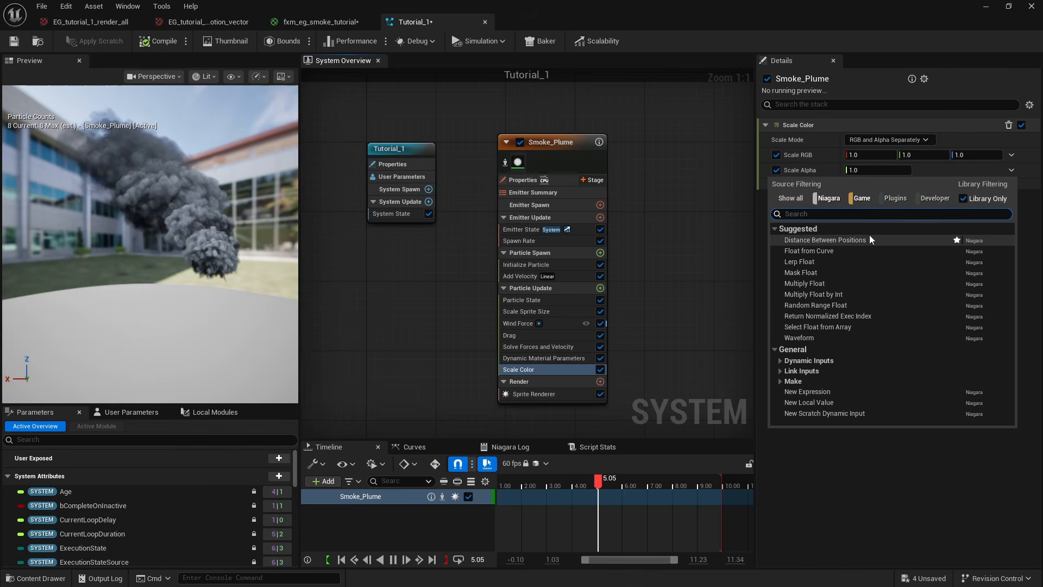
left_click(847, 250)
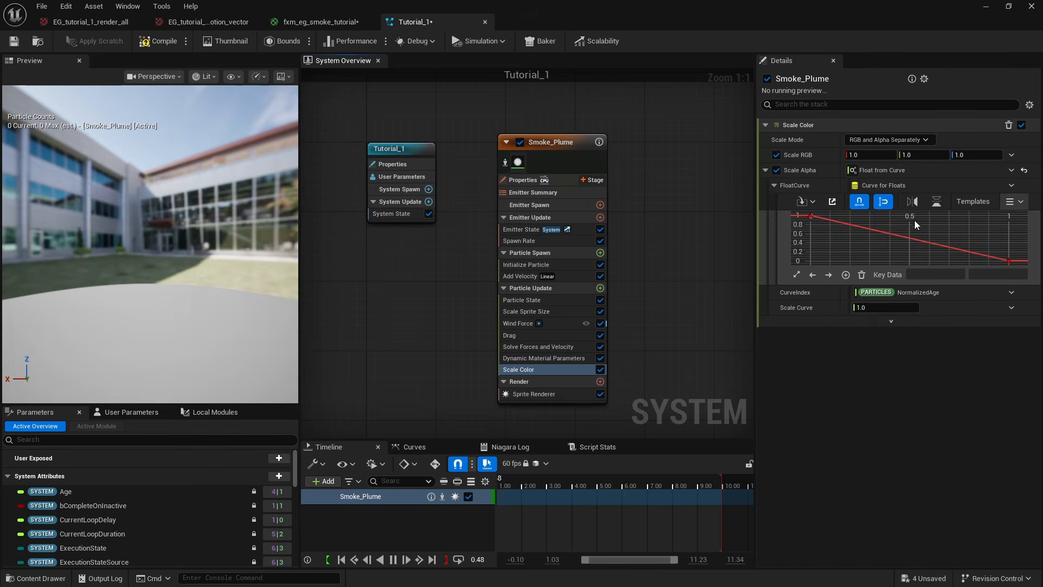
Step: Set both Scale Alpha curve keys to Auto interpolation and shape the end key's tangent into a smooth fade-out without overshoot
left_click(810, 215)
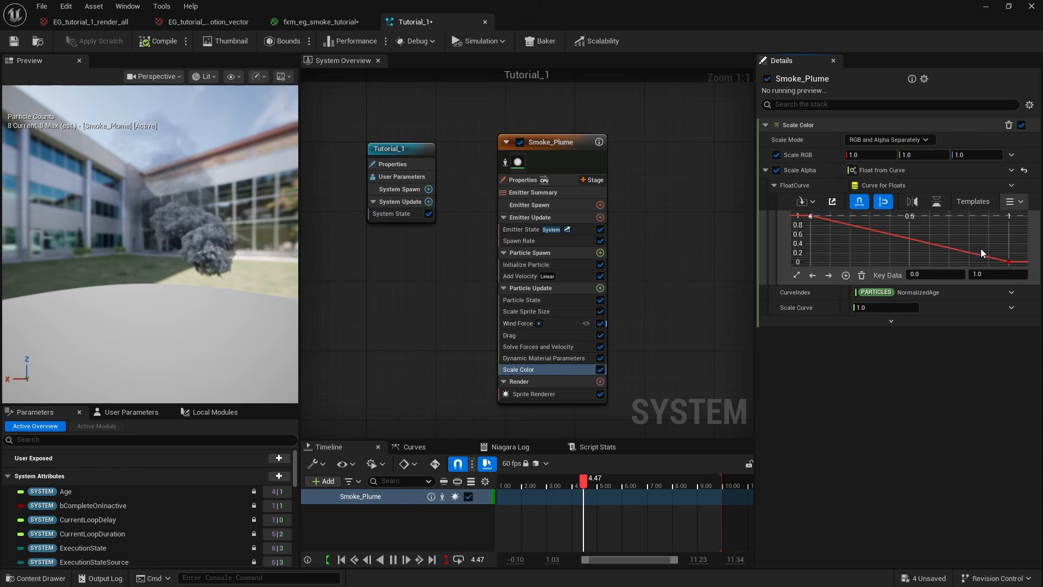
right_click(1007, 263)
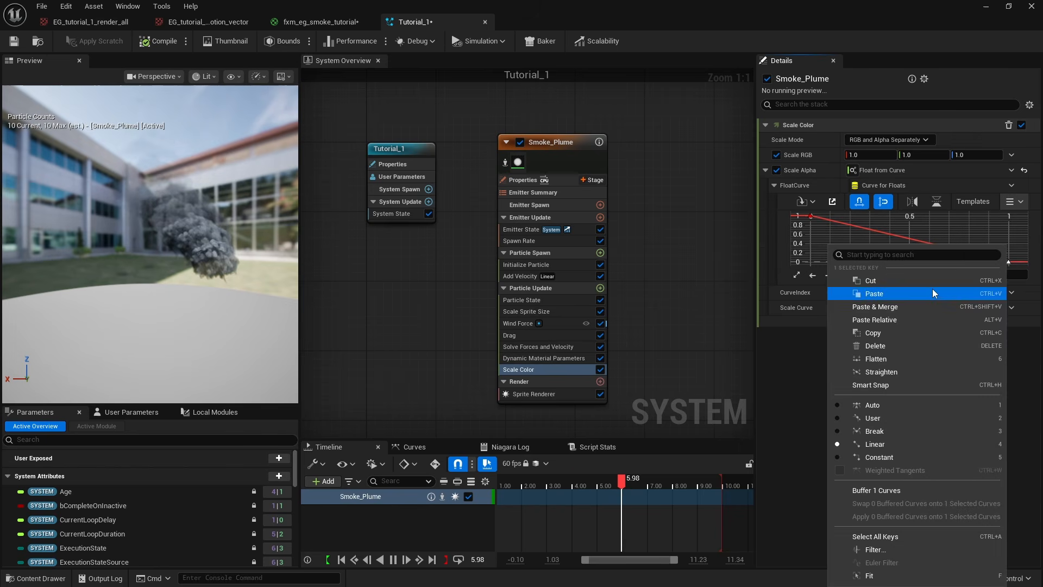
left_click(882, 408)
left_click_drag(978, 247, 985, 239)
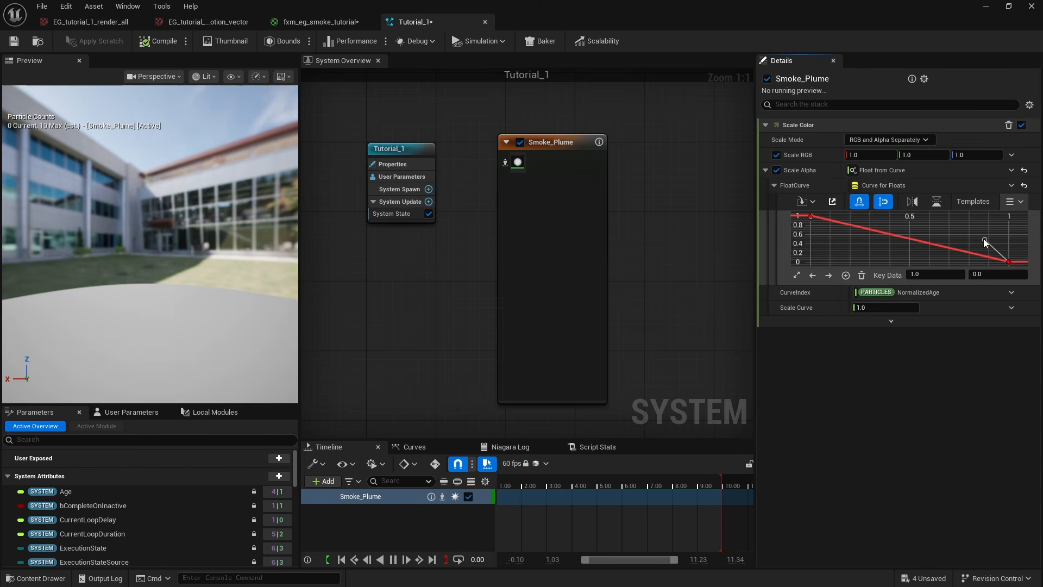
right_click(811, 217)
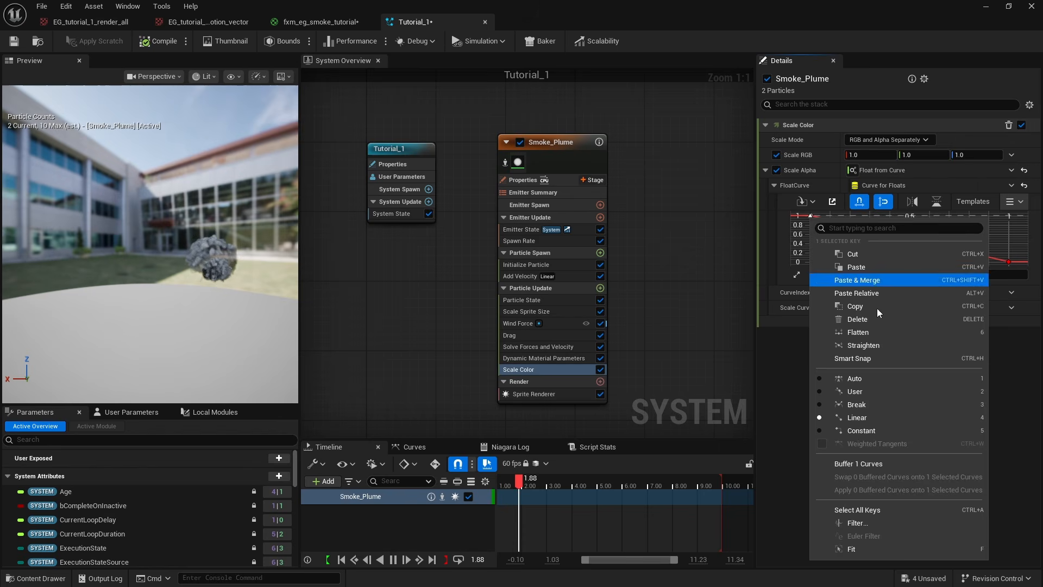
left_click(856, 379)
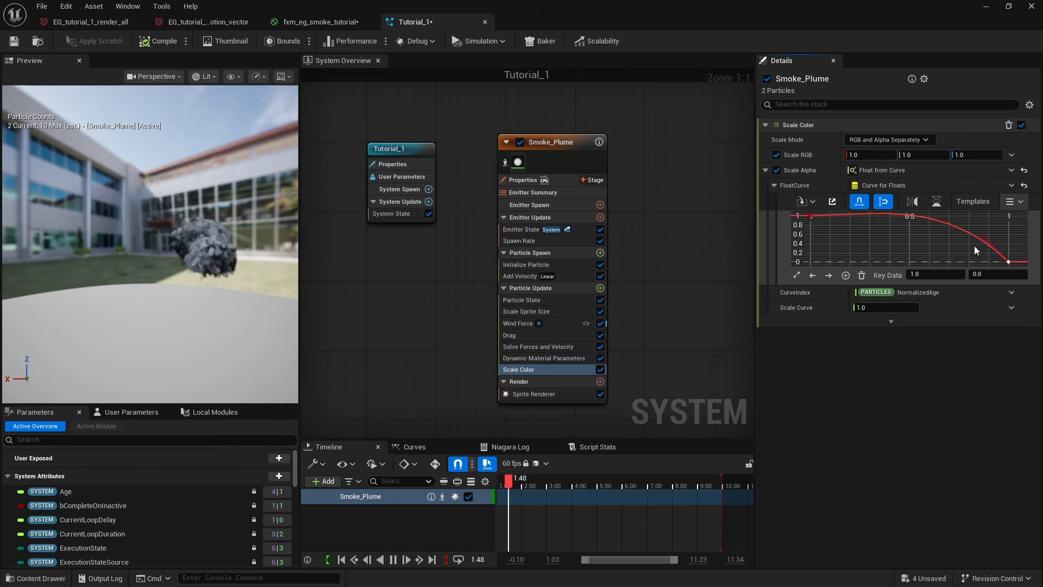
left_click_drag(986, 237, 983, 243)
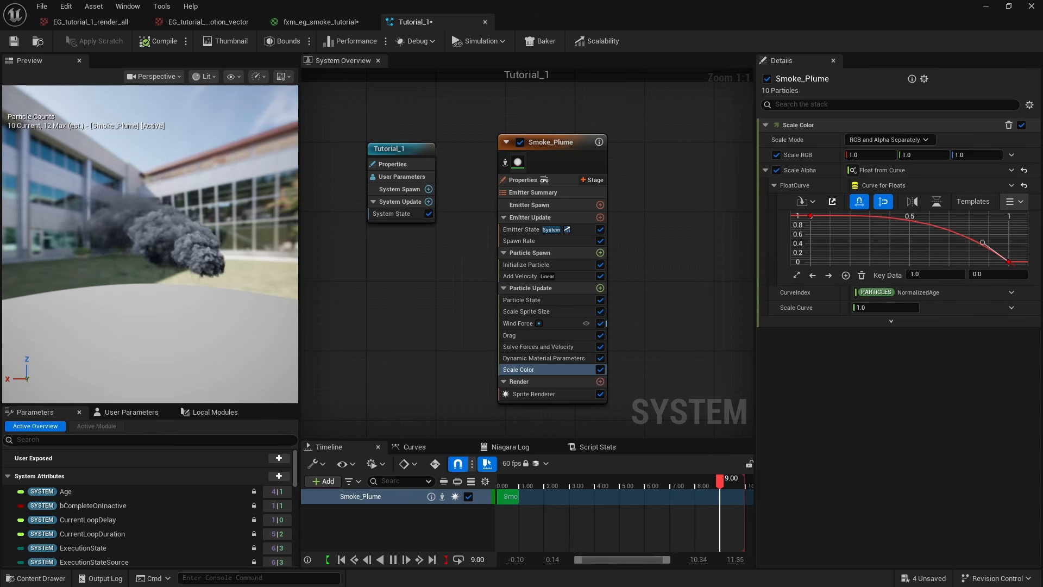
Step: Set the minimum uniform sprite size to 60 and the maximum lifetime to 8 in Initialize Particle
left_click(532, 265)
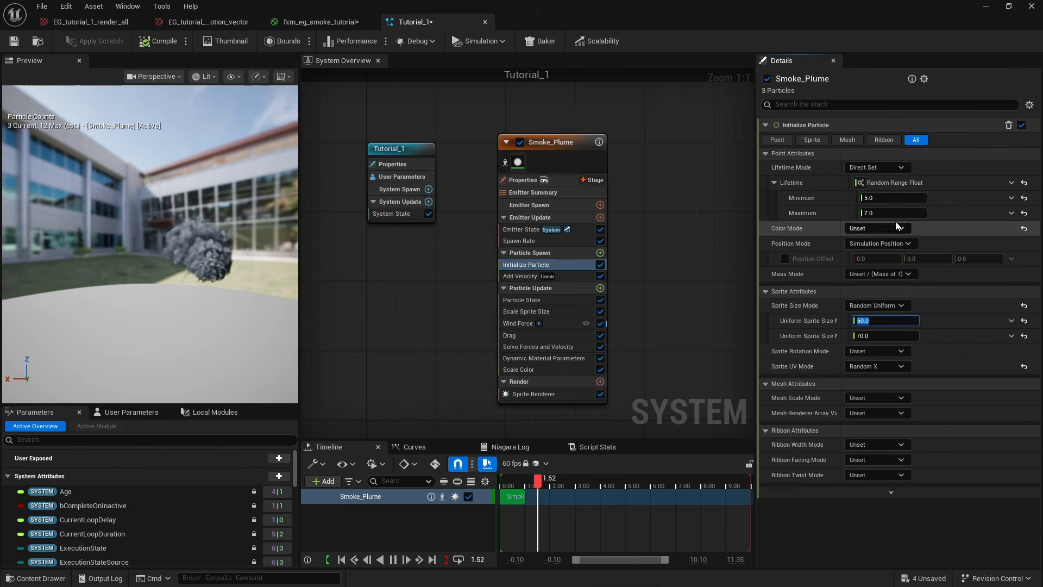
left_click(871, 213)
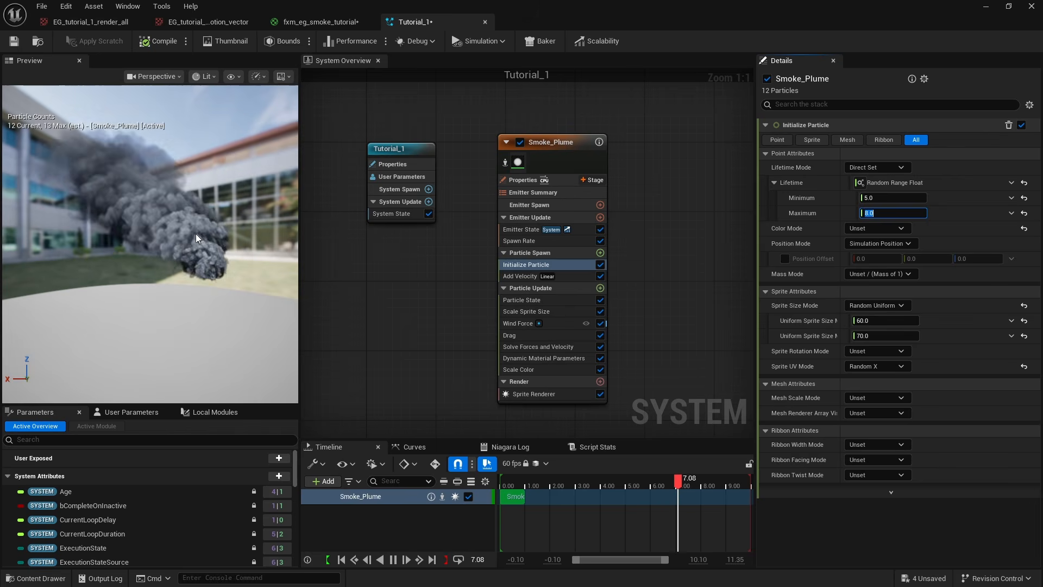
Step: Try the Direct Angle (Degrees), Direct Normalized Angle (0-1) and Random options for Sprite Rotation Mode
left_click(878, 353)
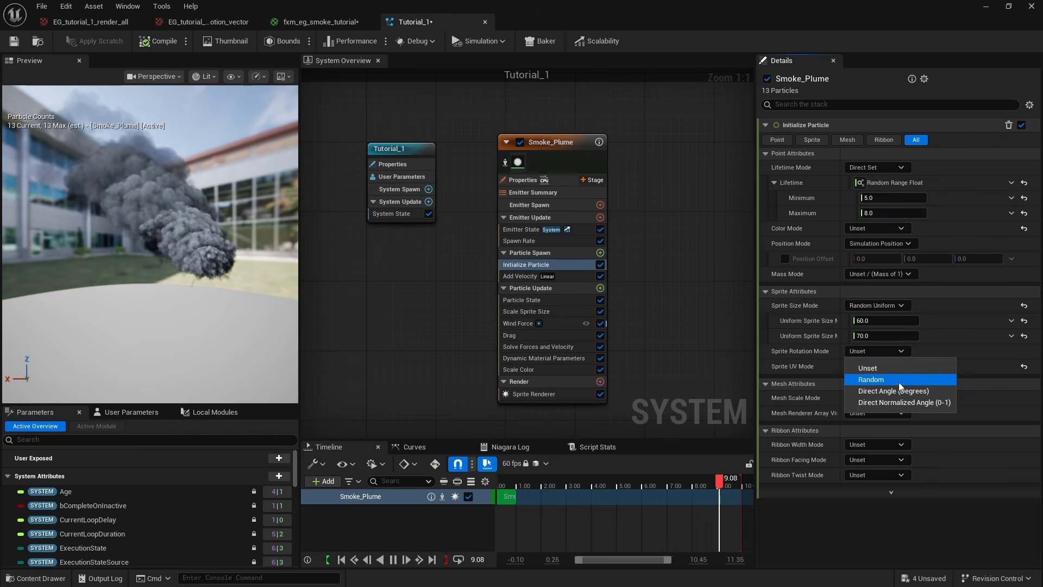
left_click(892, 395)
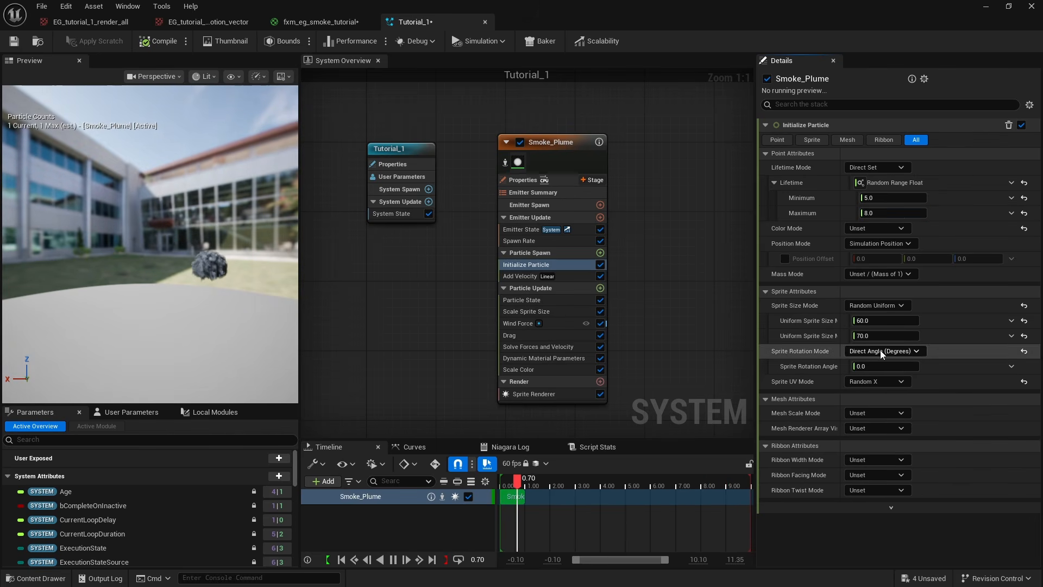
left_click(897, 403)
left_click(891, 351)
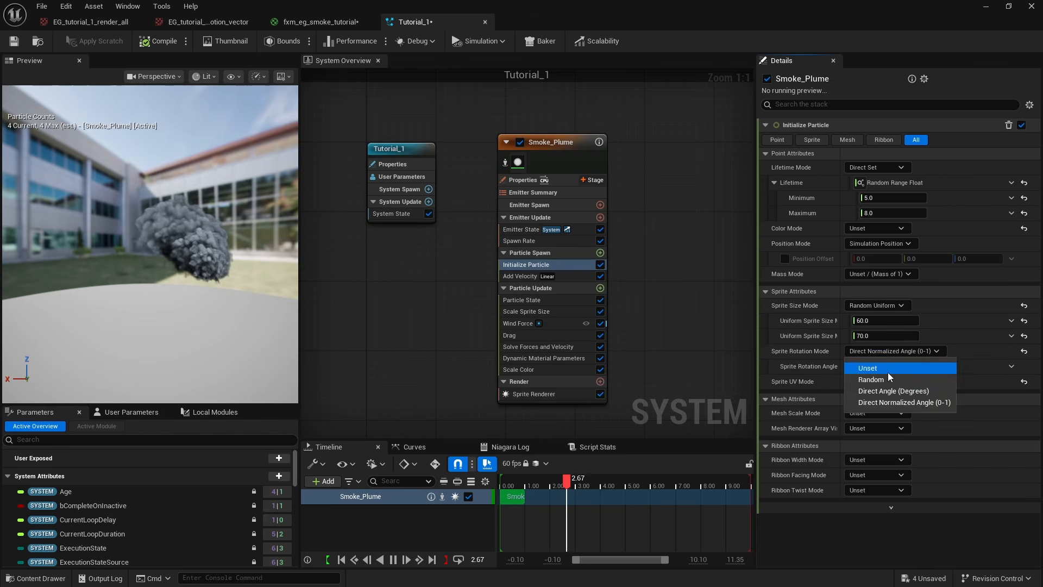
left_click(891, 385)
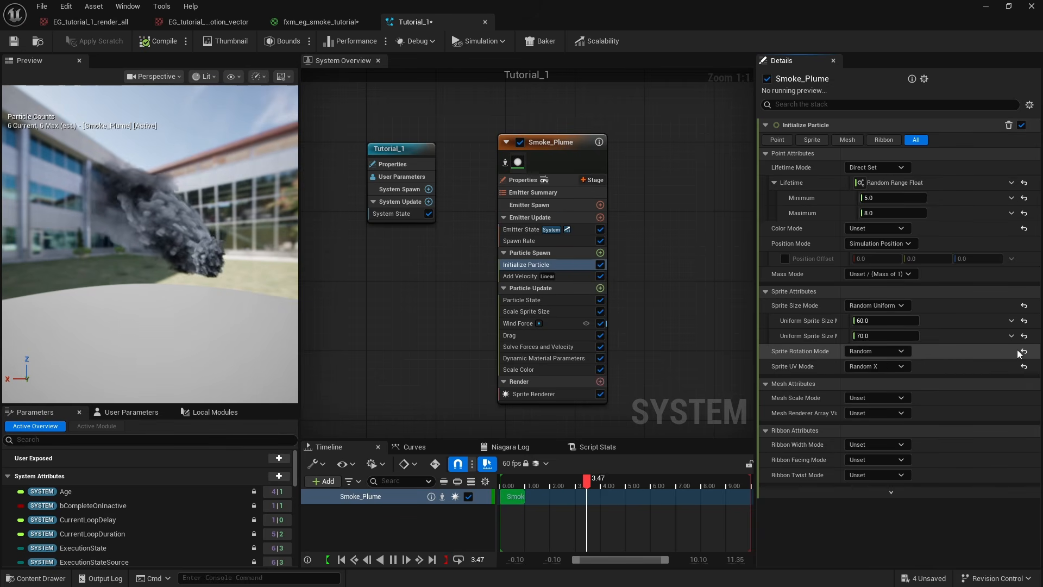
left_click(891, 352)
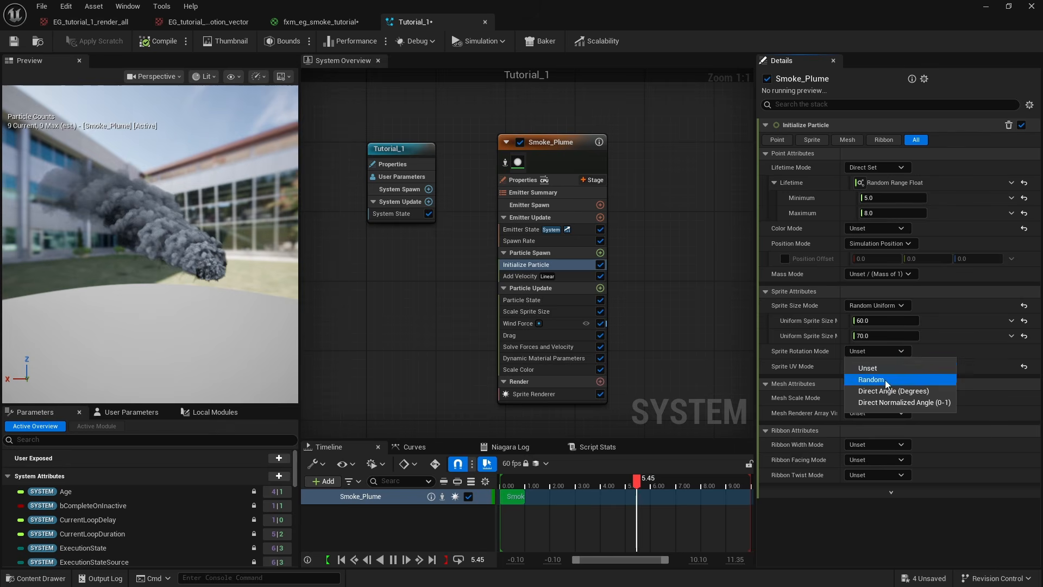
left_click(884, 380)
Step: Set Sprite Rotation Mode to Direct Angle (Degrees) and drive the angle with a Random Range Float from -30 to 30
left_click(877, 351)
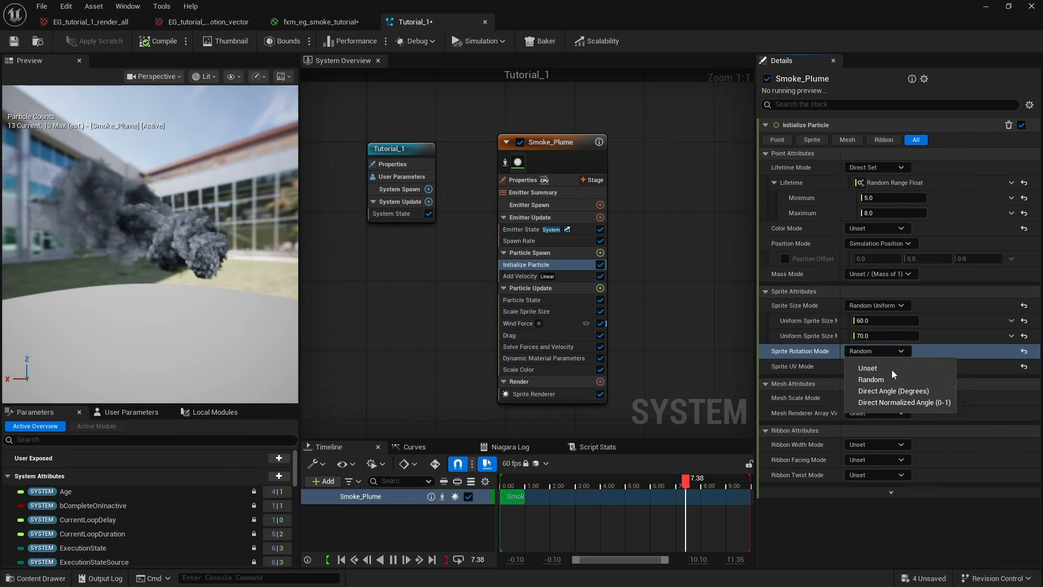
left_click(895, 392)
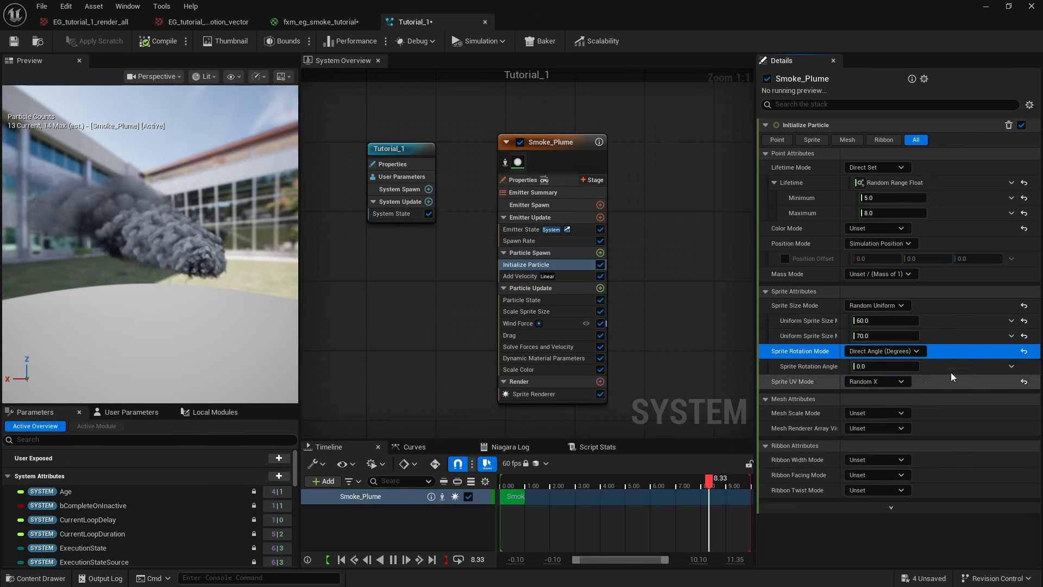
left_click(1011, 366)
left_click(957, 380)
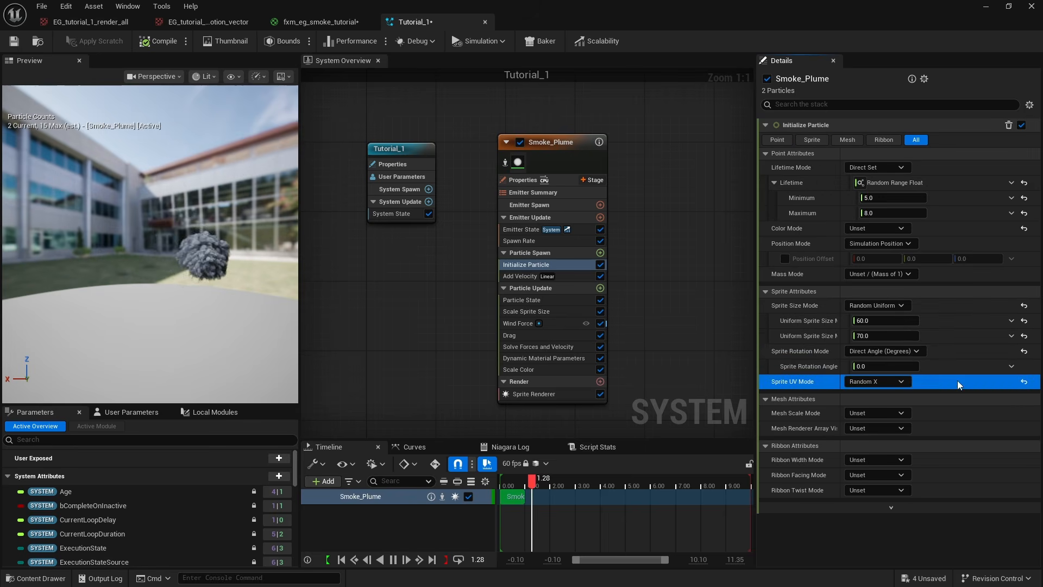
left_click(1005, 367)
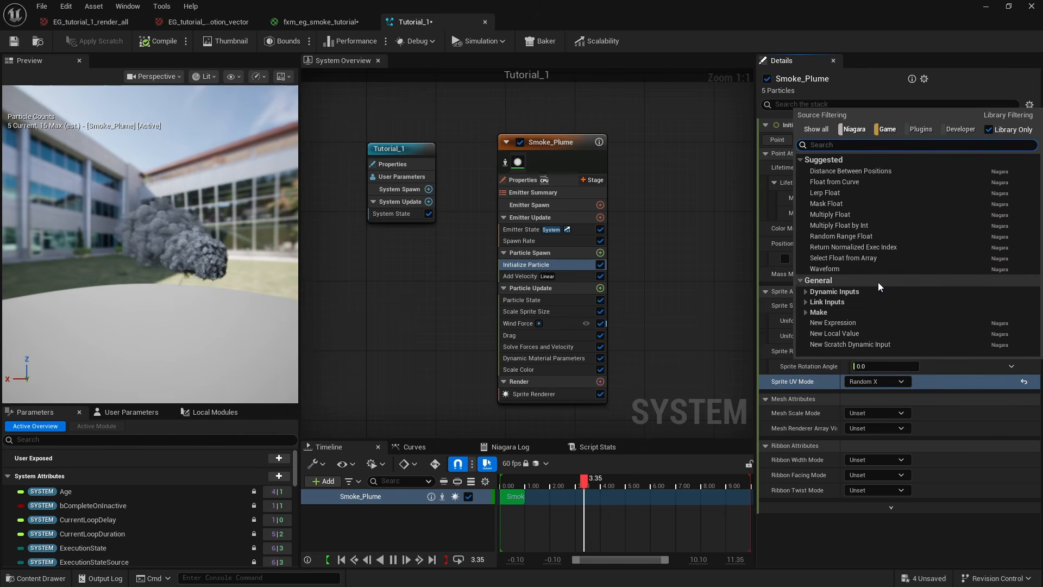
type("rand")
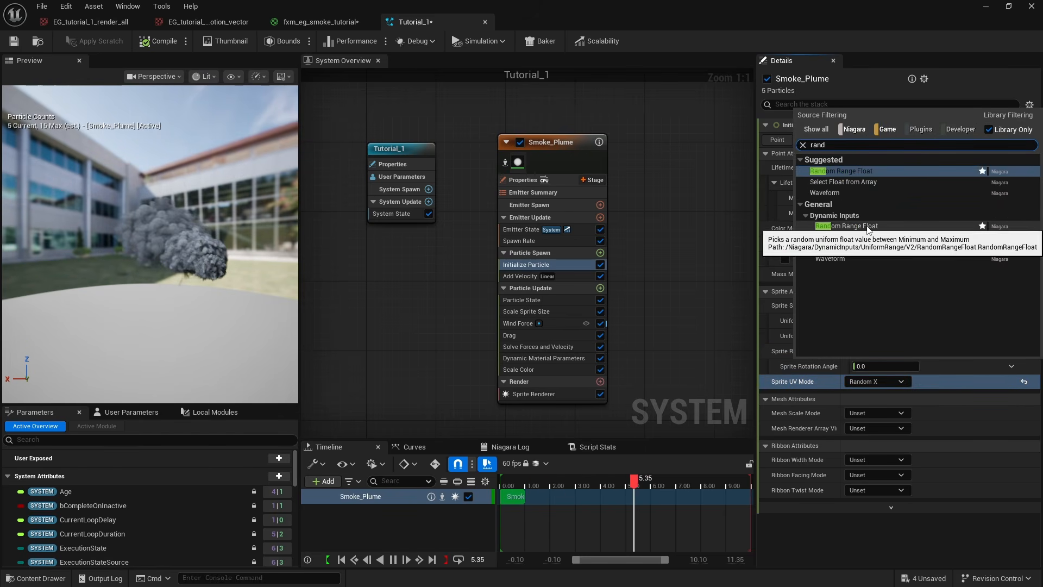
left_click(860, 172)
left_click(896, 383)
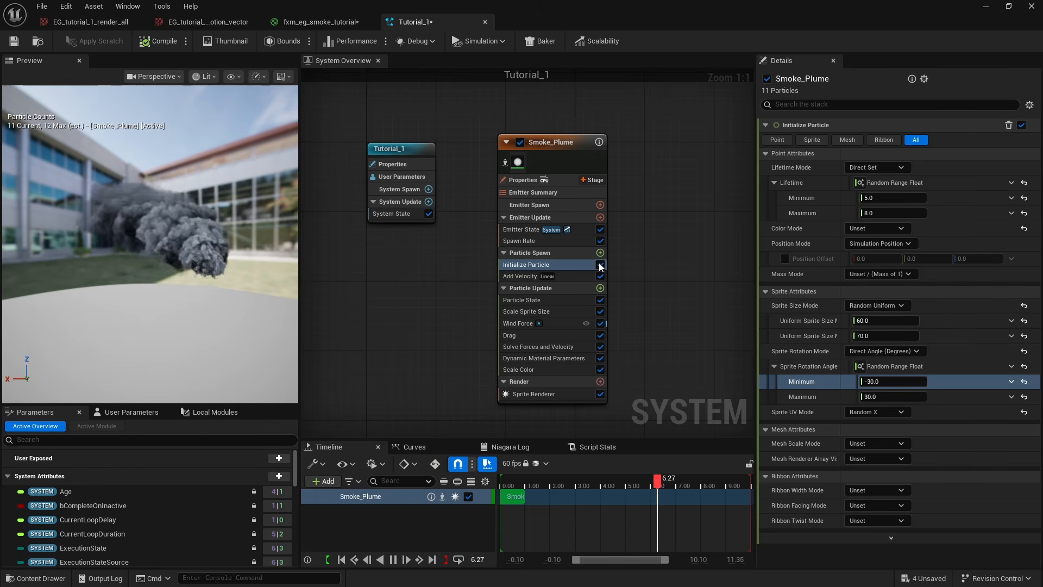
Step: Drive the Velocity Speed Scale of Add Velocity with a Random Range Float from 1.0 to 2.0
left_click(527, 278)
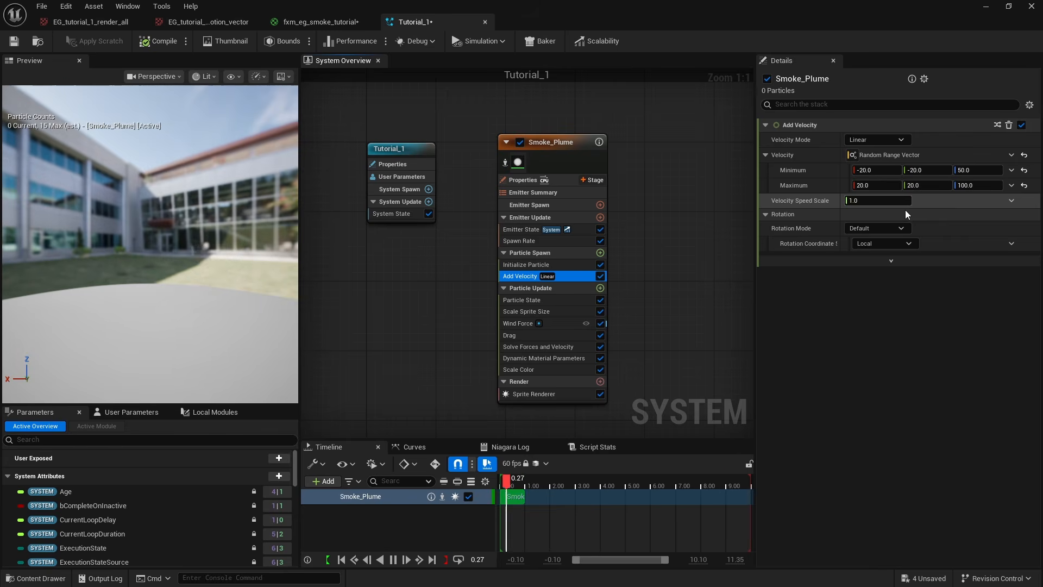
left_click(1012, 200)
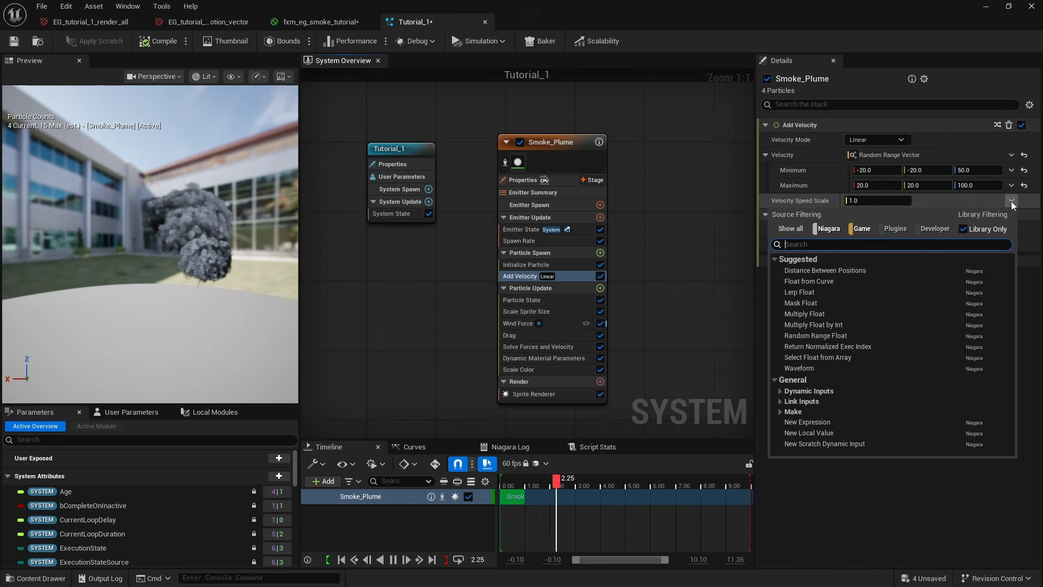
type("rand")
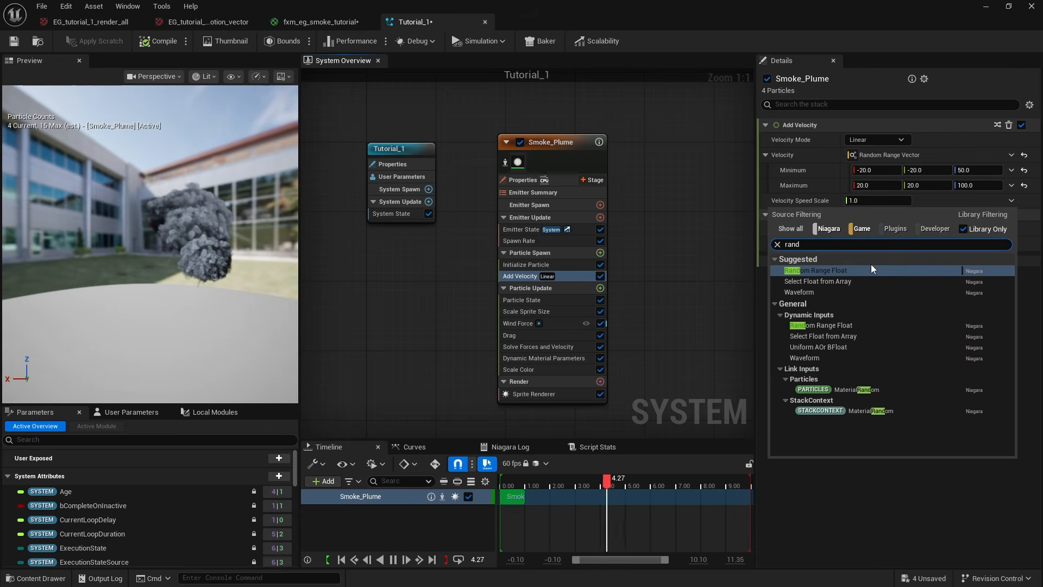
left_click(871, 266)
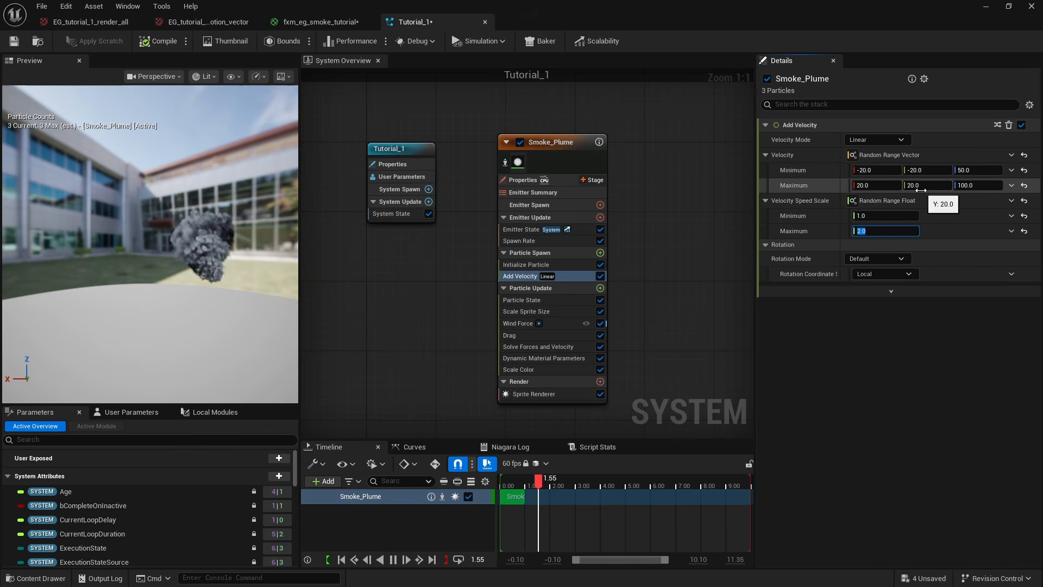
left_click(226, 266)
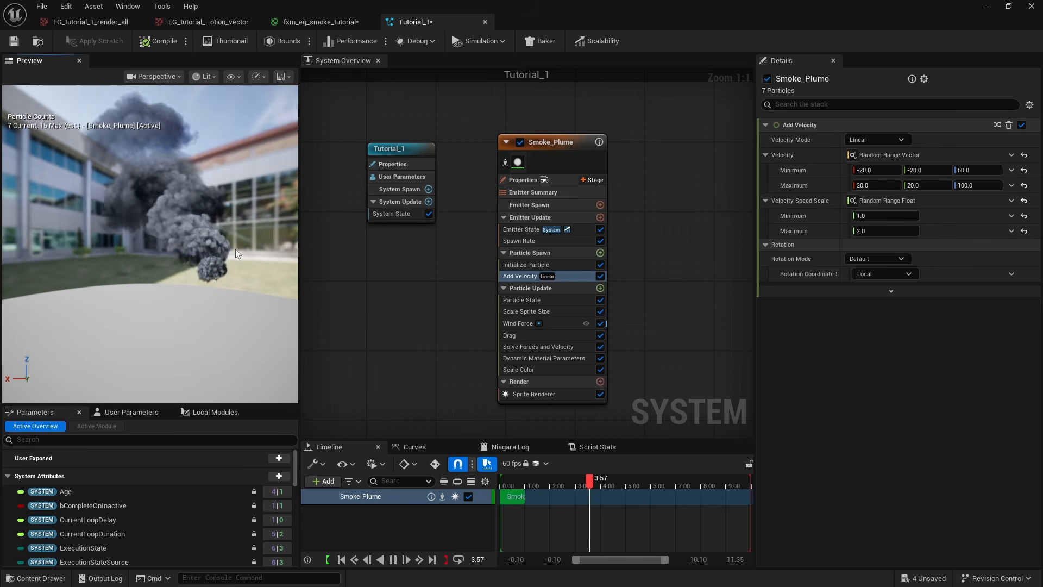
Step: Set the end key of the Scale Sprite Size uniform curve to a value of 7.0
left_click(545, 314)
scroll(937, 212, "up", 4)
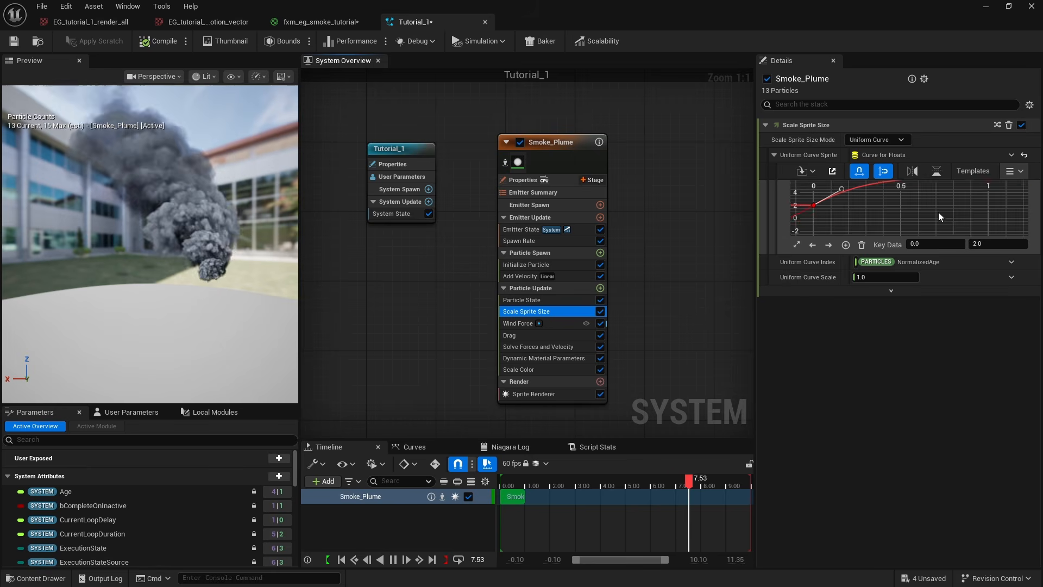
scroll(937, 212, "down", 5)
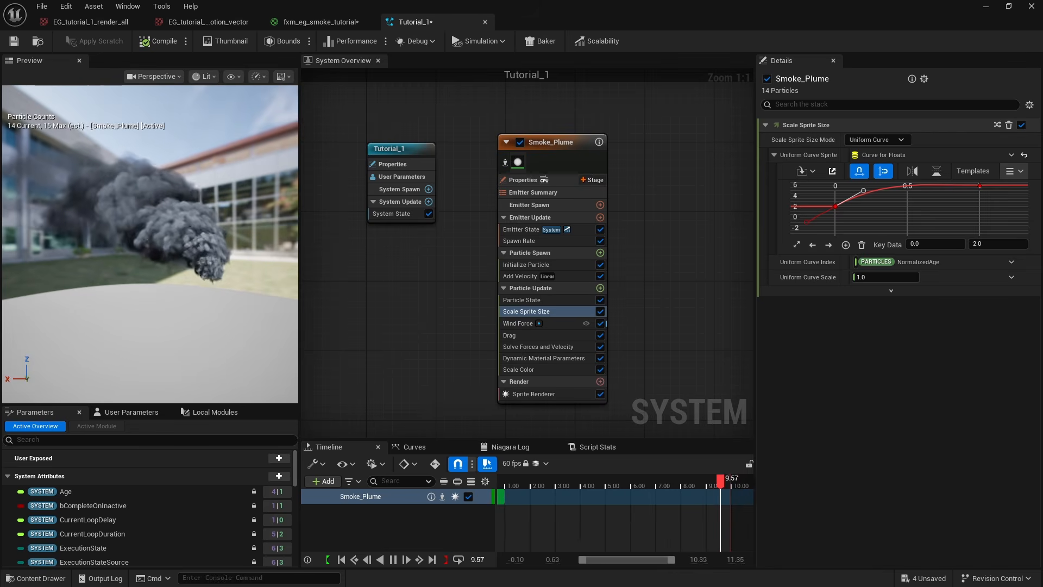
left_click(980, 186)
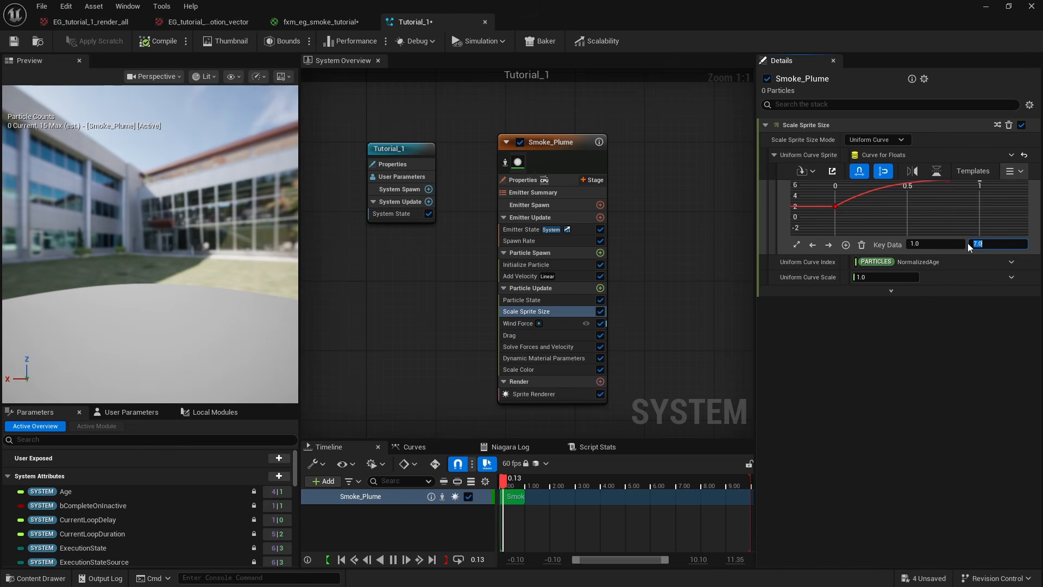
type("7")
key("Return")
scroll(354, 266, "down", 1)
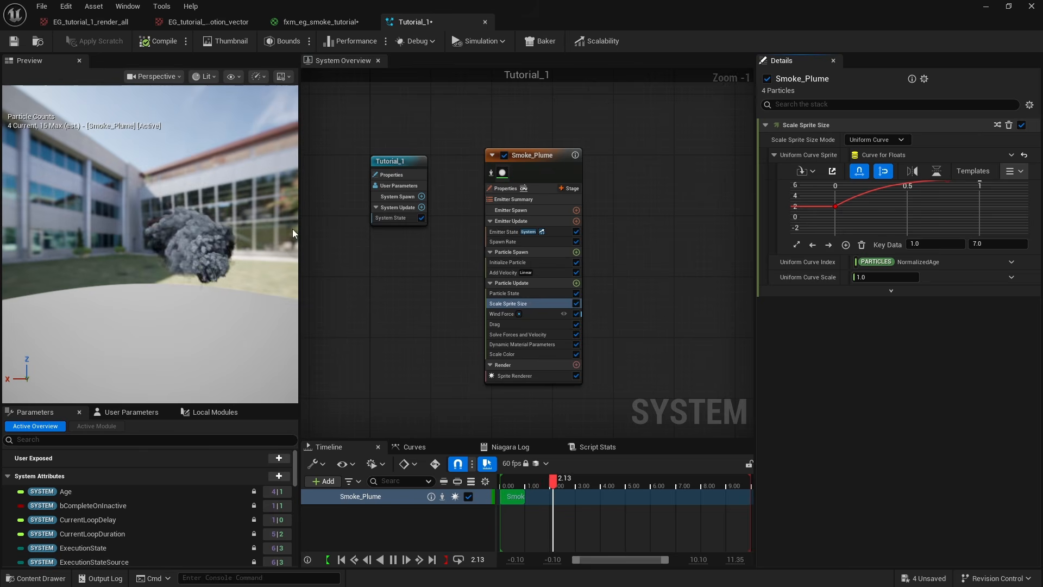
Step: Review the Solve Forces and Velocity, Scale Color and Dynamic Material Parameters modules alongside the smoke plumes in the VFX_Arena level
left_click(530, 314)
left_click(530, 336)
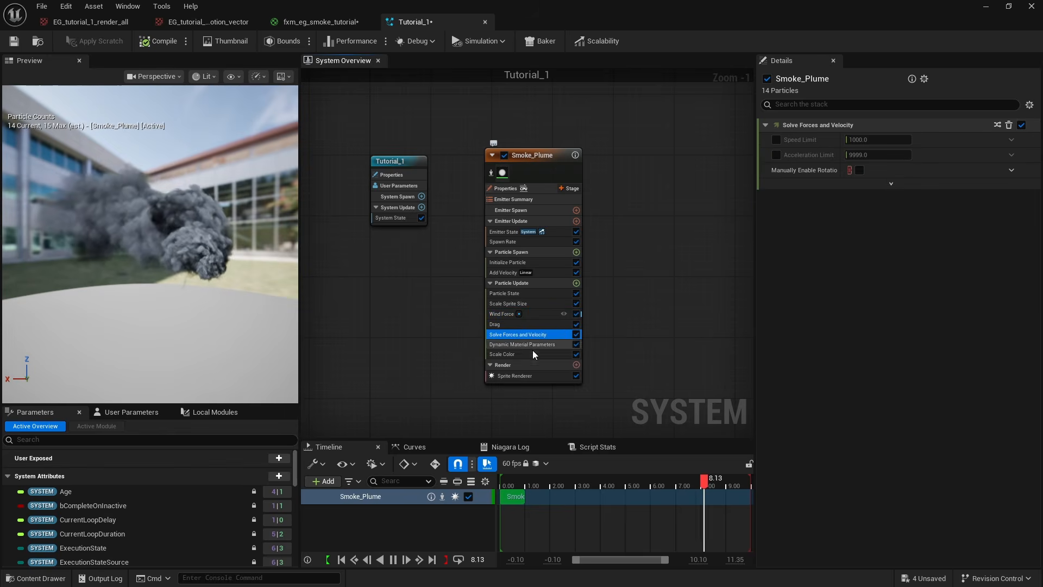
left_click(533, 355)
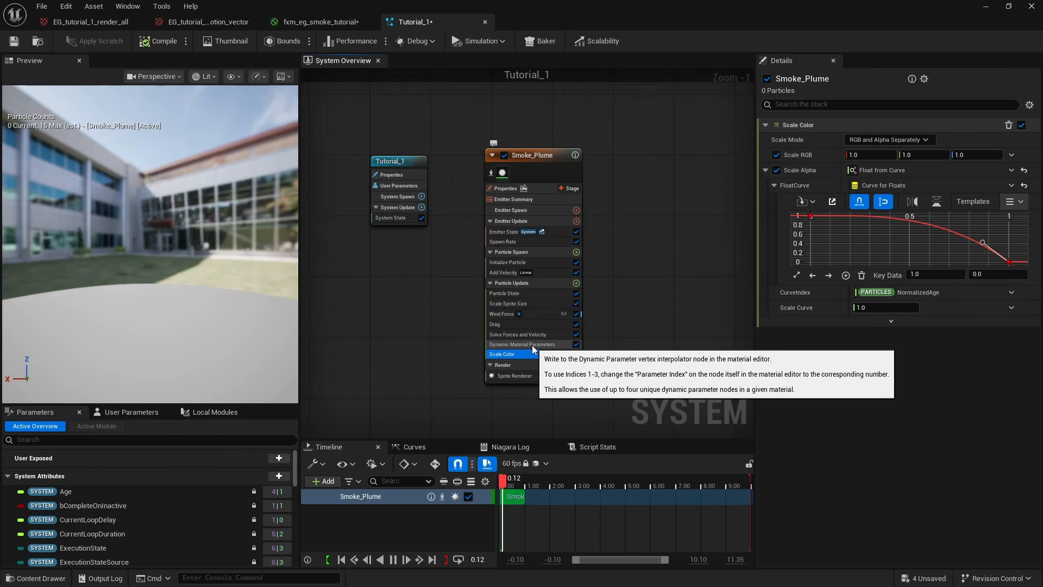
left_click(533, 345)
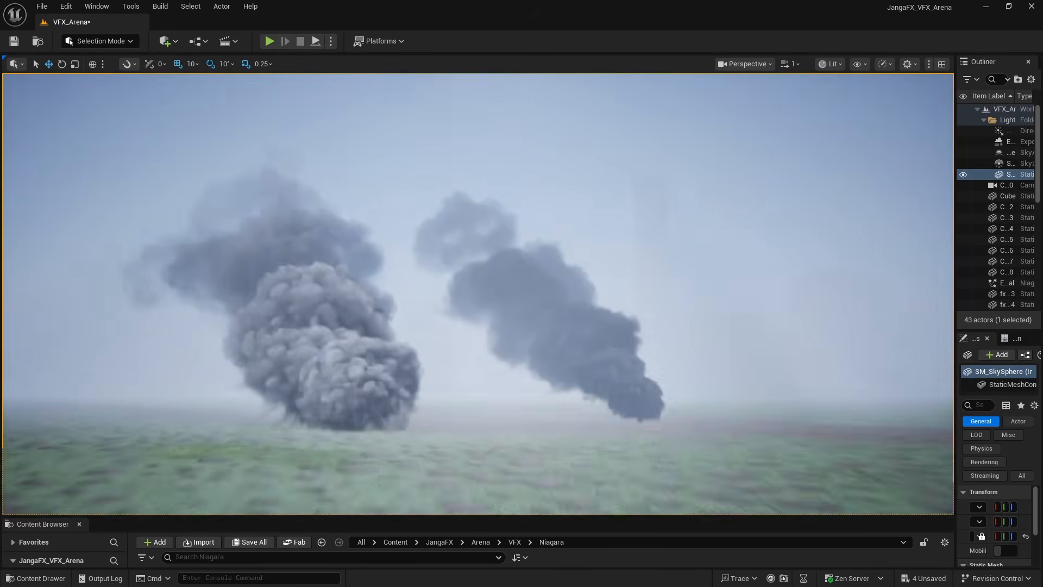
mouse_move(696, 349)
right_mouse_down()
mouse_move(674, 380)
mouse_move(701, 364)
mouse_move(696, 349)
right_mouse_up()
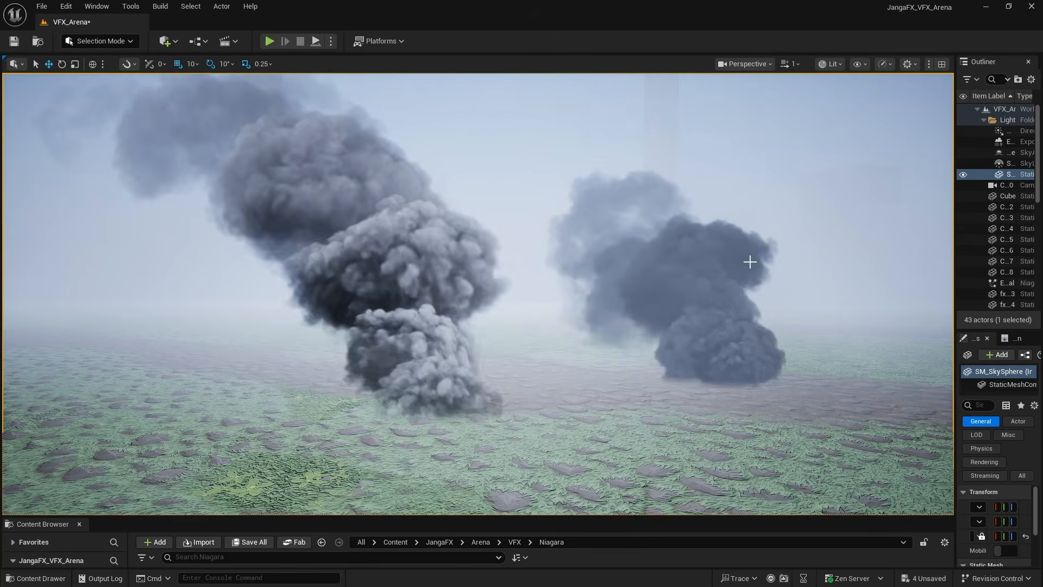
left_click_drag(1042, 124, 788, 1)
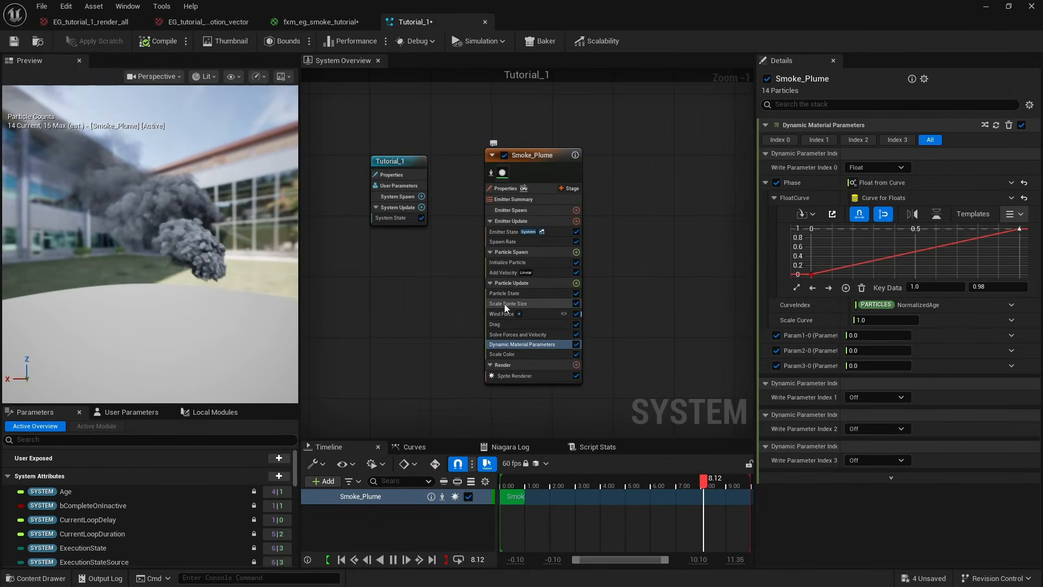
left_click(514, 353)
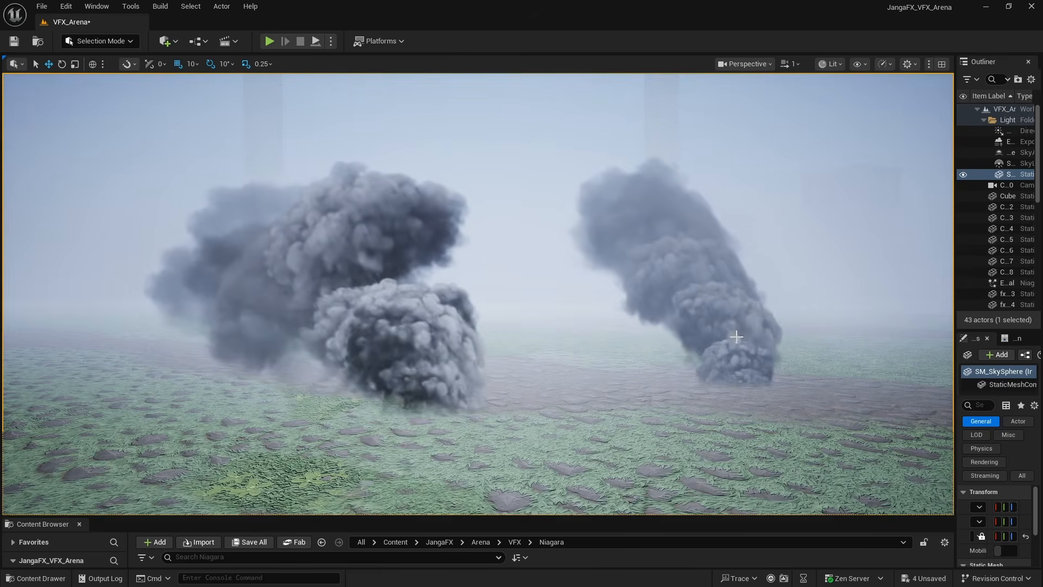
Step: Examine the density, motion and fade-out of the two smoke plumes in the VFX_Arena level, both close up and from farther away
right_click_drag(737, 337, 736, 335)
key("w")
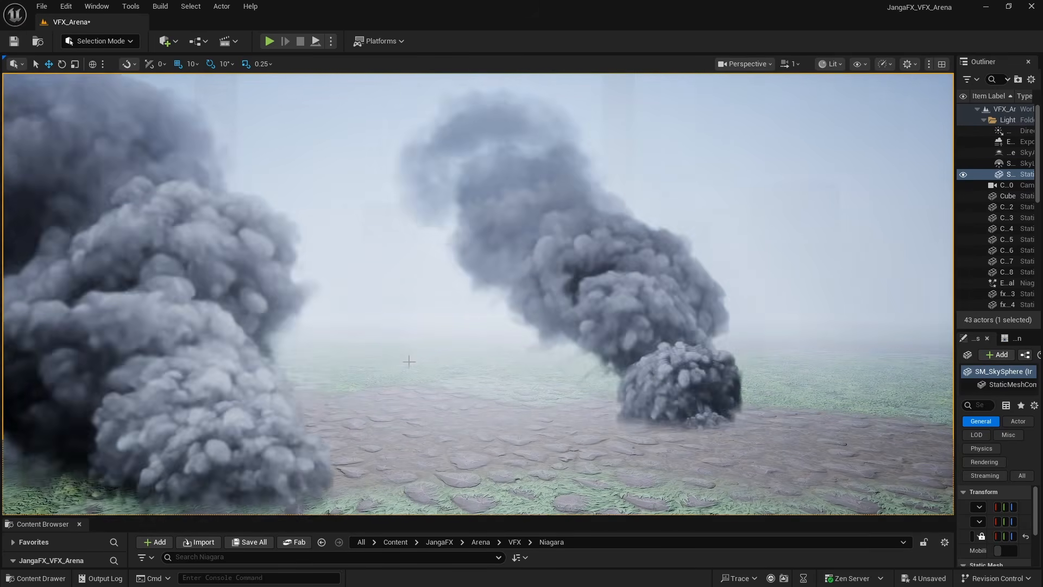
key("s")
right_click_drag(668, 324, 667, 324)
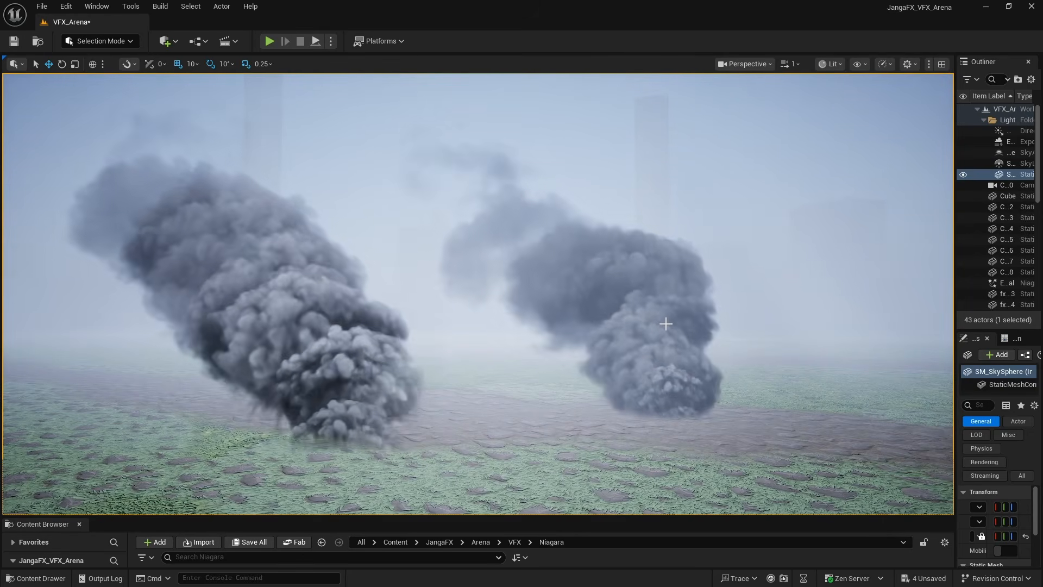
left_click(666, 324)
scroll(818, 245, "up", 5)
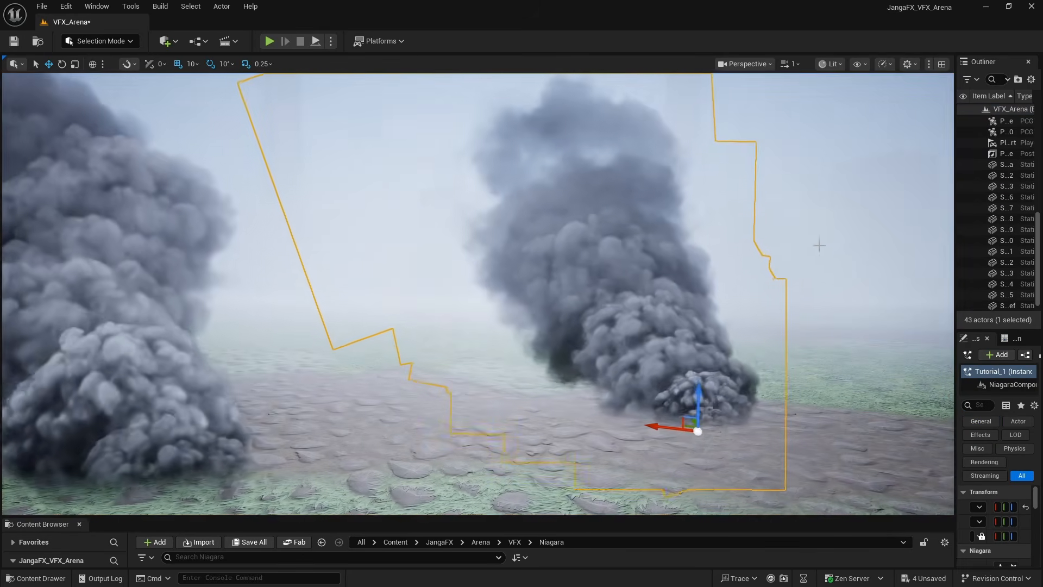
left_click(819, 245)
key("w")
right_click_drag(652, 395, 652, 394)
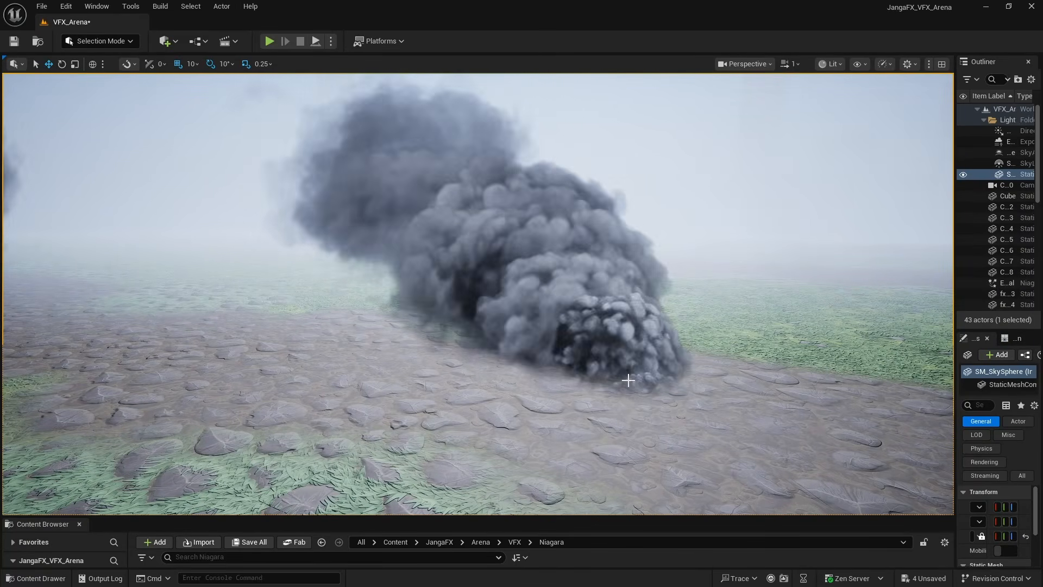
key("s")
right_click_drag(648, 339, 648, 339)
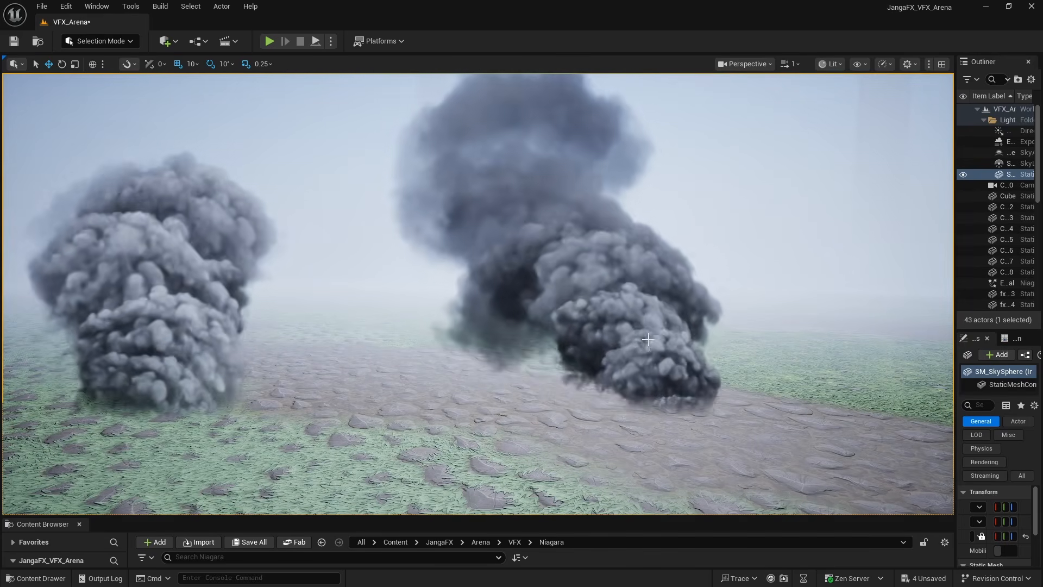
Step: Examine the Tutorial_1 smoke plume from the opposite side, and compare both plumes in a wide view of the level
key("w")
right_click_drag(637, 305, 637, 306)
key("s")
key("w")
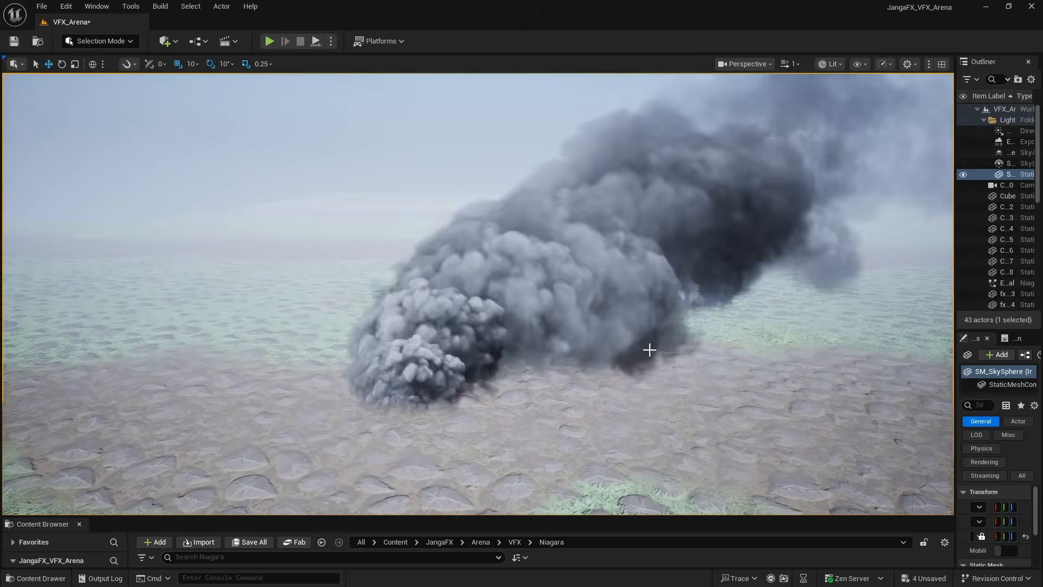
right_click_drag(611, 251, 614, 249)
key("w")
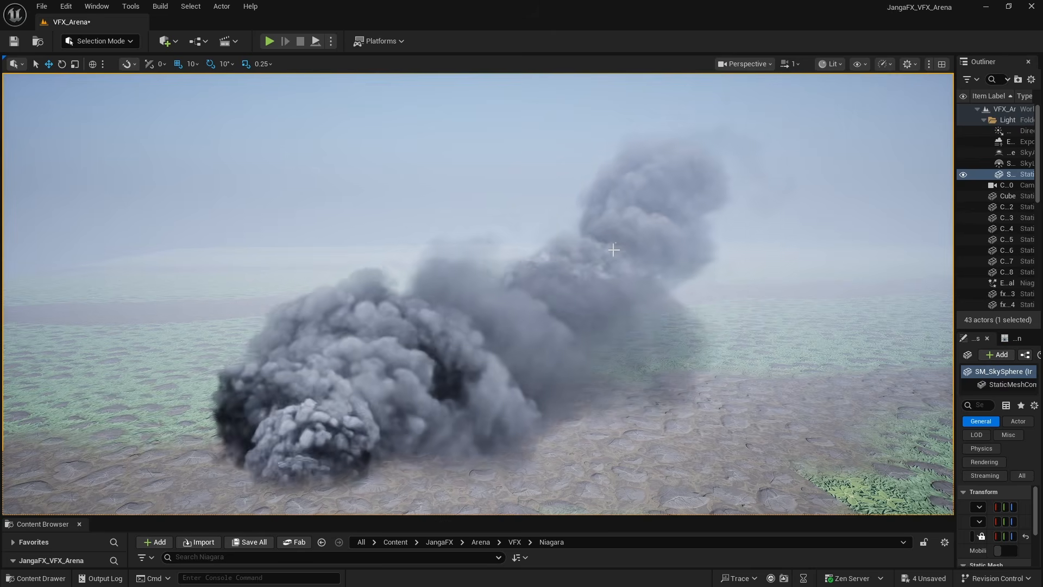
mouse_move(613, 250)
right_mouse_down()
mouse_move(744, 252)
mouse_move(615, 262)
right_mouse_up()
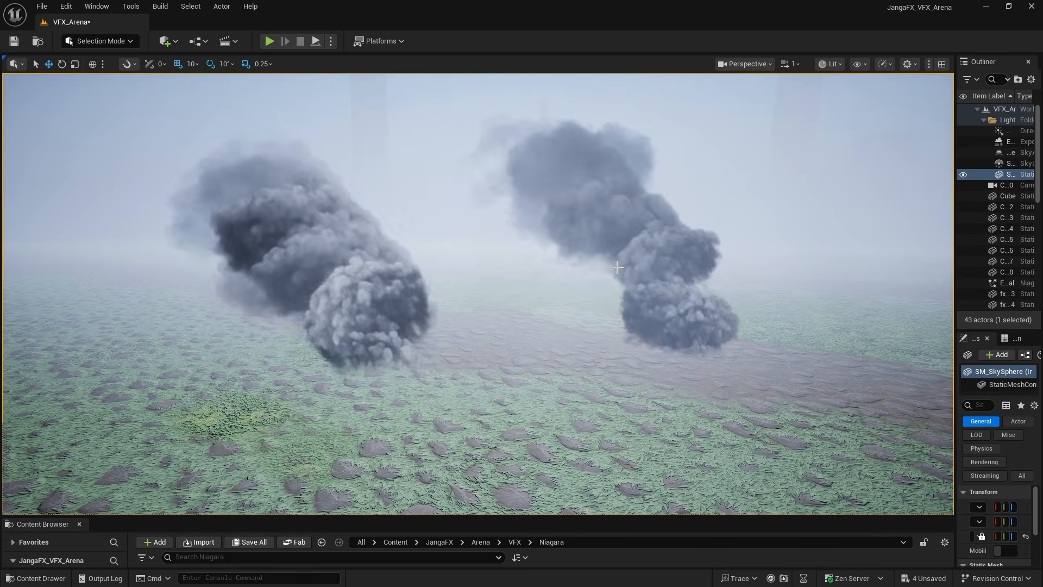
right_click_drag(690, 244, 693, 232)
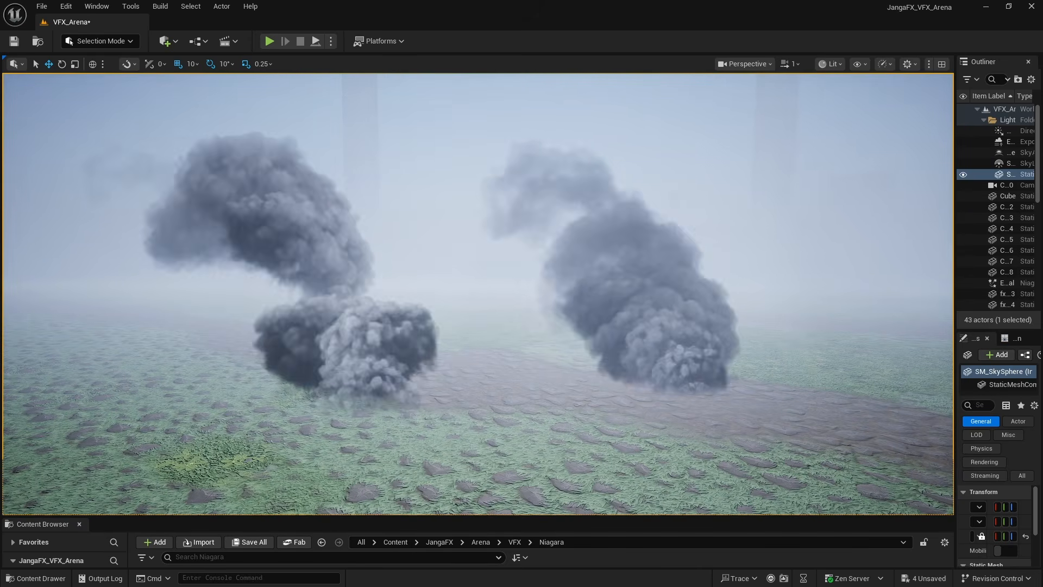
Step: Enlarge the Content Browser and open the ground_fire and Niagra_System1 Niagara systems from the Niagara folder
left_click_drag(502, 516, 505, 319)
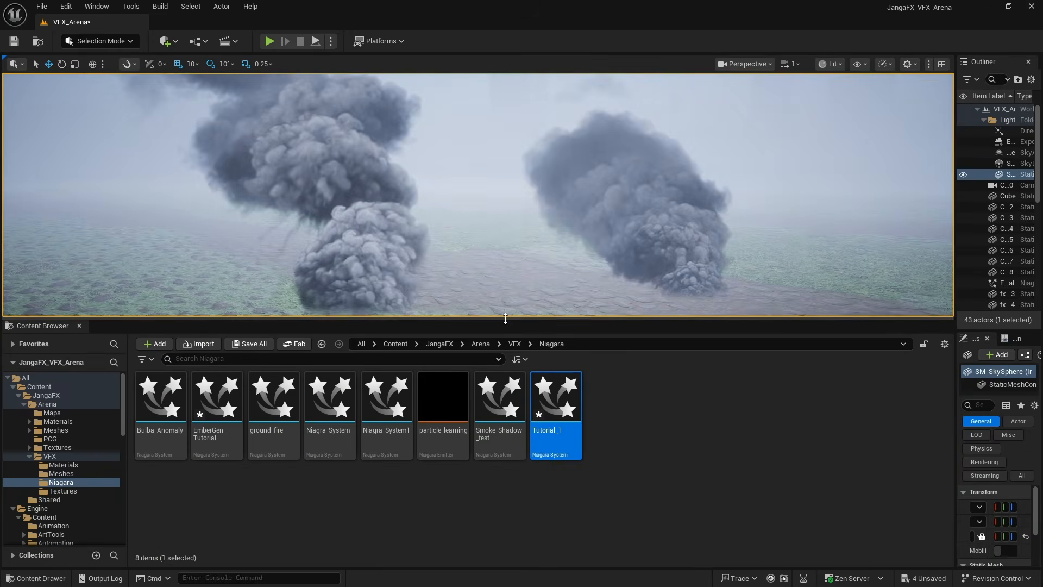
left_click(276, 412)
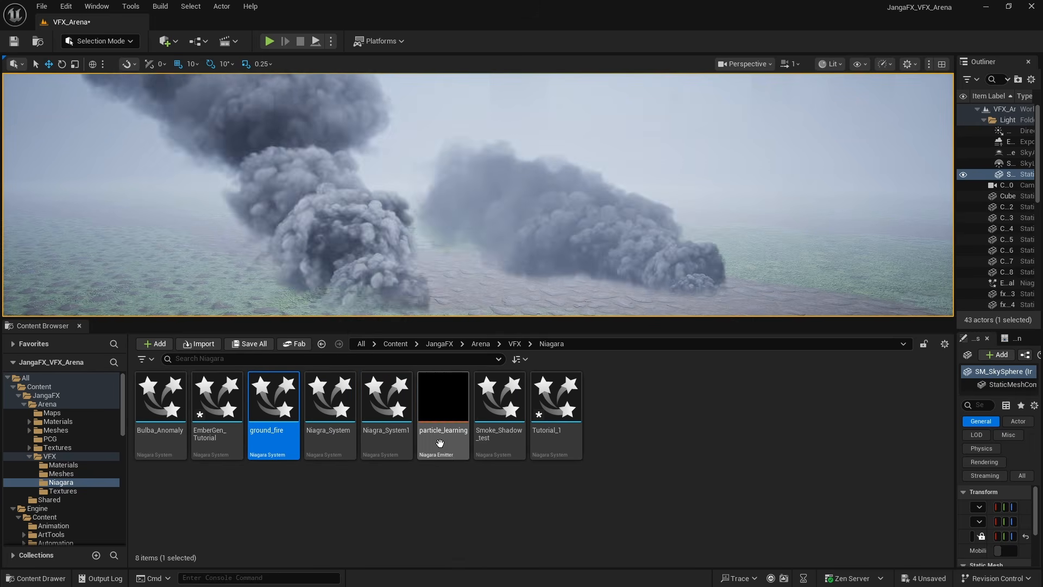
left_click(411, 418)
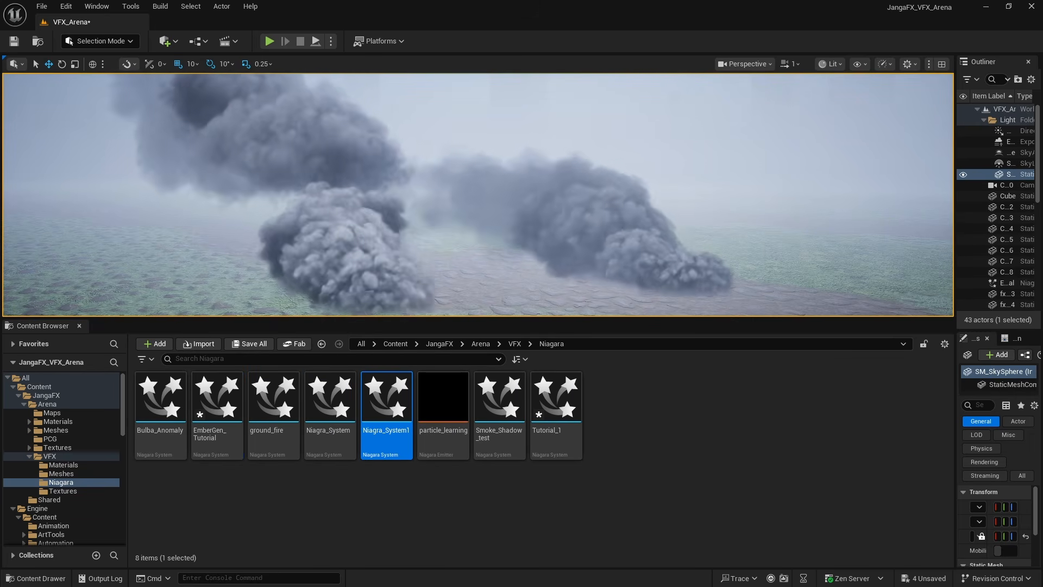
left_click_drag(684, 108, 547, 3)
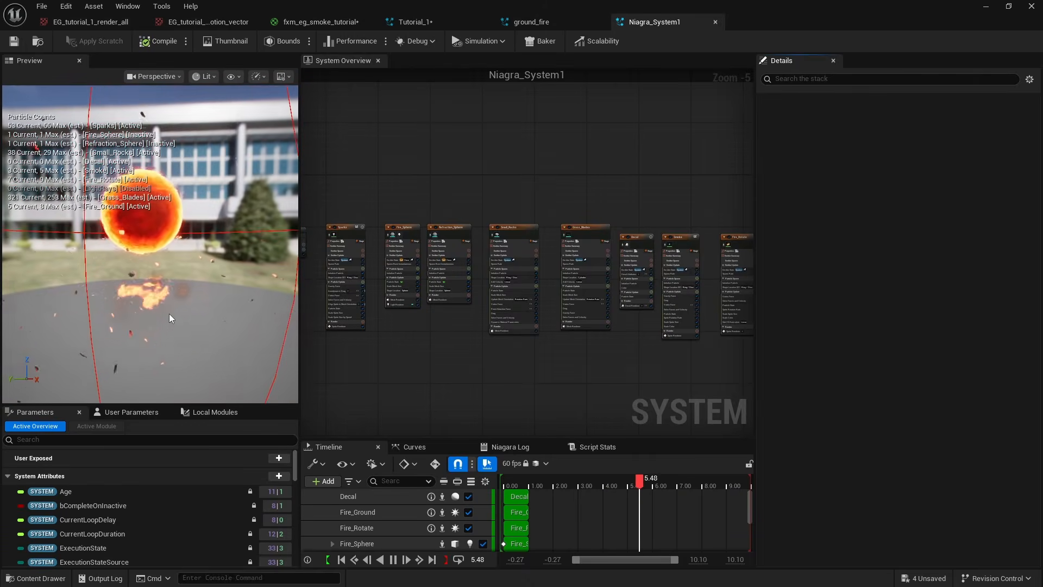
Step: Isolate the Fire_Rotate emitter in the Niagra_System1 system so that only its flames play in the preview
right_click_drag(439, 322, 496, 296)
scroll(472, 201, "up", 4)
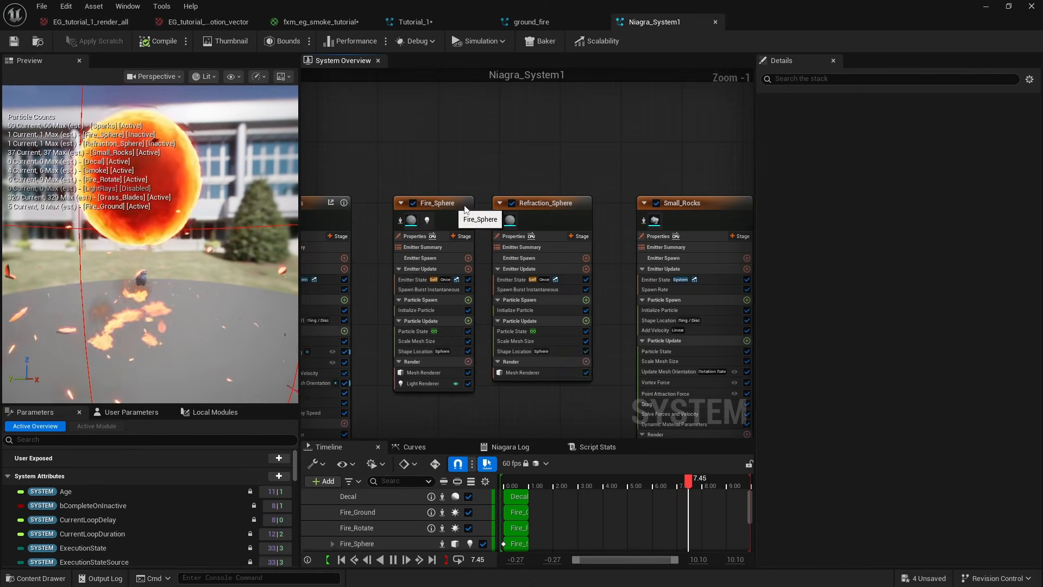
right_click_drag(679, 163, 417, 121)
right_click_drag(670, 130, 480, 143)
right_click_drag(603, 176, 492, 149)
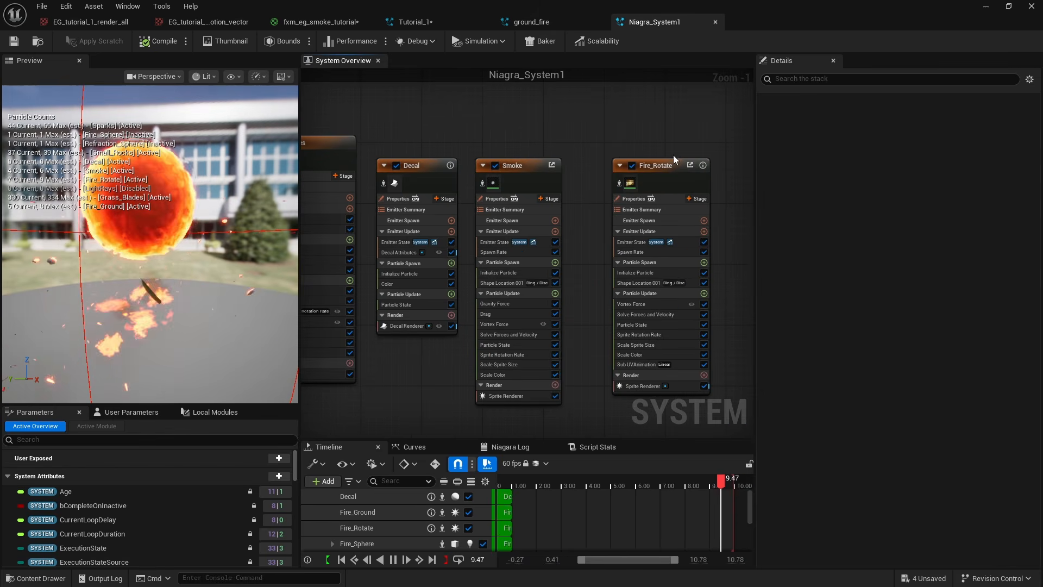
left_click(666, 168)
right_click(666, 169)
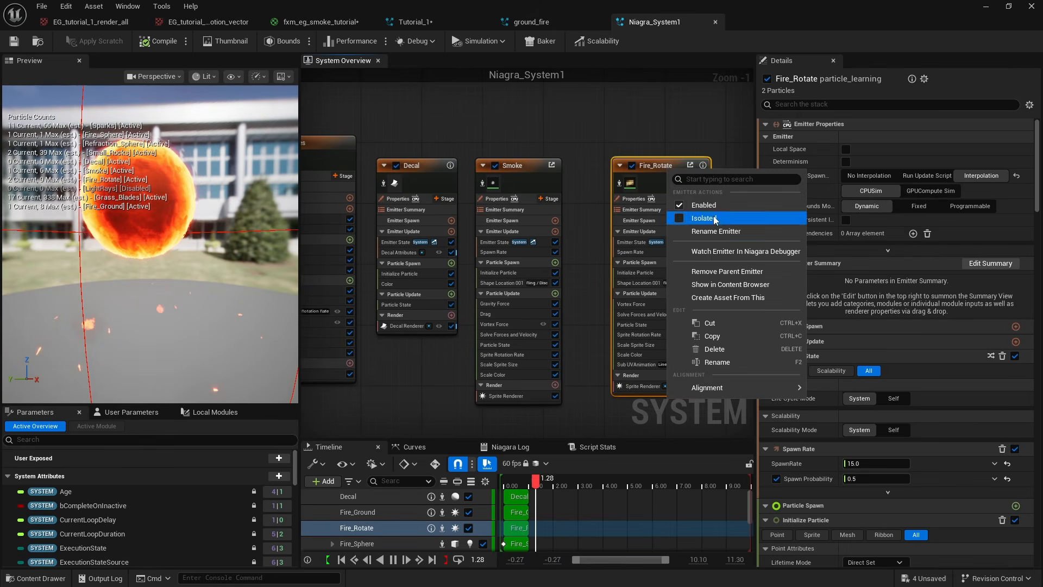
left_click(713, 216)
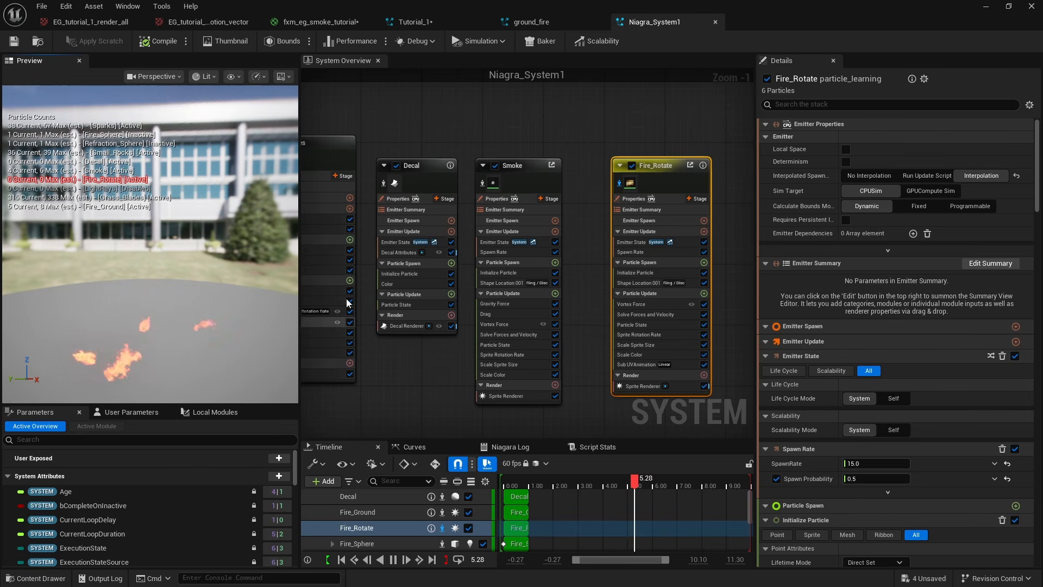
Step: Examine Fire_Rotate's Sub UVAnimation module and its Sprite Renderer's material, cutout and Sub UV settings
left_click(644, 366)
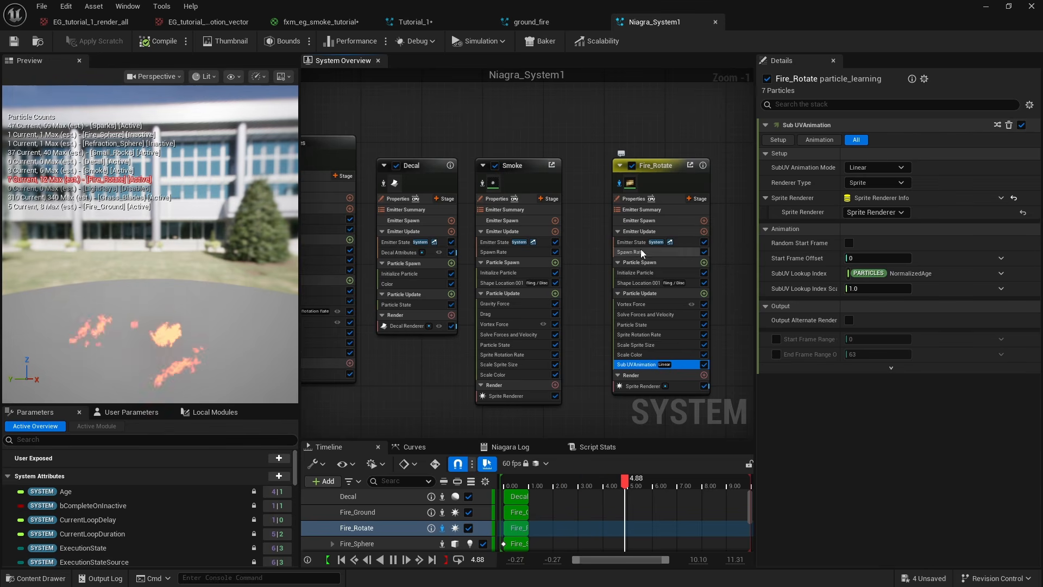
left_click(634, 182)
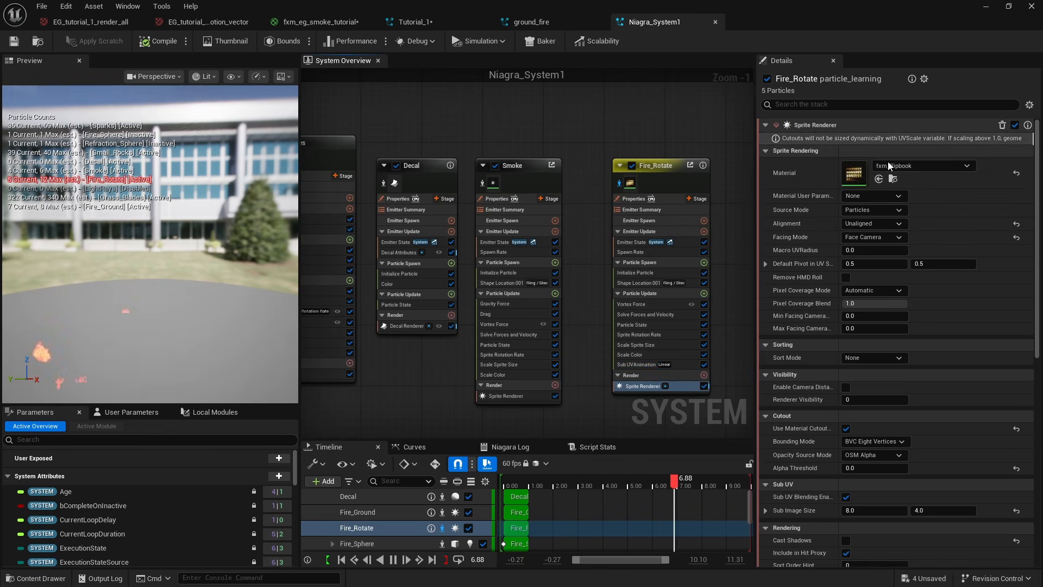
scroll(835, 214, "down", 2)
scroll(831, 195, "up", 3)
scroll(822, 335, "down", 8)
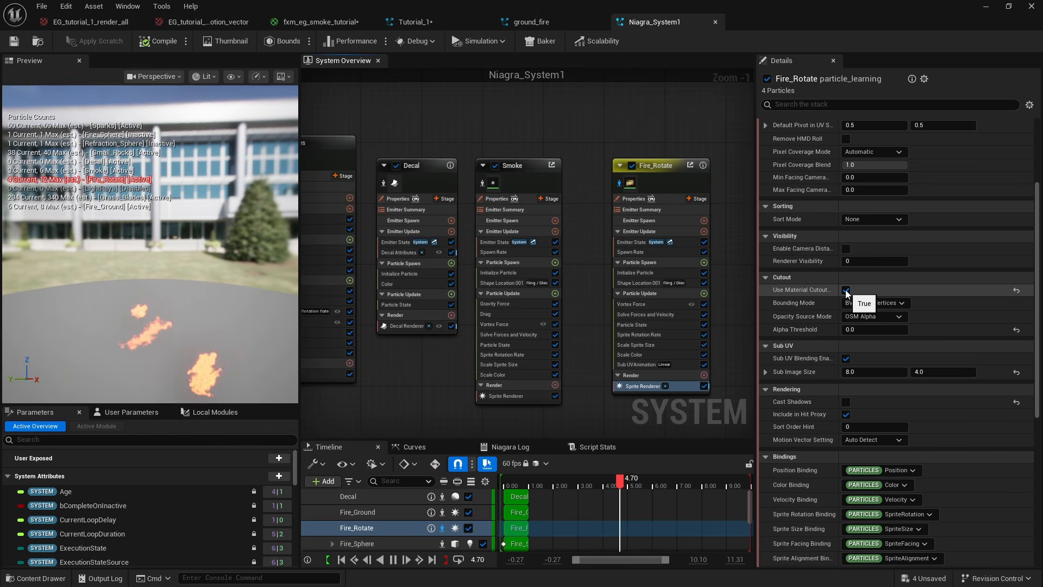
left_click(643, 363)
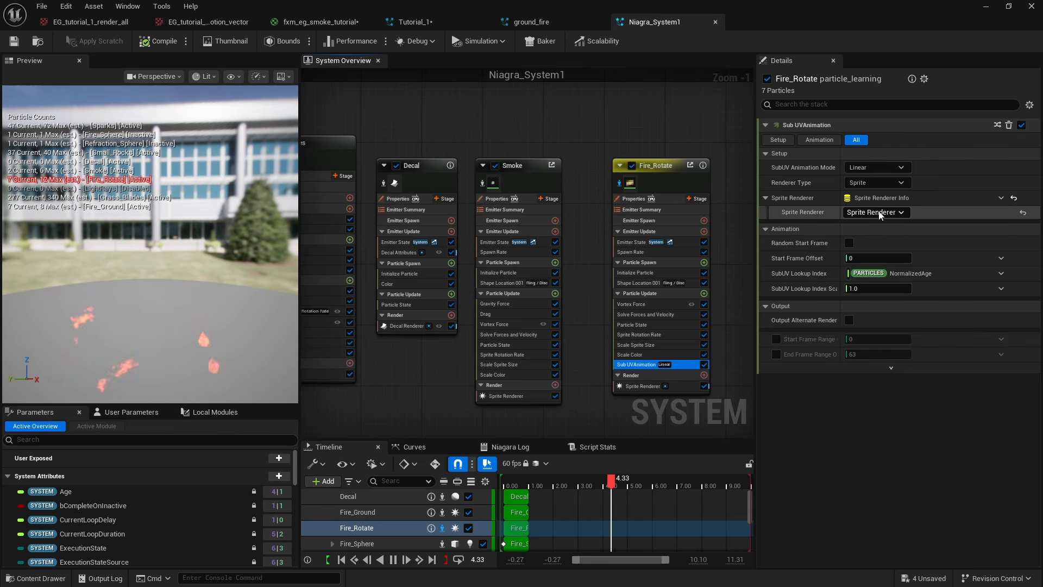
left_click(868, 221)
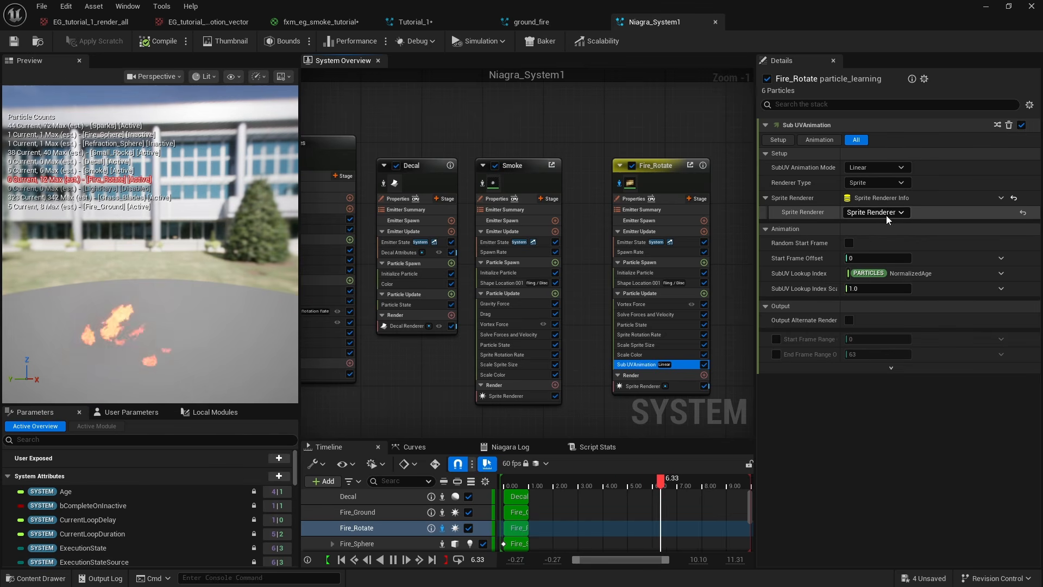